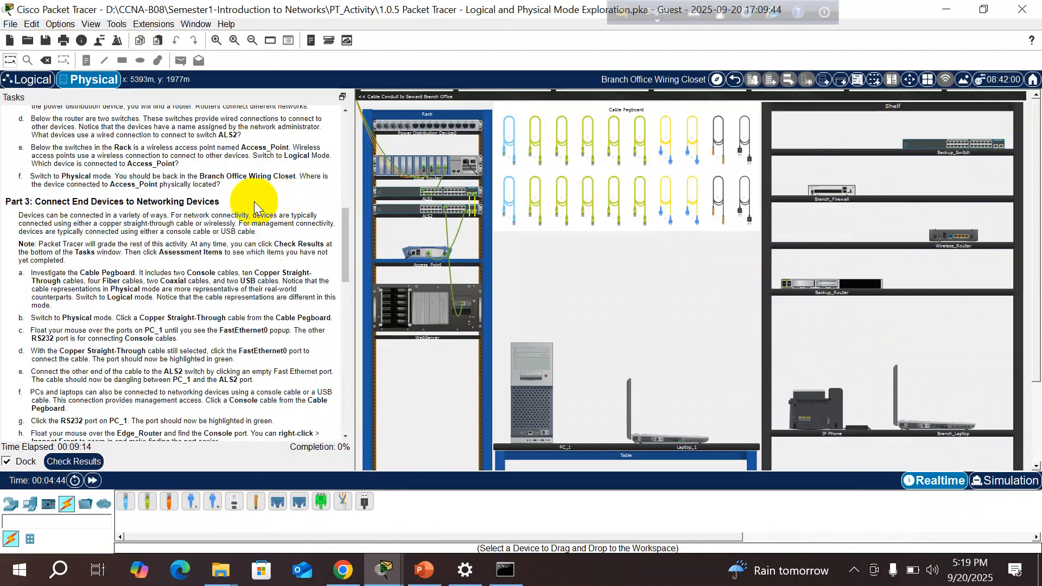
- Read the activity instructions through Part 3 about connecting end devices and examine the cables on the Cable Pegboard
{"action": "left_click_drag", "start_coordinate": [342, 249], "coordinate": [345, 125]}
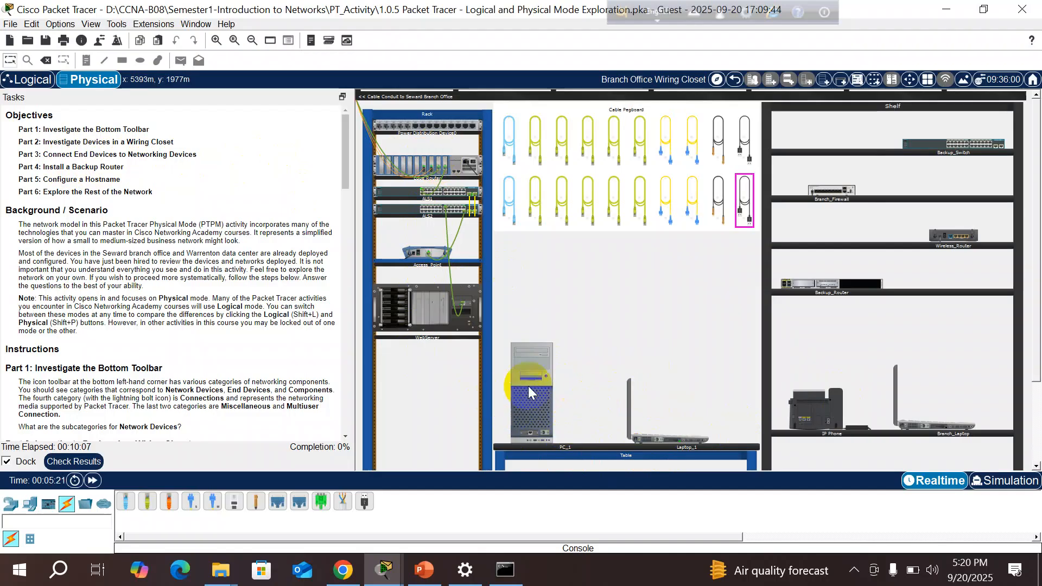
{"action": "left_click_drag", "start_coordinate": [348, 156], "coordinate": [358, 228]}
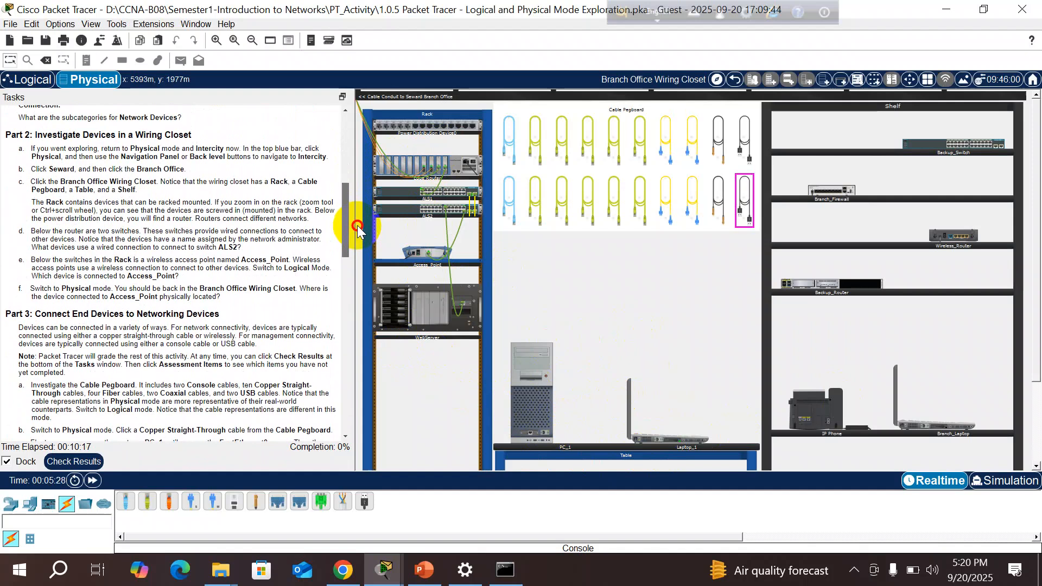
{"action": "left_click_drag", "start_coordinate": [358, 228], "coordinate": [360, 252]}
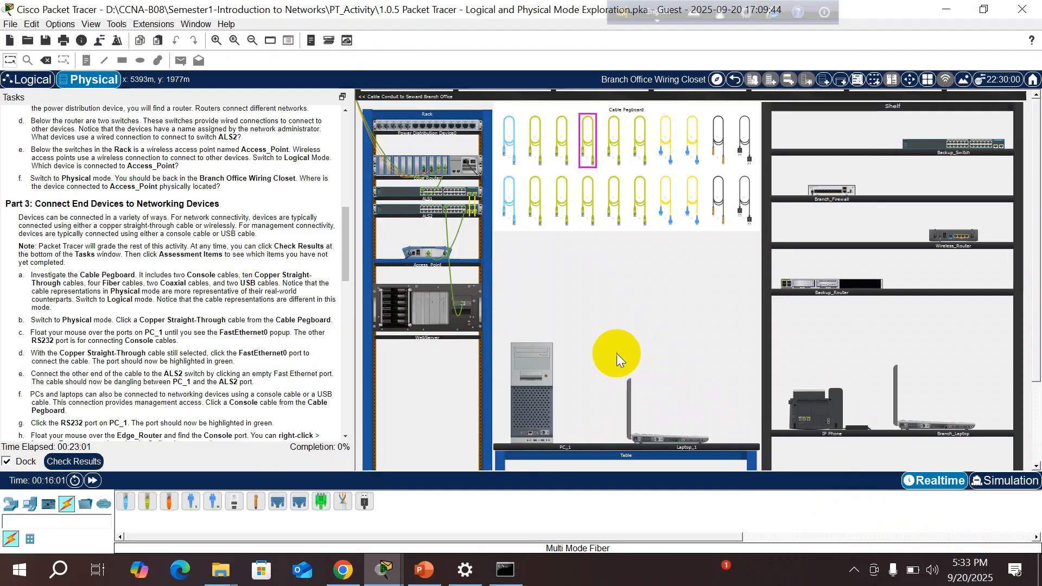
{"action": "mouse_move", "coordinate": [616, 353]}
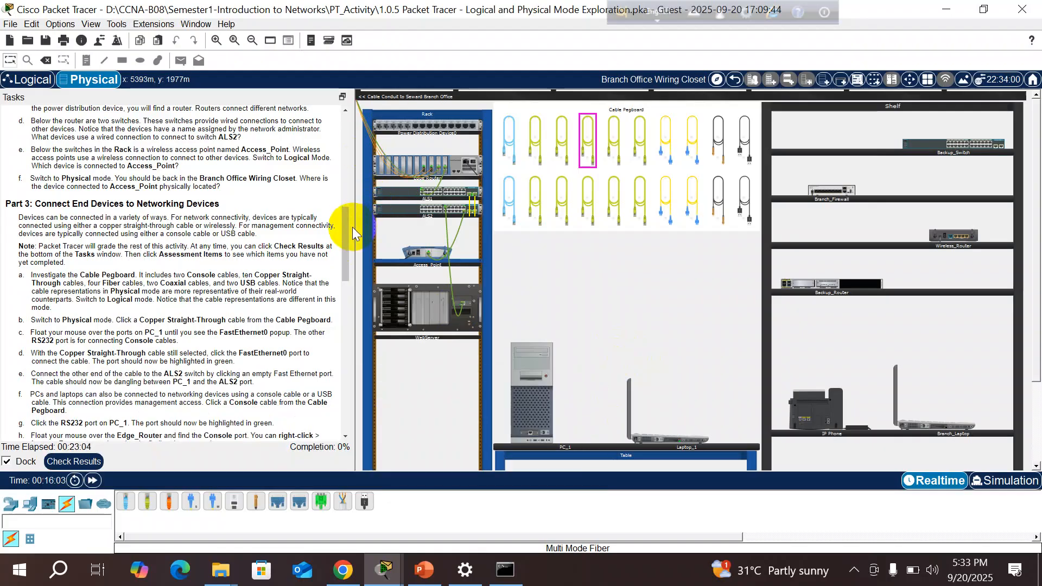
{"action": "left_click_drag", "start_coordinate": [346, 225], "coordinate": [349, 233]}
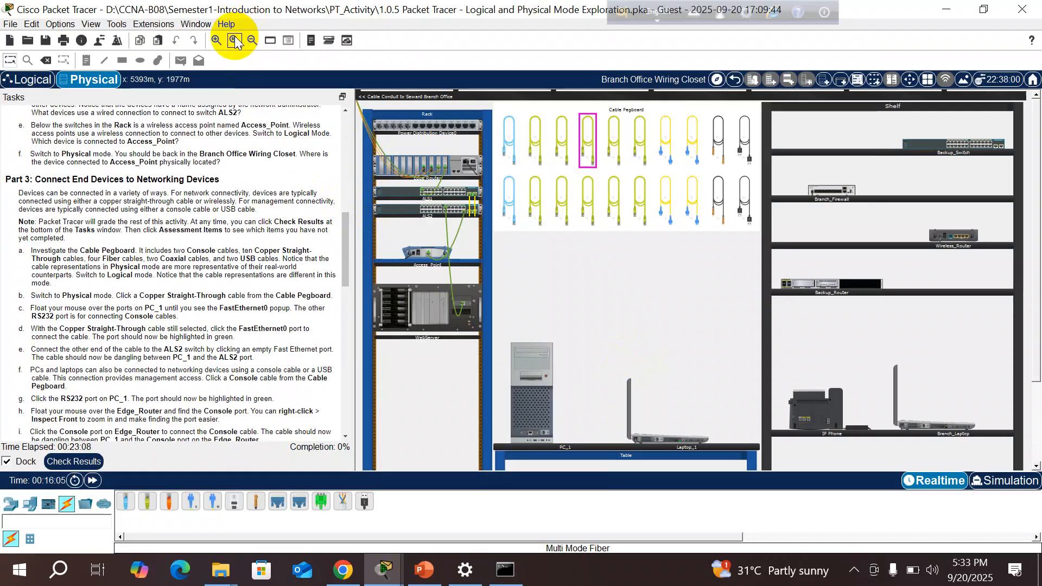
{"action": "left_click", "coordinate": [216, 40]}
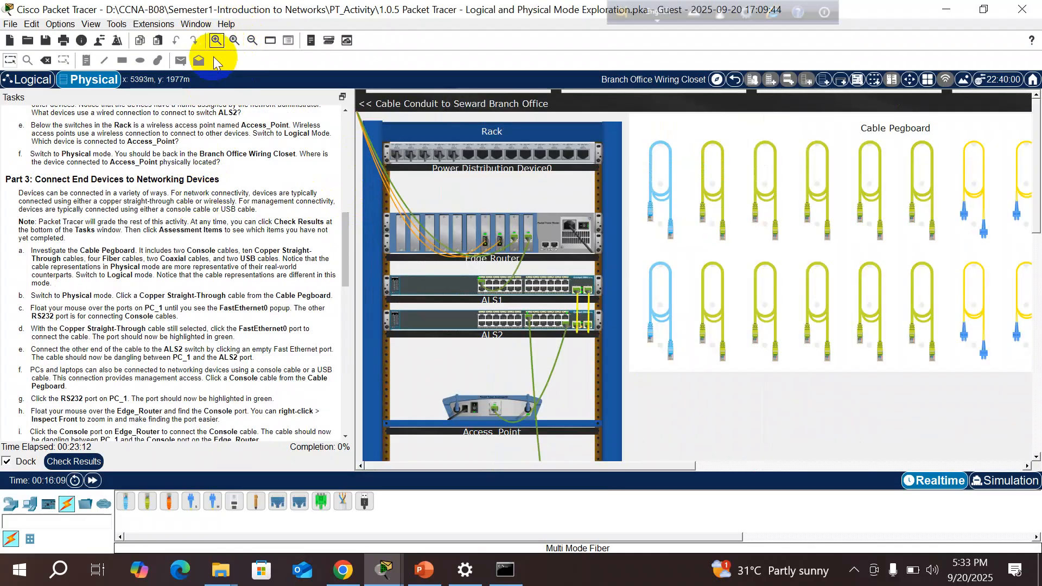
{"action": "left_click", "coordinate": [201, 219]}
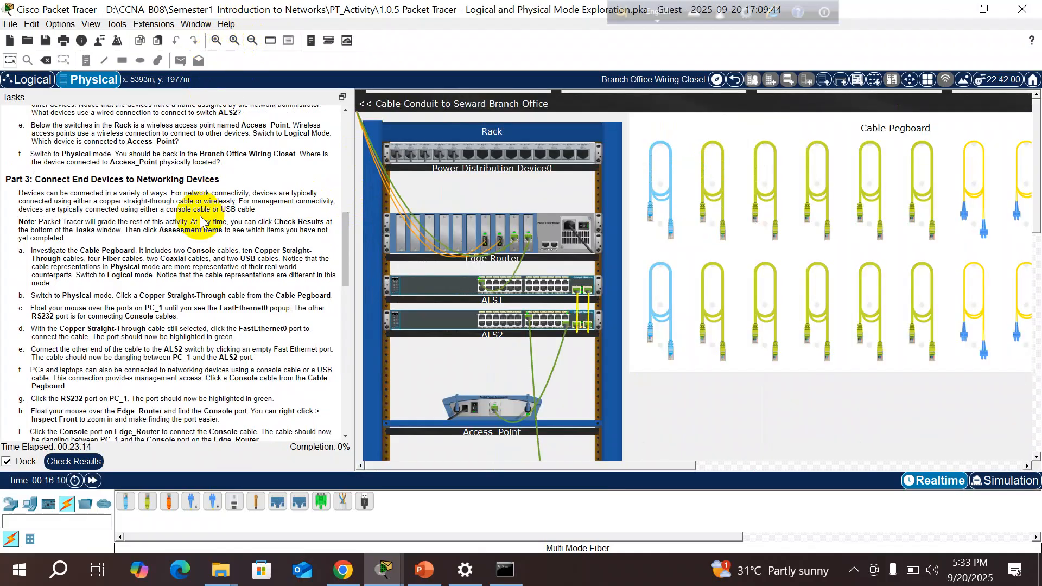
{"action": "left_click", "coordinate": [339, 258]}
{"action": "mouse_move", "coordinate": [339, 258]}
{"action": "left_mouse_down"}
{"action": "mouse_move", "coordinate": [345, 209]}
{"action": "mouse_move", "coordinate": [345, 259]}
{"action": "left_mouse_up"}
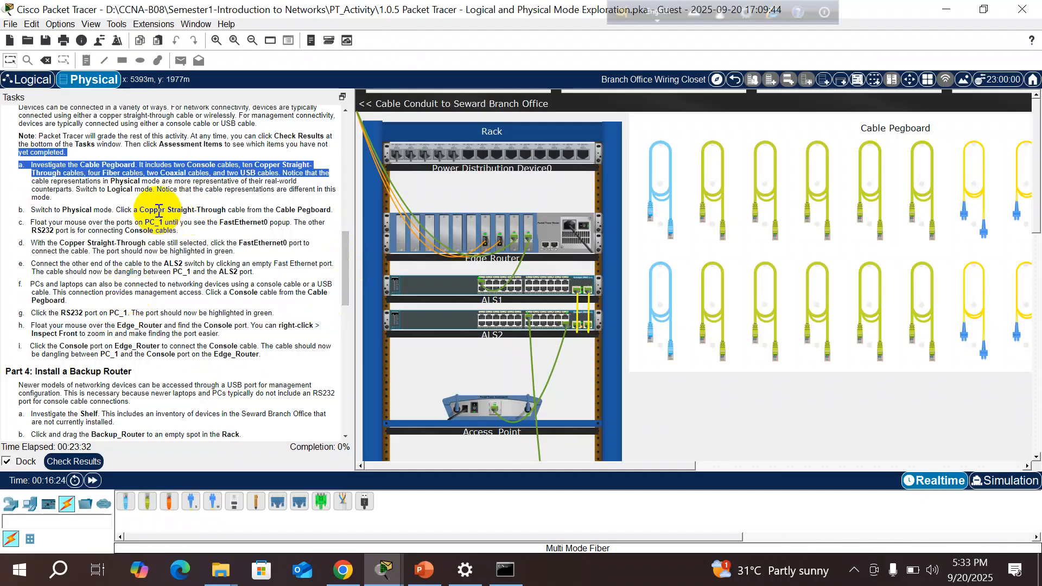
{"action": "left_click", "coordinate": [114, 196]}
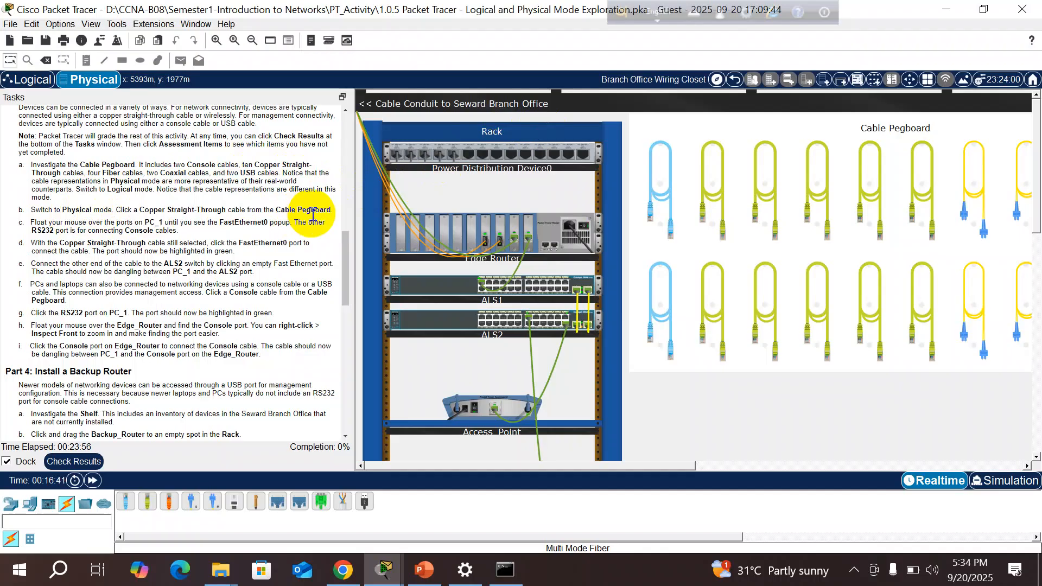
{"action": "left_click_drag", "start_coordinate": [344, 241], "coordinate": [343, 239]}
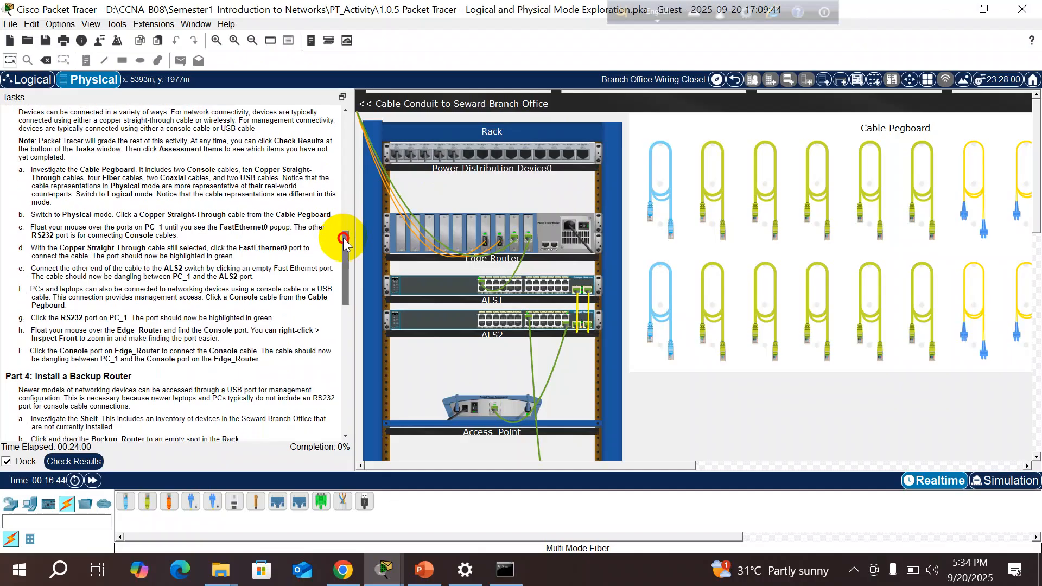
{"action": "left_click", "coordinate": [719, 189]}
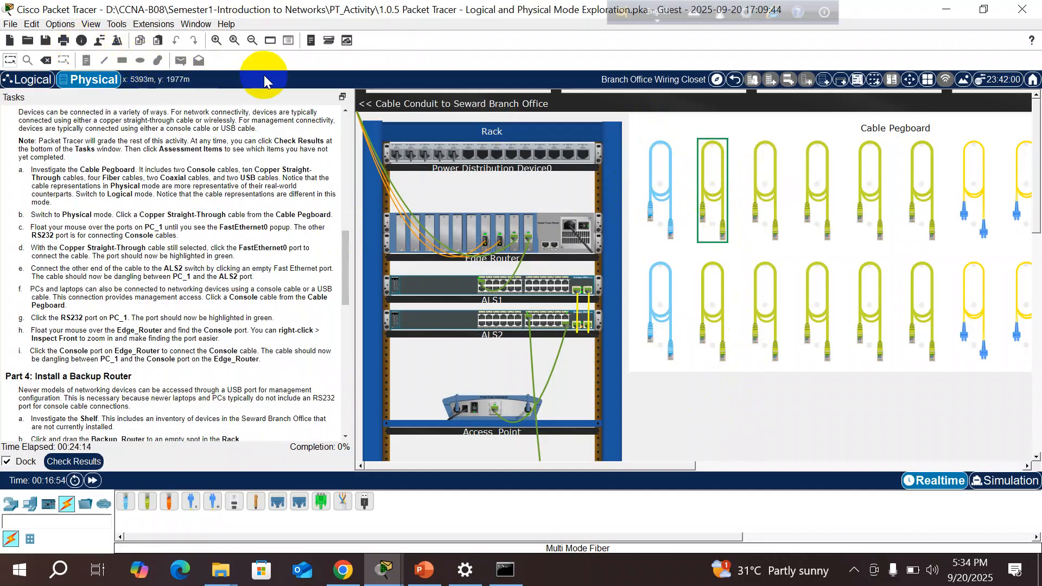
{"action": "left_click", "coordinate": [252, 40]}
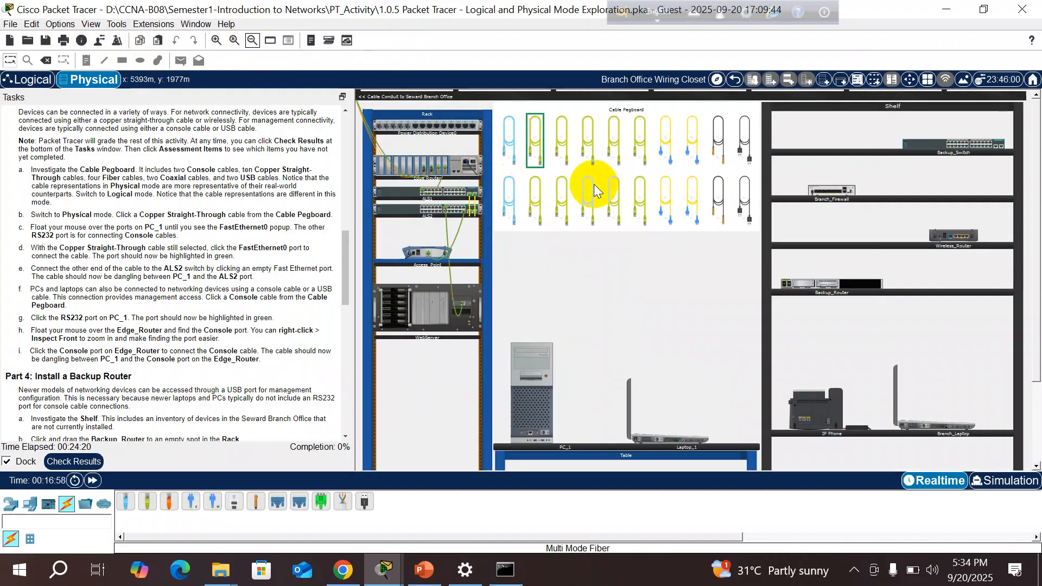
{"action": "left_click", "coordinate": [545, 151]}
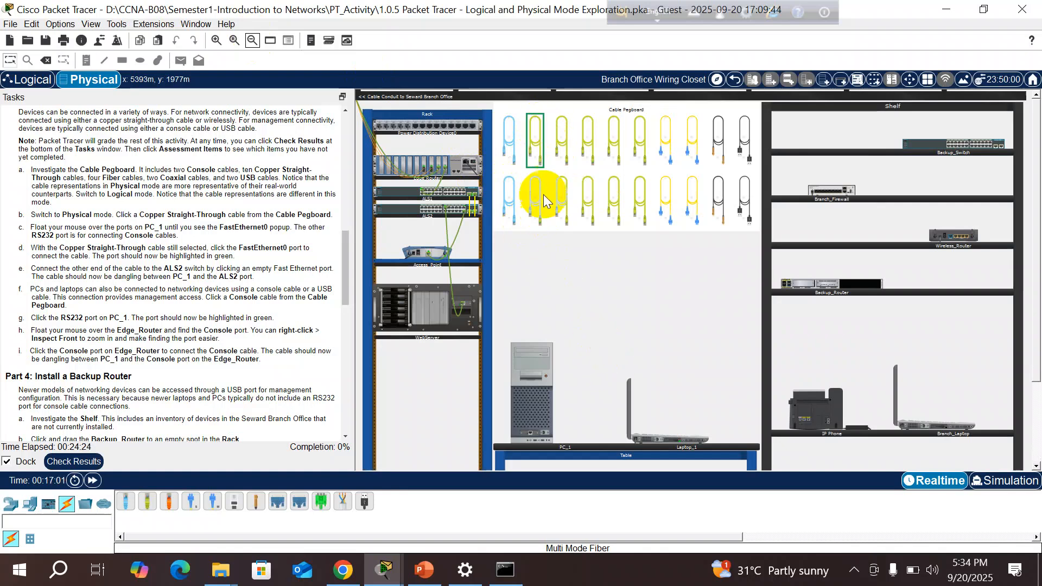
{"action": "left_click", "coordinate": [534, 158]}
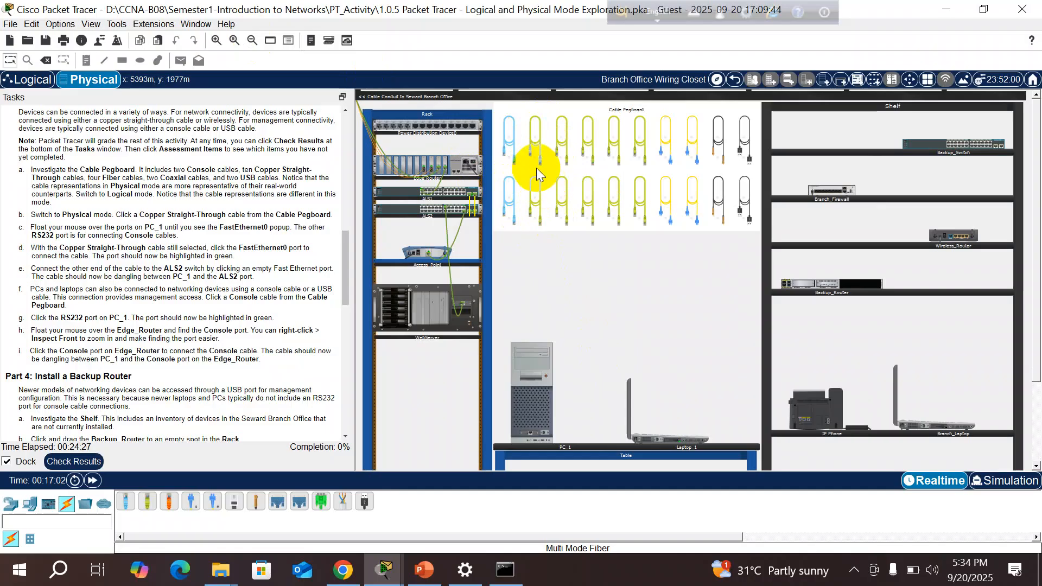
{"action": "left_click", "coordinate": [536, 153]}
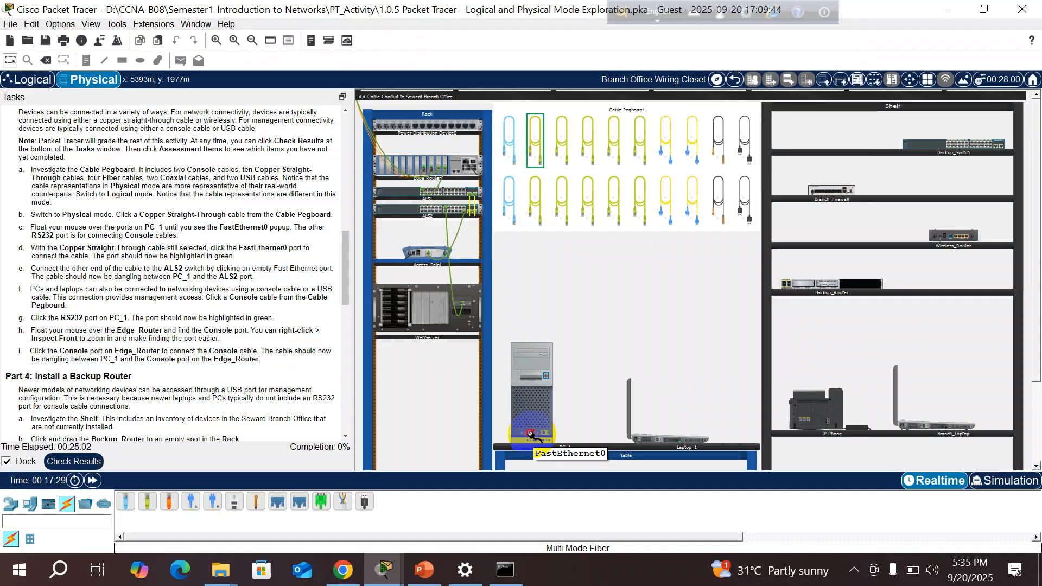
{"action": "left_click", "coordinate": [531, 434]}
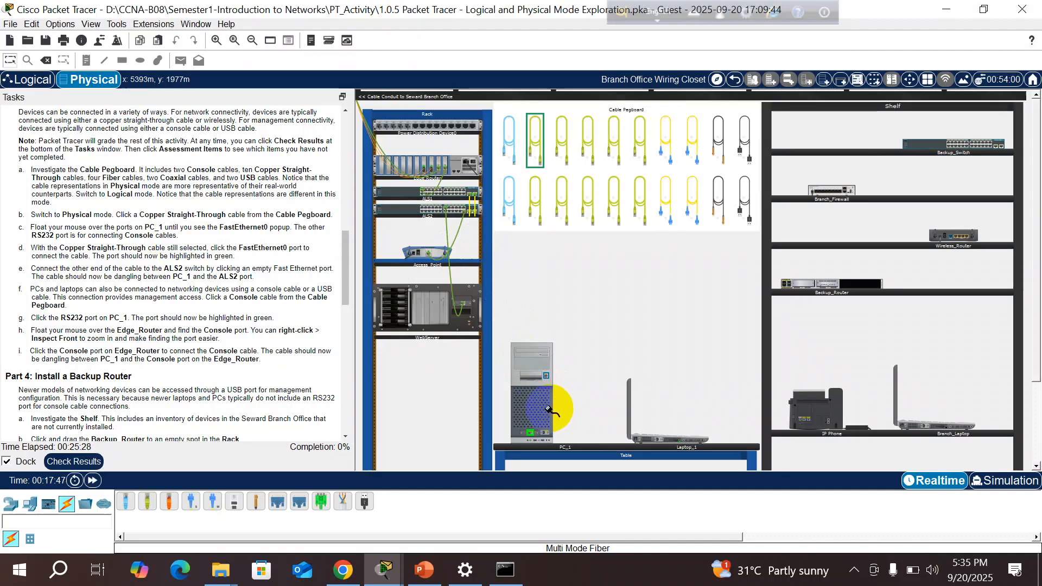
{"action": "left_click", "coordinate": [531, 433]}
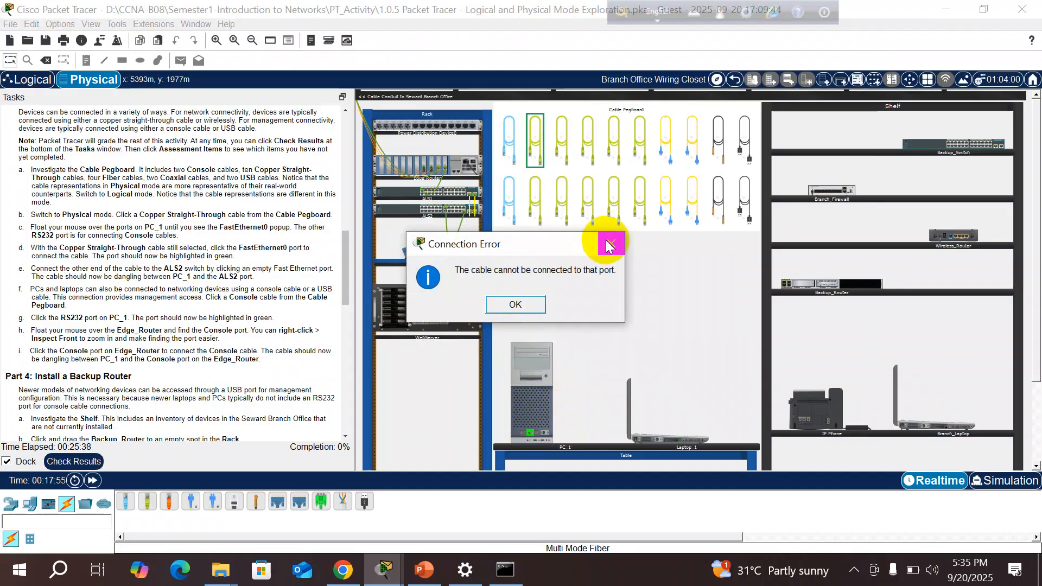
{"action": "left_click", "coordinate": [608, 245]}
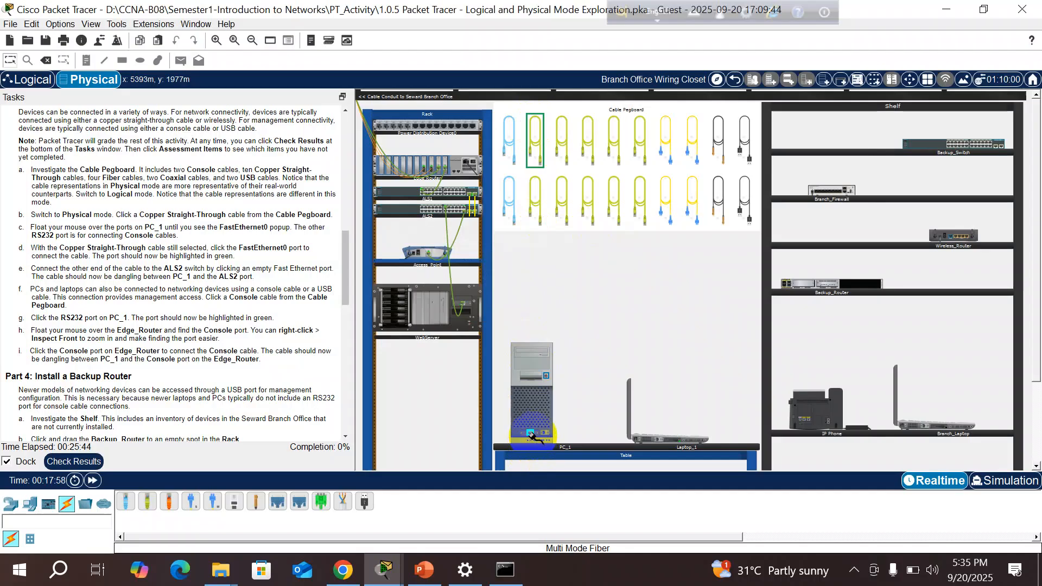
{"action": "left_click", "coordinate": [530, 433]}
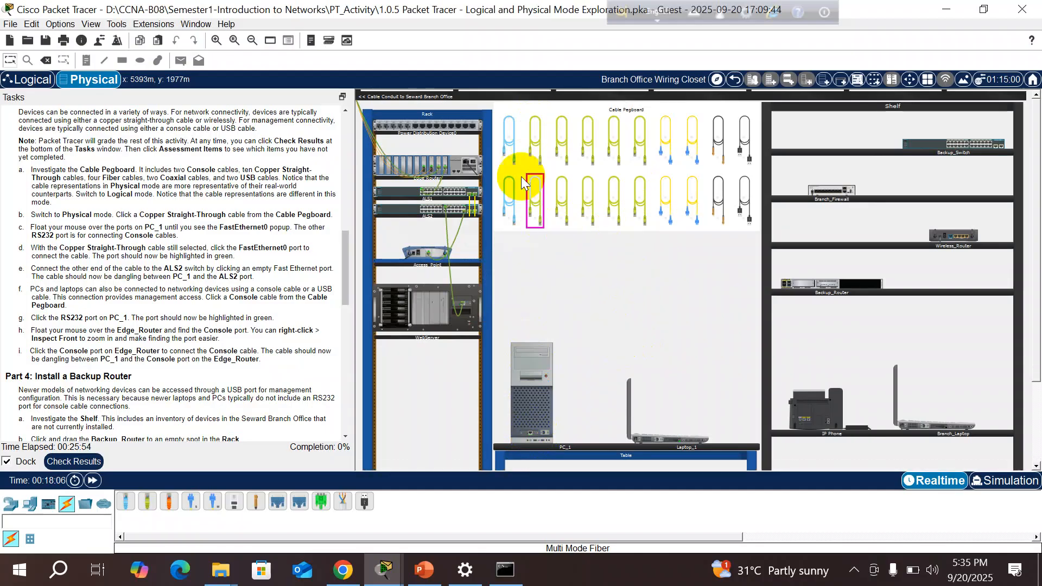
- Connect PC_1's FastEthernet0 port to the empty Fast Ethernet port at the left end of ALS2 using a Copper Straight-Through cable
{"action": "left_click", "coordinate": [535, 152]}
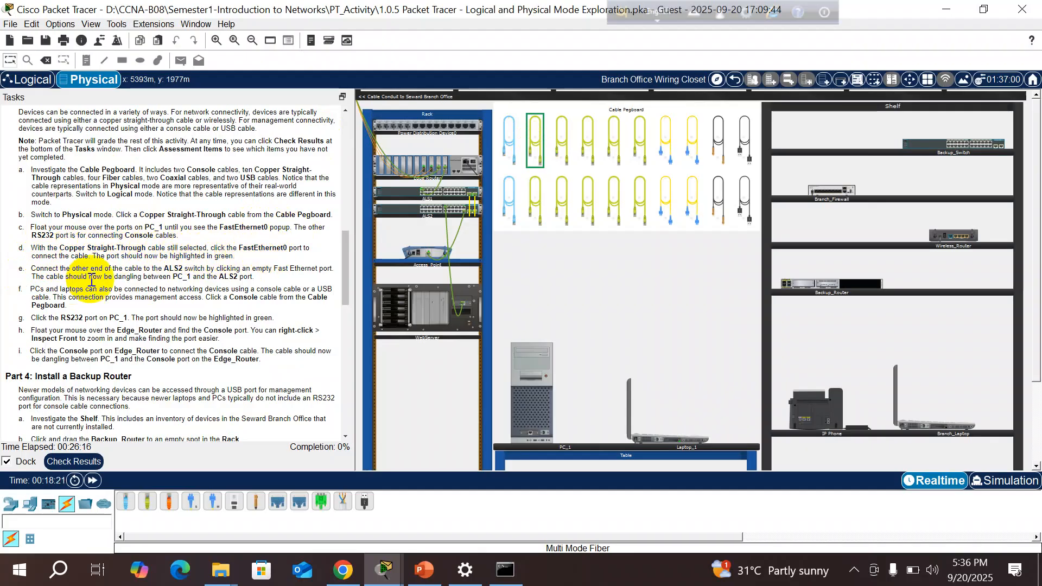
{"action": "left_click", "coordinate": [533, 435]}
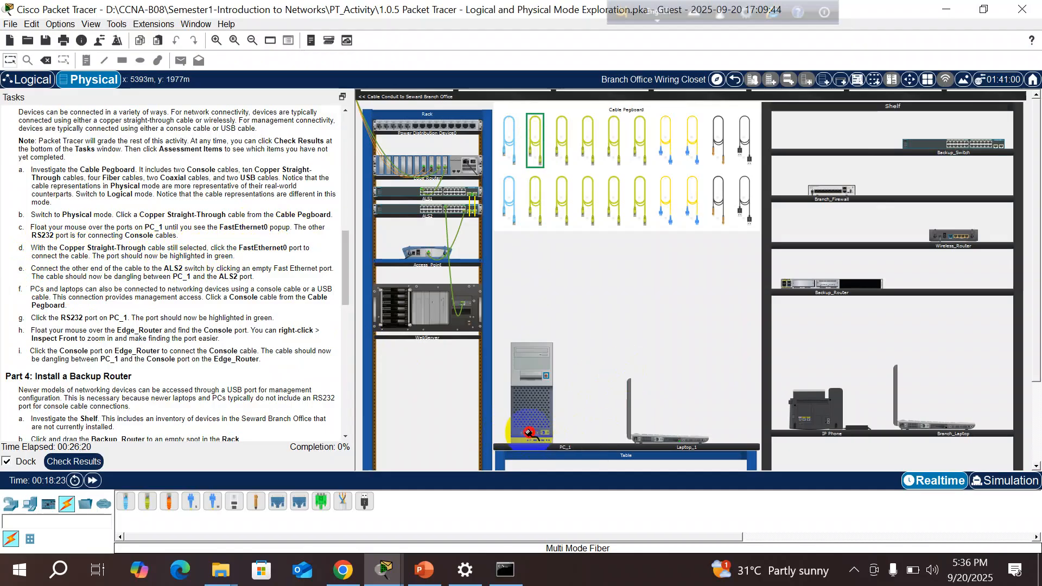
{"action": "left_click", "coordinate": [530, 433]}
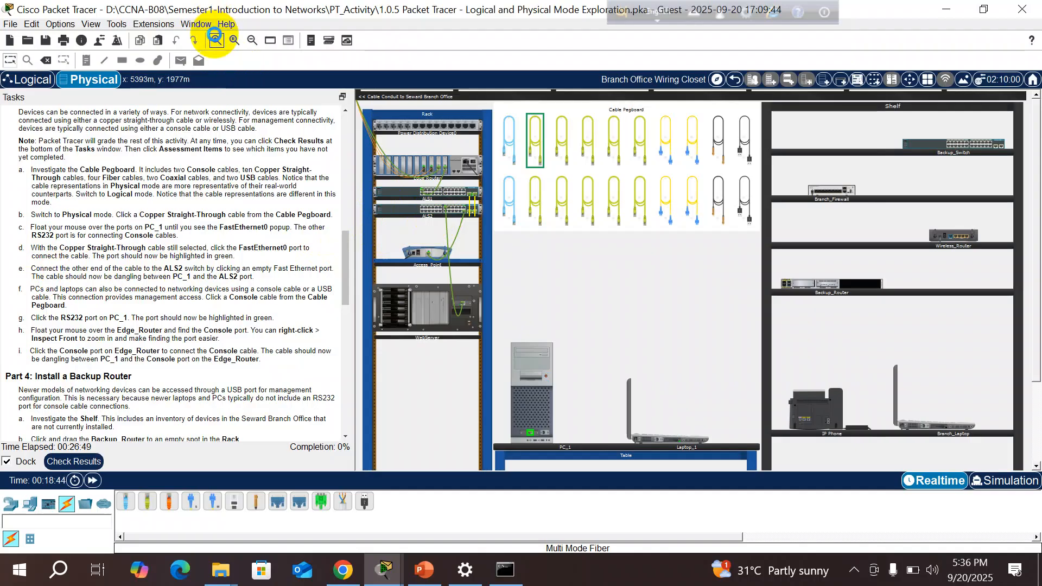
{"action": "left_click", "coordinate": [215, 39]}
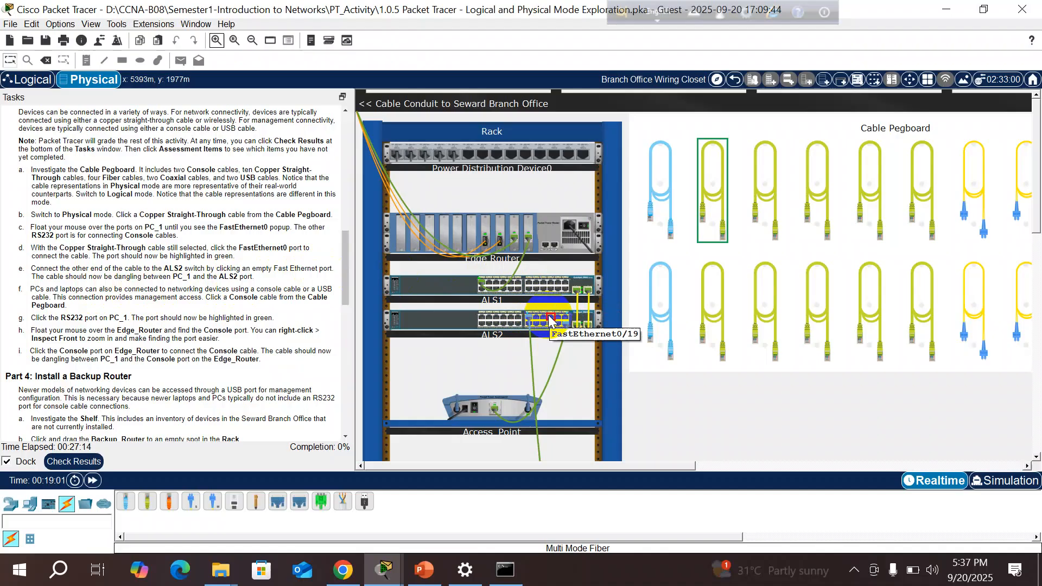
{"action": "left_click", "coordinate": [484, 320]}
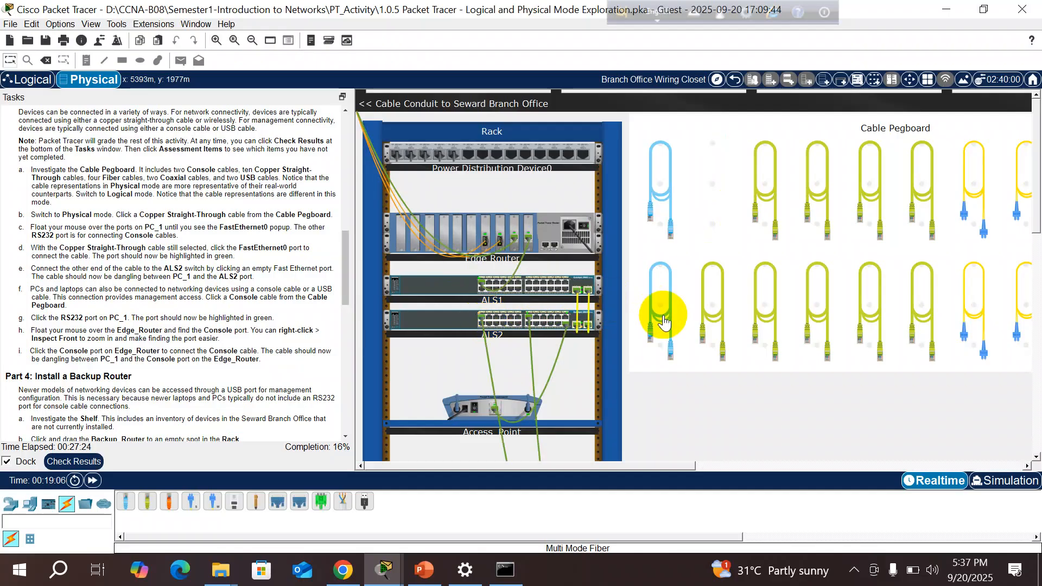
- Take a Console cable from the Cable Pegboard and attach one end to the RS232 port on PC_1
{"action": "left_click_drag", "start_coordinate": [1036, 125], "coordinate": [1038, 189]}
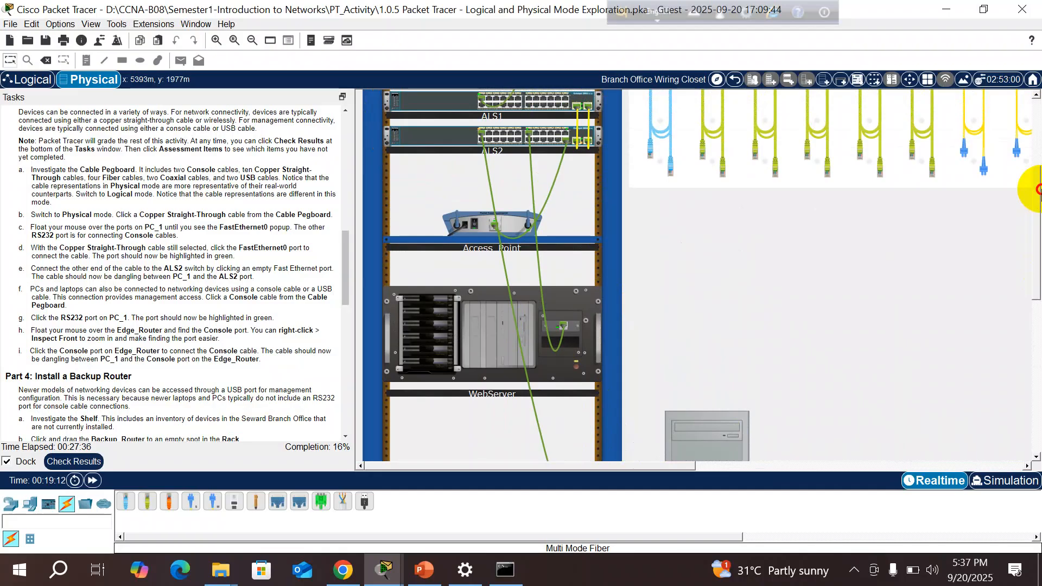
{"action": "left_click_drag", "start_coordinate": [1038, 189], "coordinate": [1039, 136]}
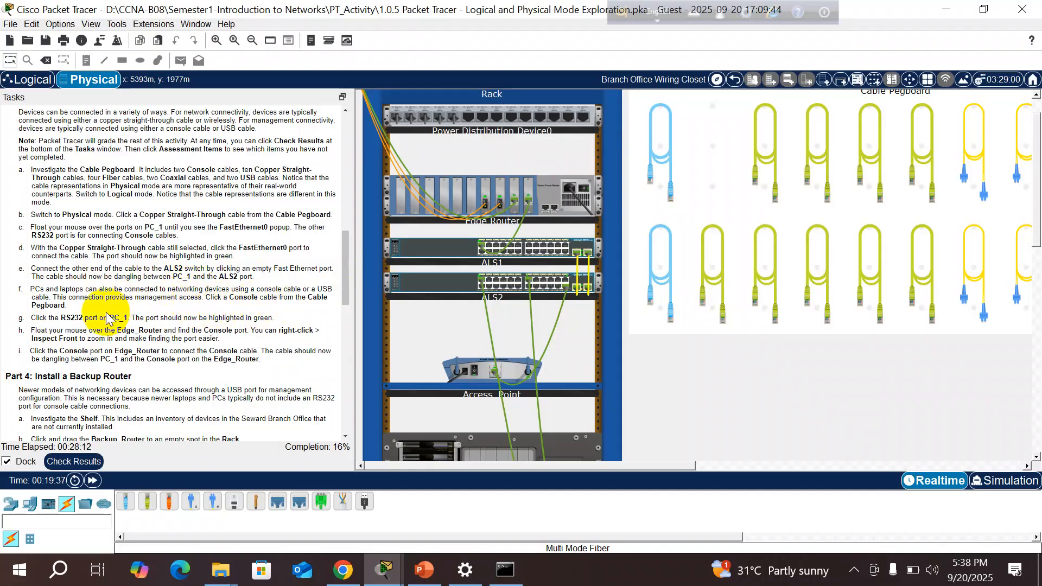
{"action": "left_click", "coordinate": [652, 150]}
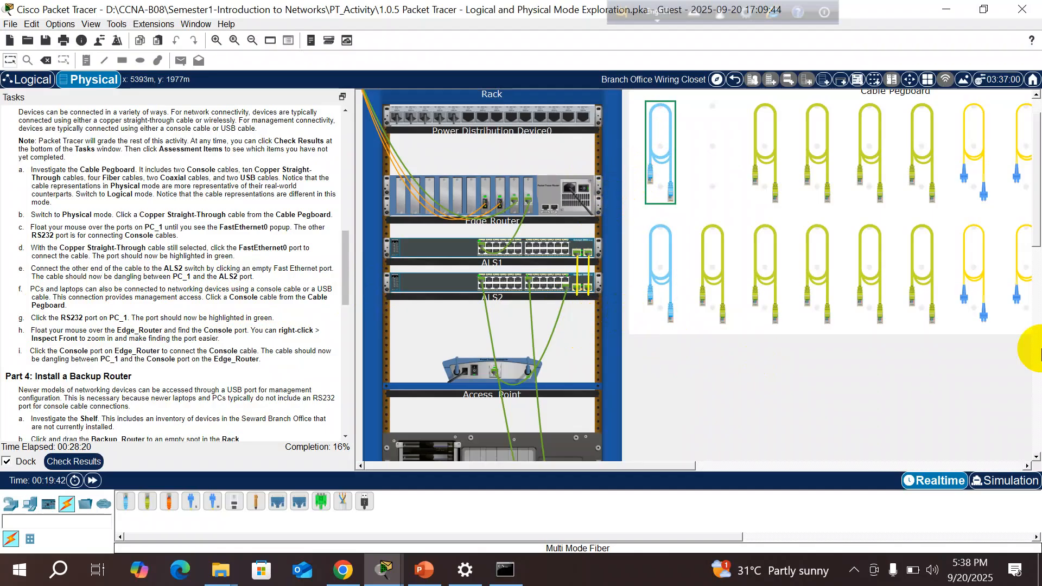
{"action": "scroll", "coordinate": [1037, 220], "scroll_direction": "down", "scroll_amount": 3}
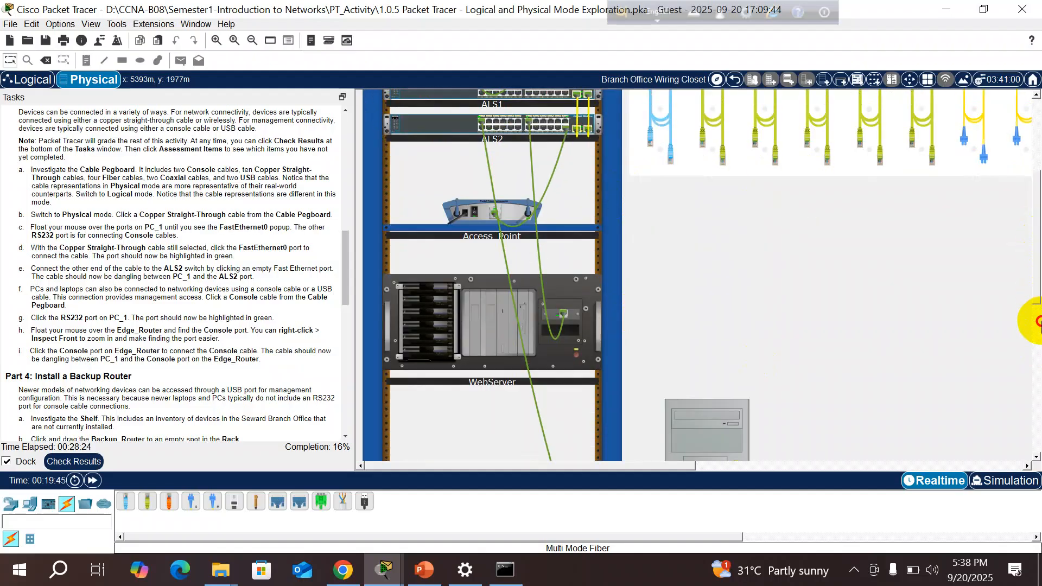
{"action": "left_click_drag", "start_coordinate": [1038, 281], "coordinate": [1038, 349]}
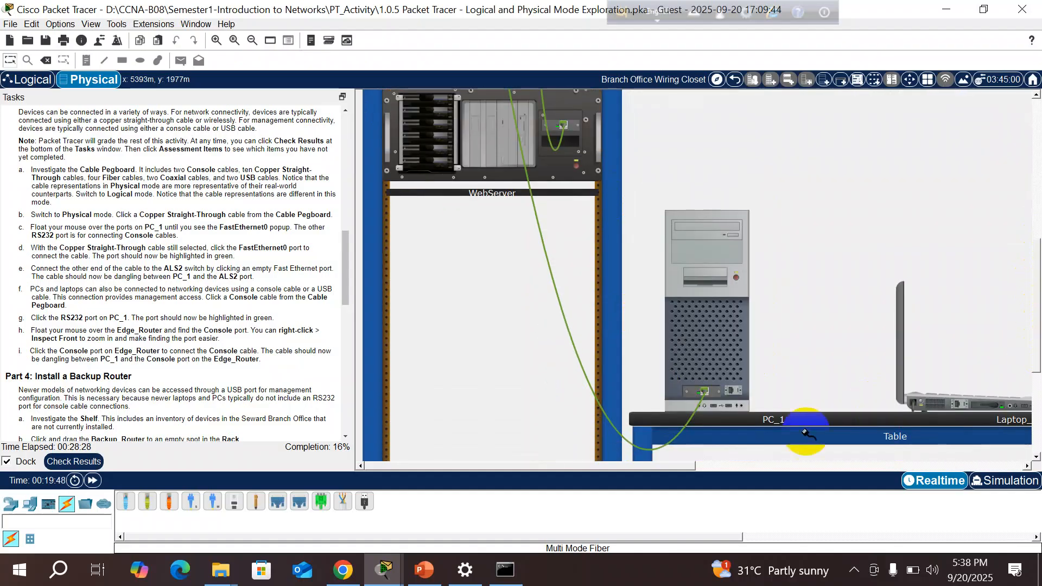
{"action": "left_click_drag", "start_coordinate": [683, 467], "coordinate": [735, 462]}
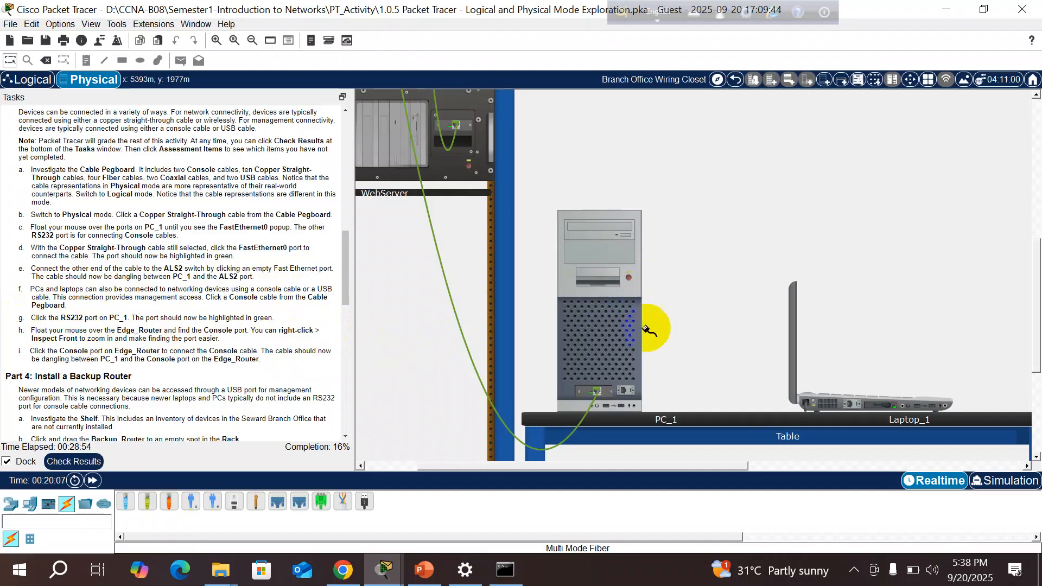
{"action": "left_click", "coordinate": [625, 390]}
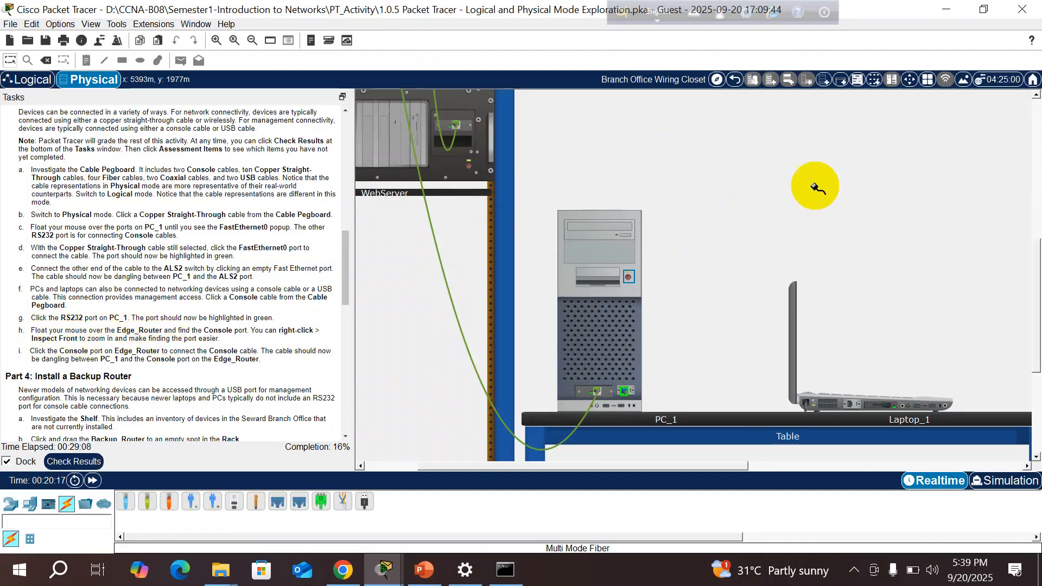
- Narrow the Tasks pane and bring the Edge_Router's full front in the Rack into view
{"action": "scroll", "coordinate": [1035, 217], "scroll_direction": "up", "scroll_amount": 2}
{"action": "scroll", "coordinate": [1036, 217], "scroll_direction": "up", "scroll_amount": 6}
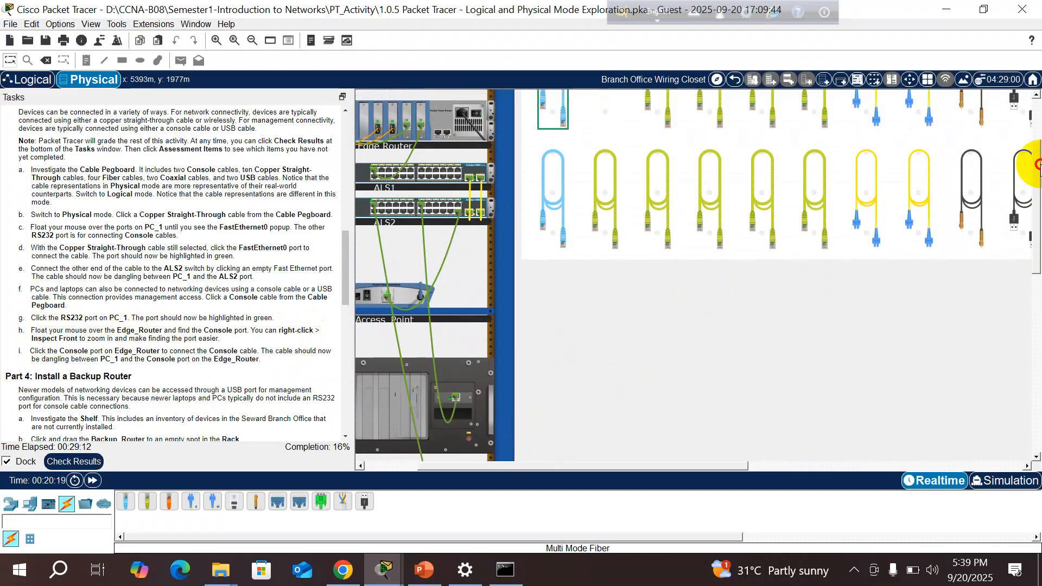
{"action": "scroll", "coordinate": [1037, 165], "scroll_direction": "up", "scroll_amount": 1}
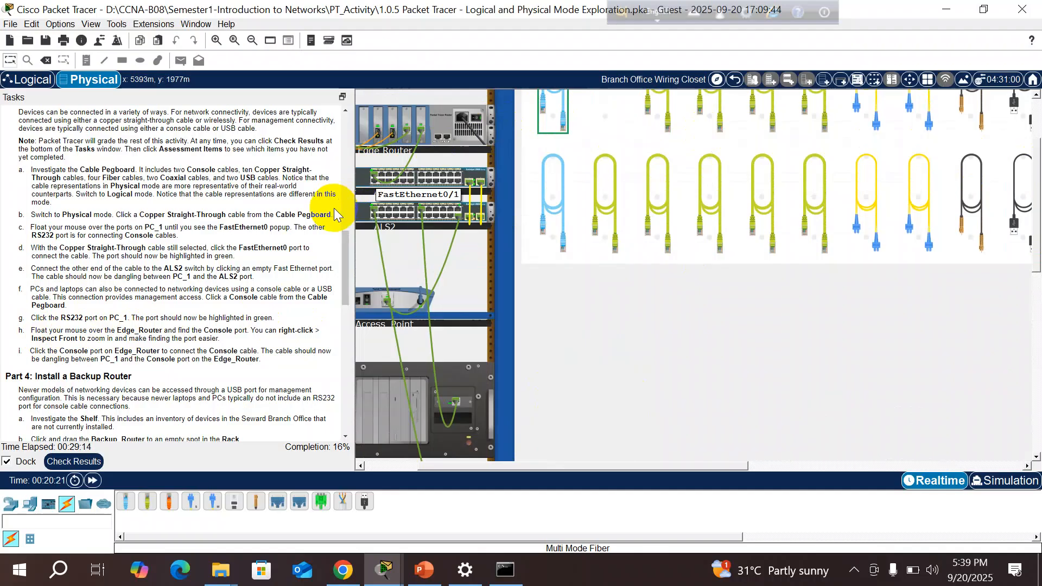
{"action": "left_click_drag", "start_coordinate": [354, 209], "coordinate": [326, 228]}
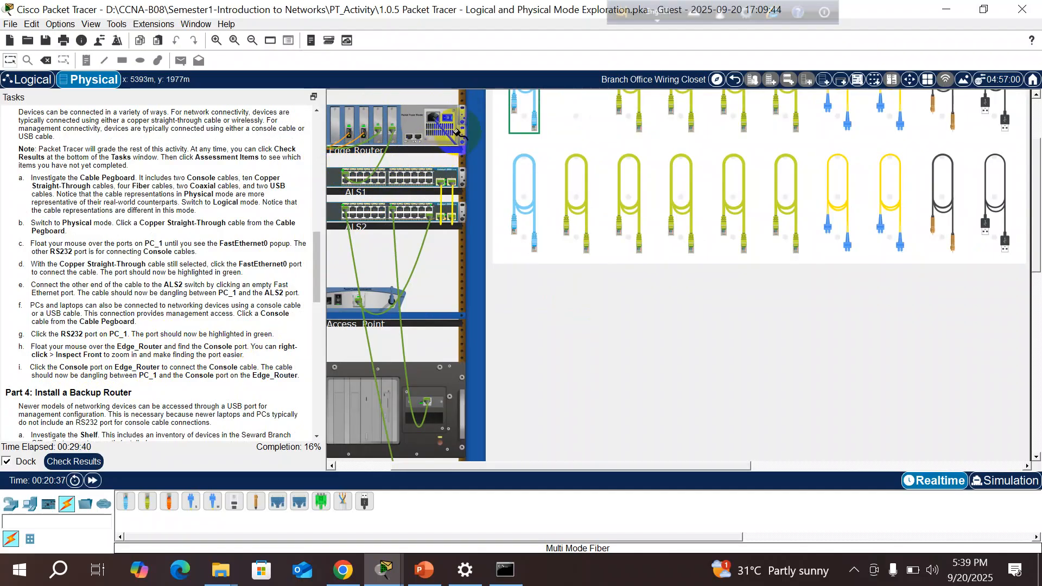
{"action": "left_click", "coordinate": [371, 225]}
{"action": "left_click", "coordinate": [337, 151]}
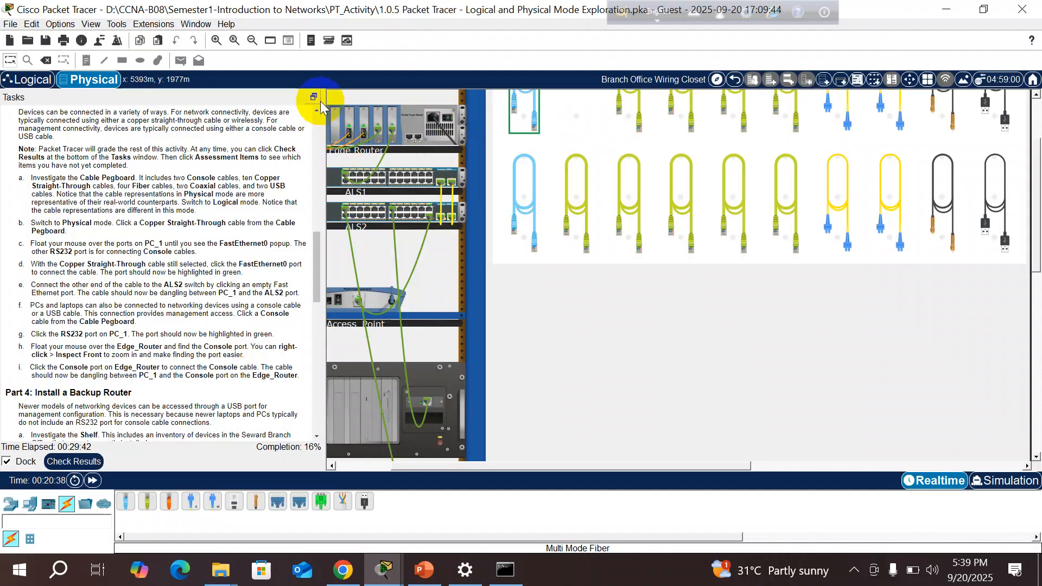
{"action": "left_click", "coordinate": [333, 466]}
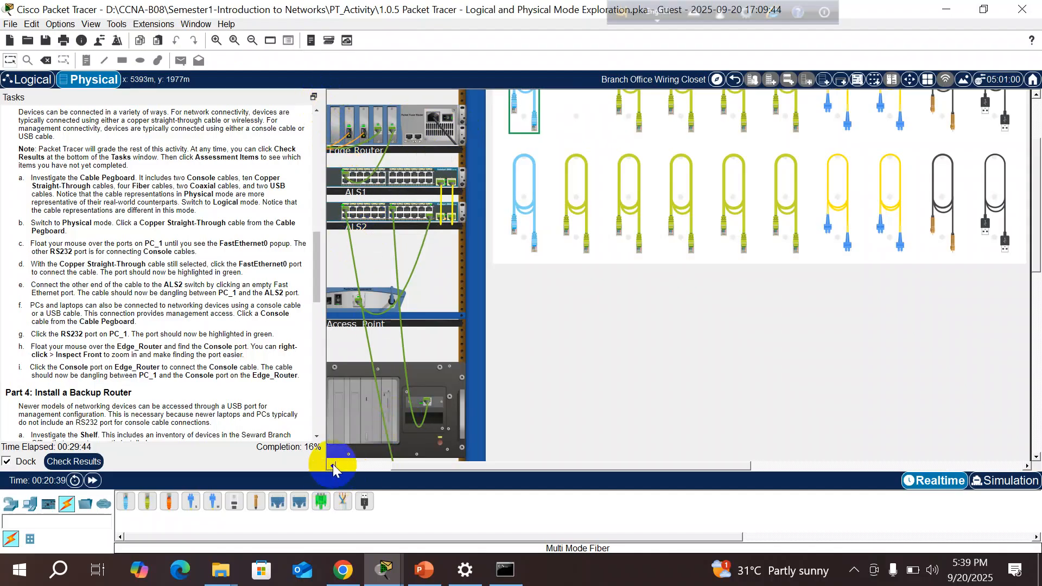
{"action": "left_click", "coordinate": [333, 466]}
{"action": "left_click", "coordinate": [333, 466]}
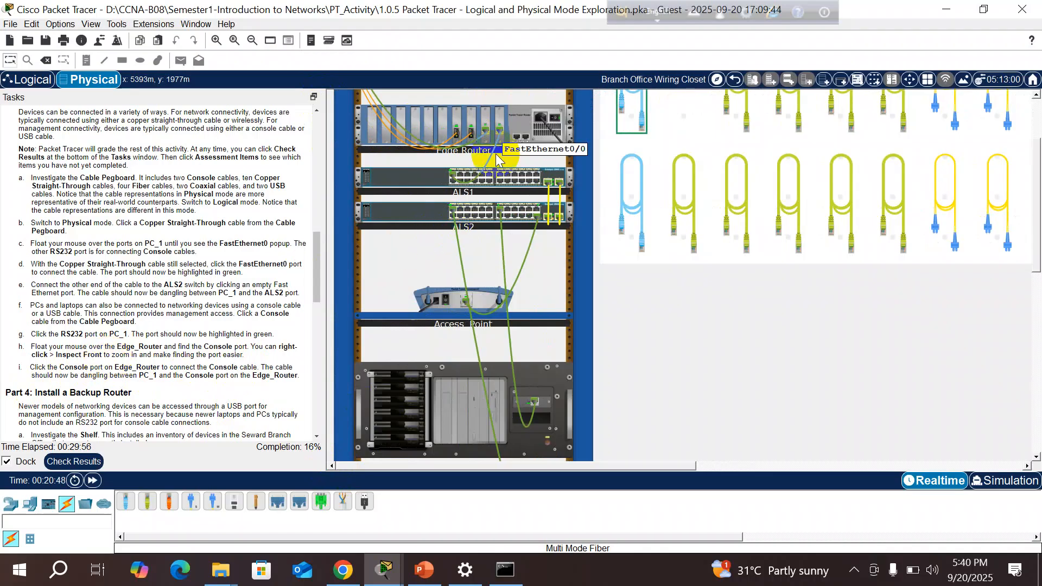
- Inspect the front of Edge_Router in an enlarged view and locate its Console port
{"action": "mouse_move", "coordinate": [496, 117]}
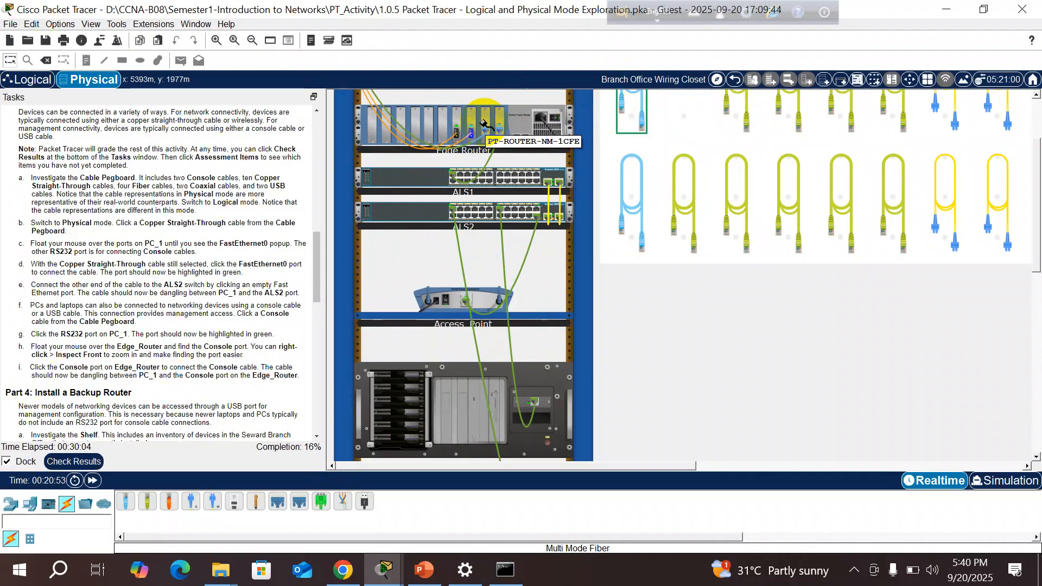
{"action": "right_click", "coordinate": [484, 124]}
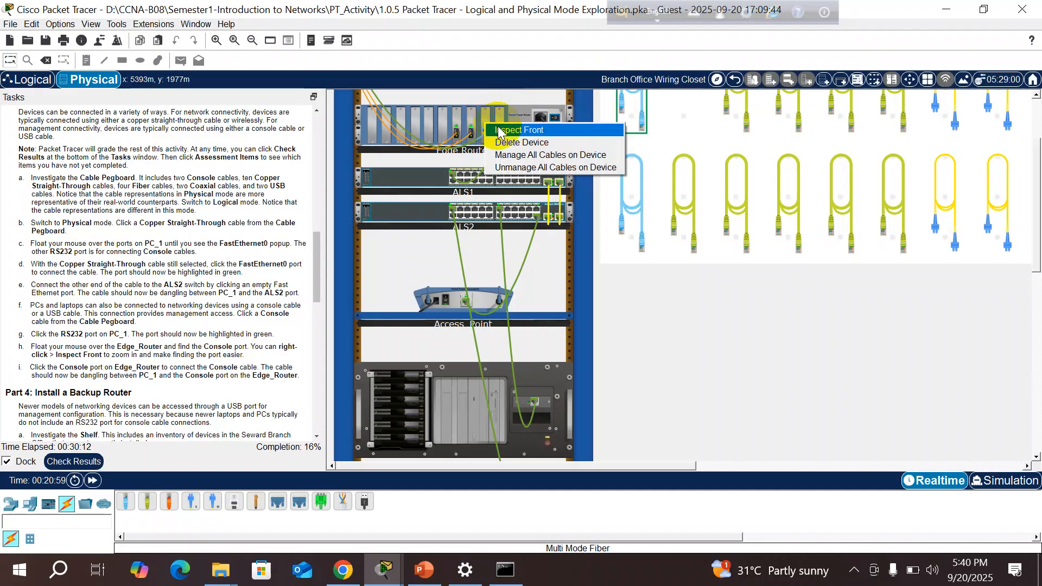
{"action": "left_click", "coordinate": [500, 131]}
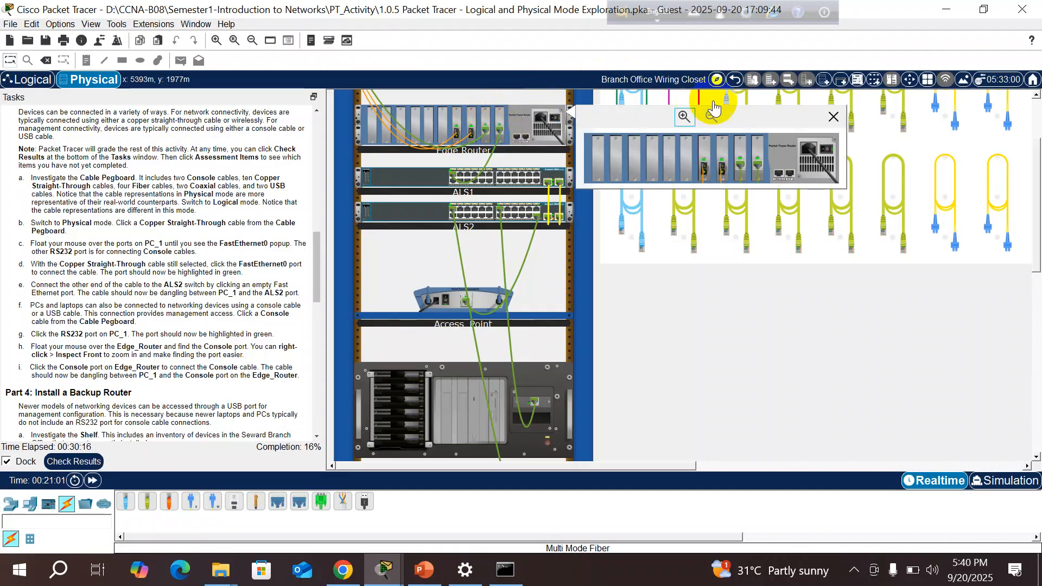
{"action": "left_click", "coordinate": [834, 120]}
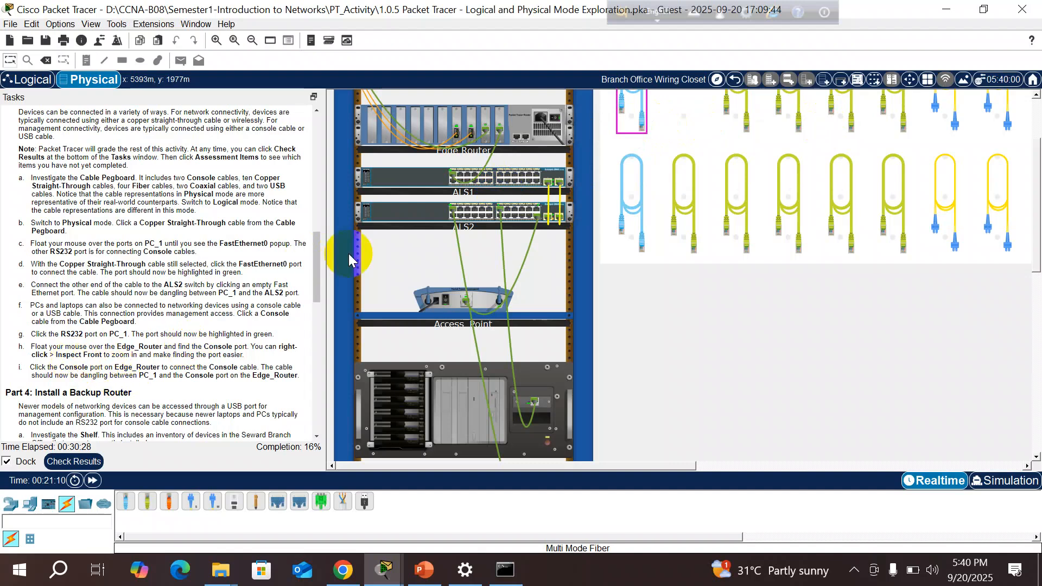
{"action": "right_click", "coordinate": [494, 132]}
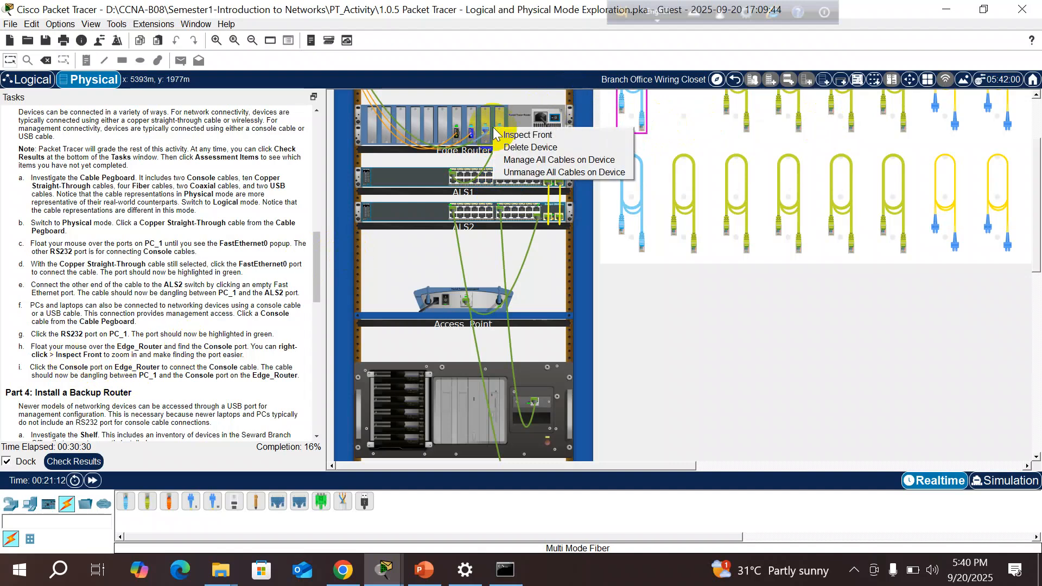
{"action": "left_click", "coordinate": [517, 136]}
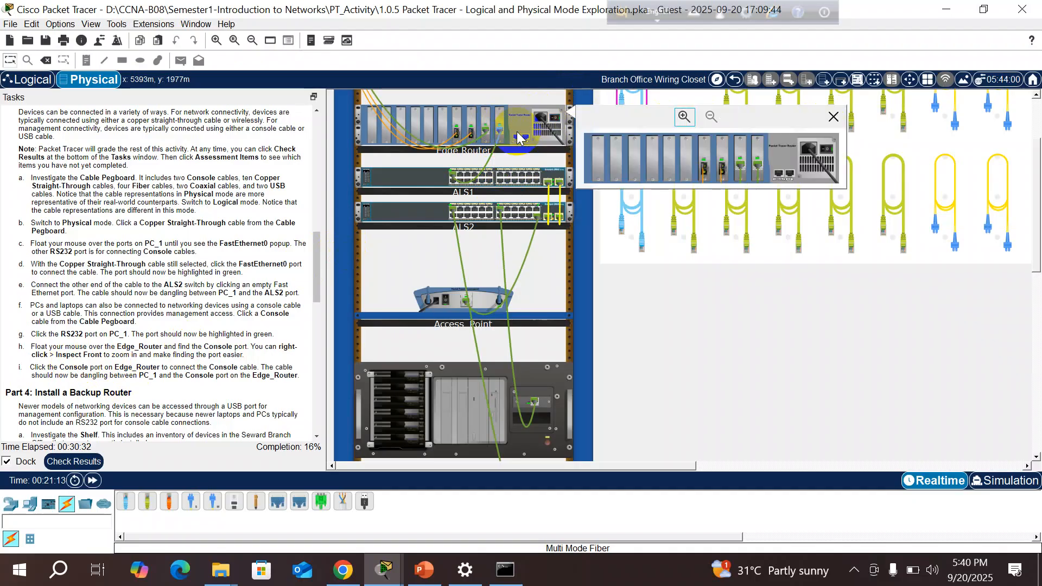
{"action": "left_click", "coordinate": [684, 117]}
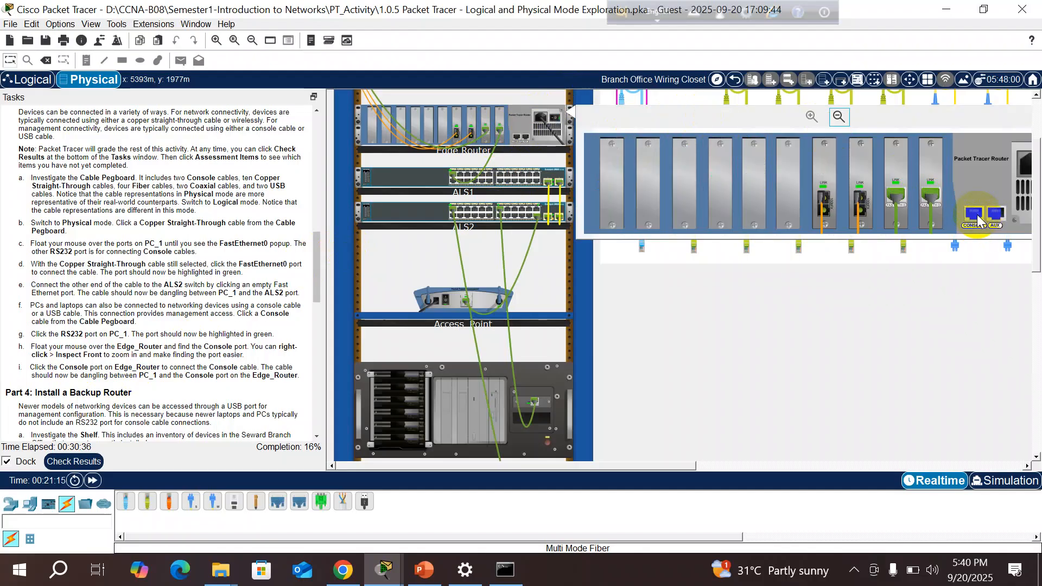
{"action": "mouse_move", "coordinate": [977, 219]}
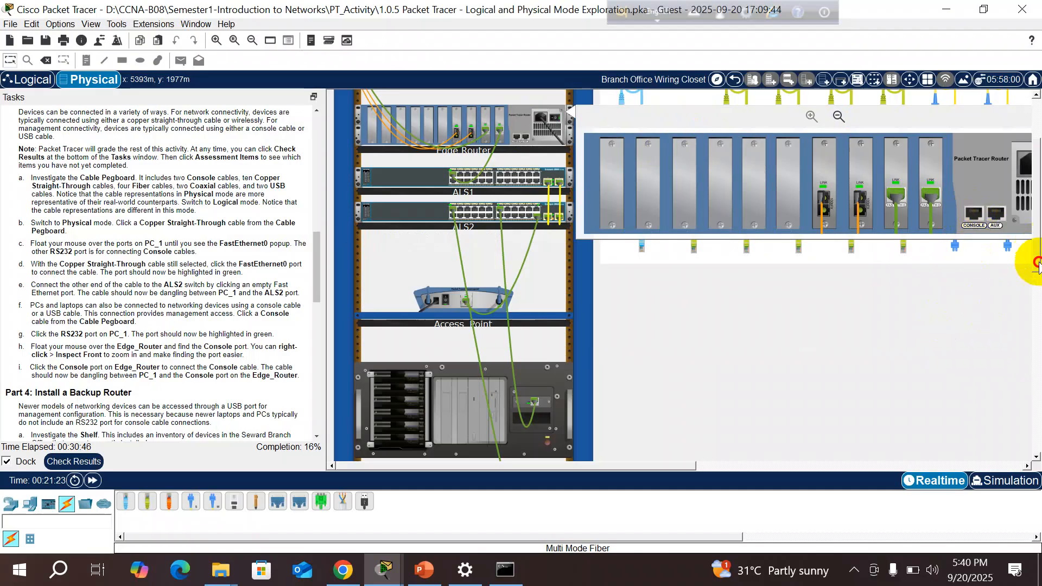
- Connect PC_1's RS232 port to the Console port on Edge_Router using a Console cable from the Cable Pegboard
{"action": "scroll", "coordinate": [1039, 256], "scroll_direction": "down", "scroll_amount": 5}
{"action": "scroll", "coordinate": [1040, 310], "scroll_direction": "up", "scroll_amount": 6}
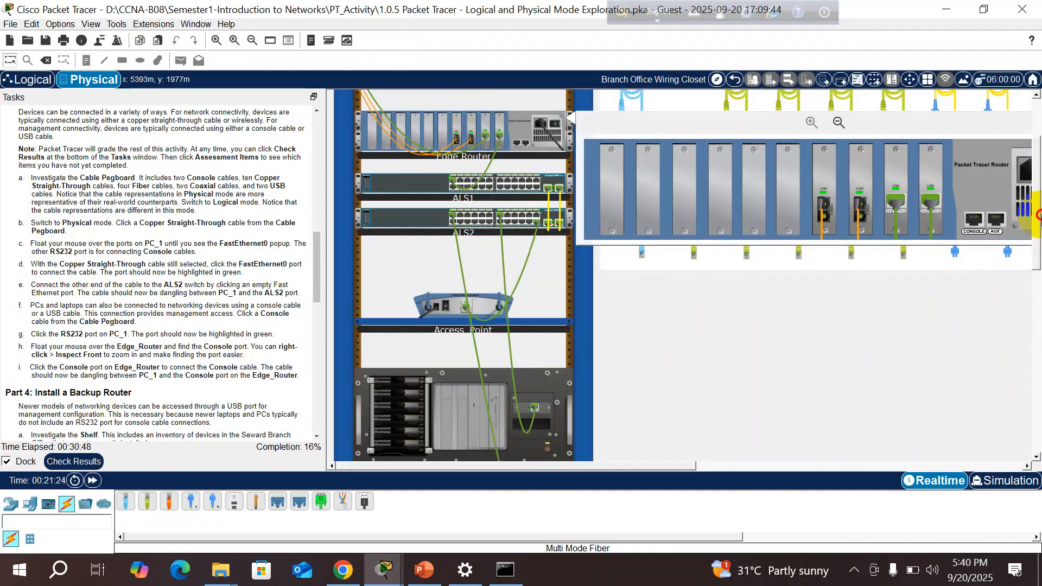
{"action": "left_click", "coordinate": [630, 153]}
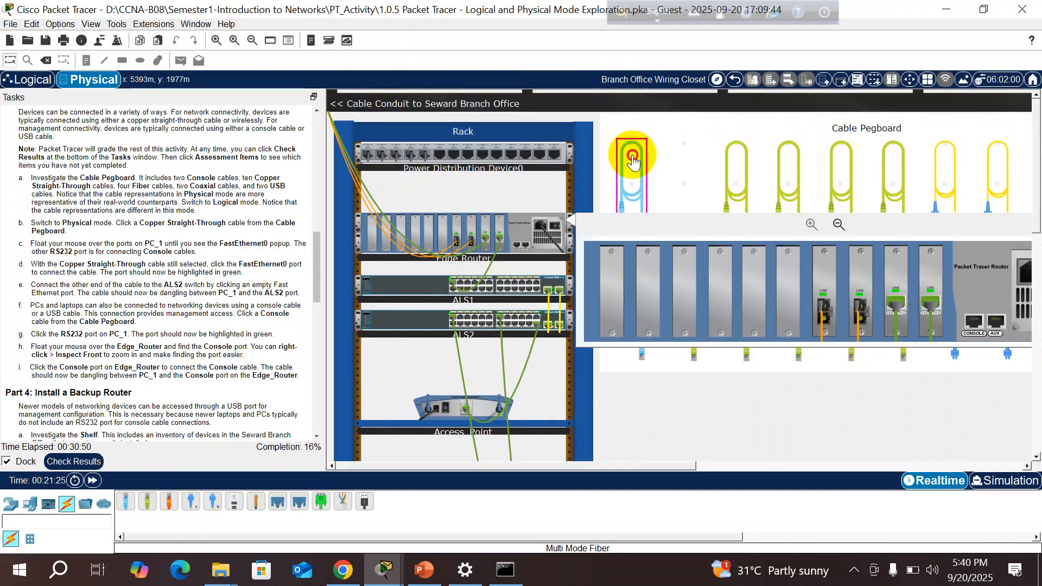
{"action": "left_click_drag", "start_coordinate": [1036, 196], "coordinate": [1037, 334]}
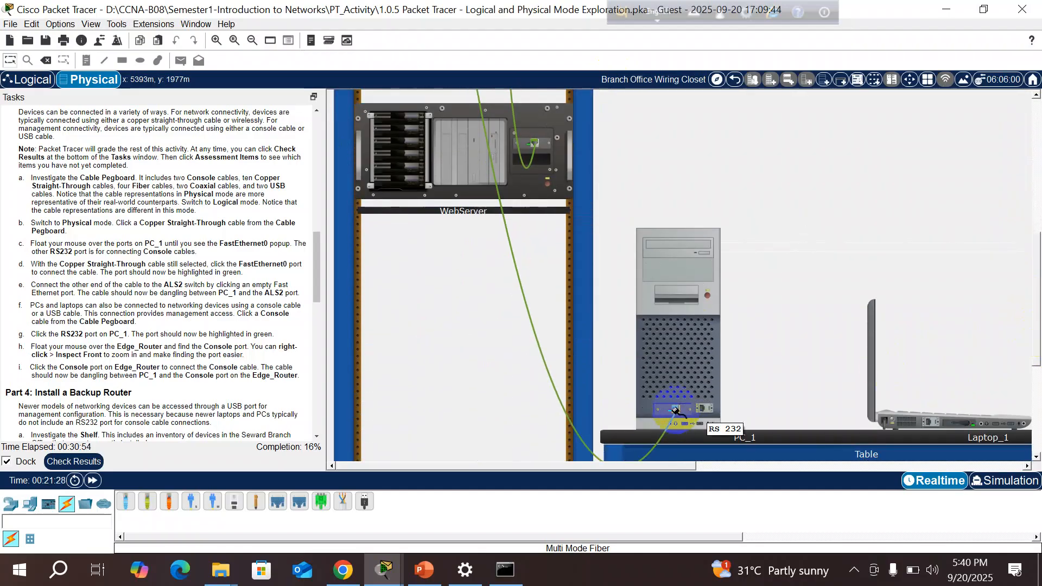
{"action": "left_click", "coordinate": [702, 411]}
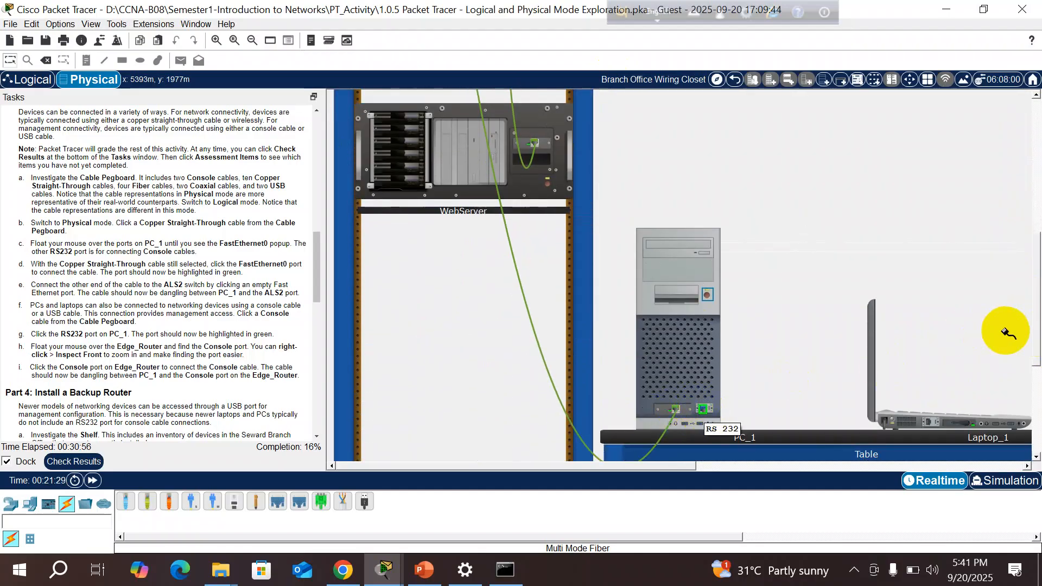
{"action": "left_click_drag", "start_coordinate": [1035, 332], "coordinate": [1033, 155]}
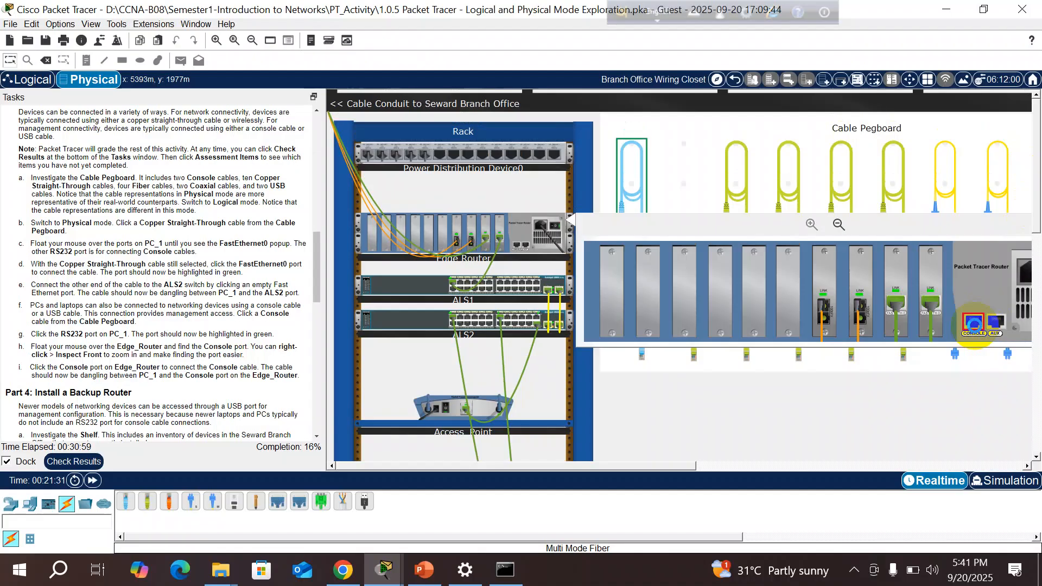
{"action": "left_click", "coordinate": [976, 328]}
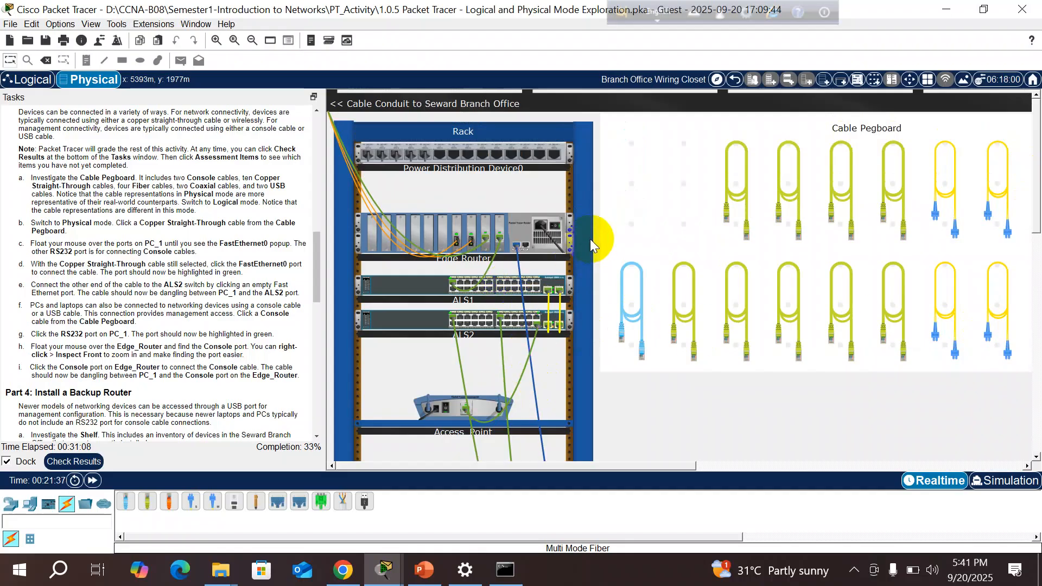
- Read the Part 4 instructions on installing a backup router and examine the Shelf's devices to find Backup_Router
{"action": "mouse_move", "coordinate": [1036, 198]}
{"action": "left_mouse_down"}
{"action": "mouse_move", "coordinate": [1038, 344]}
{"action": "mouse_move", "coordinate": [1038, 192]}
{"action": "left_mouse_up"}
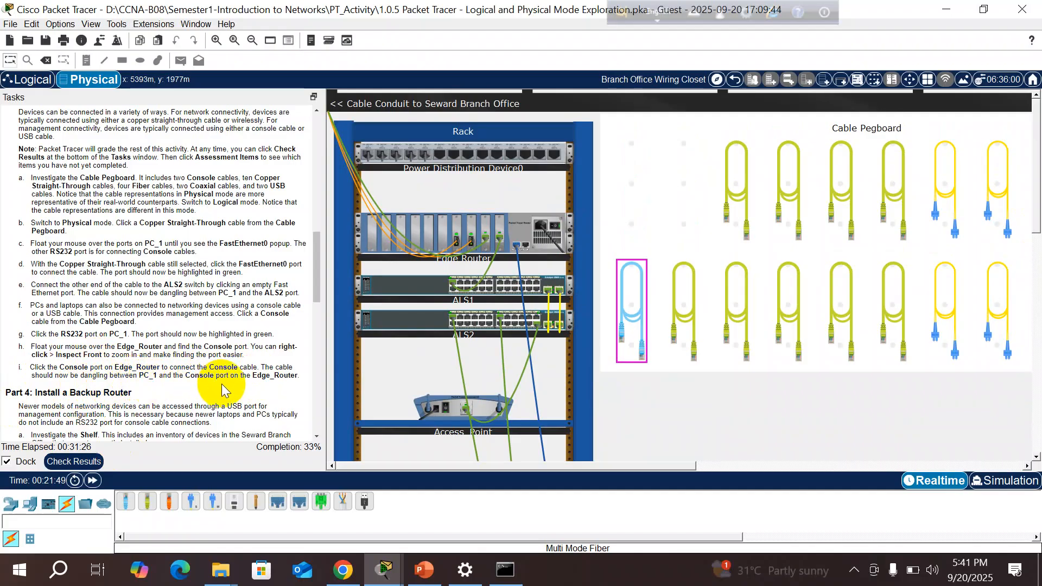
{"action": "left_click", "coordinate": [320, 295]}
{"action": "left_click_drag", "start_coordinate": [320, 295], "coordinate": [321, 346]}
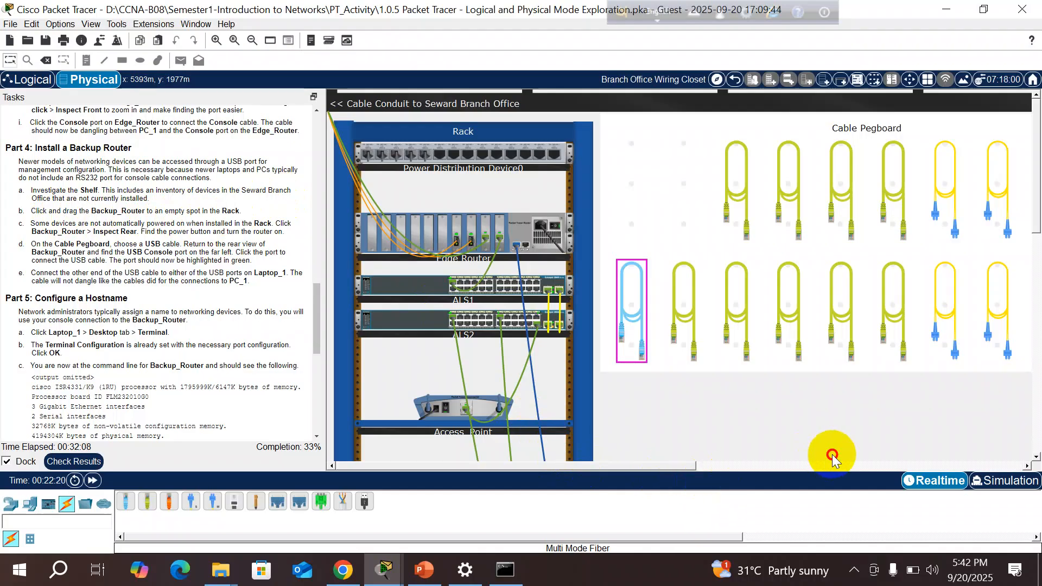
{"action": "left_click_drag", "start_coordinate": [647, 465], "coordinate": [964, 443]}
{"action": "mouse_move", "coordinate": [909, 197]}
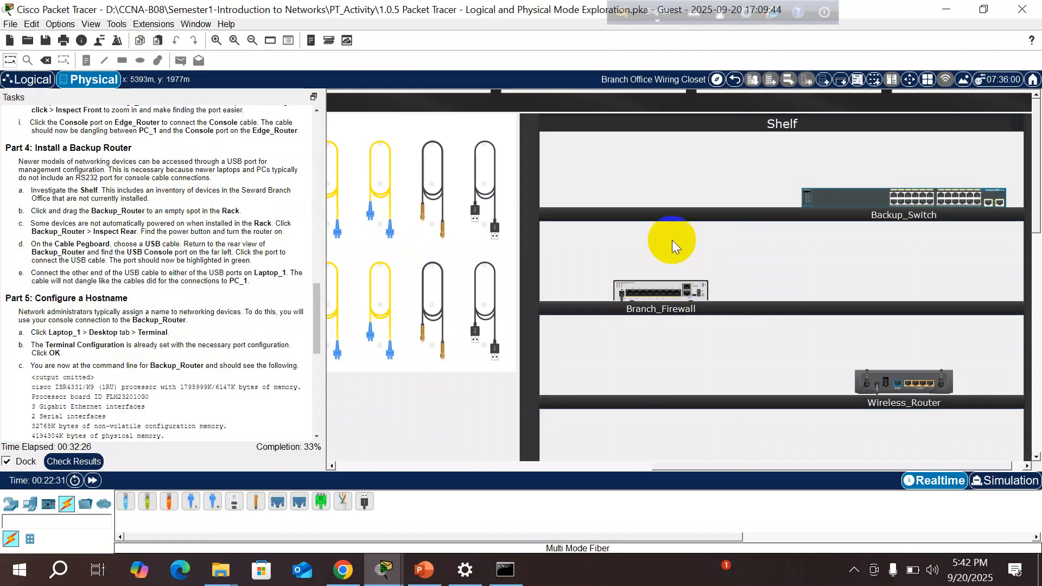
{"action": "left_click_drag", "start_coordinate": [1037, 215], "coordinate": [1033, 272]}
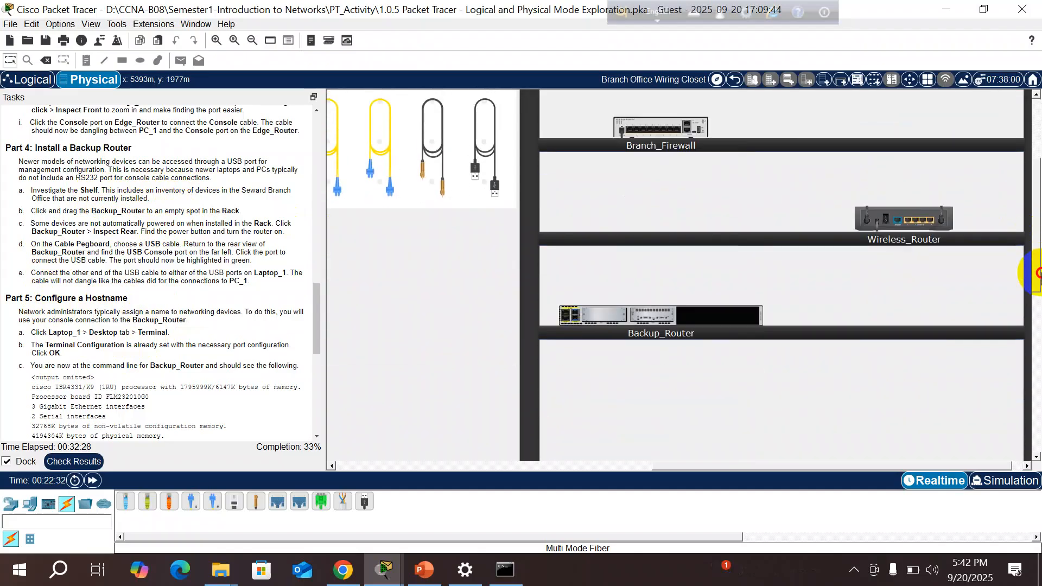
{"action": "left_click", "coordinate": [671, 312]}
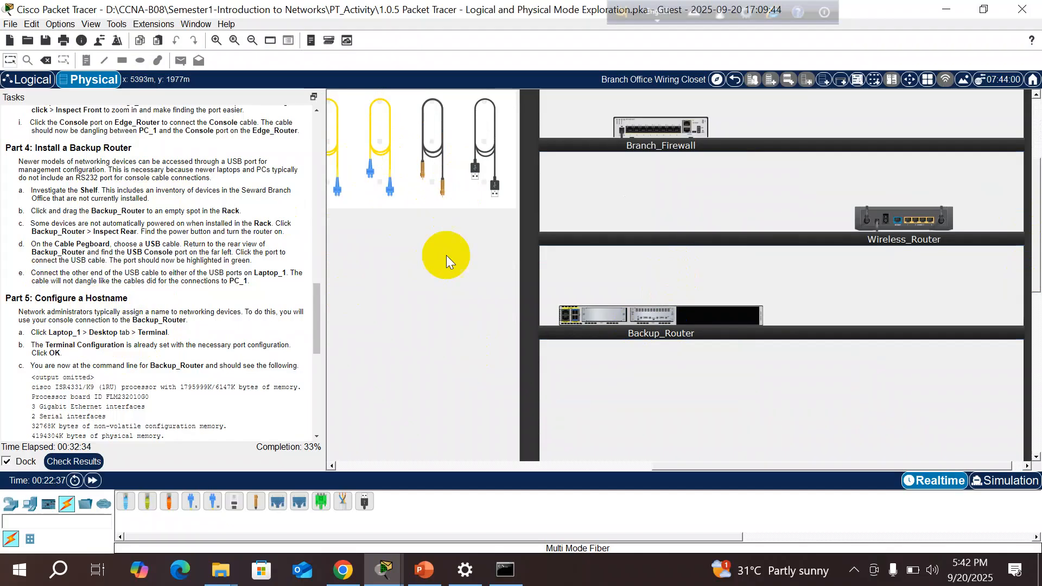
{"action": "left_click", "coordinate": [534, 255]}
- Check the Rack for an empty spot for Backup_Router and return to the router on the Shelf
{"action": "left_click_drag", "start_coordinate": [1037, 283], "coordinate": [1038, 213]}
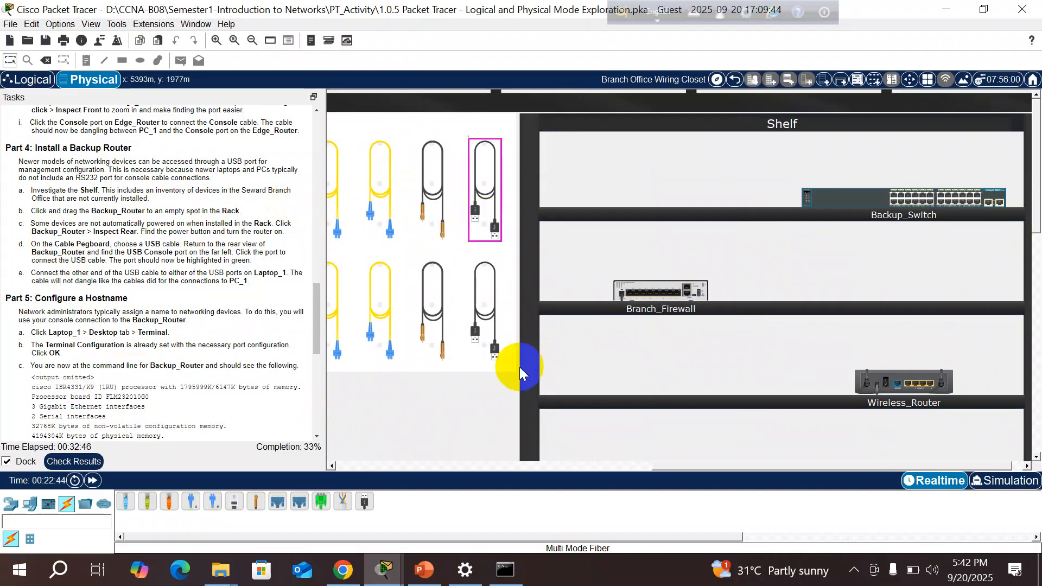
{"action": "left_click_drag", "start_coordinate": [1000, 465], "coordinate": [514, 492]}
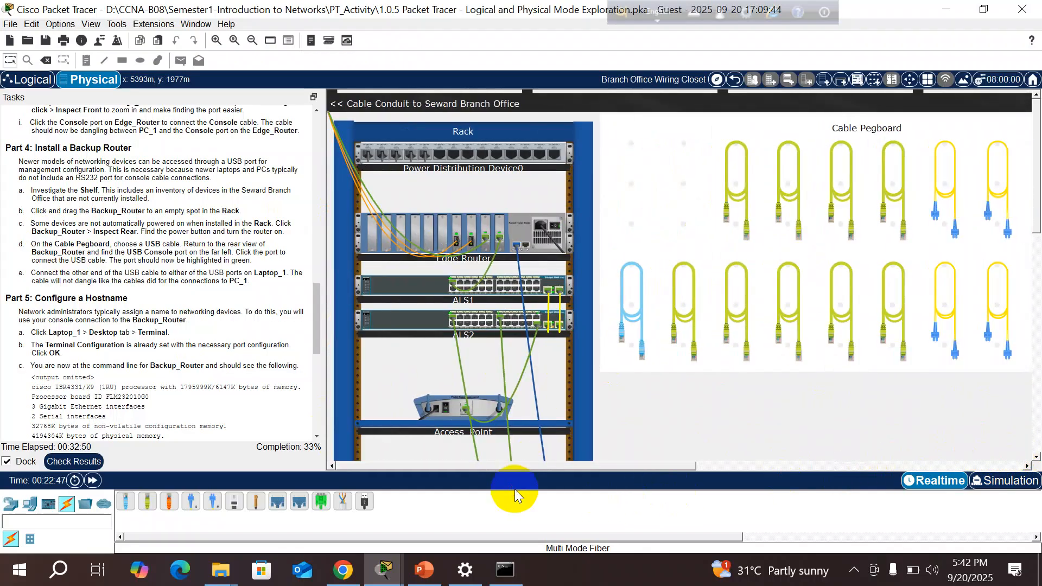
{"action": "left_click_drag", "start_coordinate": [1036, 138], "coordinate": [1038, 266]}
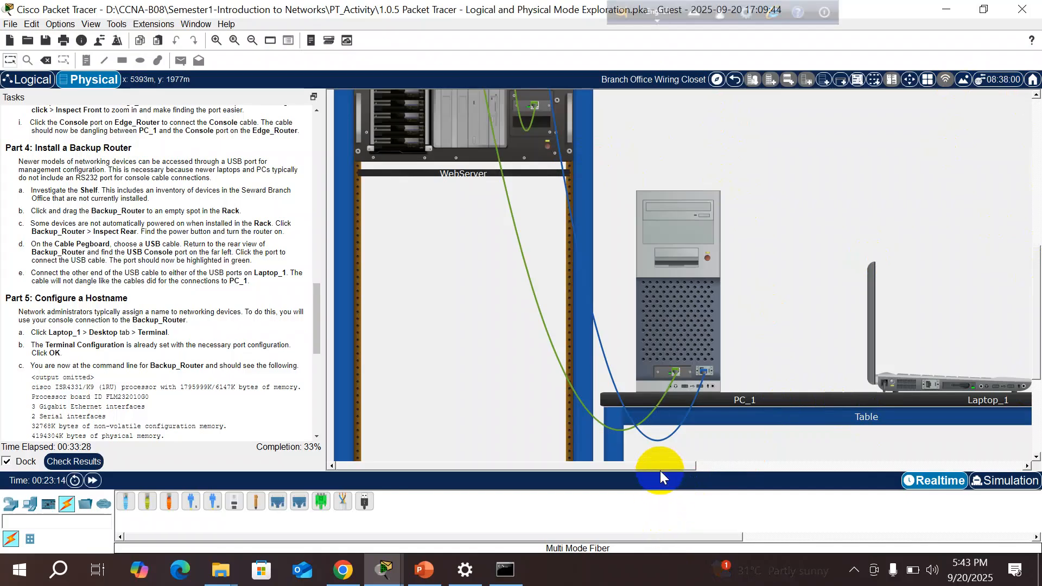
{"action": "left_click_drag", "start_coordinate": [692, 465], "coordinate": [985, 446]}
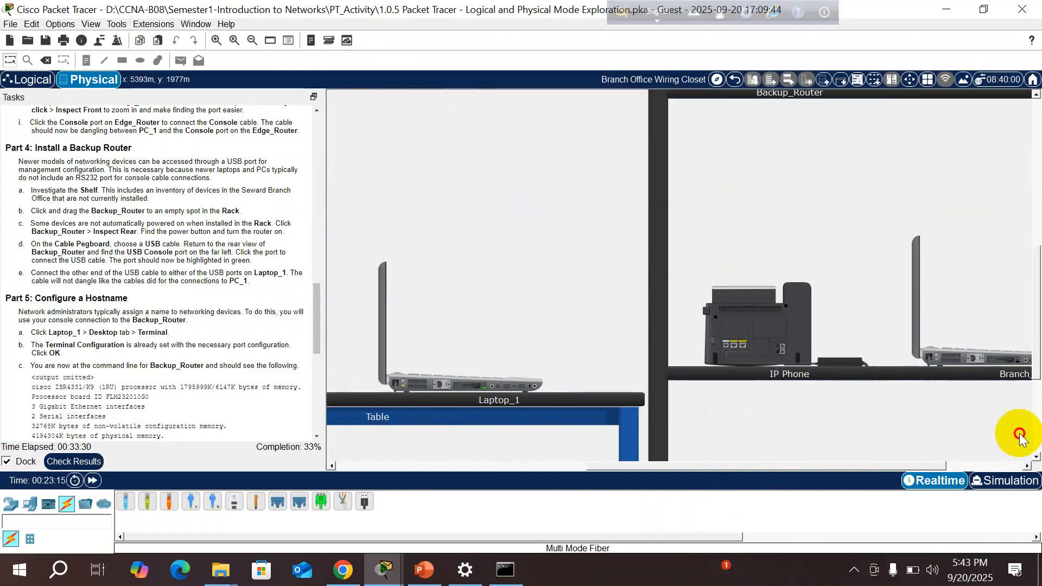
{"action": "left_click_drag", "start_coordinate": [1036, 342], "coordinate": [1036, 261]}
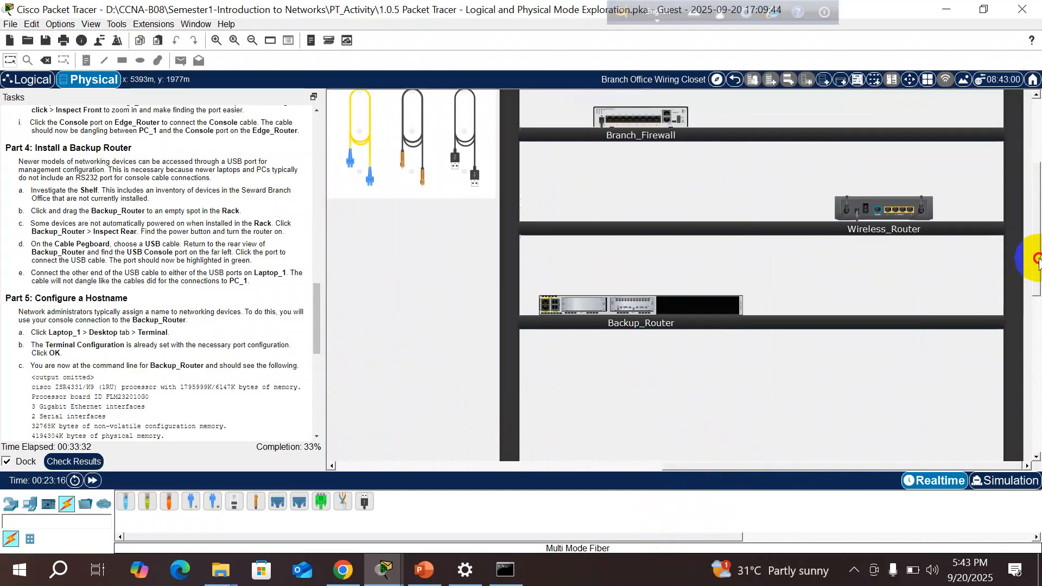
{"action": "left_click", "coordinate": [634, 307]}
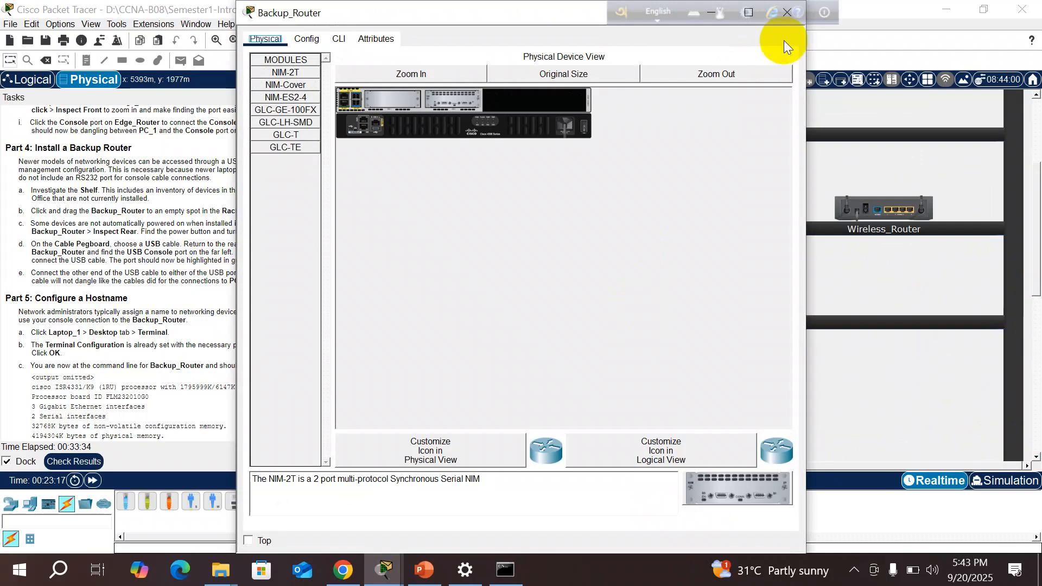
{"action": "left_click_drag", "start_coordinate": [462, 15], "coordinate": [424, 111]}
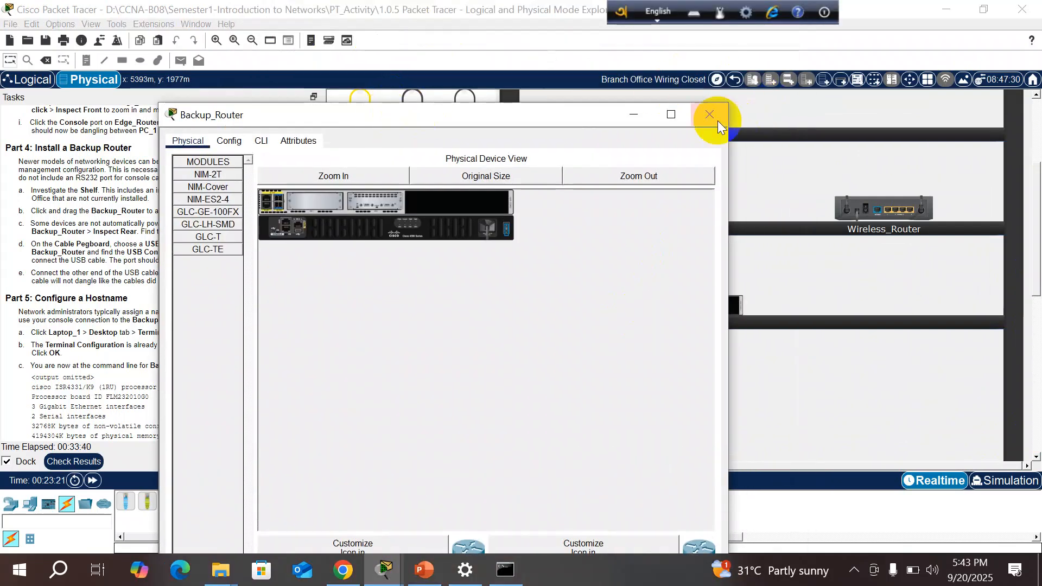
{"action": "left_click", "coordinate": [706, 113]}
{"action": "mouse_move", "coordinate": [661, 300]}
{"action": "left_mouse_down"}
{"action": "mouse_move", "coordinate": [350, 338]}
{"action": "mouse_move", "coordinate": [369, 333]}
{"action": "mouse_move", "coordinate": [347, 434]}
{"action": "mouse_move", "coordinate": [448, 462]}
{"action": "mouse_move", "coordinate": [586, 477]}
{"action": "mouse_move", "coordinate": [585, 450]}
{"action": "mouse_move", "coordinate": [486, 324]}
{"action": "mouse_move", "coordinate": [238, 396]}
{"action": "mouse_move", "coordinate": [420, 408]}
{"action": "mouse_move", "coordinate": [602, 493]}
{"action": "mouse_move", "coordinate": [903, 451]}
{"action": "mouse_move", "coordinate": [829, 369]}
{"action": "mouse_move", "coordinate": [699, 283]}
{"action": "mouse_move", "coordinate": [676, 305]}
{"action": "left_mouse_up"}
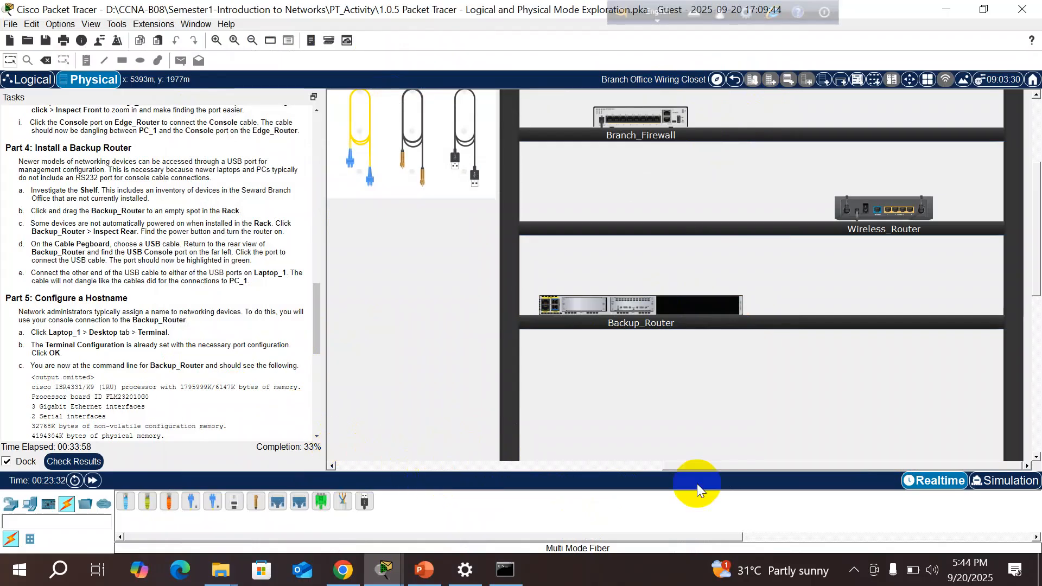
- Narrow the Tasks pane further to widen the workspace between the Rack and Backup_Router on the Shelf
{"action": "left_click_drag", "start_coordinate": [725, 471], "coordinate": [529, 483]}
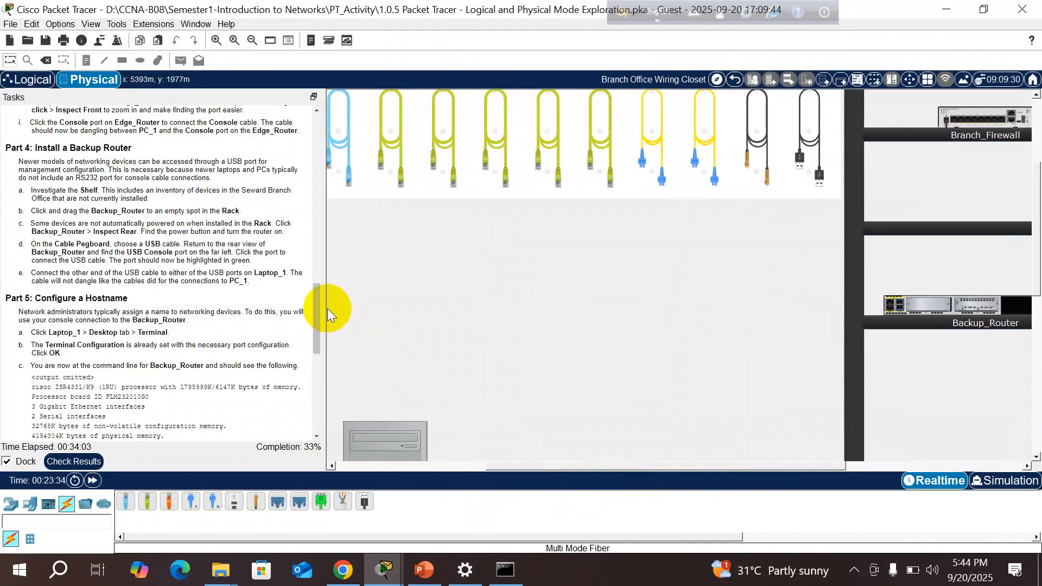
{"action": "left_click_drag", "start_coordinate": [323, 273], "coordinate": [202, 259]}
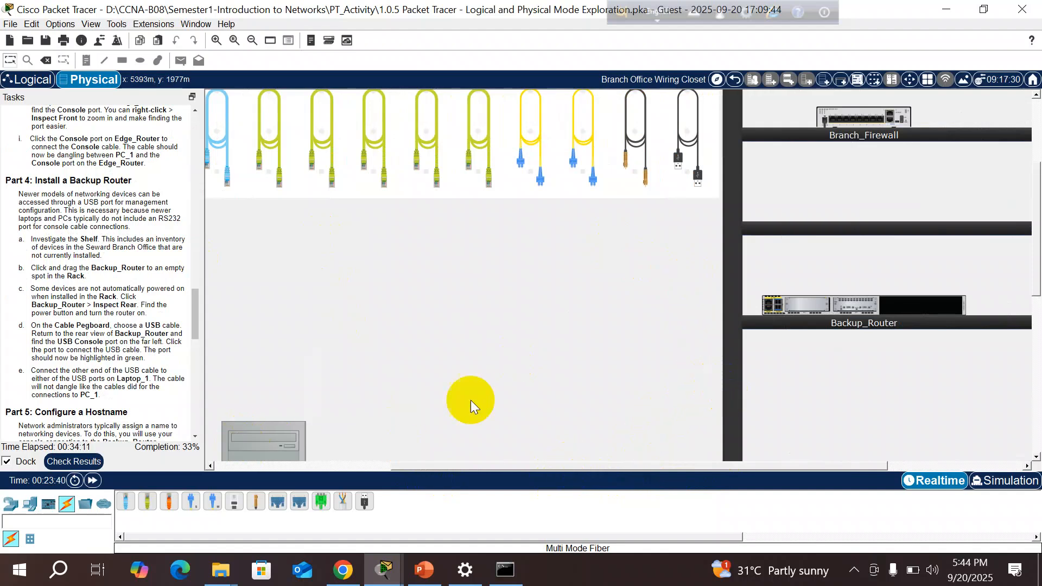
- Move Backup_Router from the Shelf to the empty Rack spot between ALS2 and Access_Point
{"action": "left_click", "coordinate": [211, 465]}
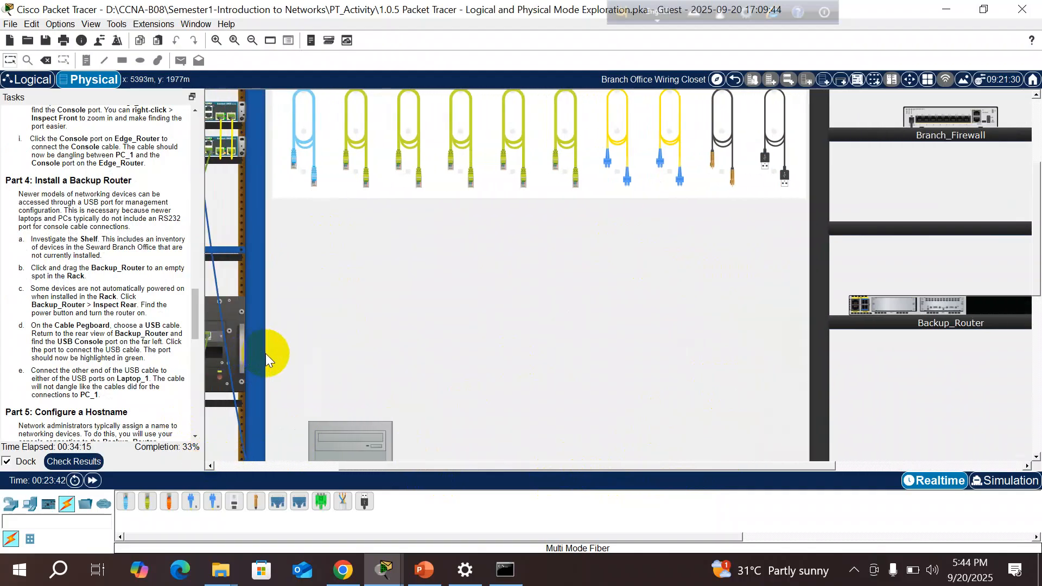
{"action": "left_click_drag", "start_coordinate": [769, 464], "coordinate": [731, 475]}
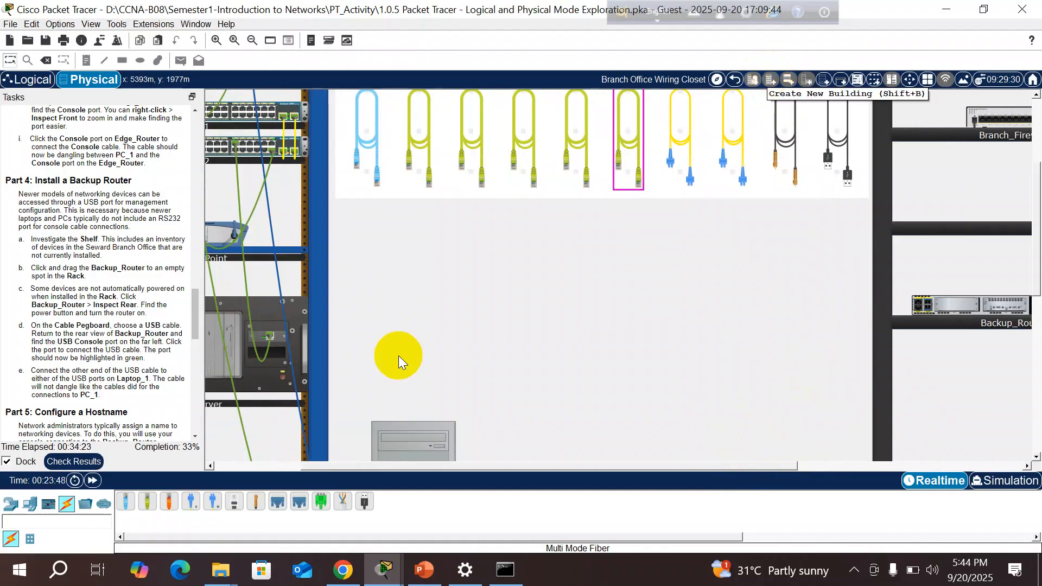
{"action": "left_click_drag", "start_coordinate": [346, 465], "coordinate": [288, 468]}
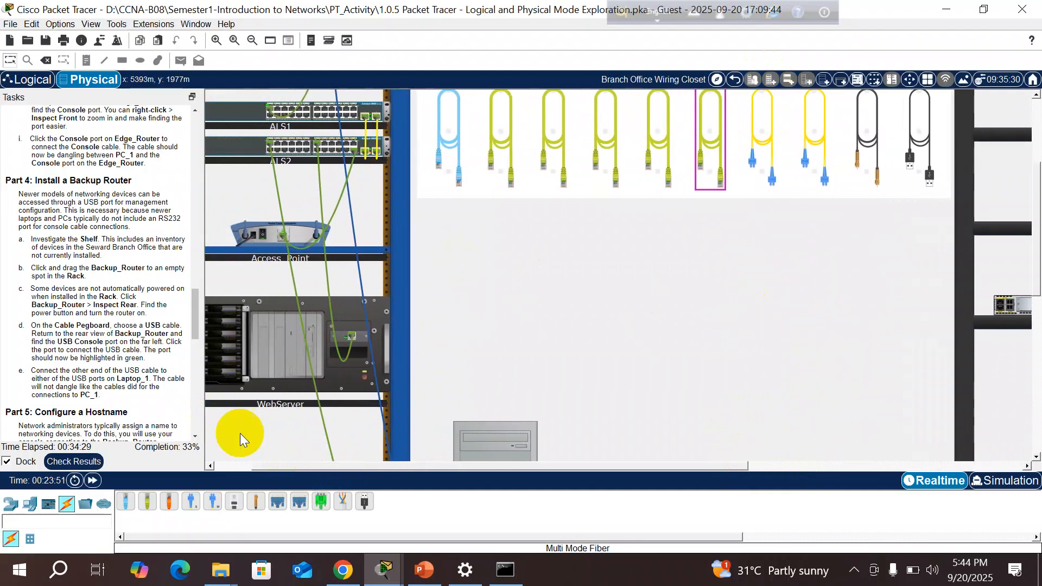
{"action": "left_click_drag", "start_coordinate": [1004, 300], "coordinate": [214, 177]}
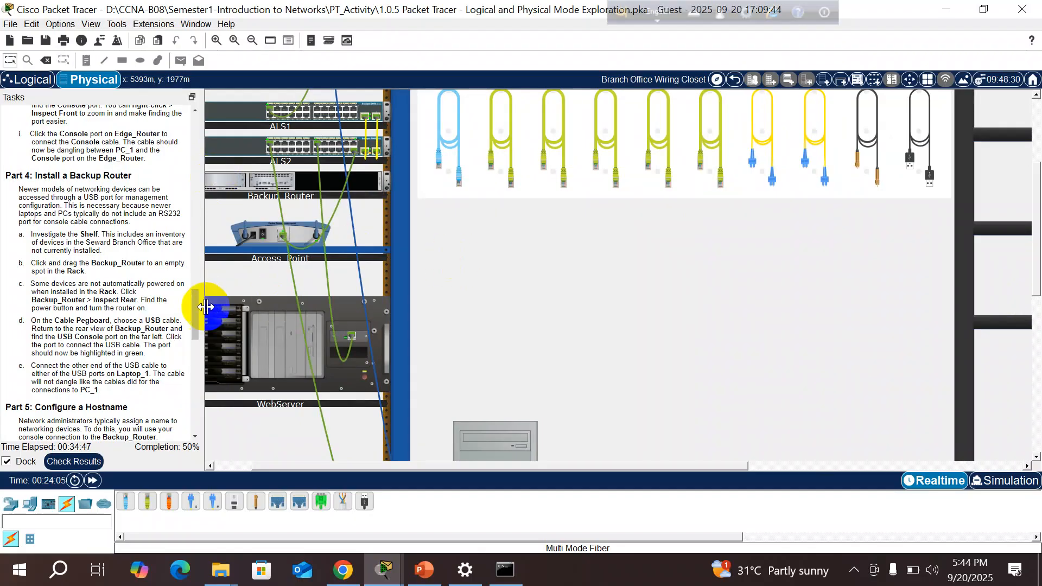
- Inspect the rear of Backup_Router and turn on its power, following step c of Part 4, and close the view
{"action": "mouse_move", "coordinate": [193, 307]}
{"action": "left_mouse_down"}
{"action": "mouse_move", "coordinate": [190, 353]}
{"action": "mouse_move", "coordinate": [189, 291]}
{"action": "left_mouse_up"}
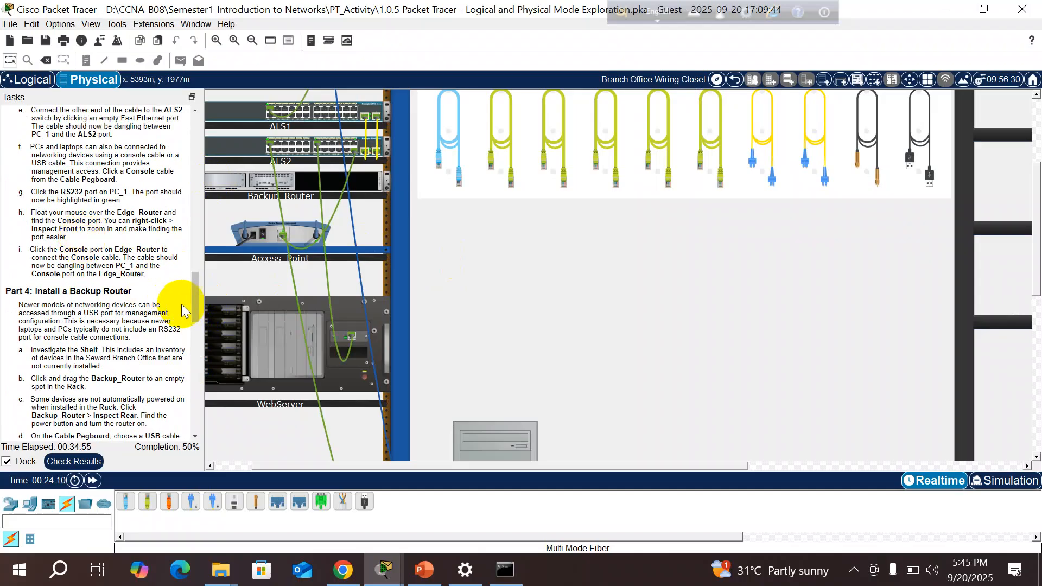
{"action": "left_click_drag", "start_coordinate": [194, 310], "coordinate": [196, 346]}
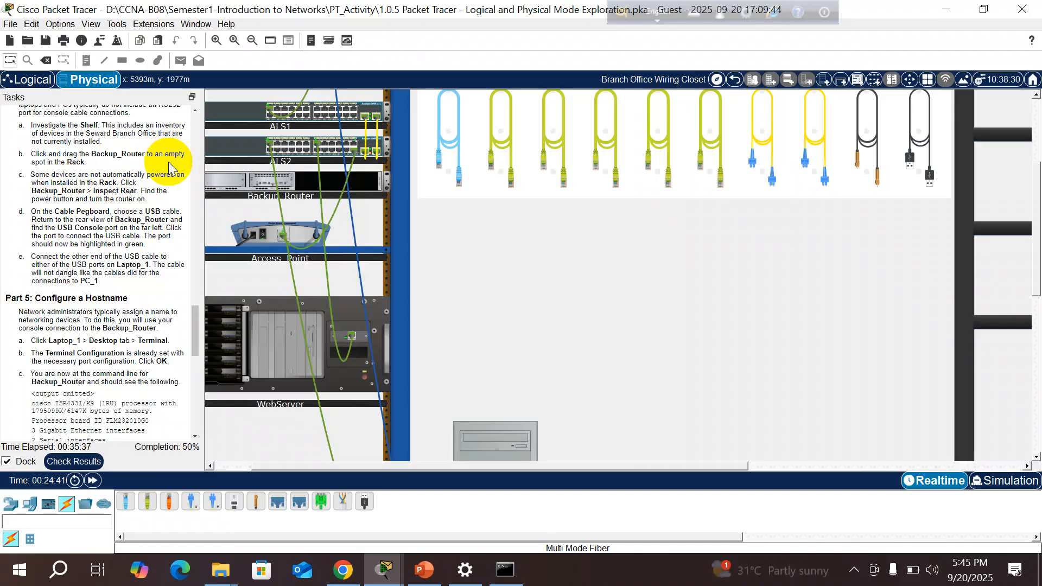
{"action": "left_click", "coordinate": [336, 204]}
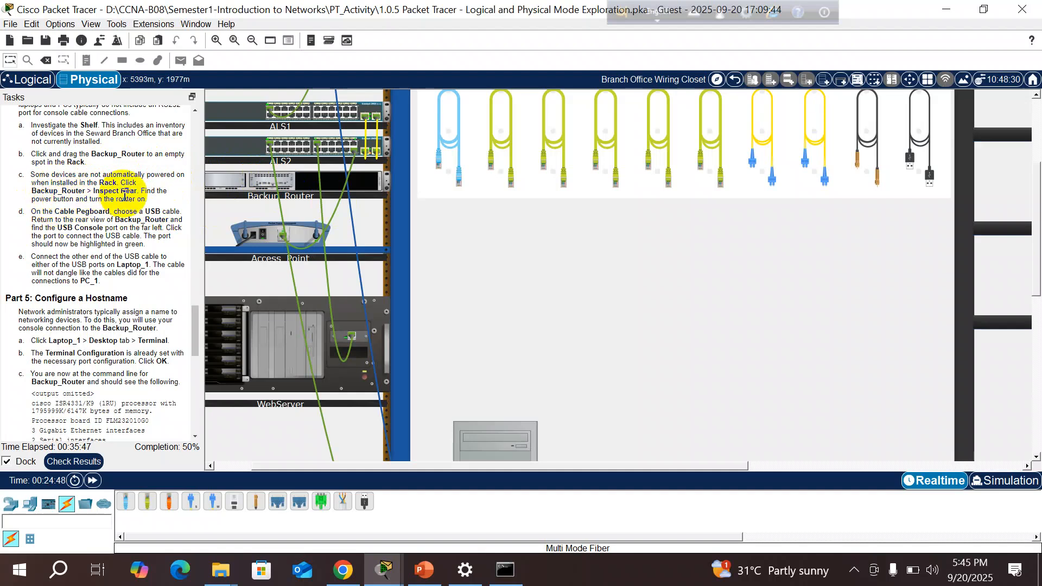
{"action": "right_click", "coordinate": [249, 189]}
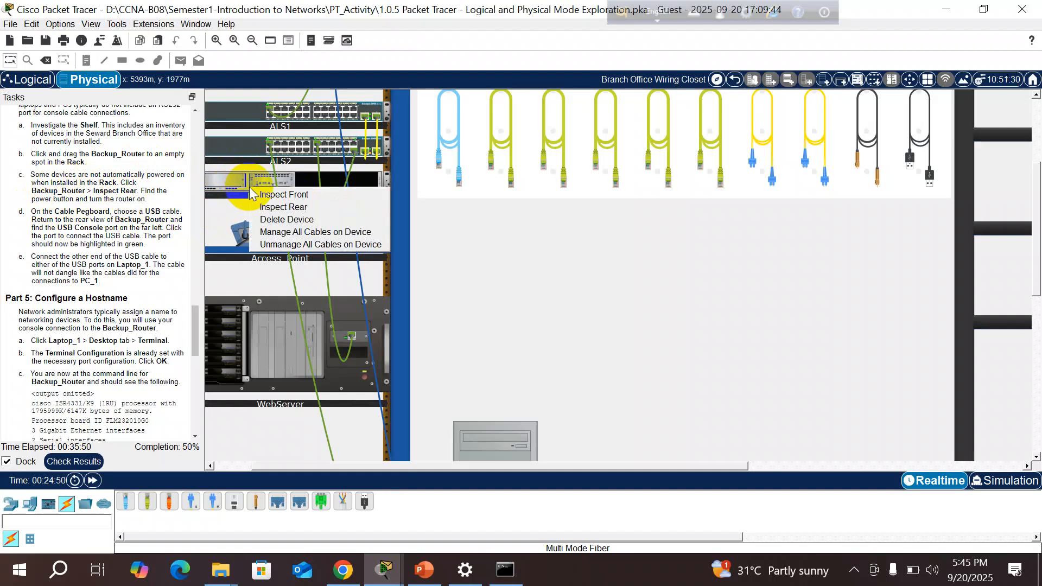
{"action": "left_click", "coordinate": [281, 207]}
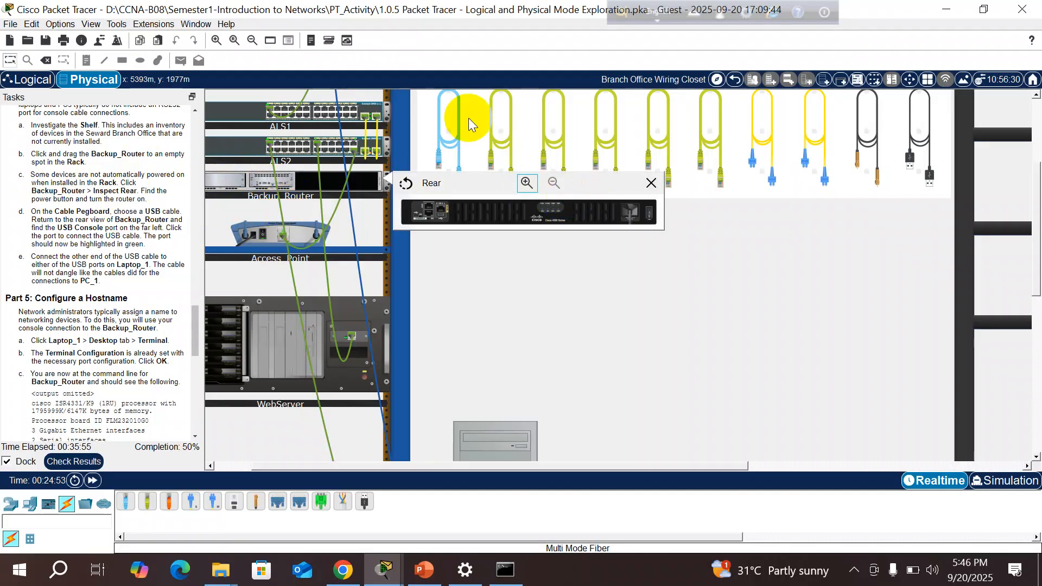
{"action": "left_click", "coordinate": [526, 183]}
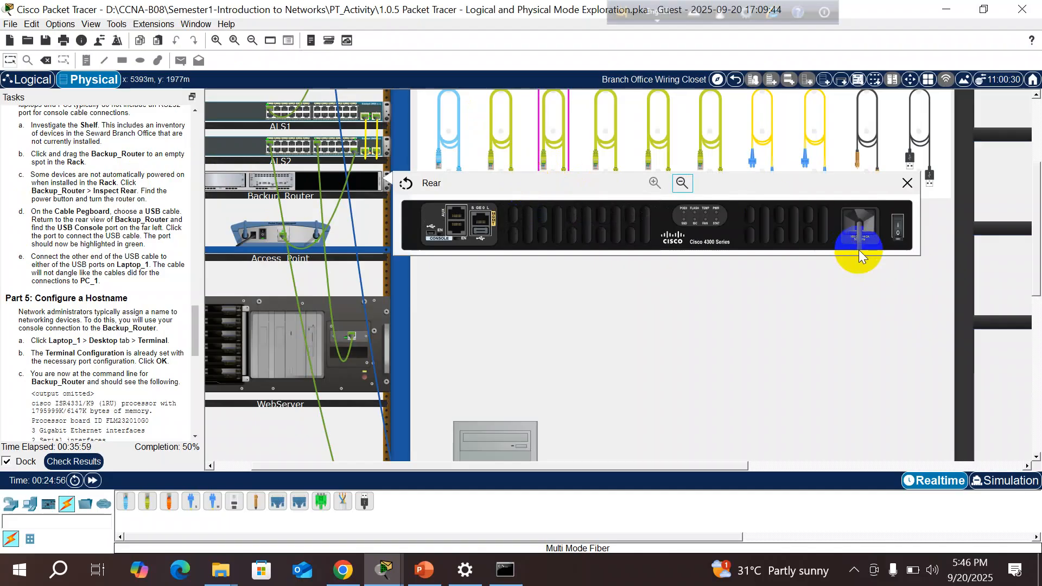
{"action": "left_click", "coordinate": [898, 224]}
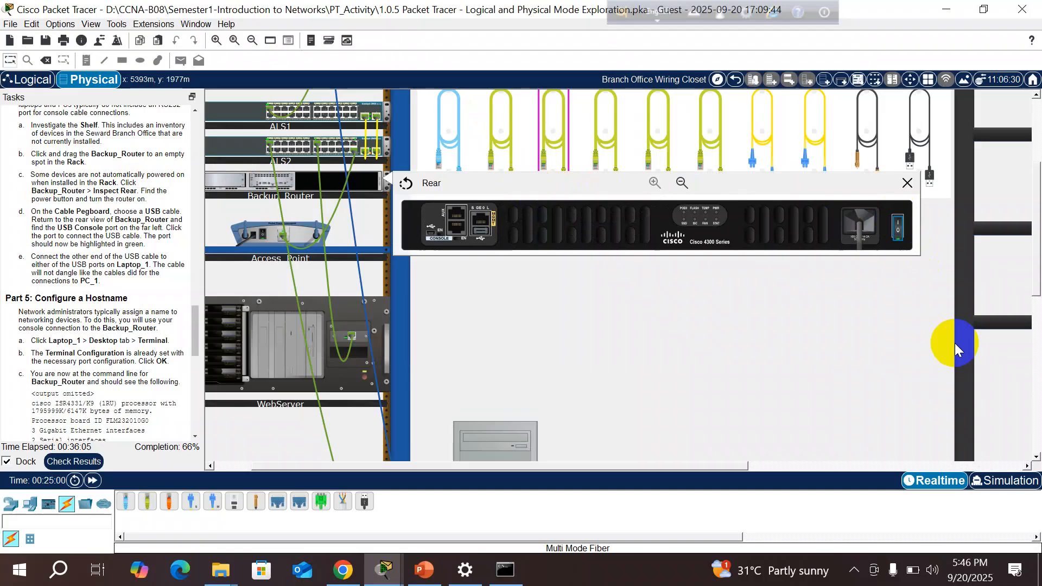
{"action": "left_click", "coordinate": [897, 233]}
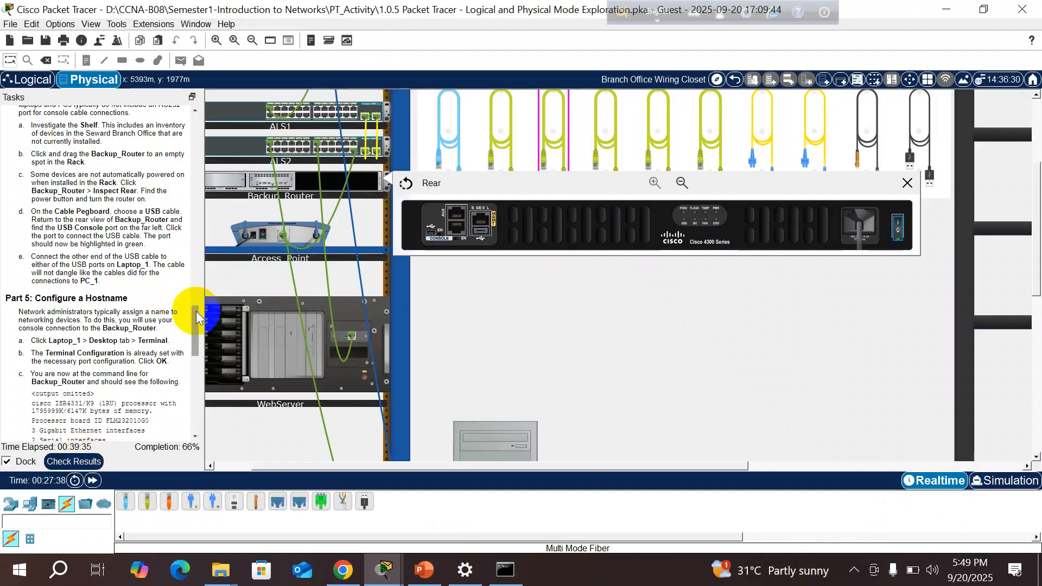
{"action": "left_click_drag", "start_coordinate": [196, 311], "coordinate": [196, 315]}
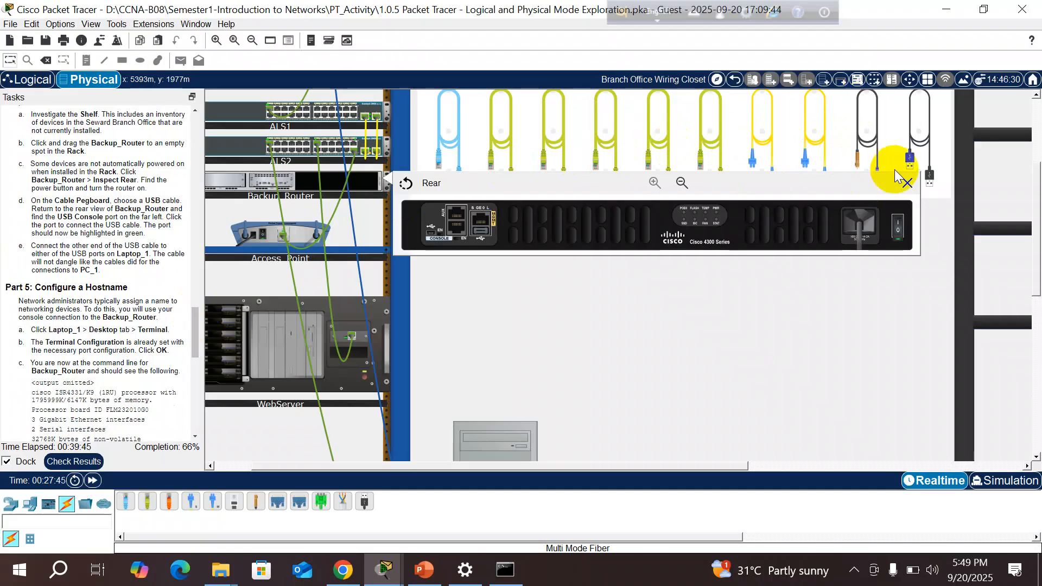
{"action": "left_click", "coordinate": [906, 181]}
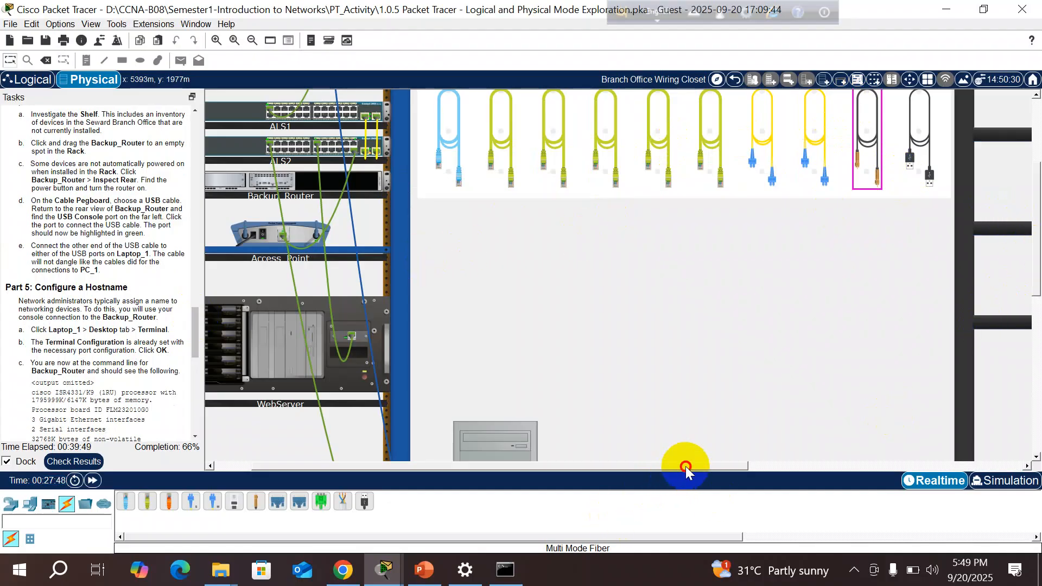
- Inspect the rear of Backup_Router again, checking its power switch and ports against the Part 4 instructions
{"action": "scroll", "coordinate": [718, 460], "scroll_direction": "right", "scroll_amount": 2}
{"action": "left_click", "coordinate": [718, 461]}
{"action": "left_click", "coordinate": [765, 462]}
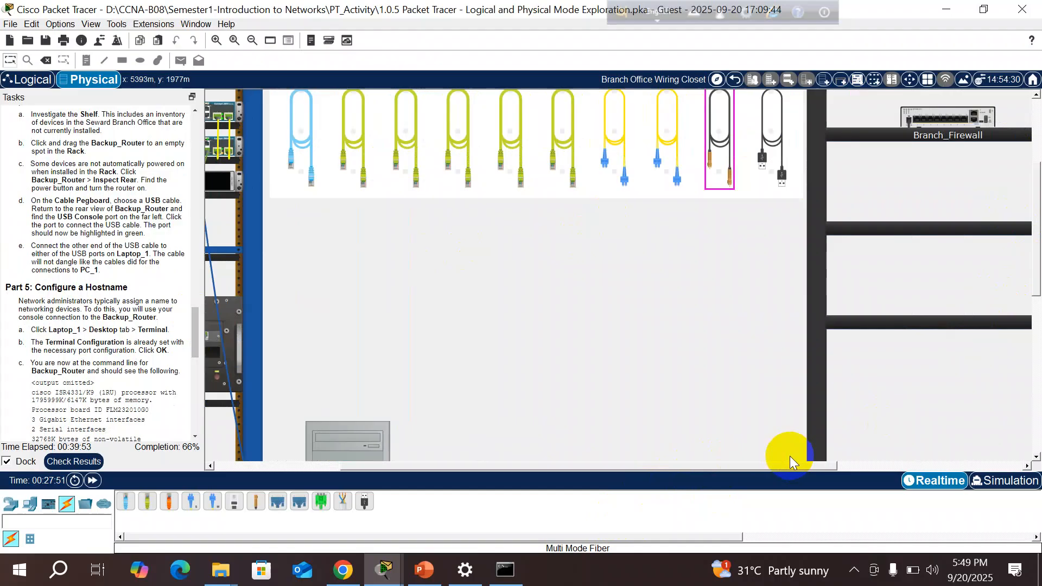
{"action": "left_click_drag", "start_coordinate": [651, 465], "coordinate": [460, 465]}
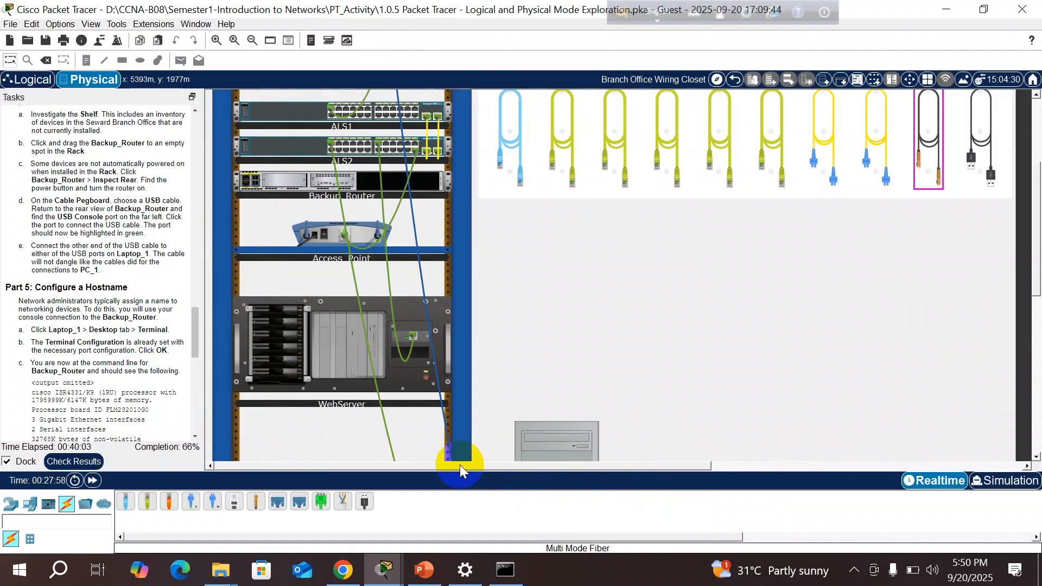
{"action": "right_click", "coordinate": [321, 183]}
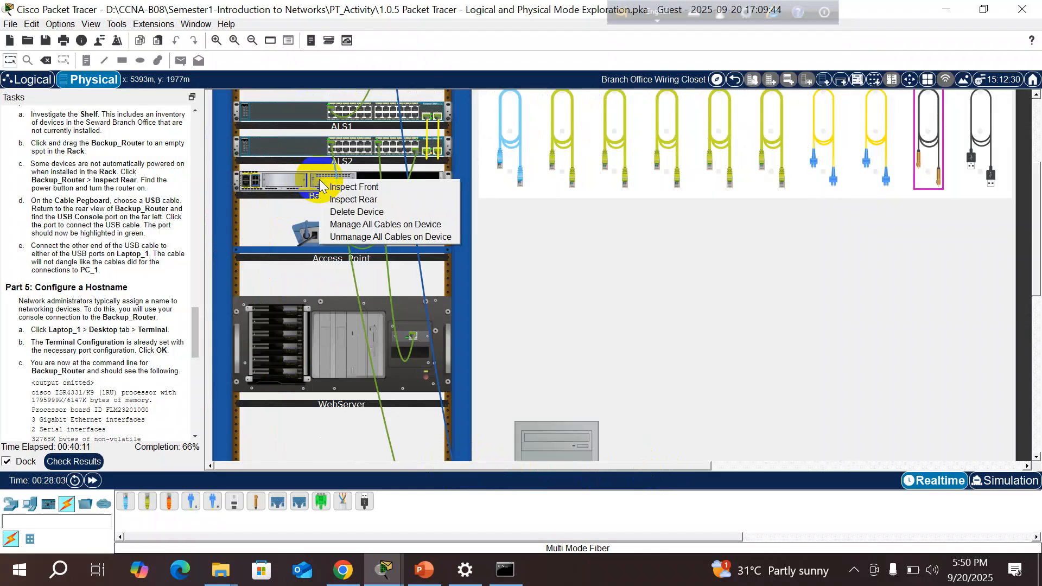
{"action": "left_click", "coordinate": [345, 201]}
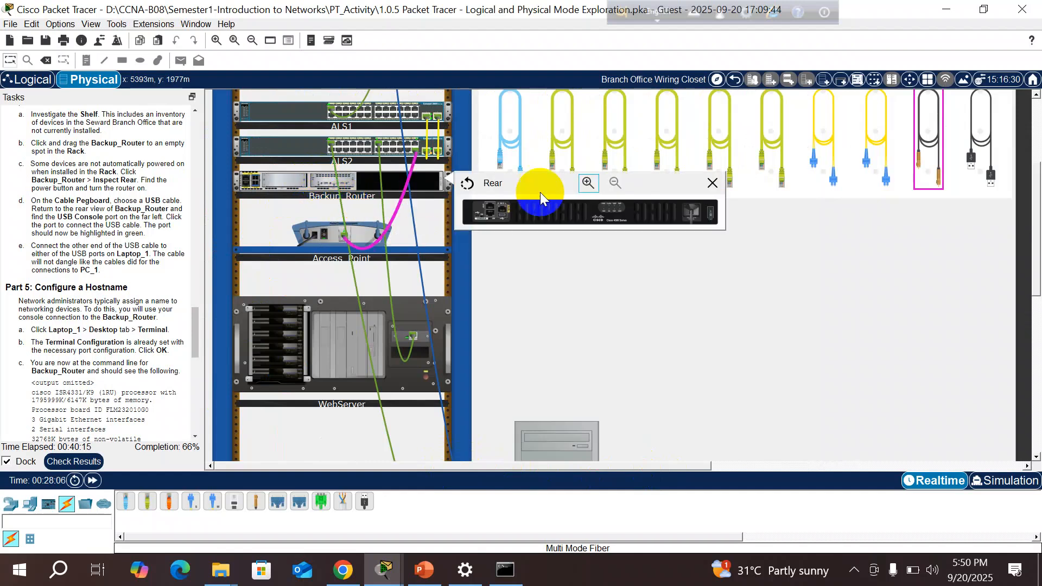
{"action": "left_click", "coordinate": [588, 183]}
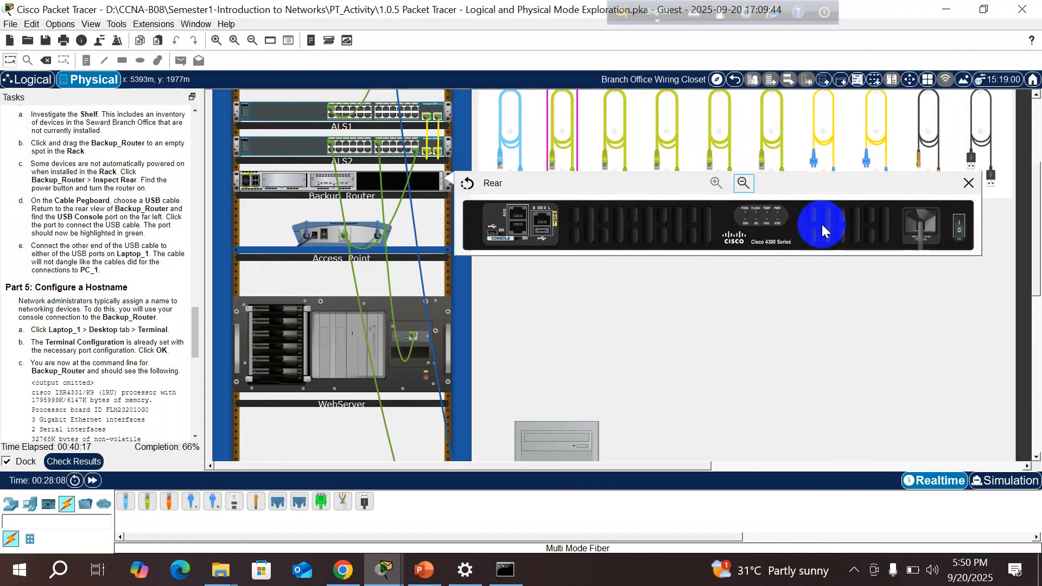
{"action": "left_click", "coordinate": [967, 236]}
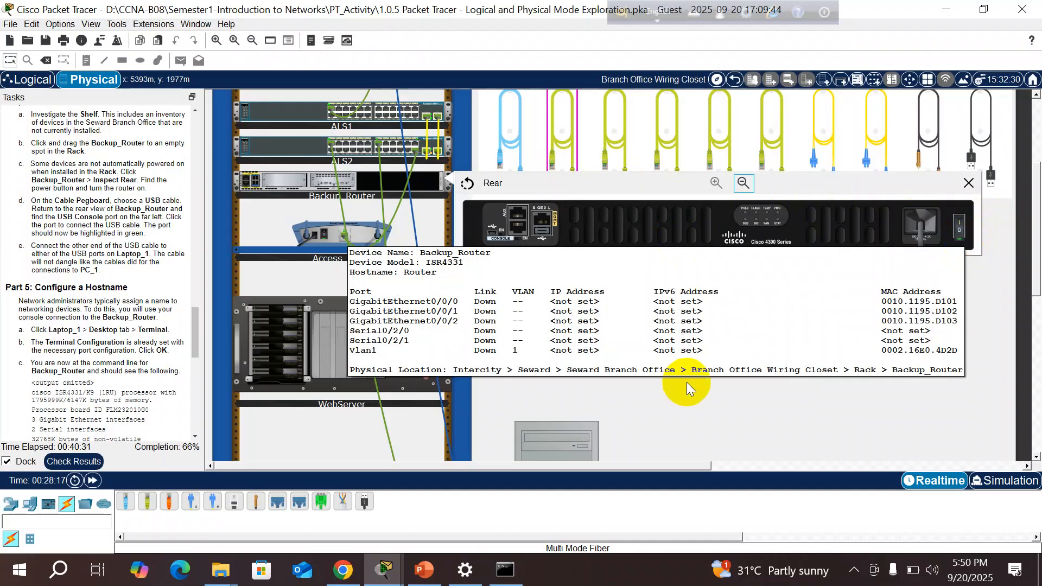
{"action": "left_click_drag", "start_coordinate": [197, 346], "coordinate": [195, 335]}
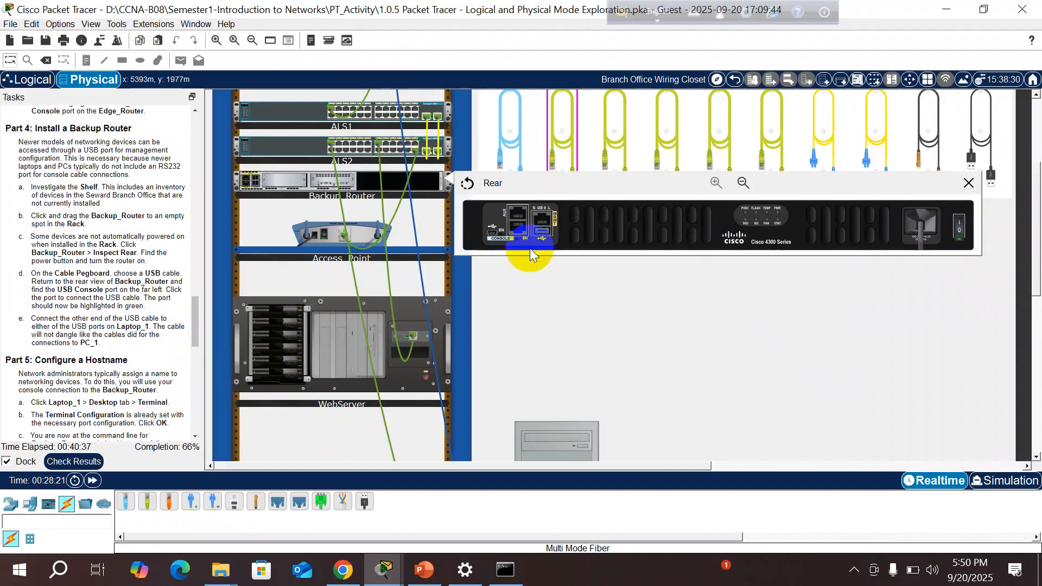
{"action": "left_click", "coordinate": [969, 183]}
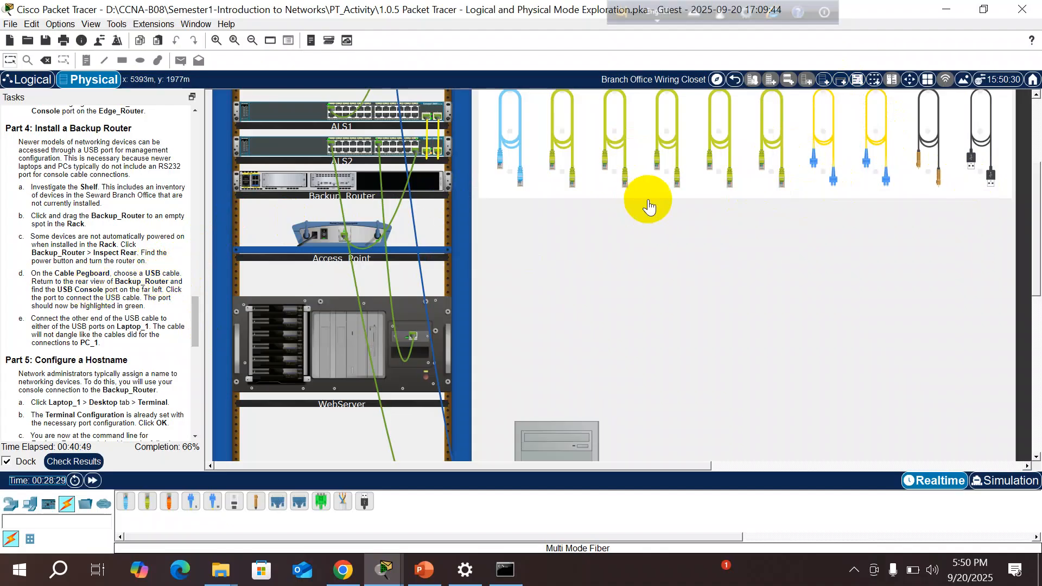
- Try to connect a USB cable from the Cable Pegboard's upper row to a USB port on Laptop_1
{"action": "left_click_drag", "start_coordinate": [1033, 254], "coordinate": [1035, 201]}
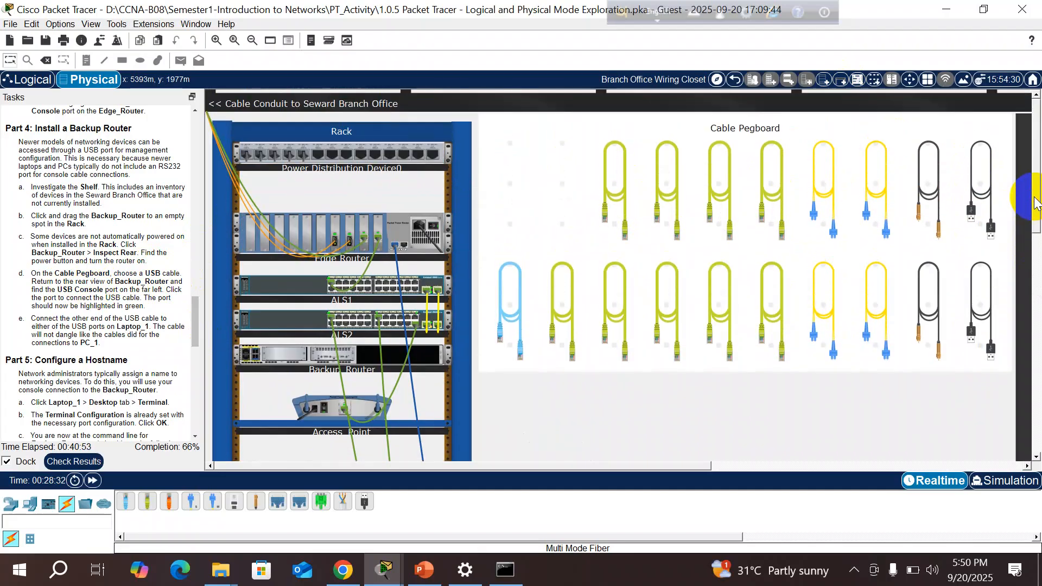
{"action": "left_click", "coordinate": [983, 190]}
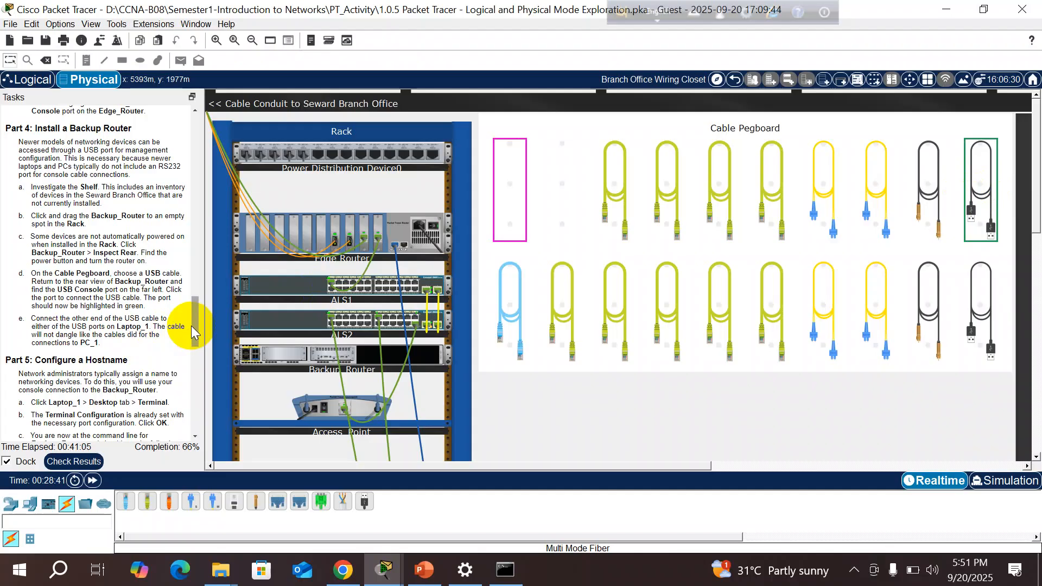
{"action": "left_click_drag", "start_coordinate": [195, 336], "coordinate": [197, 353]}
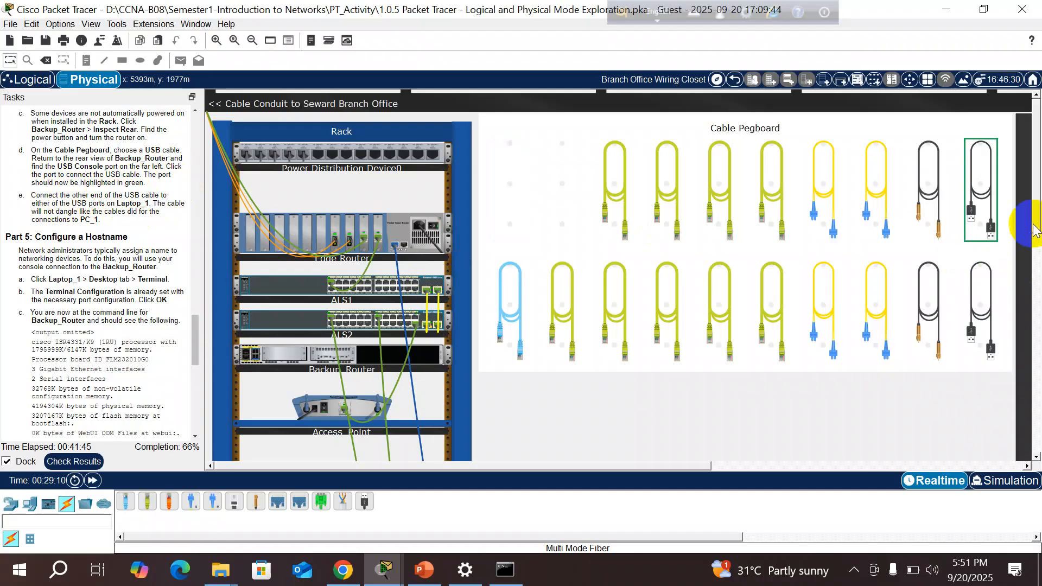
{"action": "left_click_drag", "start_coordinate": [1034, 237], "coordinate": [1040, 380]}
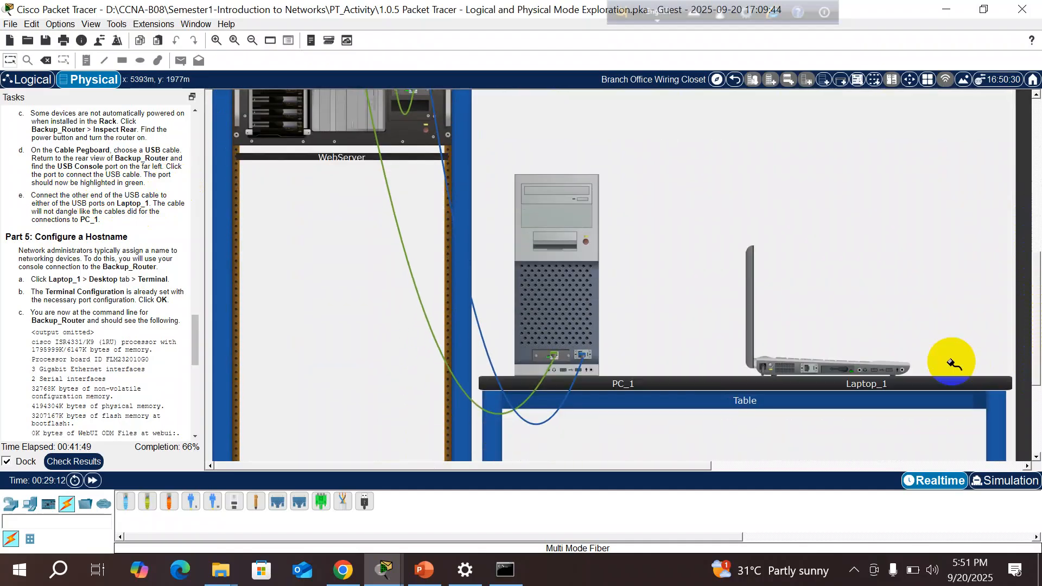
{"action": "left_click", "coordinate": [875, 371]}
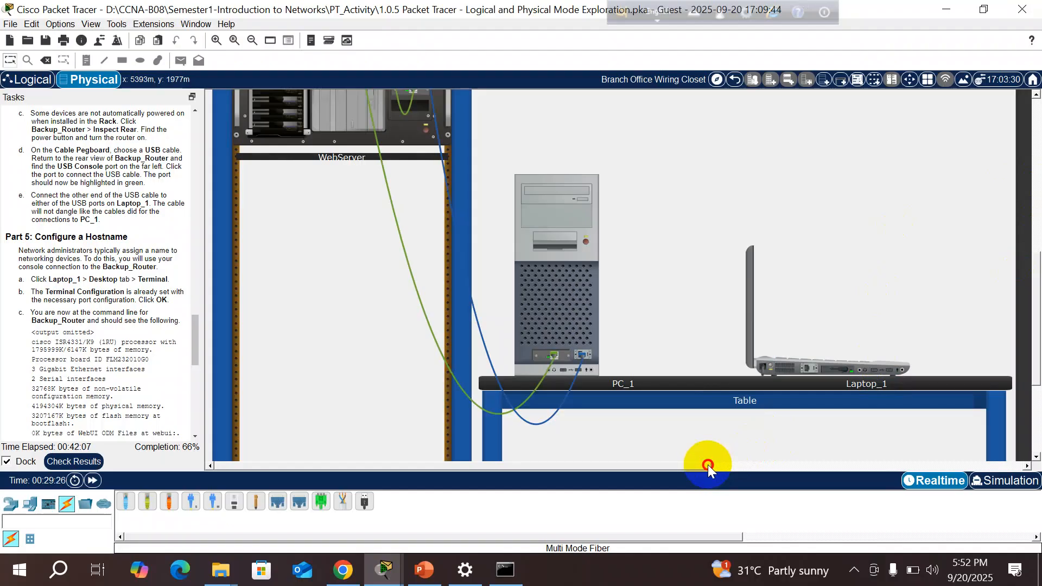
- Take the USB cable from the Cable Pegboard's lower row and attach it to a USB port on Laptop_1
{"action": "left_click_drag", "start_coordinate": [708, 465], "coordinate": [877, 431]}
{"action": "left_click_drag", "start_coordinate": [1039, 303], "coordinate": [1038, 217]}
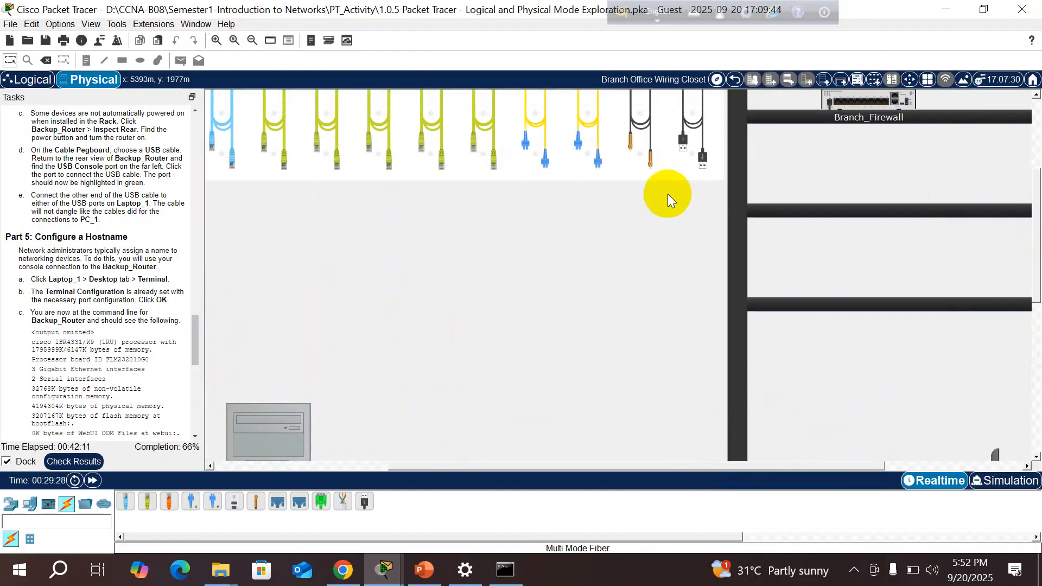
{"action": "left_click", "coordinate": [693, 144]}
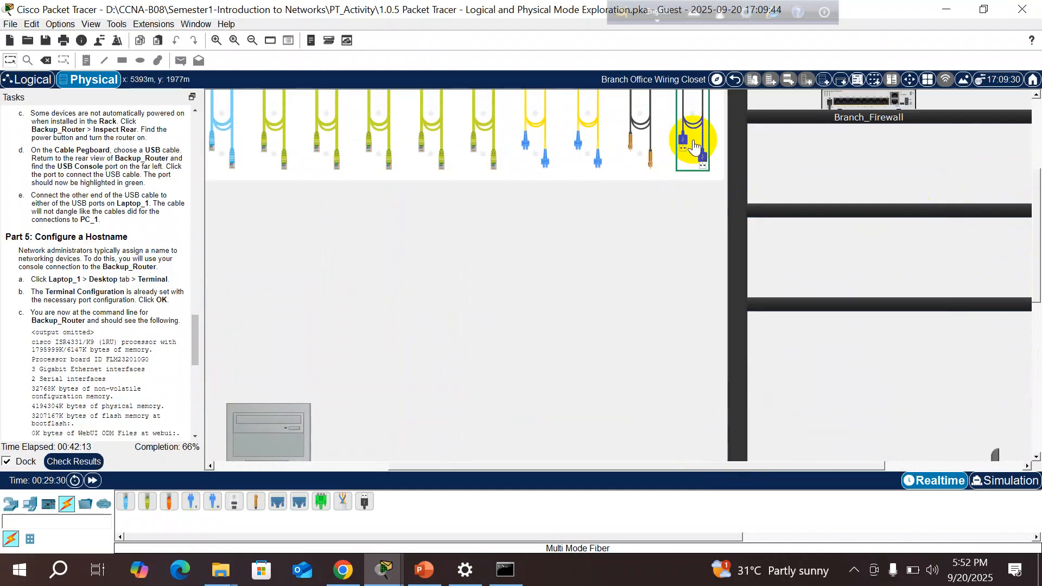
{"action": "left_click_drag", "start_coordinate": [1036, 239], "coordinate": [1025, 397]}
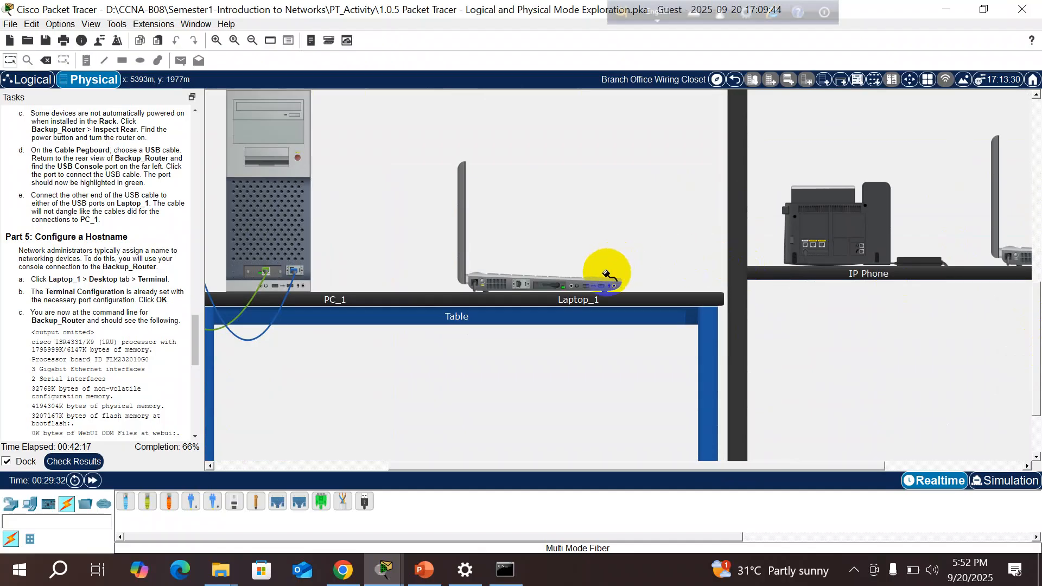
{"action": "left_click", "coordinate": [586, 287]}
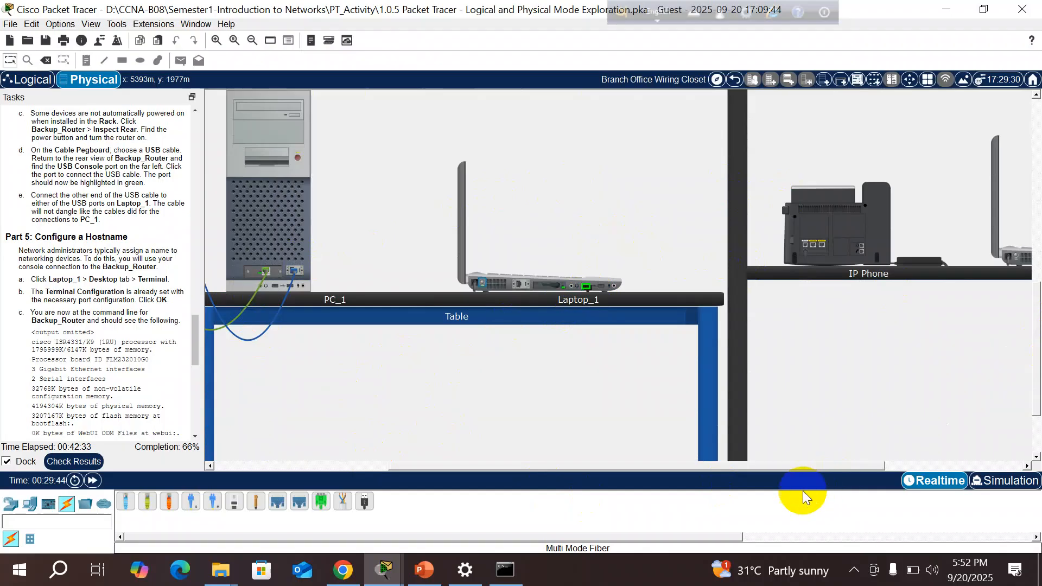
- Connect the other end of the USB cable to the USB Console port on the rear of Backup_Router
{"action": "left_click_drag", "start_coordinate": [790, 465], "coordinate": [570, 477]}
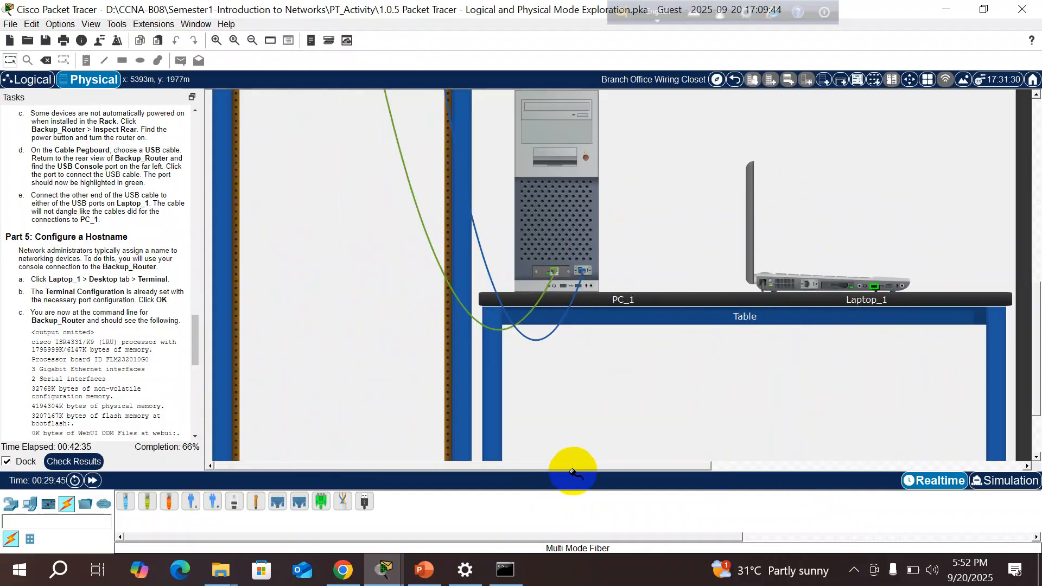
{"action": "left_click_drag", "start_coordinate": [1036, 322], "coordinate": [1038, 162]}
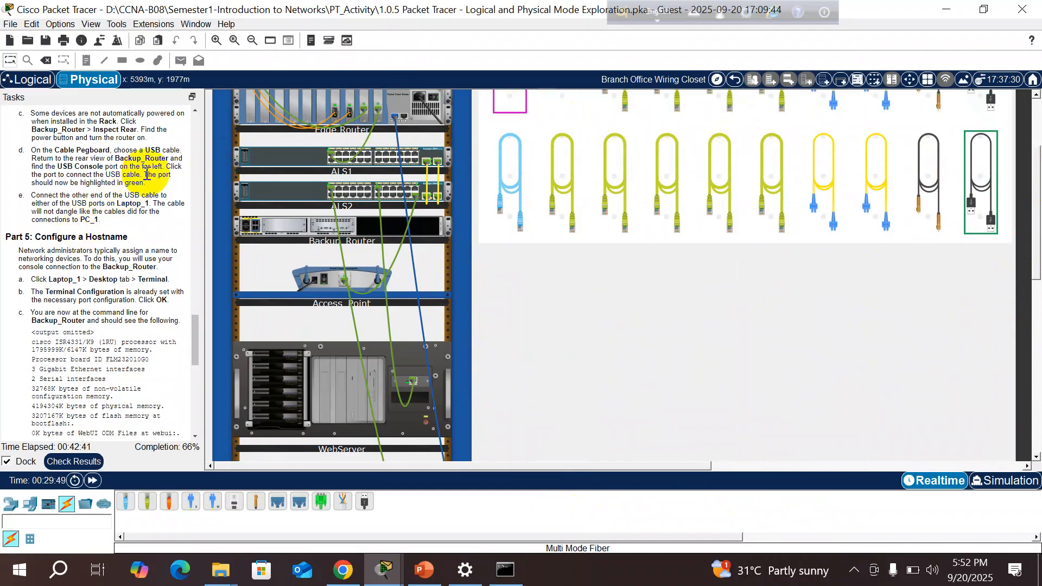
{"action": "right_click", "coordinate": [372, 223]}
{"action": "left_click", "coordinate": [409, 245]}
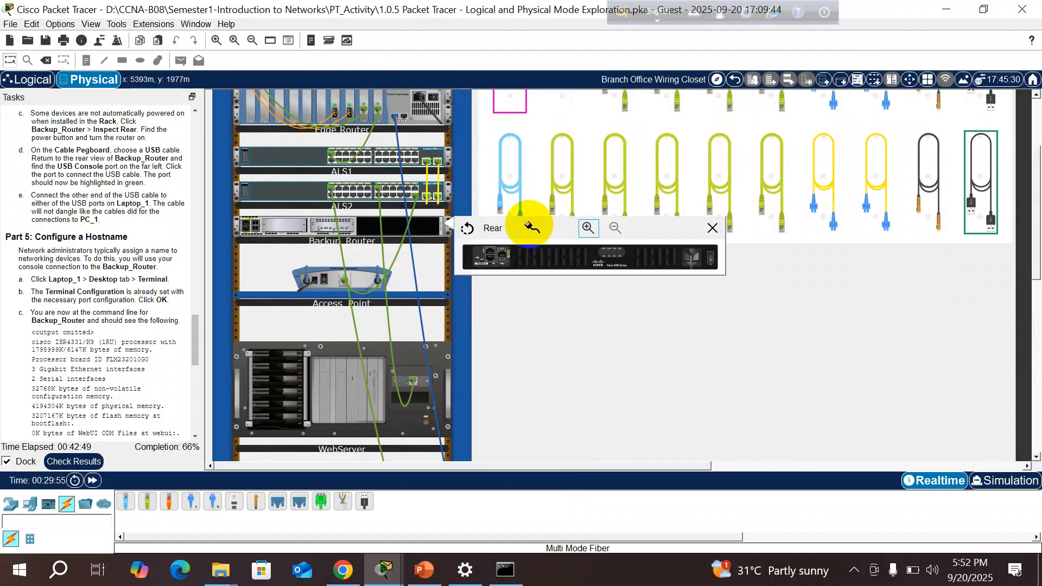
{"action": "left_click", "coordinate": [588, 228]}
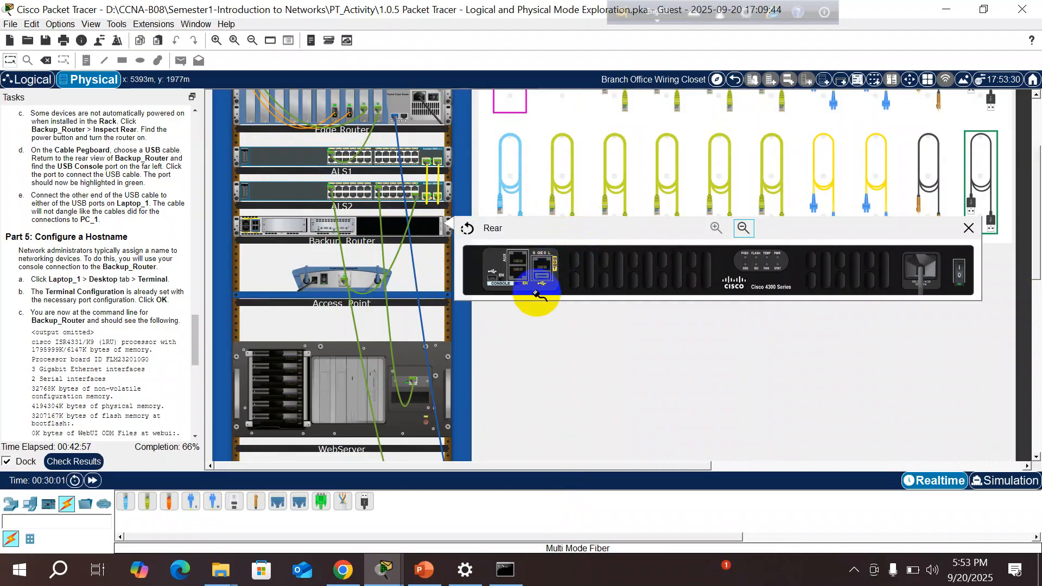
{"action": "left_click", "coordinate": [494, 278]}
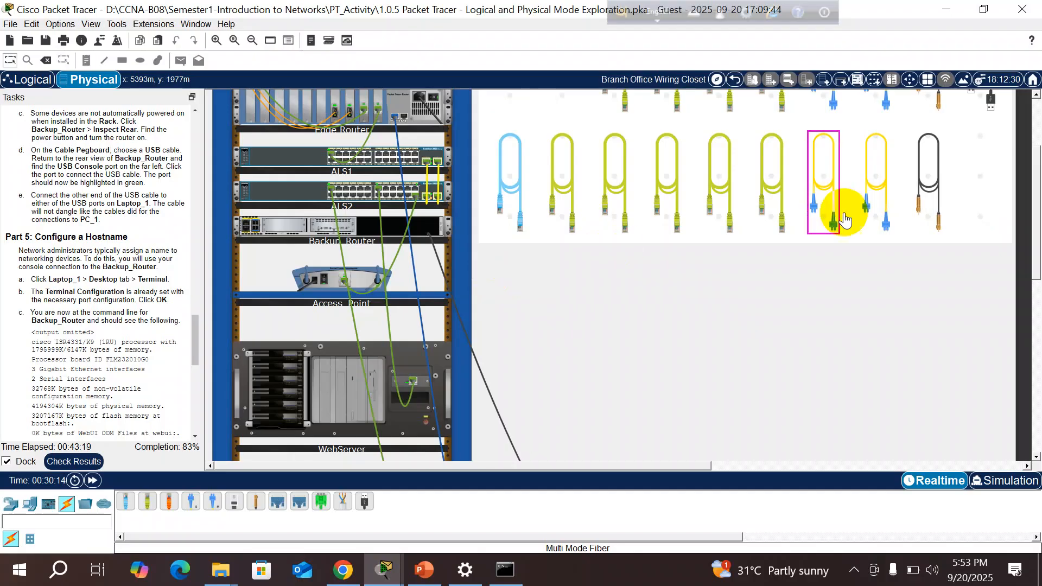
- Check the remaining USB cable on the Cable Pegboard and the ports of Laptop_1 where the console cable attaches
{"action": "left_click_drag", "start_coordinate": [1039, 198], "coordinate": [1036, 130]}
{"action": "left_click", "coordinate": [979, 158]}
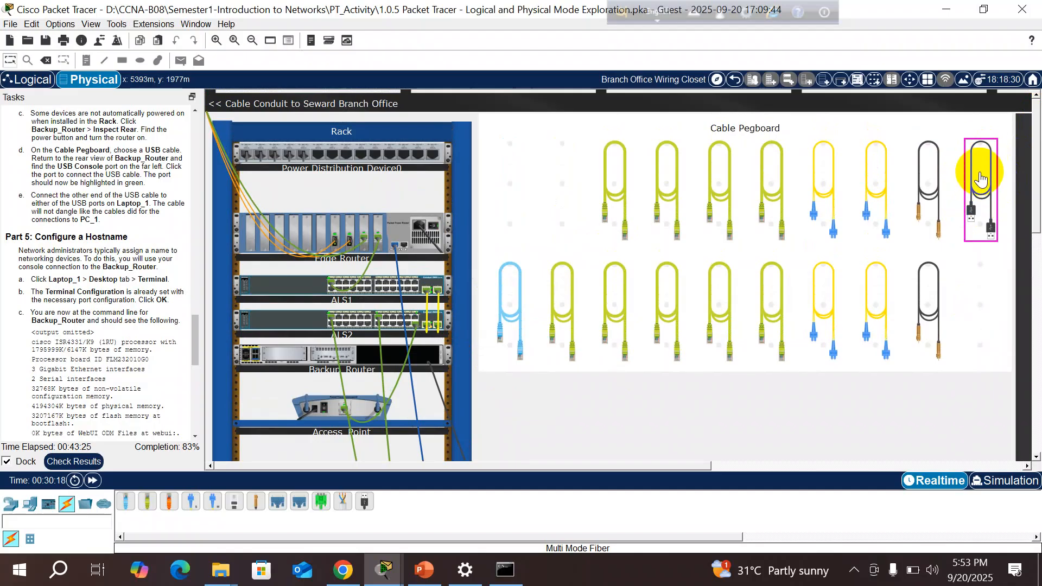
{"action": "left_click_drag", "start_coordinate": [1037, 225], "coordinate": [940, 350]}
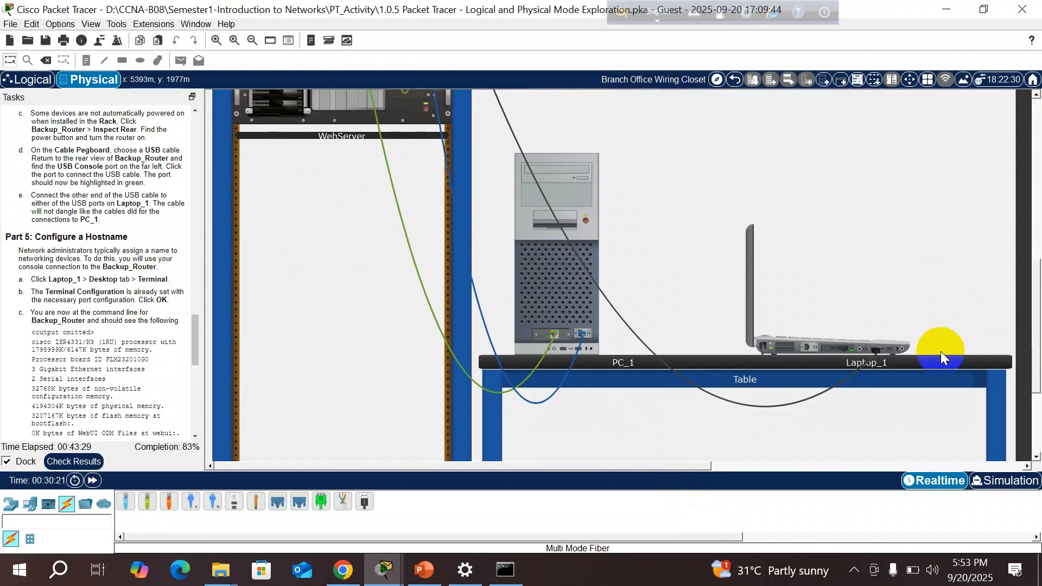
{"action": "left_click", "coordinate": [876, 356]}
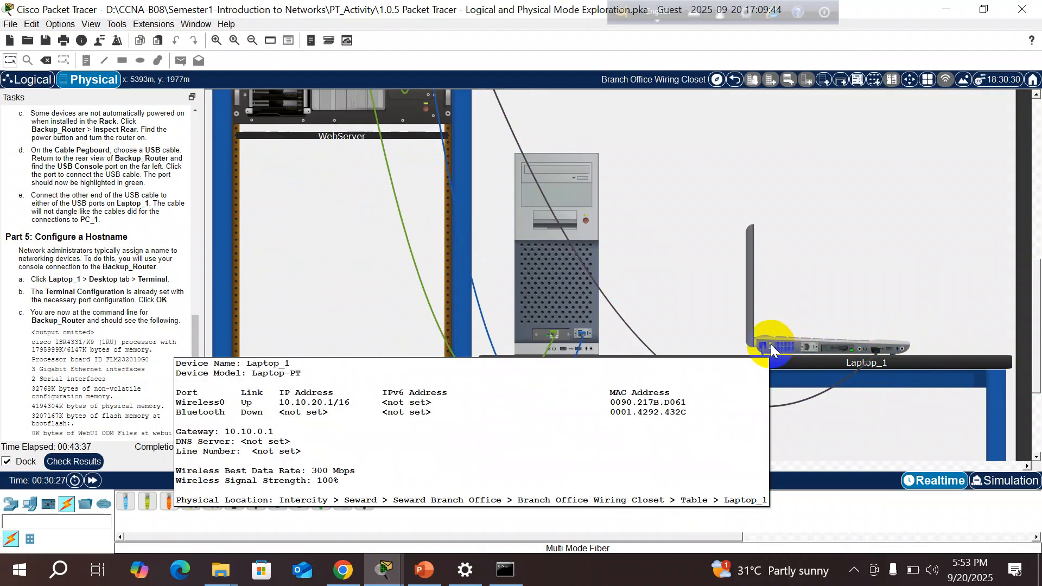
{"action": "left_click", "coordinate": [771, 344]}
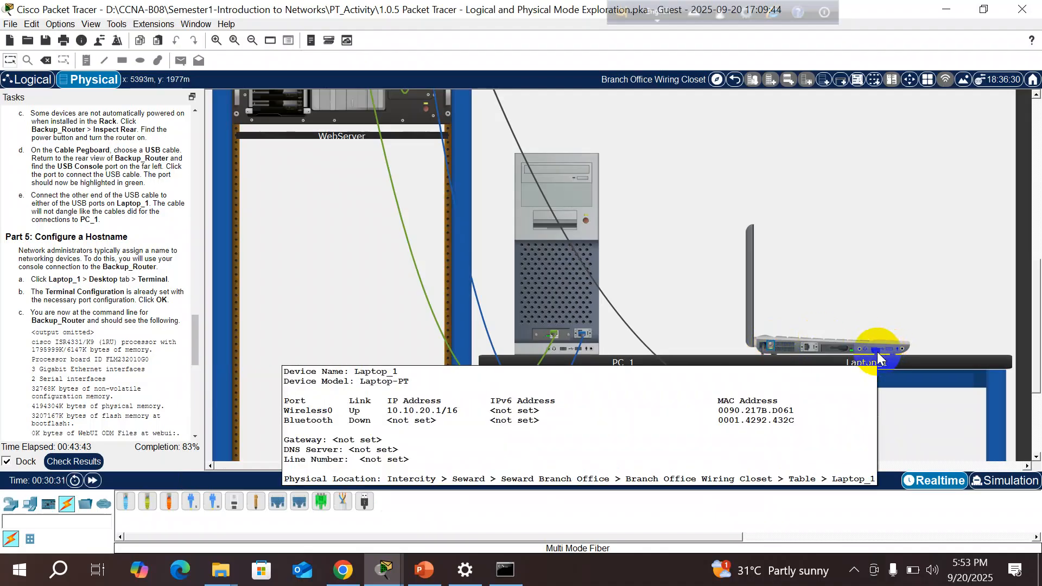
{"action": "left_click", "coordinate": [877, 352]}
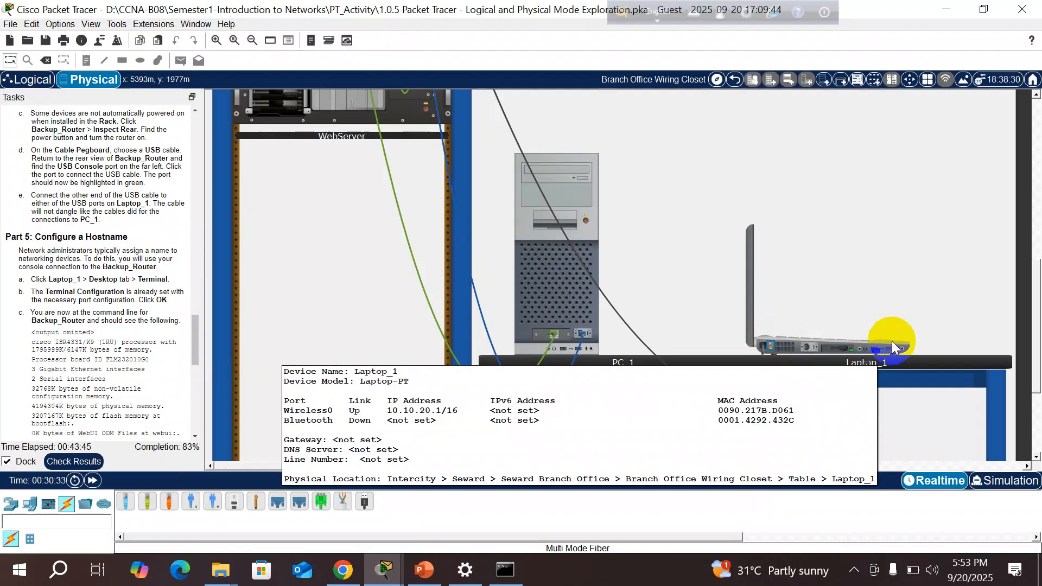
- Inspect the rear of Backup_Router, unplug the USB cable from the USB Console port and plug it back in
{"action": "left_click_drag", "start_coordinate": [1034, 361], "coordinate": [1033, 254]}
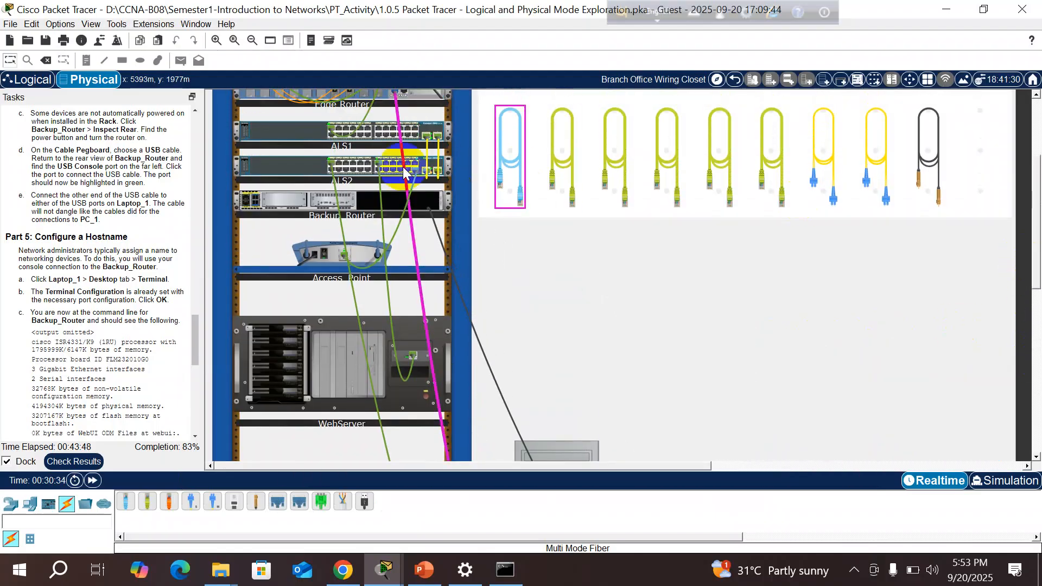
{"action": "right_click", "coordinate": [344, 202]}
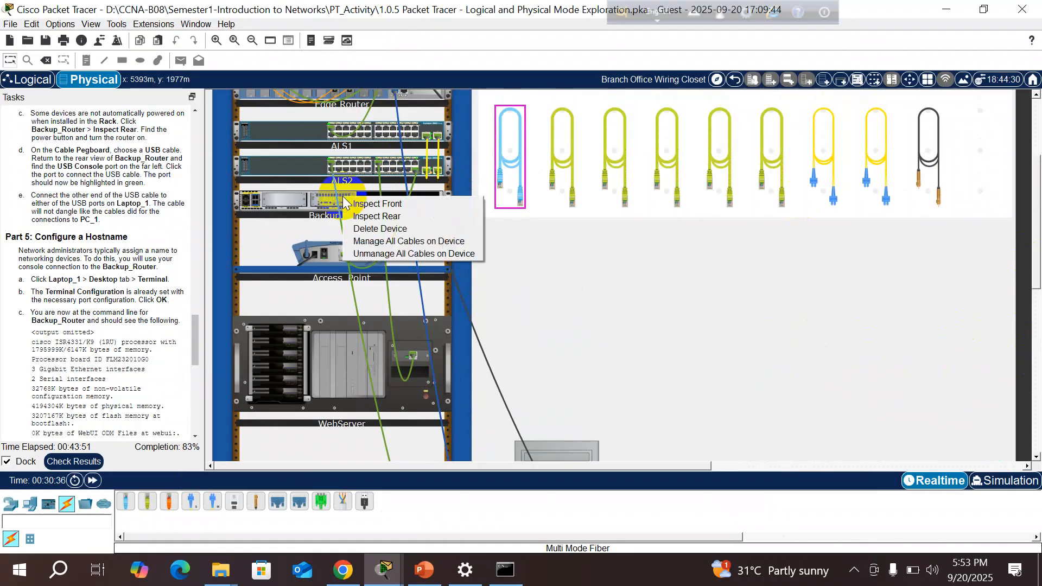
{"action": "left_click", "coordinate": [378, 216]}
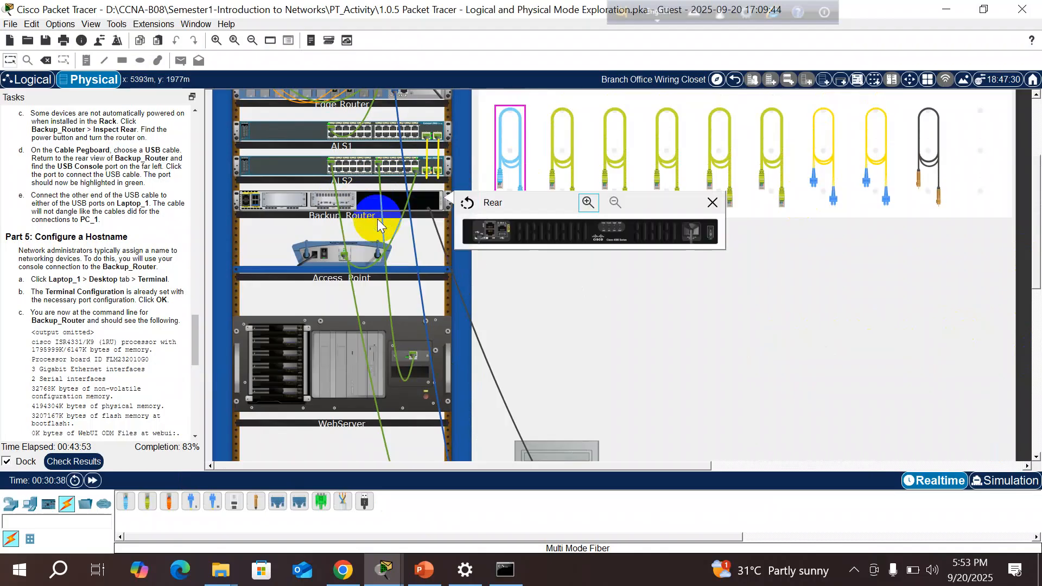
{"action": "left_click", "coordinate": [587, 203]}
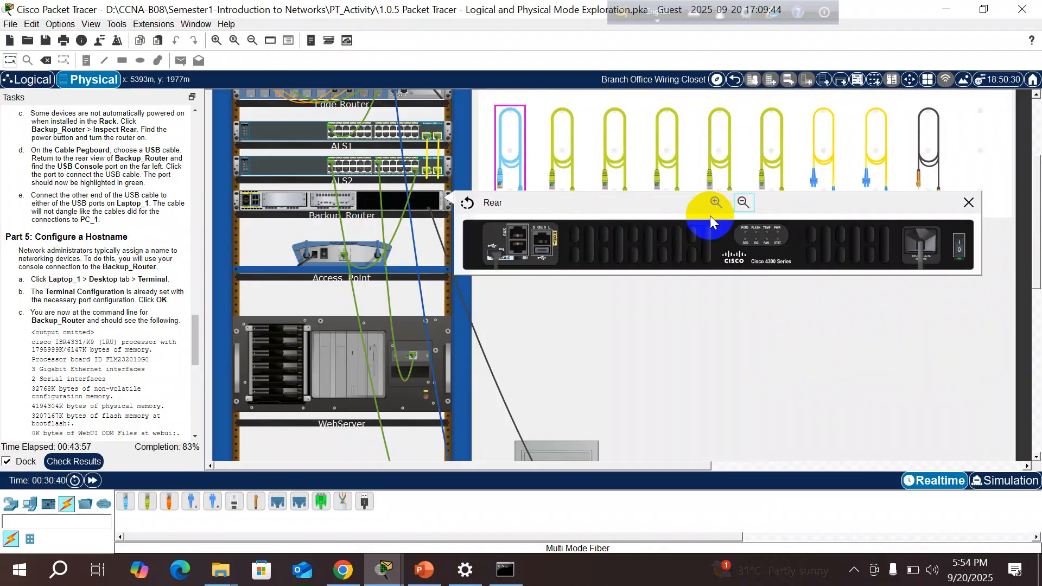
{"action": "left_click", "coordinate": [496, 256]}
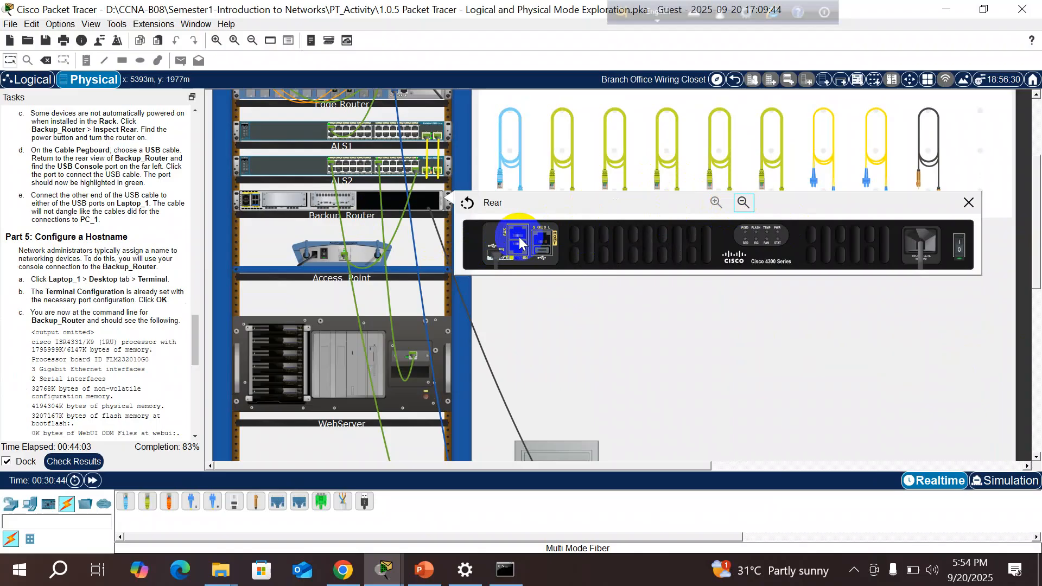
{"action": "mouse_move", "coordinate": [498, 257]}
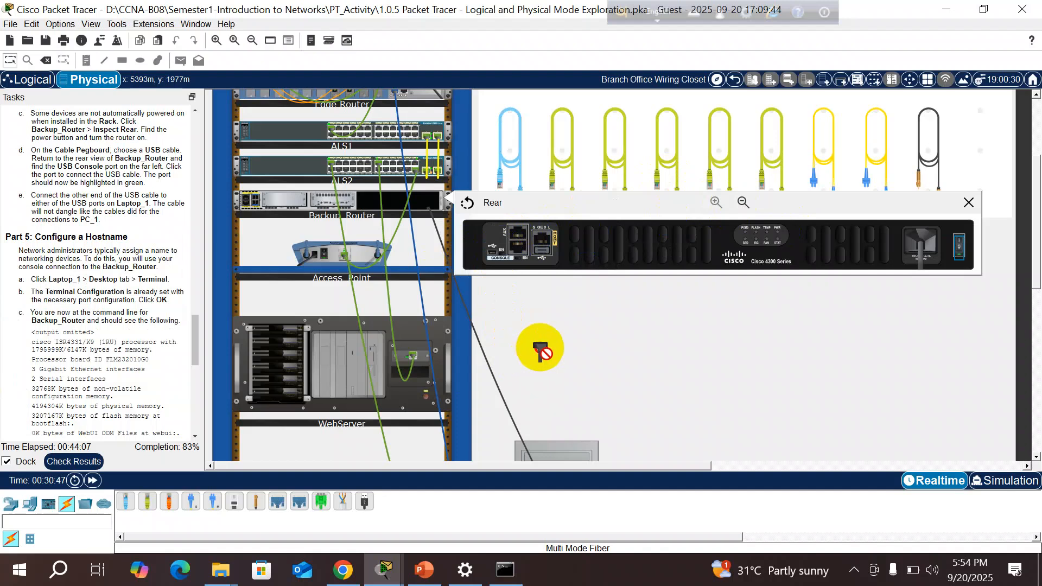
{"action": "left_click", "coordinate": [494, 256]}
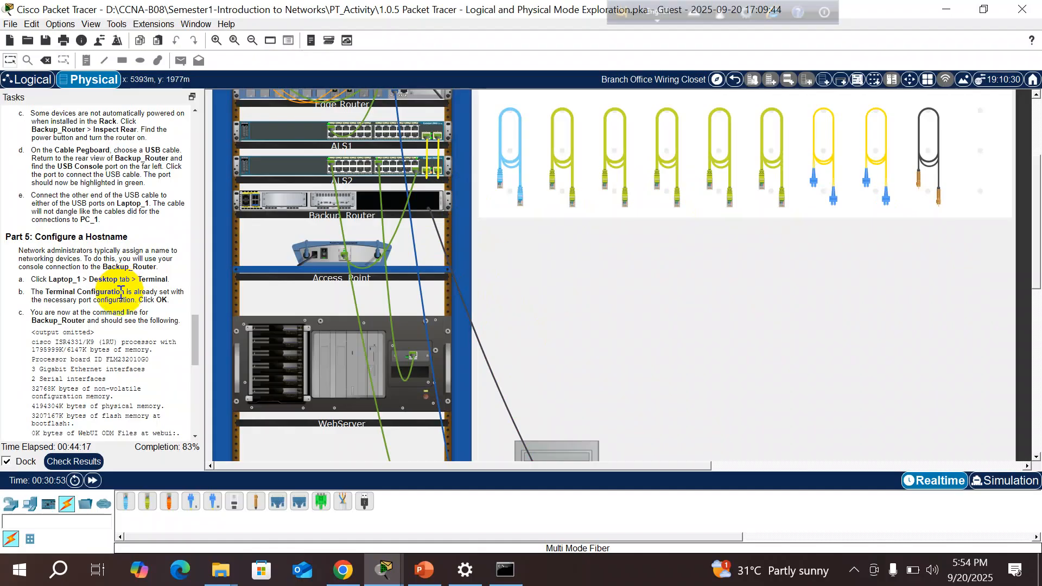
- Open the Terminal on Laptop_1 with the preset port configuration, following Part 5 steps a and b
{"action": "left_click", "coordinate": [198, 339]}
{"action": "left_click_drag", "start_coordinate": [199, 340], "coordinate": [197, 331]}
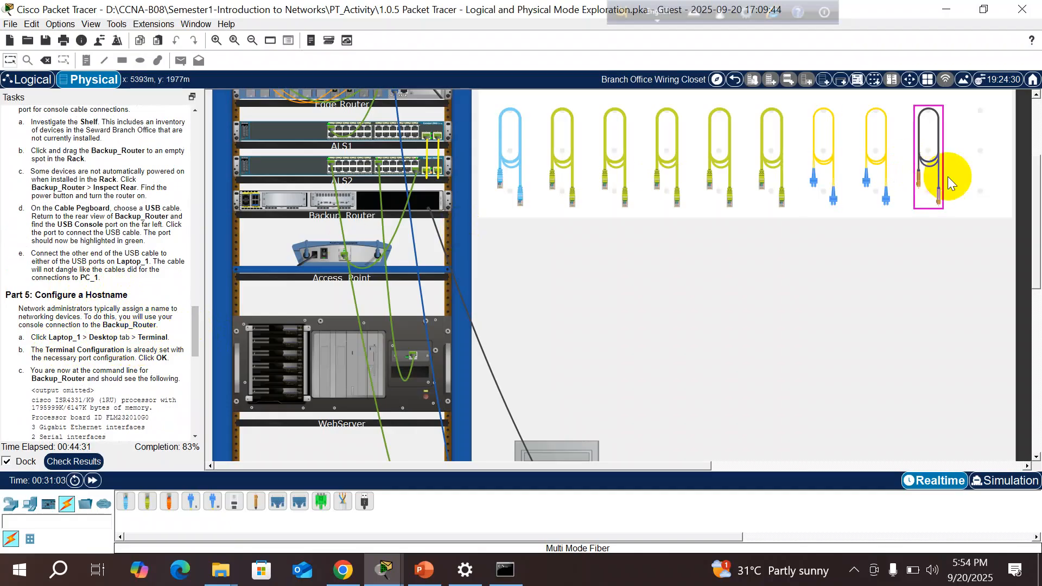
{"action": "left_click_drag", "start_coordinate": [1037, 206], "coordinate": [1037, 289]}
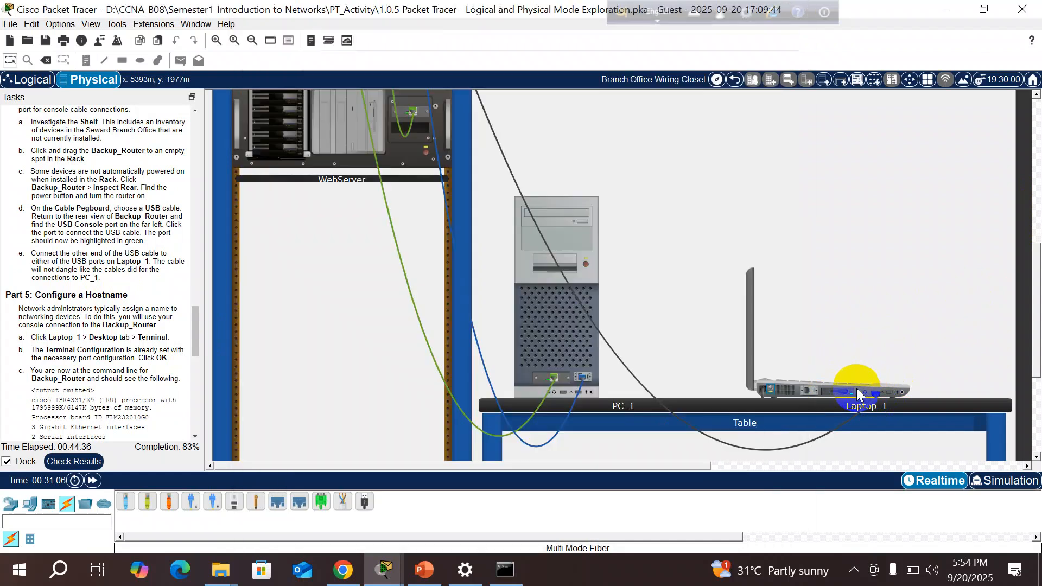
{"action": "left_click", "coordinate": [858, 395]}
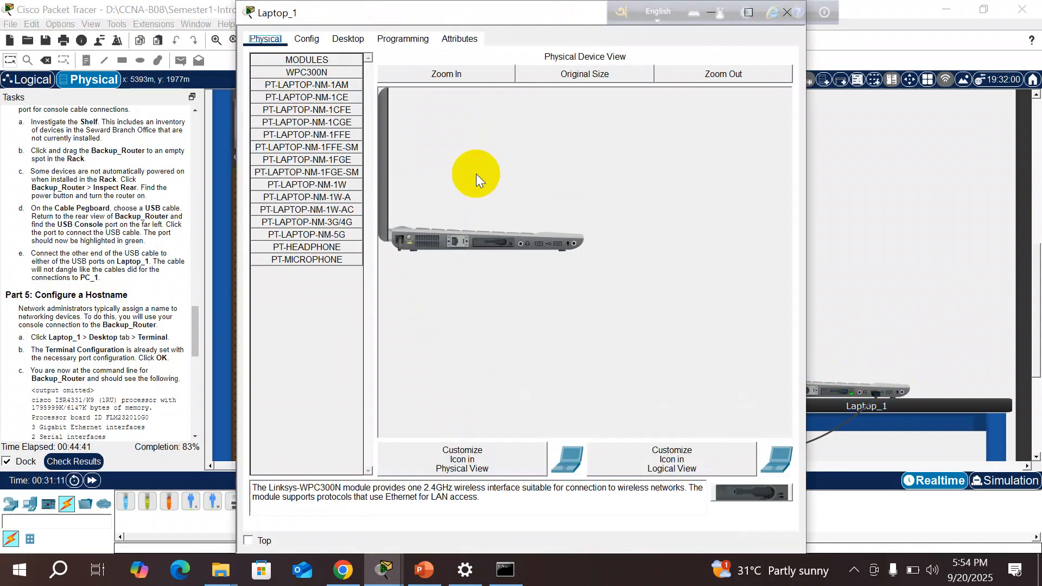
{"action": "left_click", "coordinate": [350, 36]}
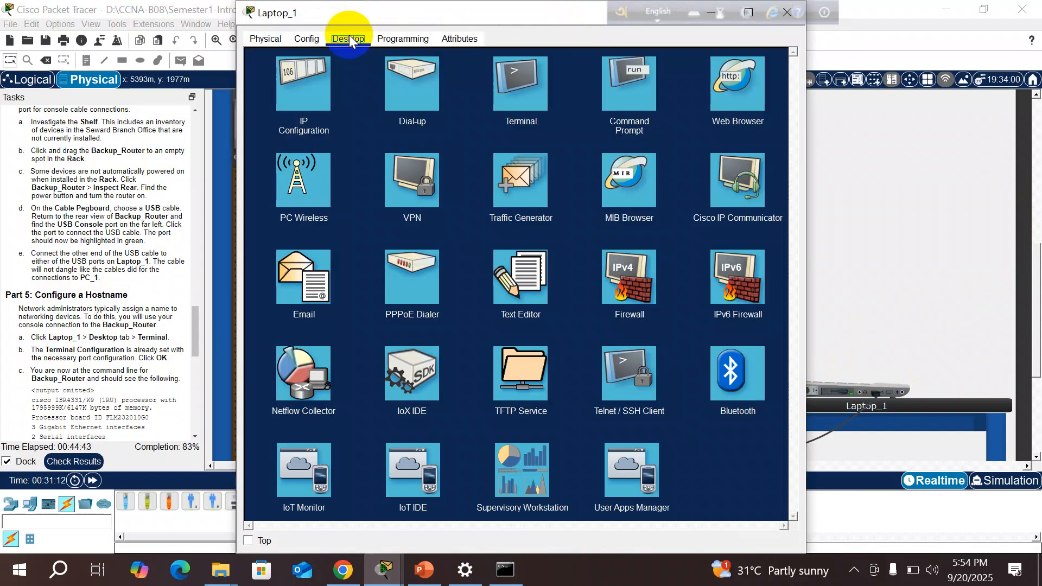
{"action": "left_click", "coordinate": [525, 91]}
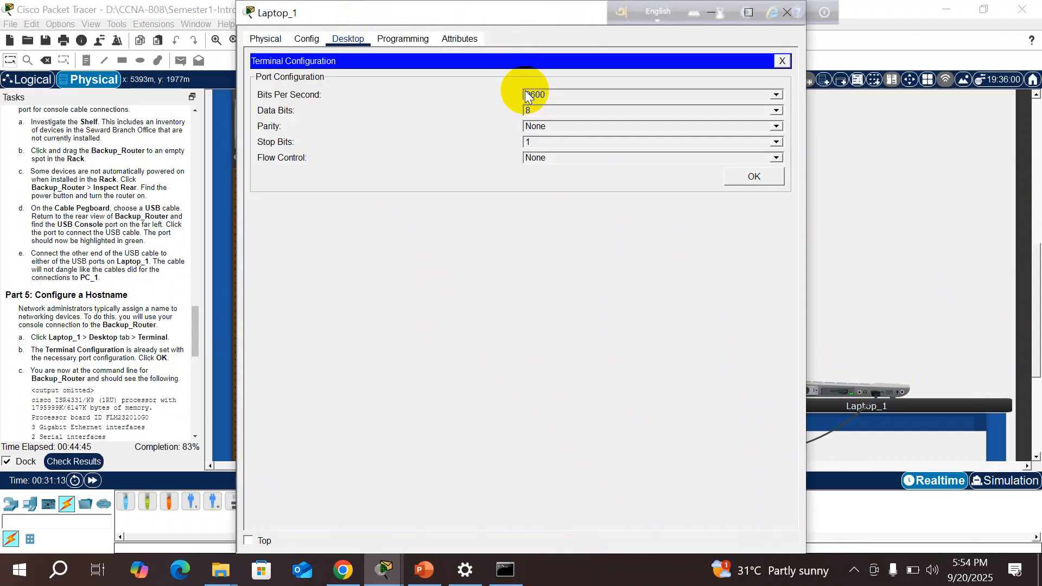
{"action": "left_click", "coordinate": [763, 174]}
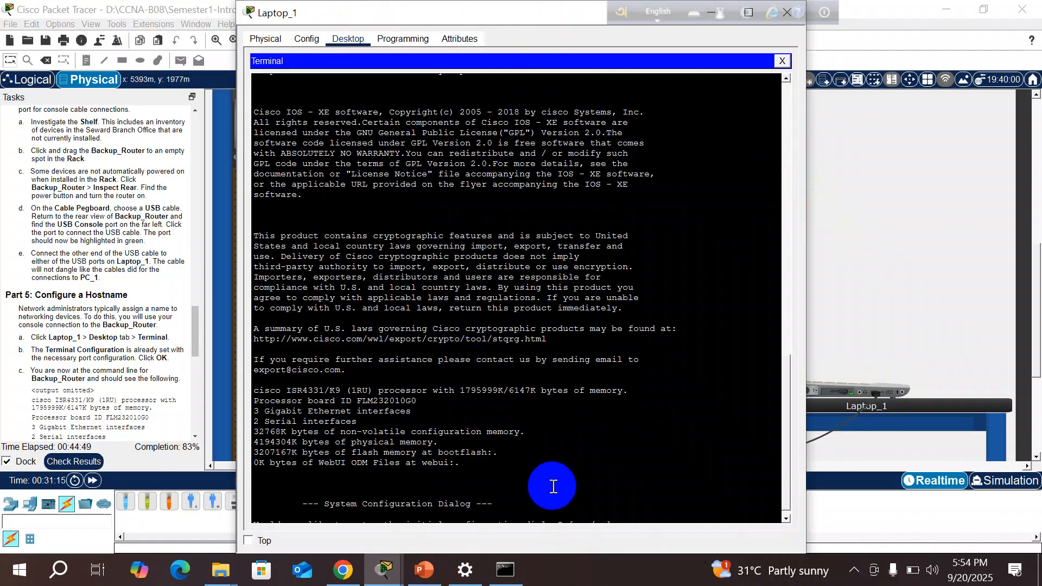
- Answer yes to entering the initial configuration dialog in the Laptop_1 terminal
{"action": "key", "text": "Return"}
{"action": "key", "text": "Return"}
{"action": "key", "text": "Return"}
{"action": "key", "text": "Return"}
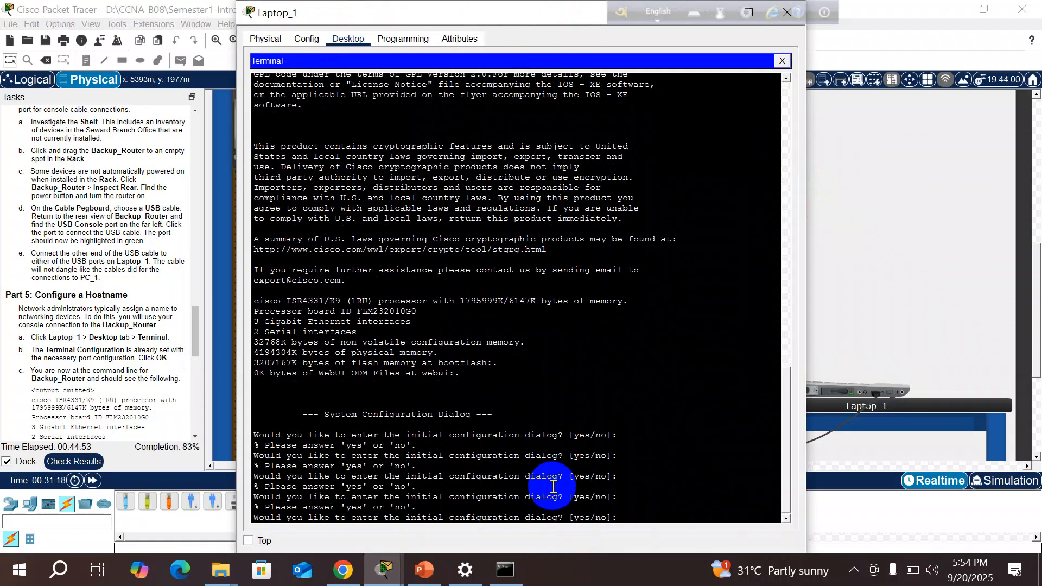
{"action": "type", "text": "yes"}
{"action": "key", "text": "Return"}
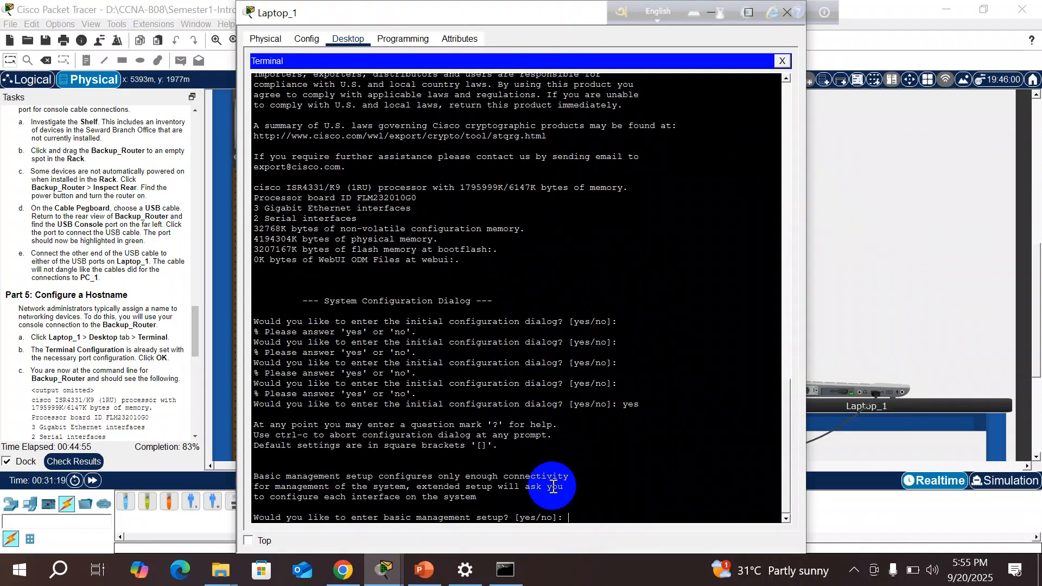
- Answer no to basic management setup and the interface summary, accept the default host name, and try to leave the enable secret blank
{"action": "type", "text": "no"}
{"action": "key", "text": "Return"}
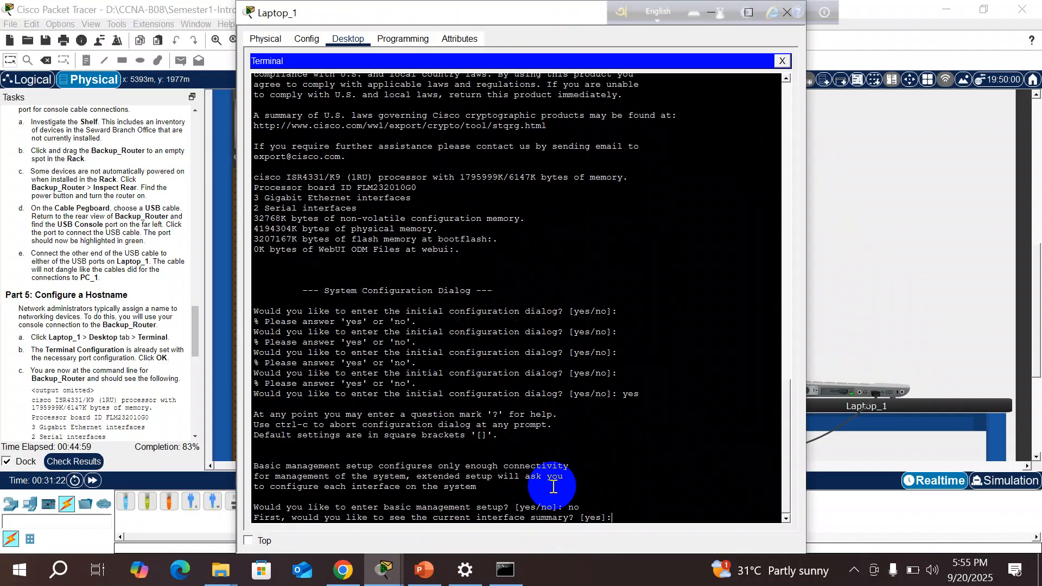
{"action": "type", "text": "no"}
{"action": "key", "text": "Return"}
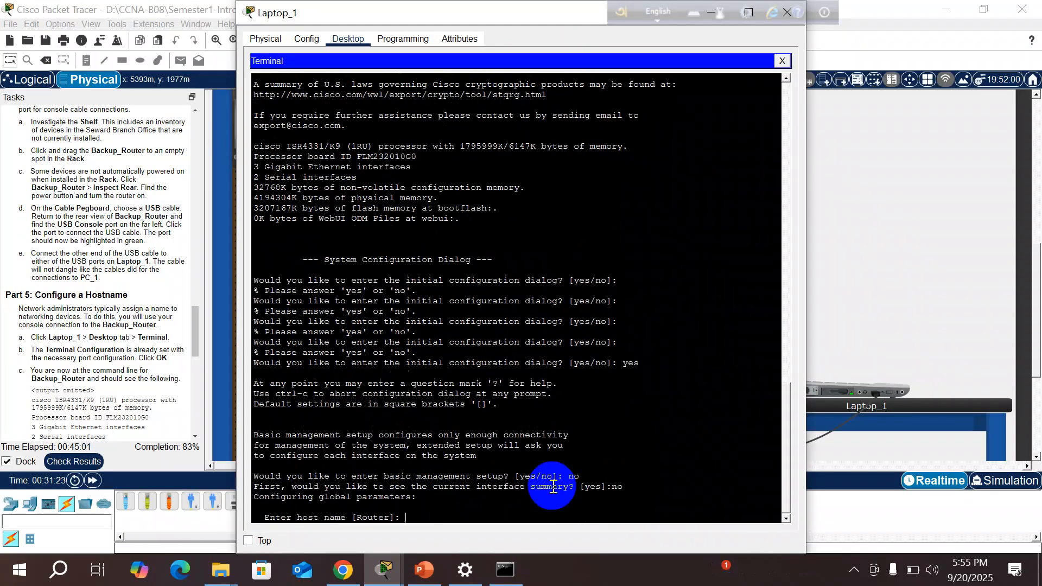
{"action": "key", "text": "Return"}
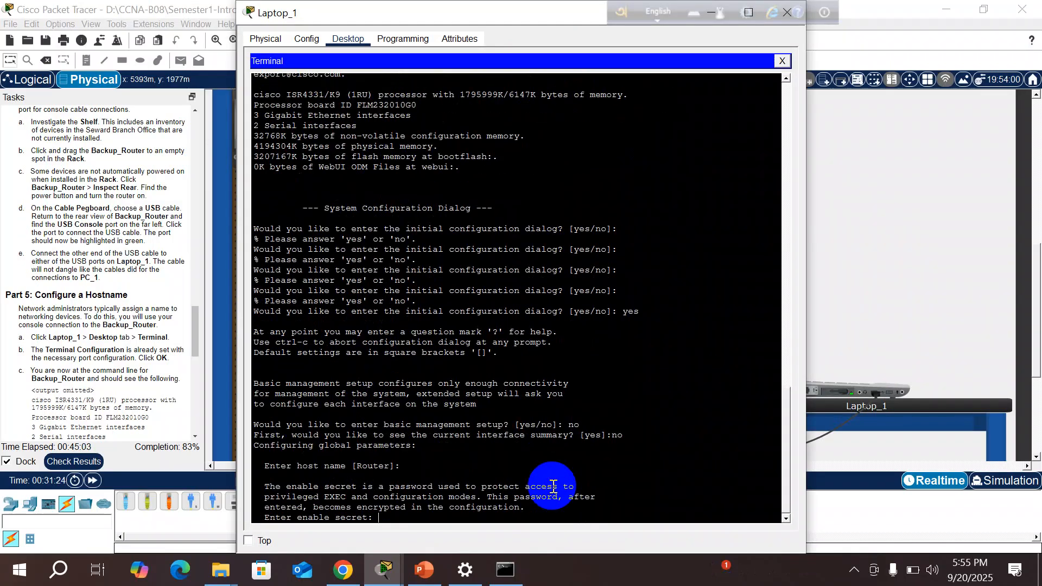
{"action": "key", "text": "Return"}
{"action": "key", "text": "Return"}
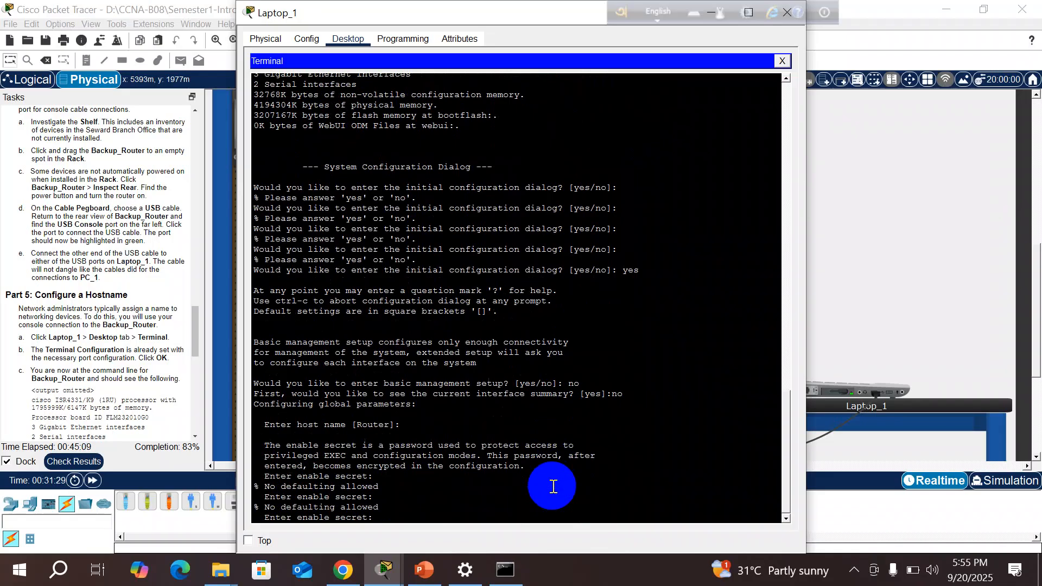
- Close the terminal and the Laptop_1 device window
{"action": "left_click", "coordinate": [781, 61]}
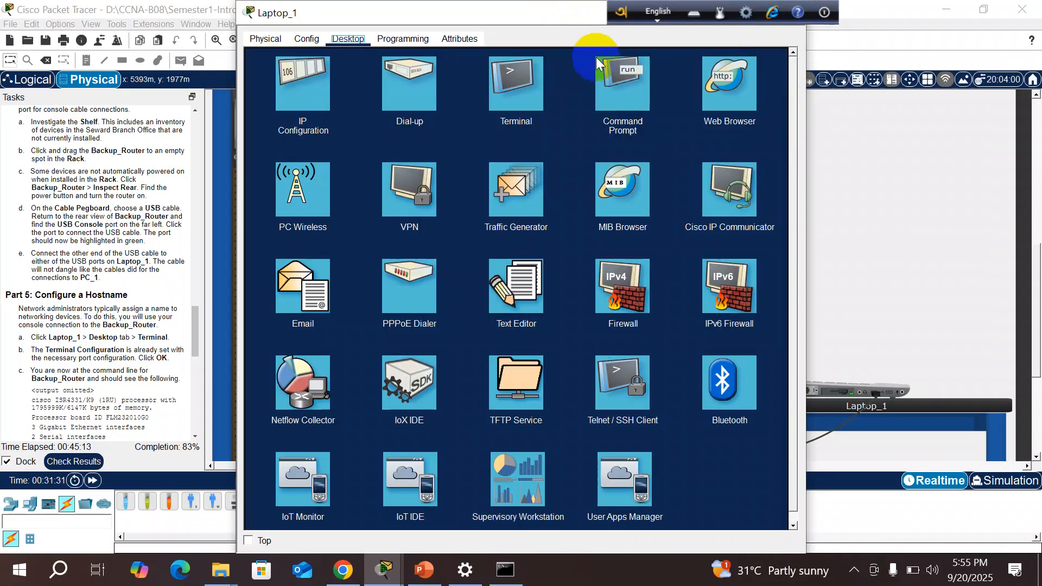
{"action": "left_click_drag", "start_coordinate": [569, 11], "coordinate": [579, 119]}
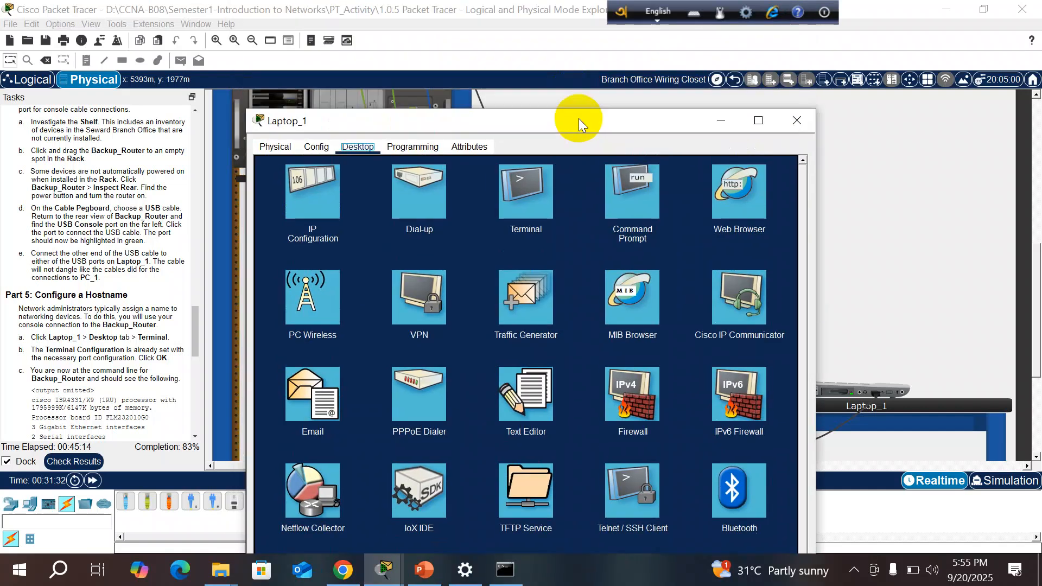
{"action": "left_click", "coordinate": [794, 125]}
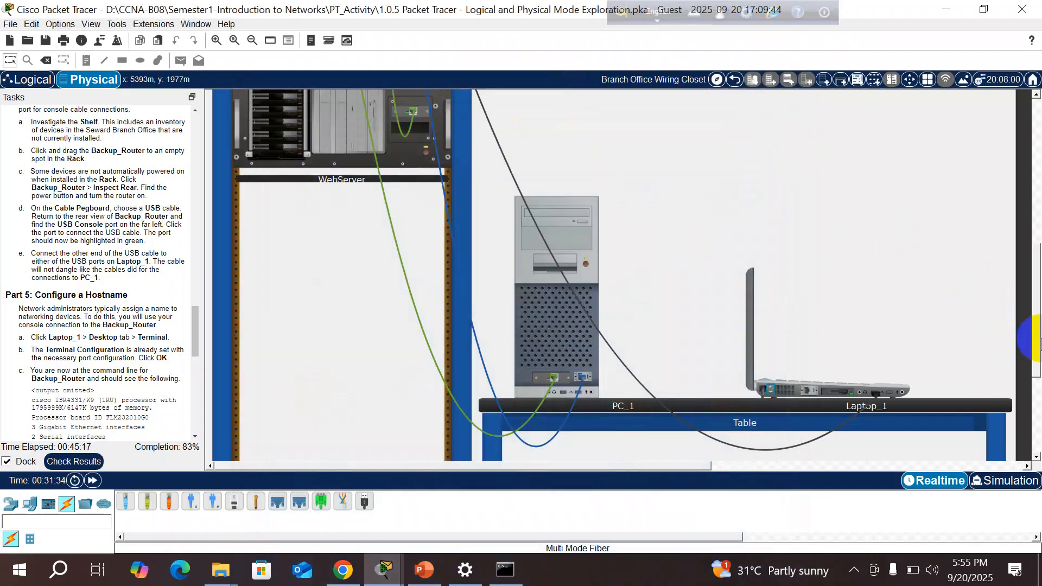
- Power-cycle Backup_Router with the power switch on its enlarged rear view, then close the view
{"action": "left_click_drag", "start_coordinate": [1035, 337], "coordinate": [1034, 230]}
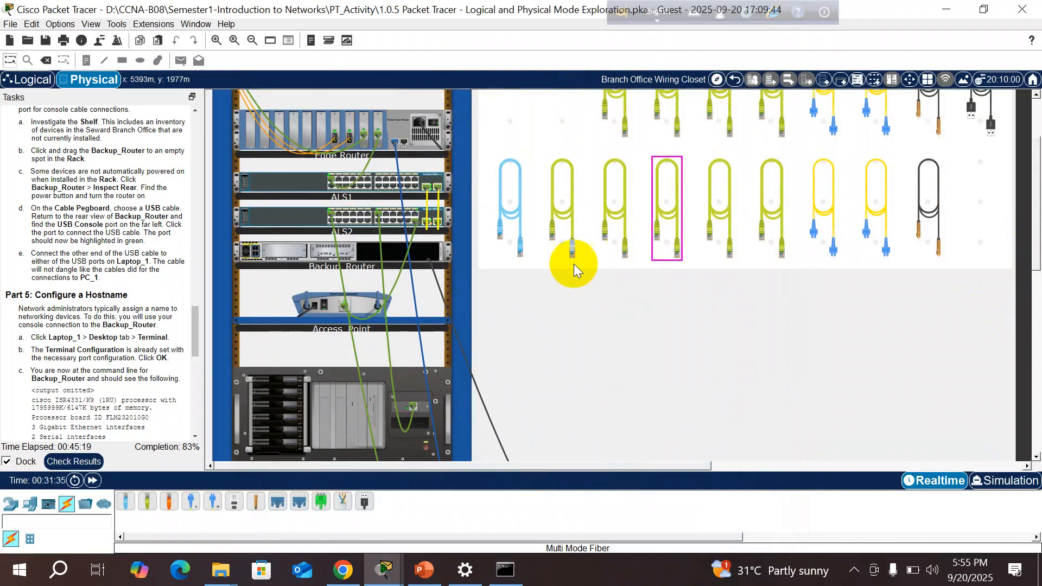
{"action": "right_click", "coordinate": [412, 253]}
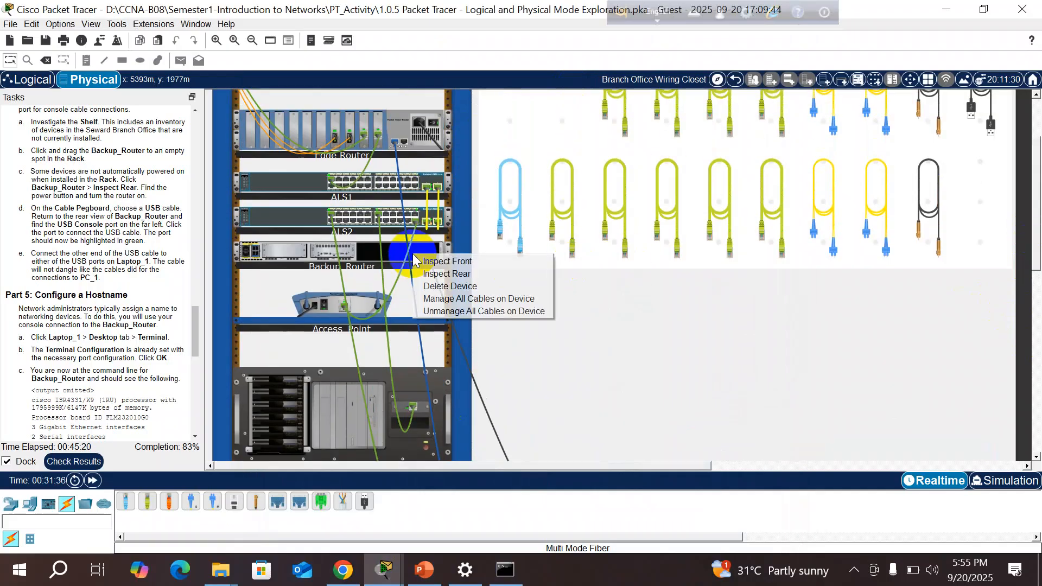
{"action": "left_click", "coordinate": [452, 274]}
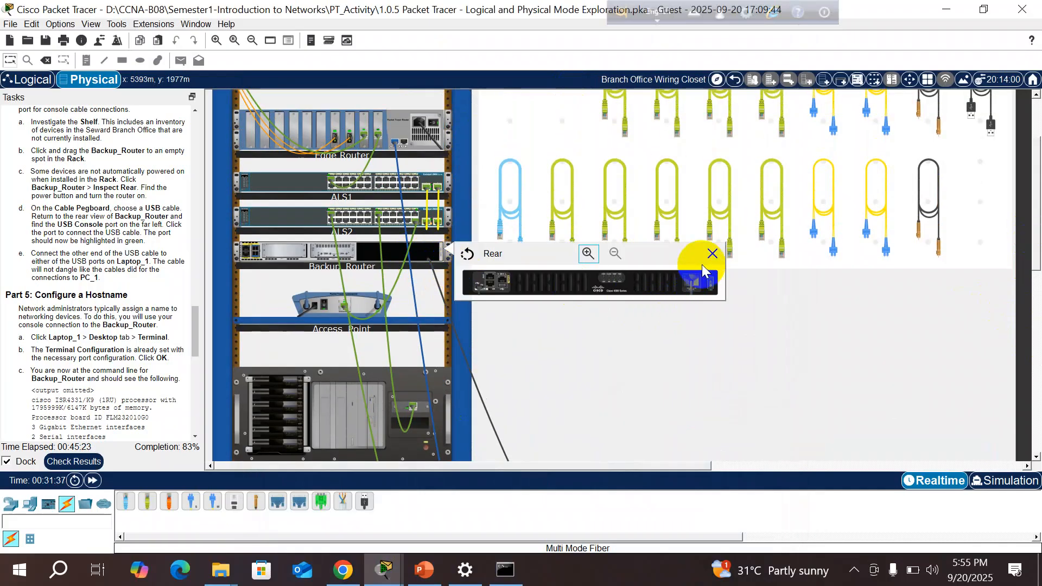
{"action": "left_click", "coordinate": [589, 252]}
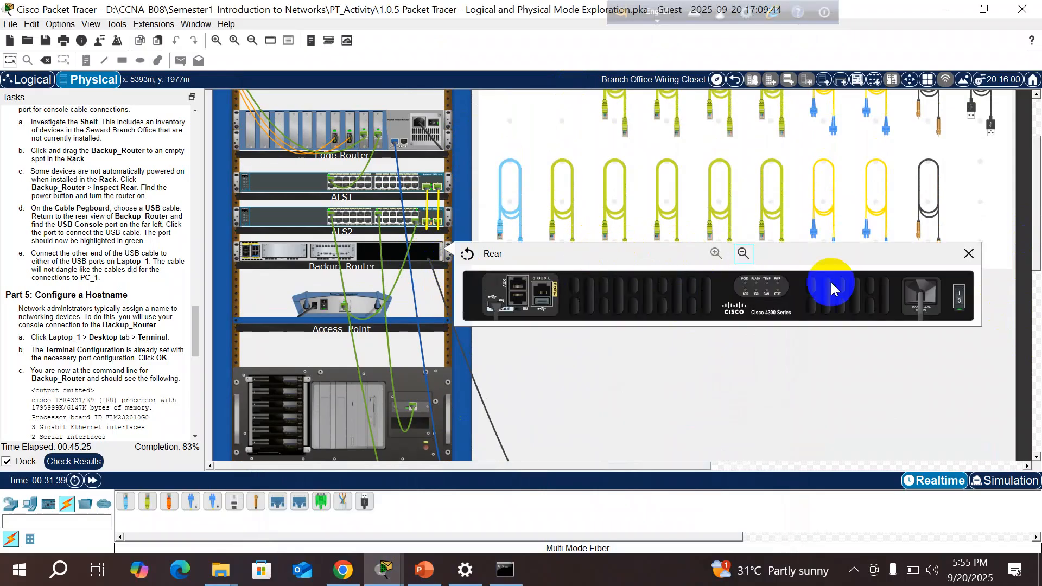
{"action": "left_click", "coordinate": [958, 298]}
{"action": "left_click", "coordinate": [959, 298]}
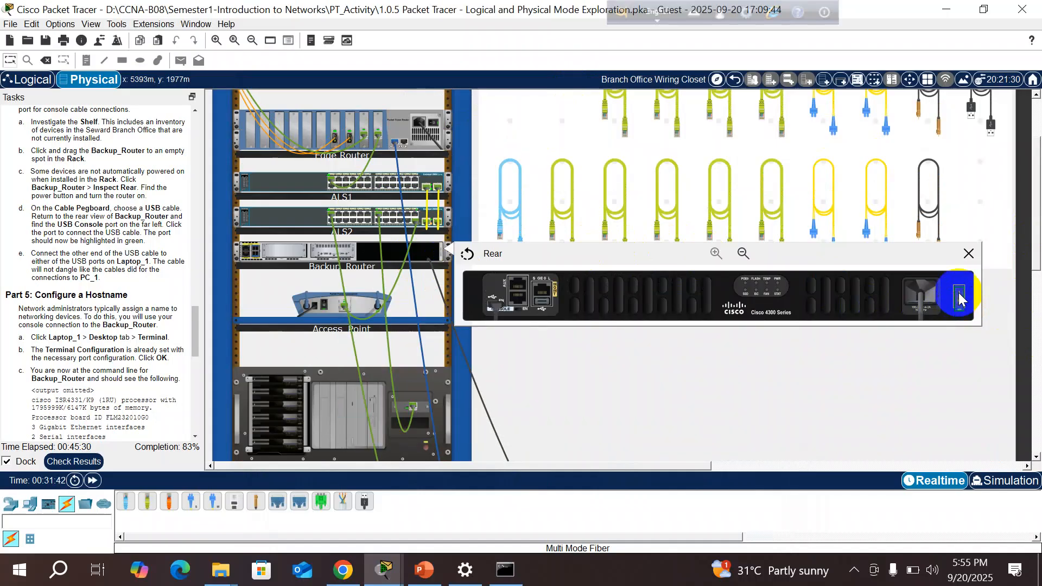
{"action": "left_click", "coordinate": [969, 253]}
- Open the Terminal on Laptop_1 with the preset port configuration
{"action": "scroll", "coordinate": [800, 275], "scroll_direction": "down", "scroll_amount": 5}
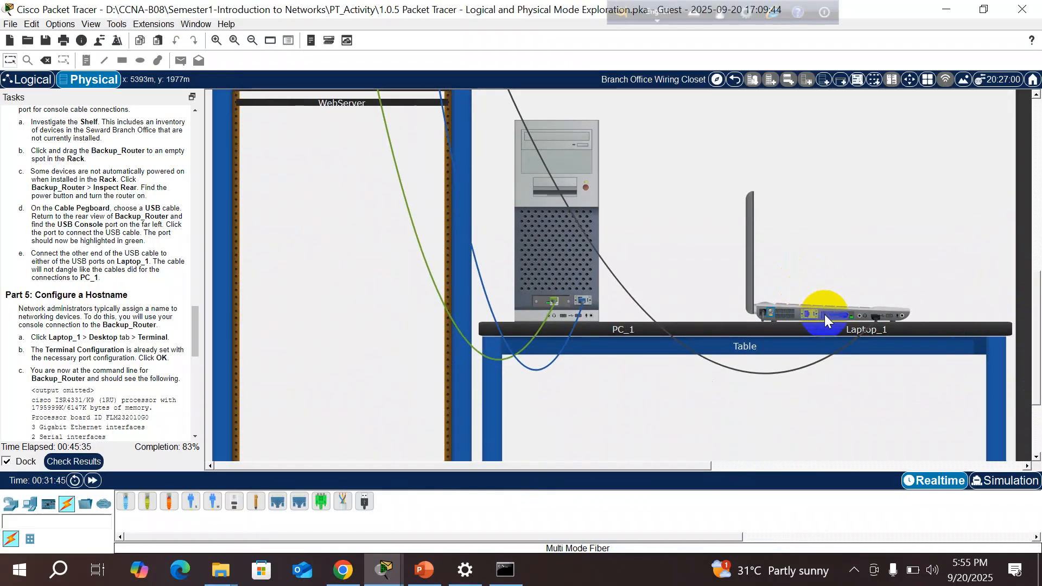
{"action": "left_click", "coordinate": [821, 314]}
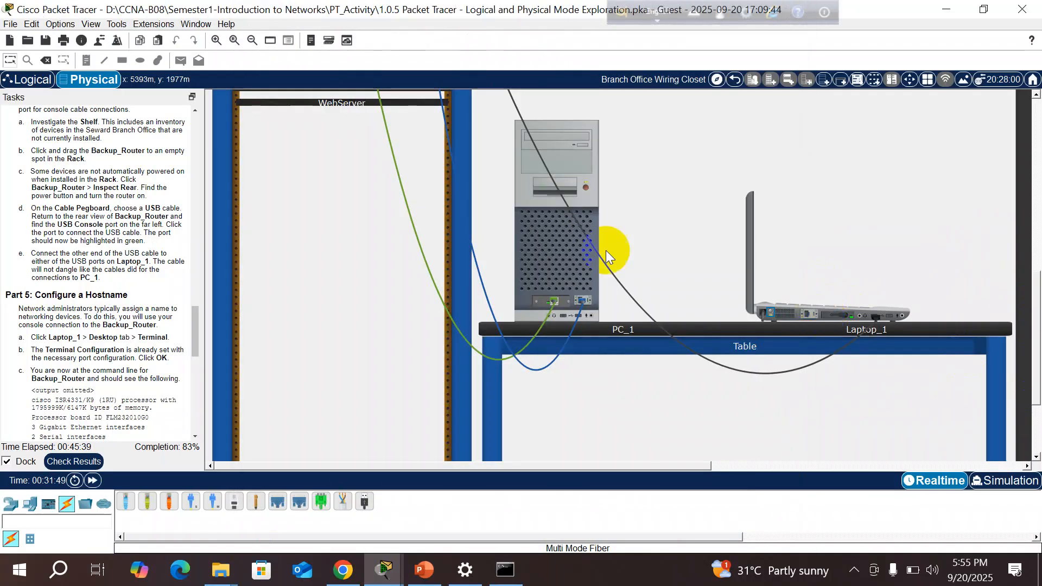
{"action": "left_click", "coordinate": [785, 317]}
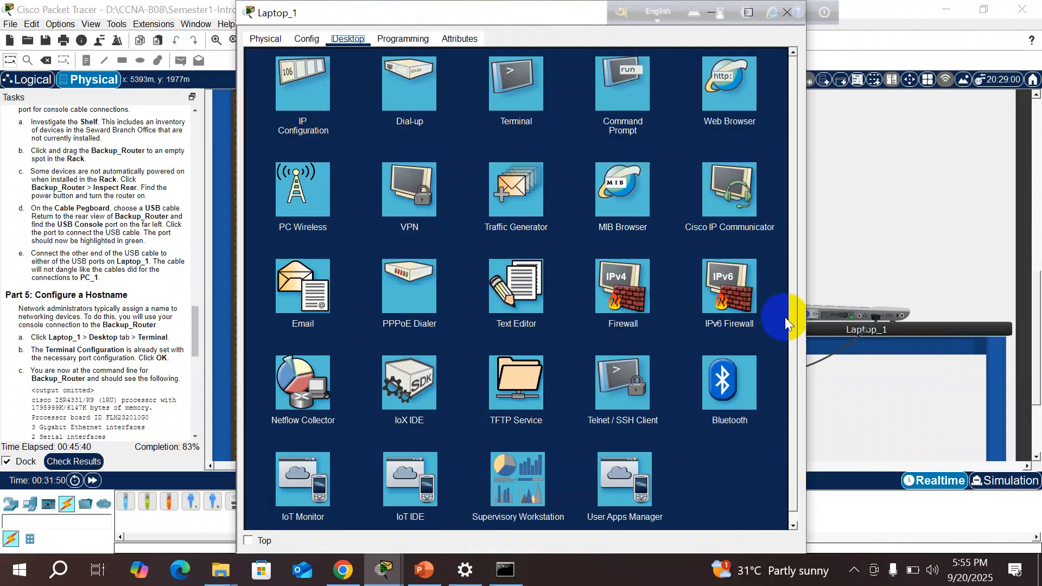
{"action": "left_click", "coordinate": [521, 88]}
{"action": "left_click", "coordinate": [728, 176]}
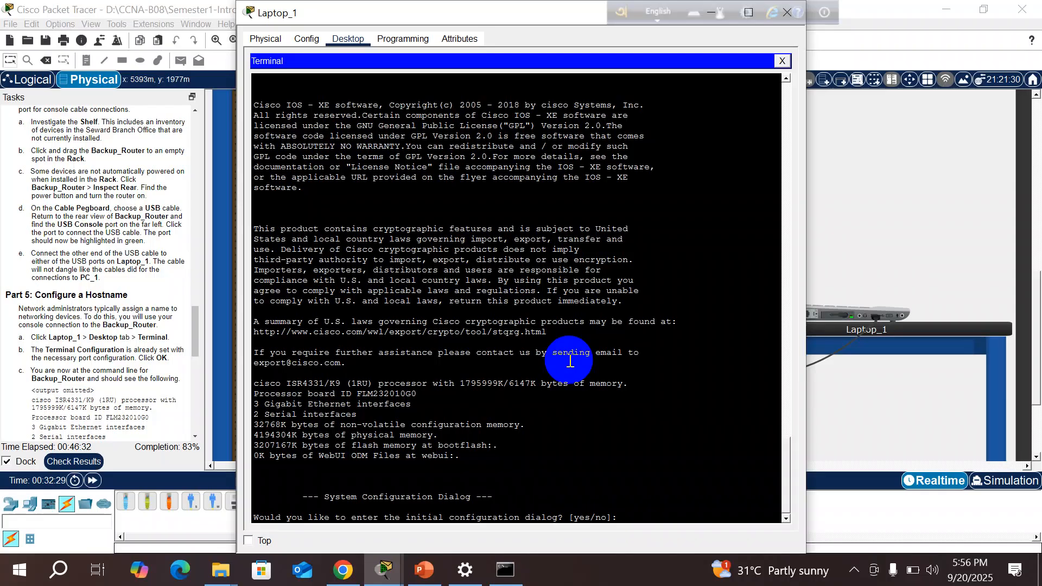
- Answer no to the initial configuration dialog and bring up the Router> prompt
{"action": "type", "text": "no"}
{"action": "key", "text": "Return"}
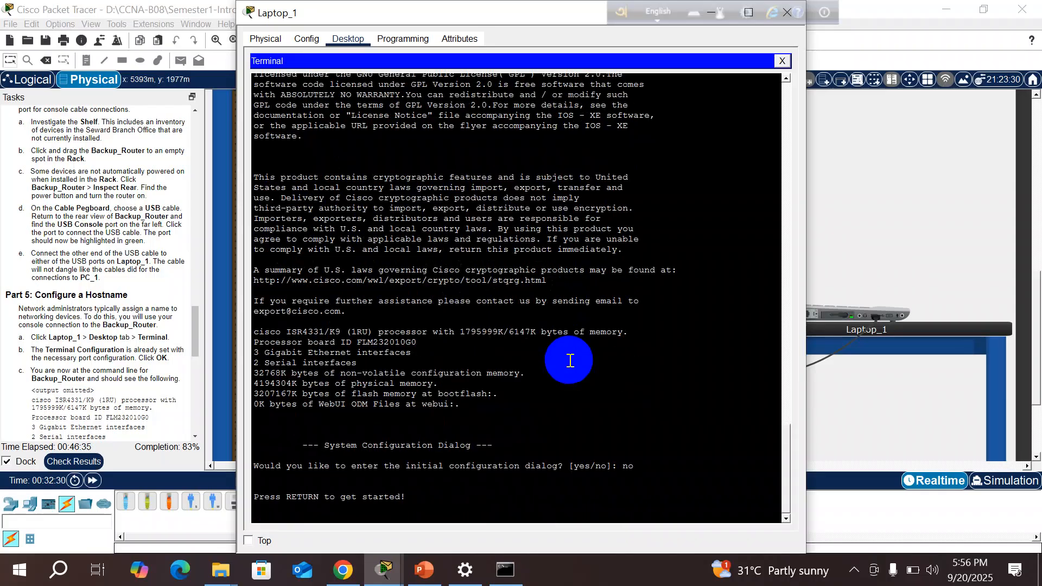
{"action": "key", "text": "Return"}
{"action": "key", "text": "Return"}
{"action": "key", "text": "Return"}
{"action": "key", "text": "Return"}
{"action": "key", "text": "Return"}
{"action": "key", "text": "Return"}
{"action": "key", "text": "Return"}
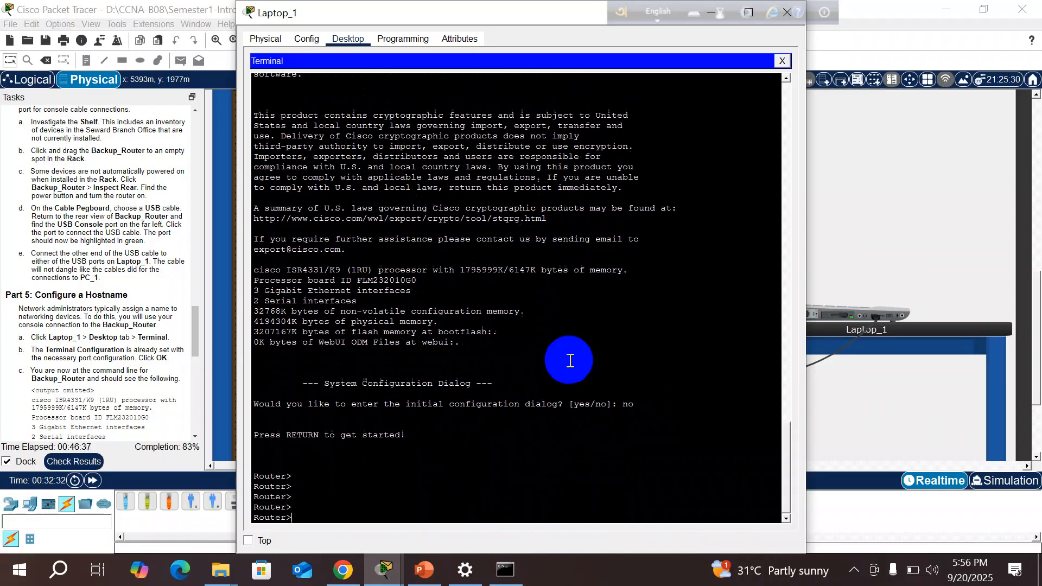
{"action": "key", "text": "Return"}
{"action": "key", "text": "Return"}
{"action": "key", "text": "Return"}
{"action": "key", "text": "Return"}
{"action": "key", "text": "Return"}
{"action": "key", "text": "Return"}
{"action": "key", "text": "Return"}
{"action": "key", "text": "Return"}
{"action": "key", "text": "Return"}
{"action": "key", "text": "Return"}
{"action": "key", "text": "Return"}
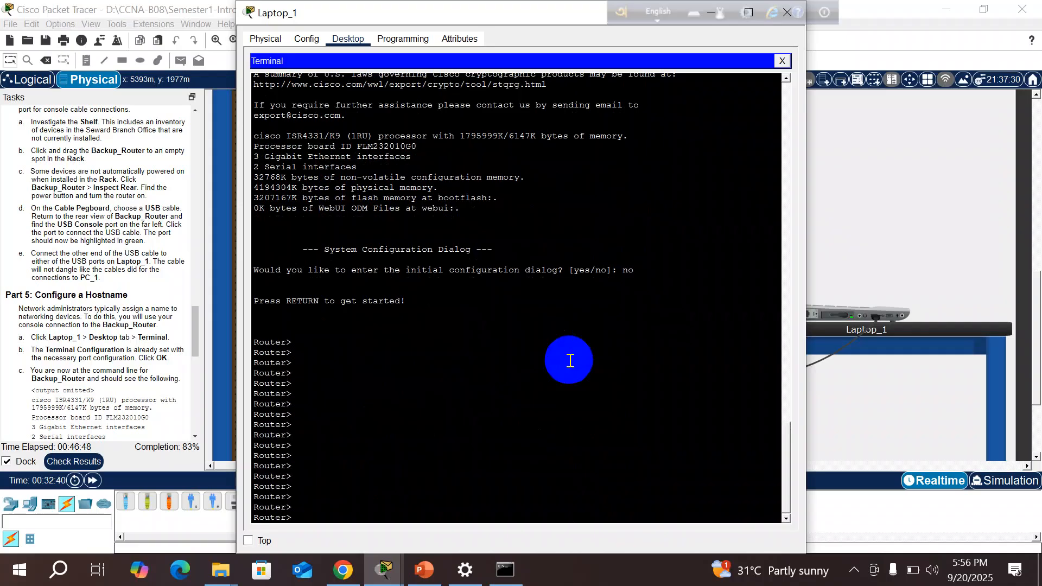
- Close the Laptop_1 window and reopen its Terminal with the preset port configuration
{"action": "left_click_drag", "start_coordinate": [454, 20], "coordinate": [453, 71]}
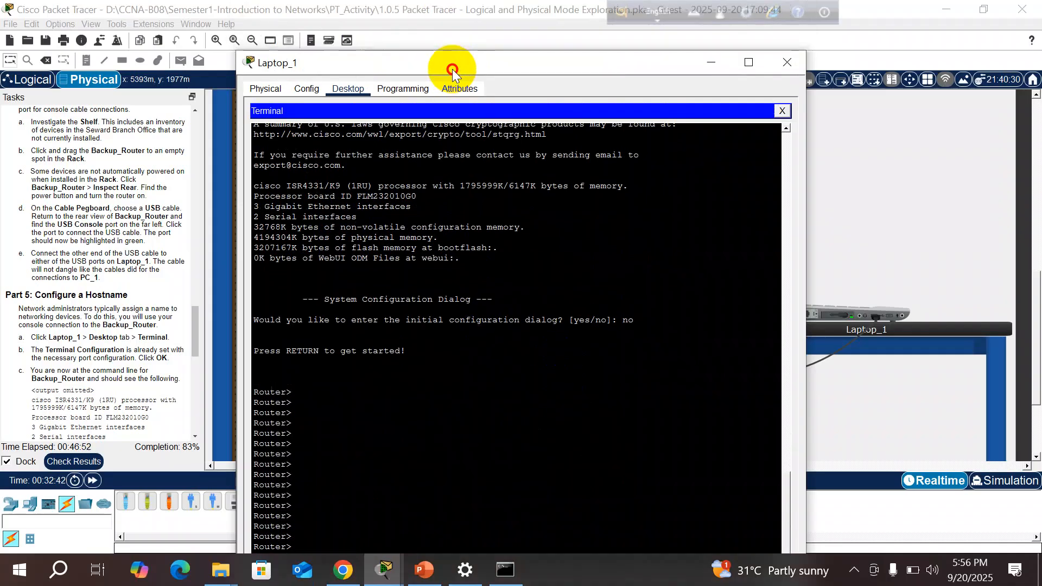
{"action": "left_click", "coordinate": [792, 63]}
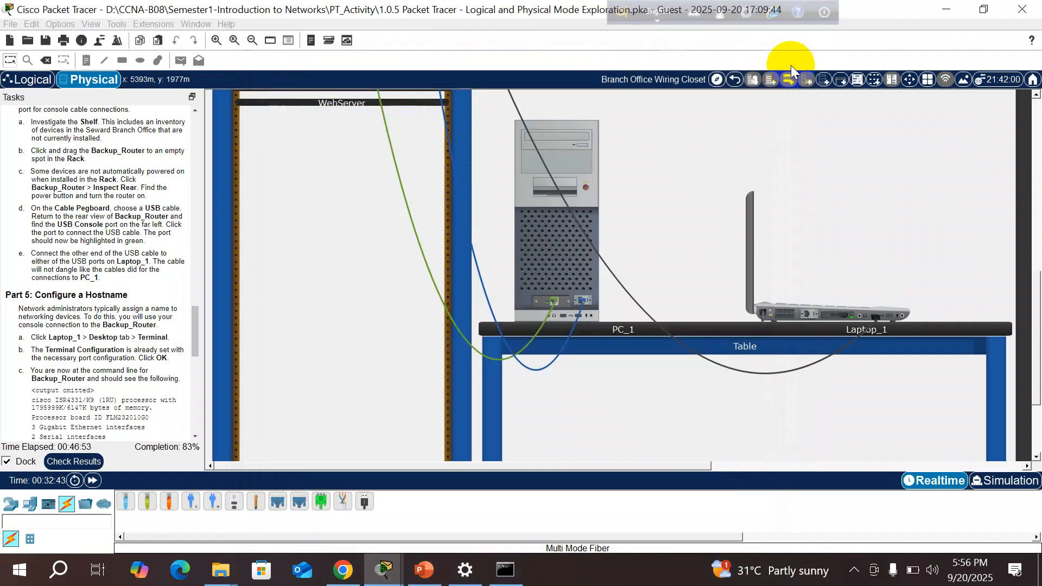
{"action": "left_click", "coordinate": [777, 310]}
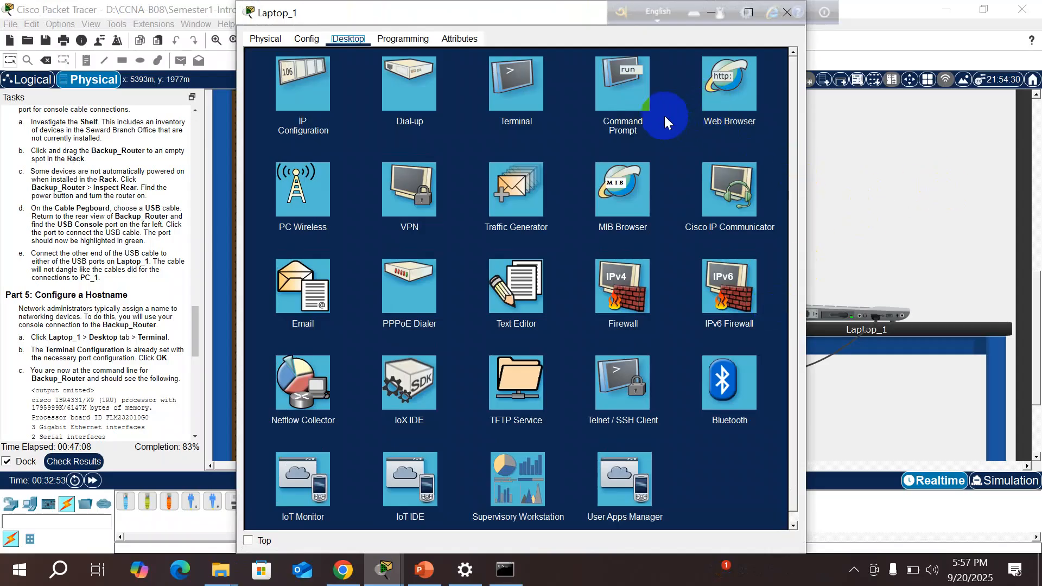
{"action": "left_click", "coordinate": [637, 101]}
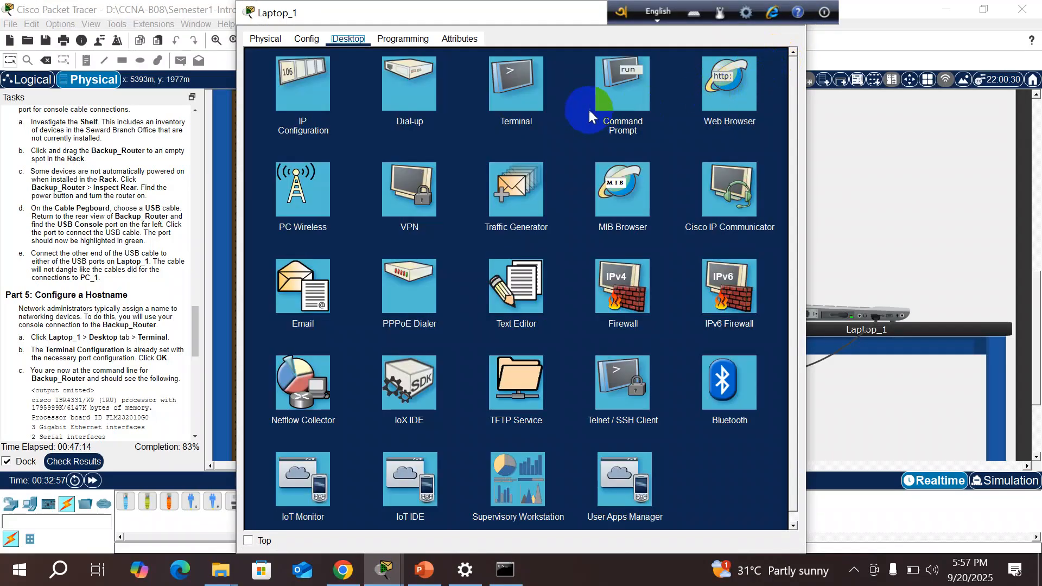
{"action": "left_click", "coordinate": [536, 102]}
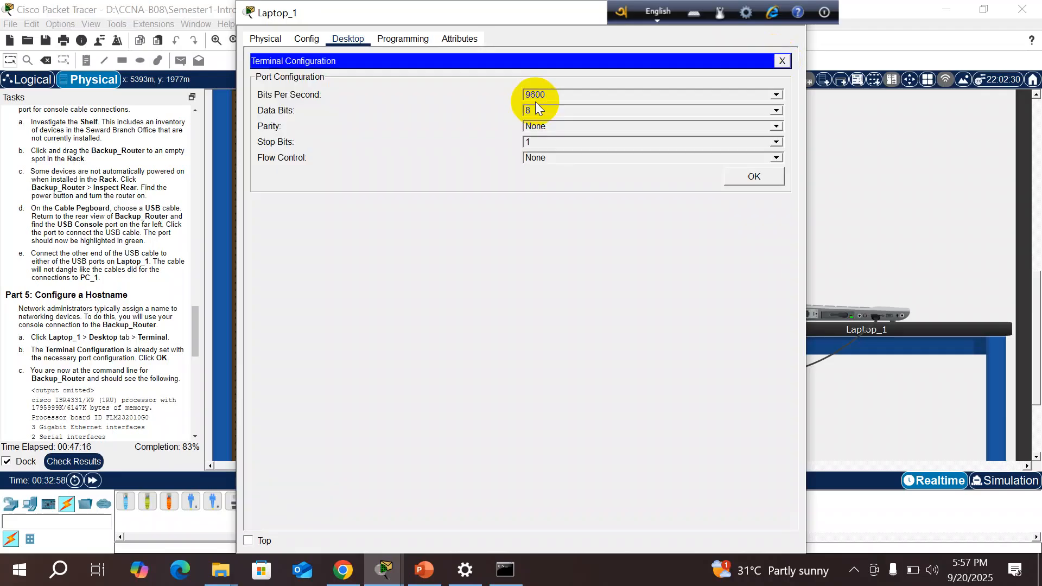
{"action": "left_click", "coordinate": [765, 177]}
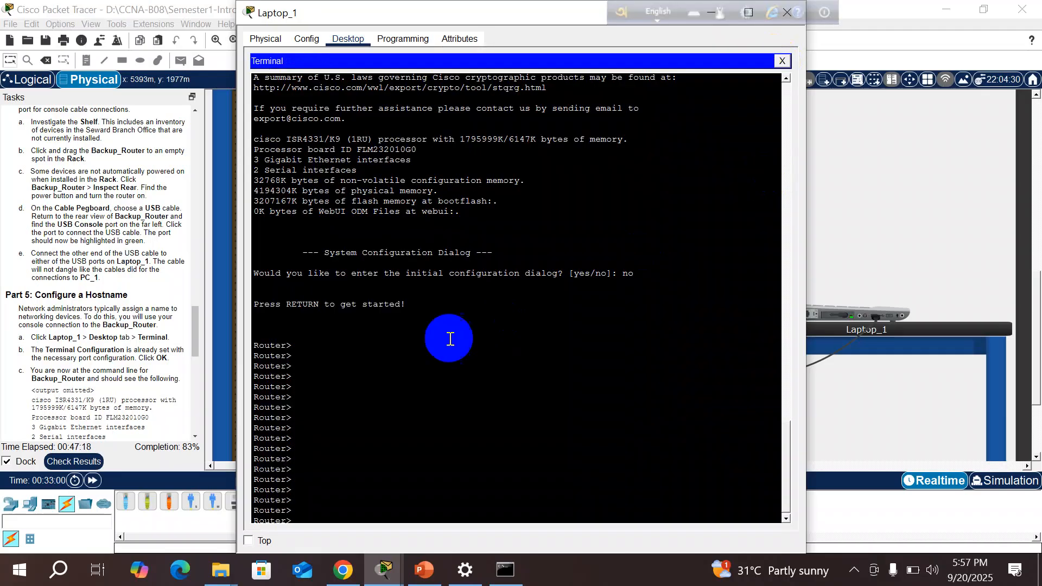
{"action": "left_click", "coordinate": [375, 366]}
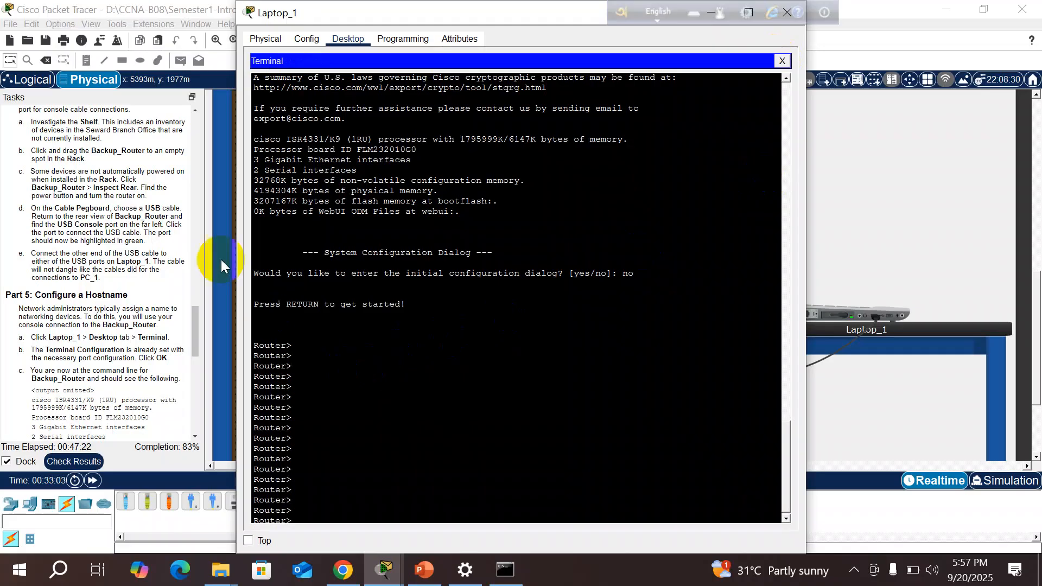
- Move the Laptop_1 window aside and copy the name Backup_Router from Part 5 step c of the instructions
{"action": "left_click_drag", "start_coordinate": [383, 16], "coordinate": [502, 24]}
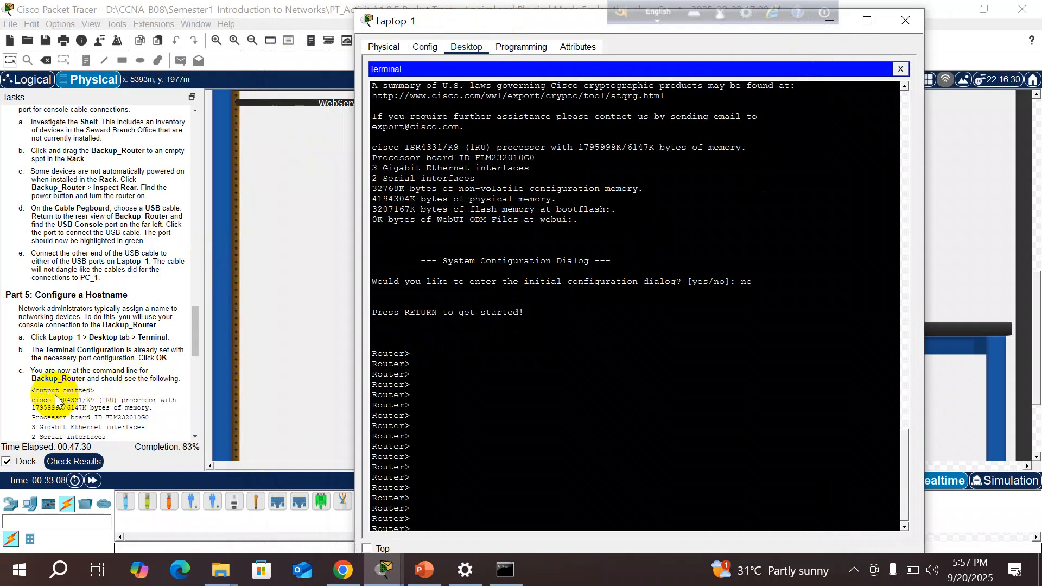
{"action": "left_click", "coordinate": [193, 350]}
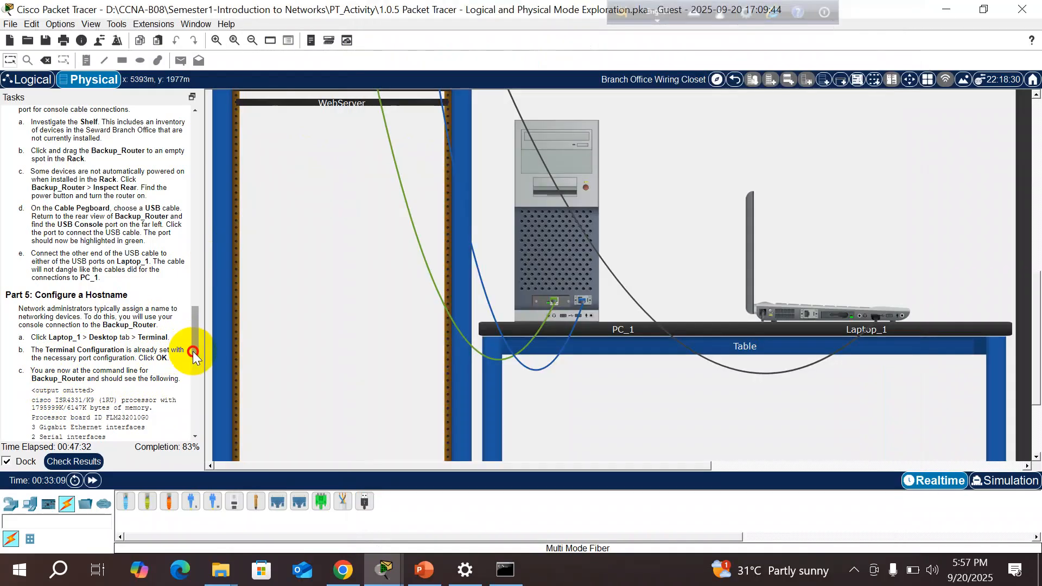
{"action": "scroll", "coordinate": [193, 352], "scroll_direction": "down", "scroll_amount": 3}
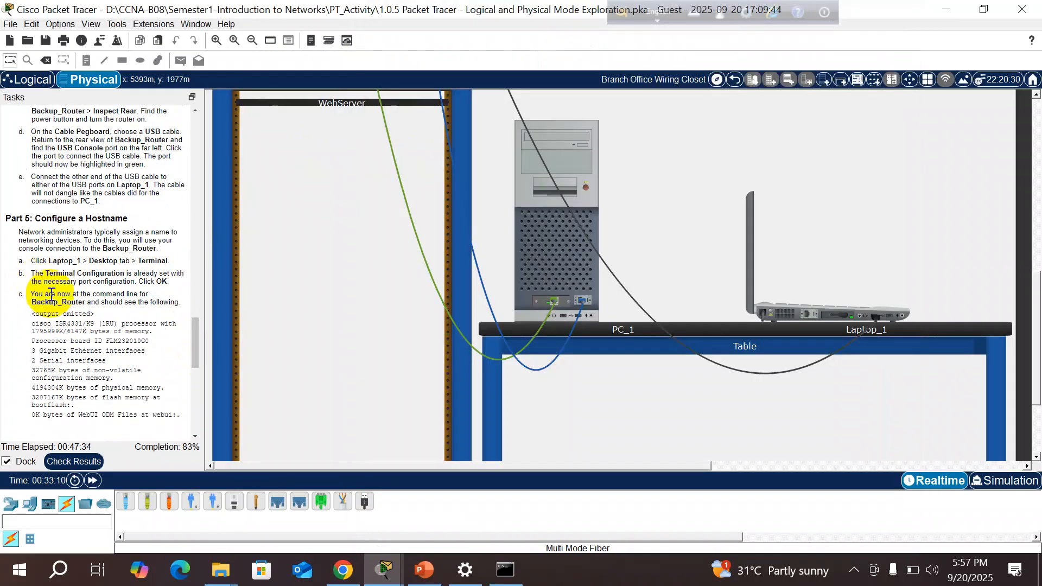
{"action": "left_click_drag", "start_coordinate": [85, 301], "coordinate": [33, 302]}
{"action": "right_click", "coordinate": [34, 302]}
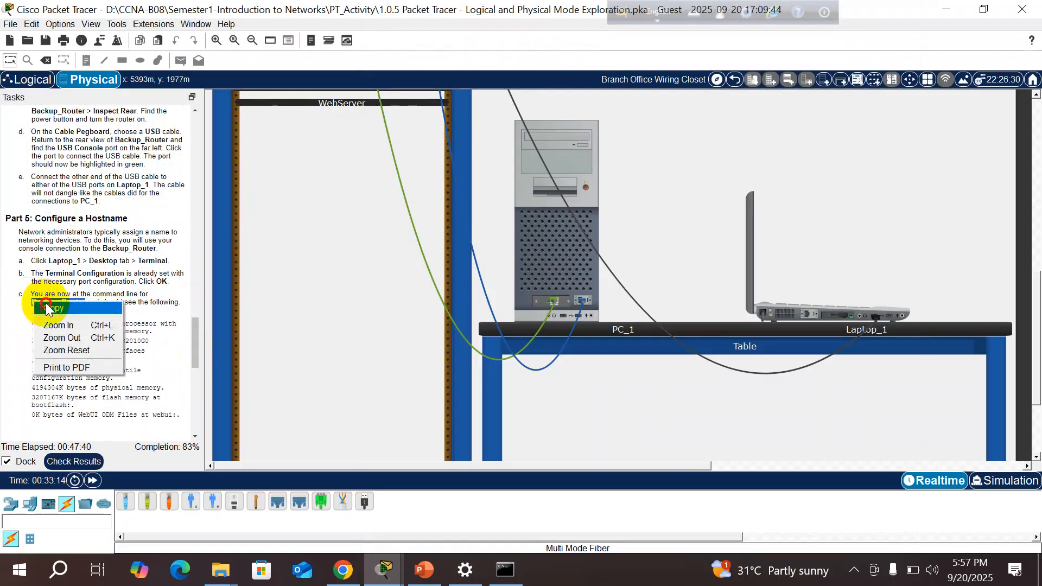
{"action": "left_click", "coordinate": [49, 318]}
- Copy the hostname Edge_Router_Backup from Part 5 step e of the instructions
{"action": "left_click_drag", "start_coordinate": [195, 328], "coordinate": [194, 351]}
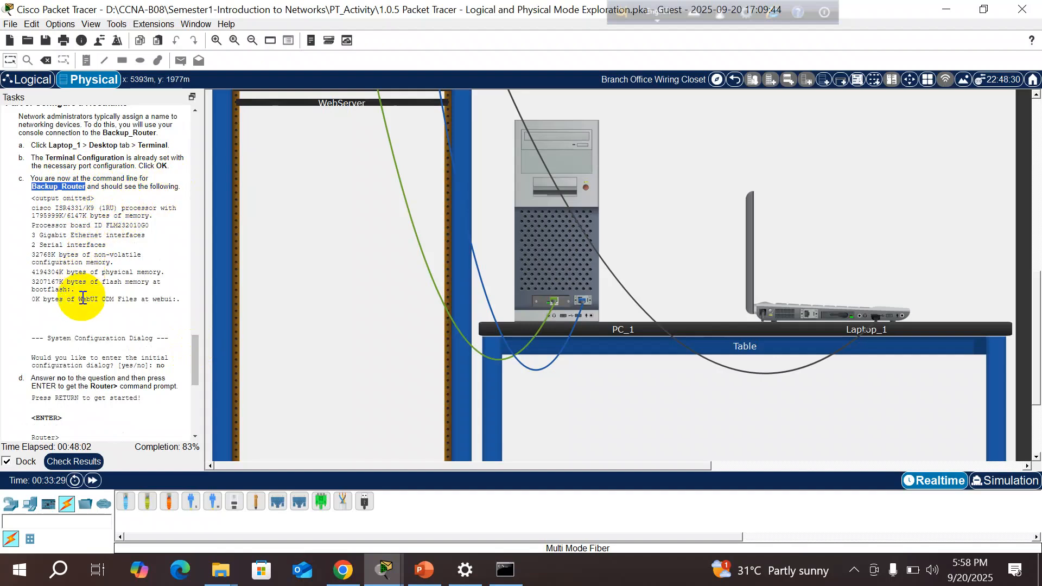
{"action": "left_click_drag", "start_coordinate": [194, 340], "coordinate": [196, 369]}
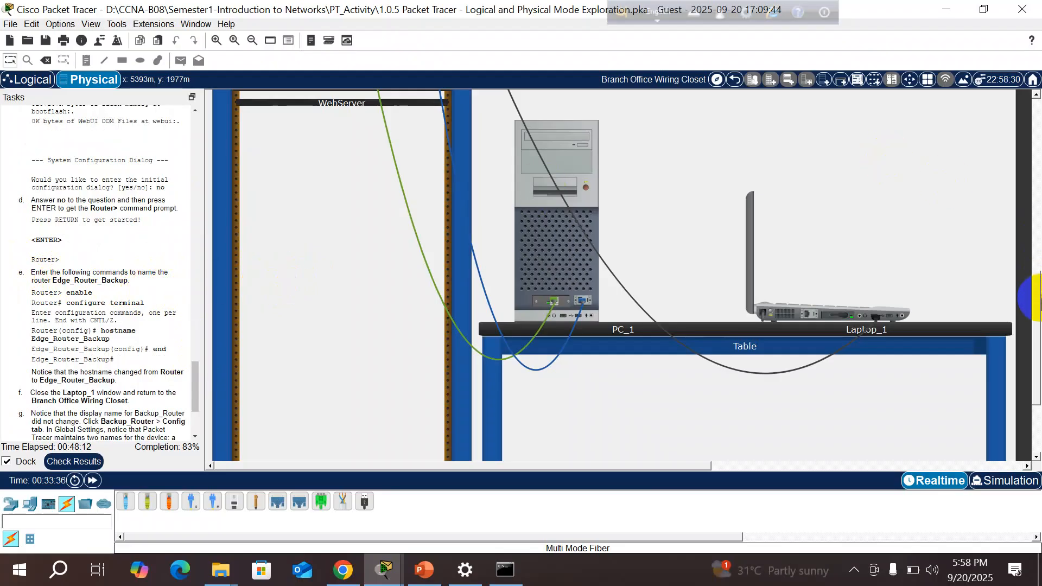
{"action": "left_click_drag", "start_coordinate": [1034, 292], "coordinate": [1034, 235]}
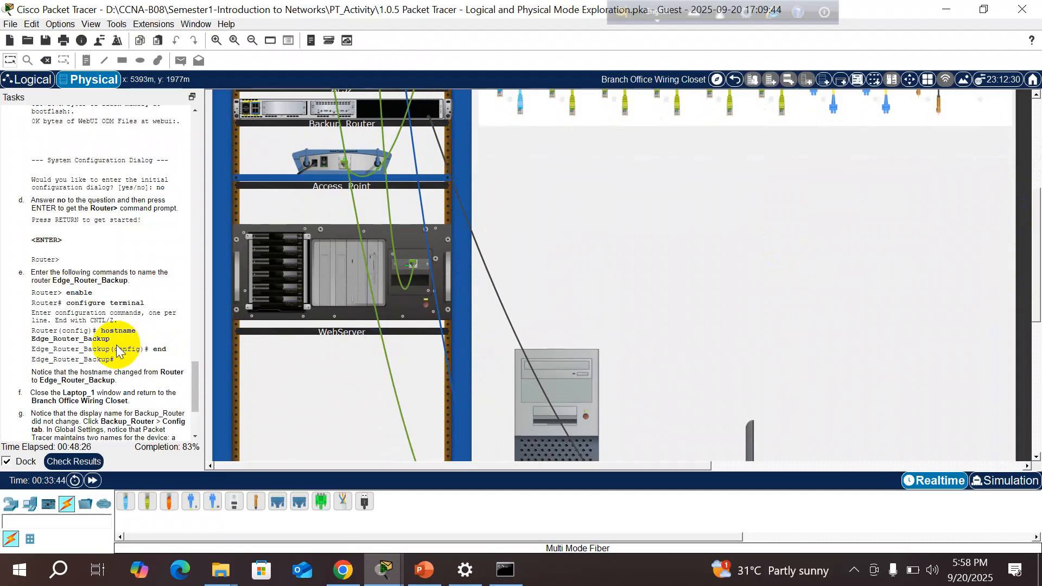
{"action": "left_click_drag", "start_coordinate": [110, 340], "coordinate": [32, 339]}
{"action": "left_click", "coordinate": [330, 382]}
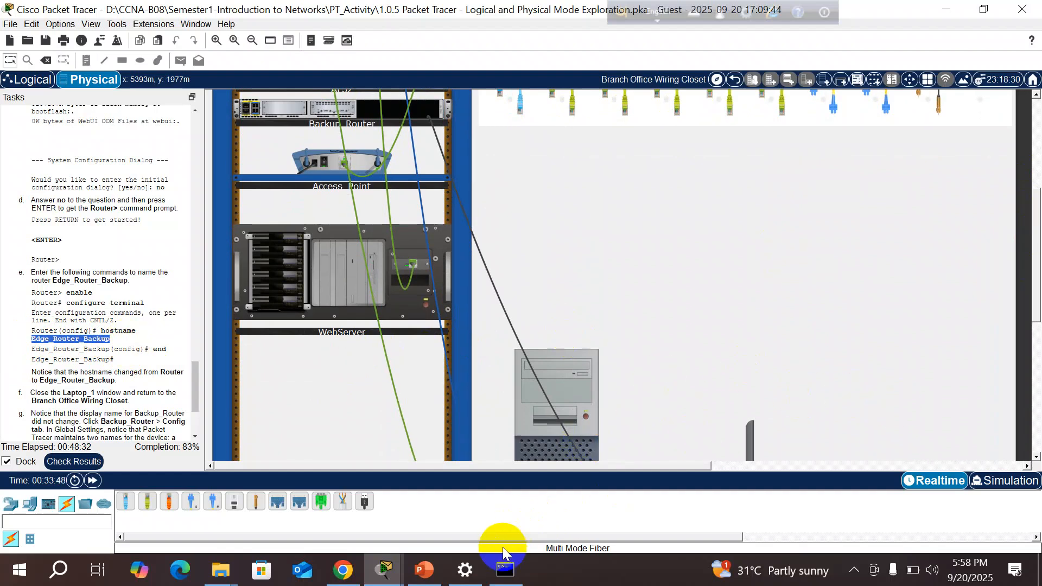
- Close the Windows command prompt and bring the Laptop_1 terminal window back to the front
{"action": "left_click", "coordinate": [505, 569]}
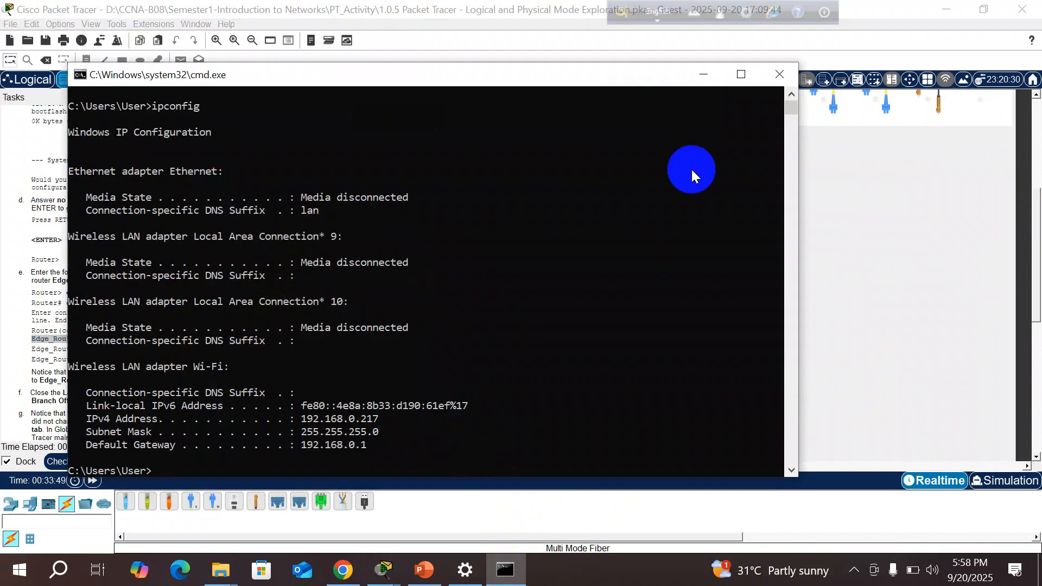
{"action": "left_click", "coordinate": [779, 74]}
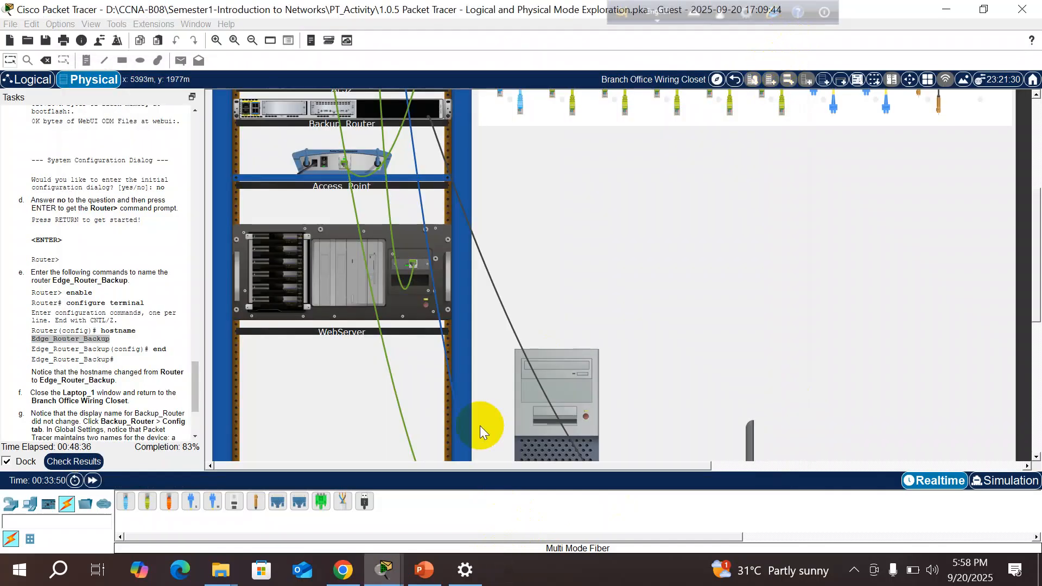
{"action": "mouse_move", "coordinate": [387, 571]}
{"action": "left_click", "coordinate": [627, 477]}
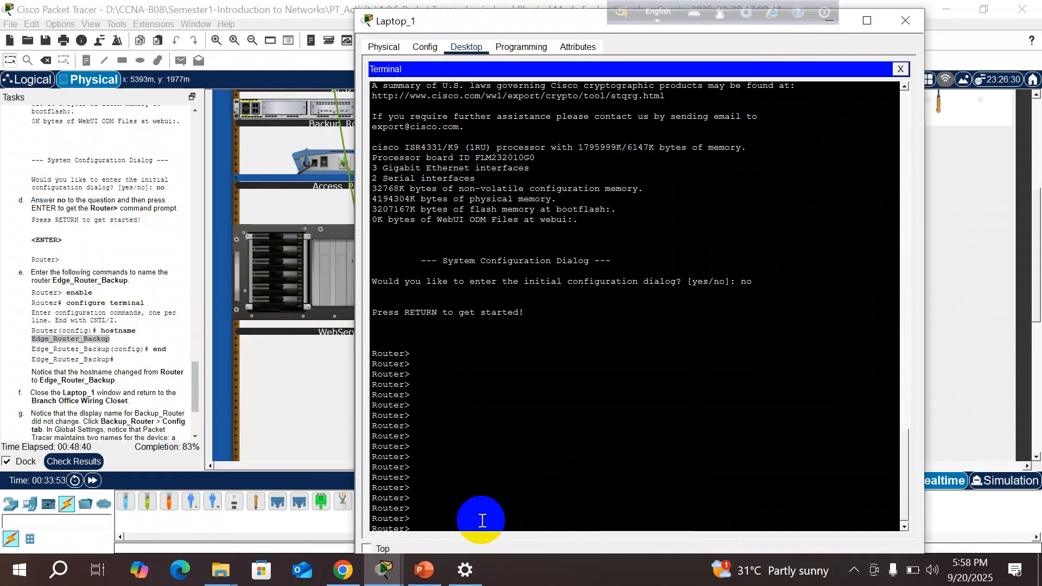
- Enter privileged EXEC mode with en, and enter global configuration mode with conf t
{"action": "type", "text": "host"}
{"action": "key", "text": "BackSpace"}
{"action": "key", "text": "BackSpace"}
{"action": "key", "text": "BackSpace"}
{"action": "key", "text": "BackSpace"}
{"action": "type", "text": "en"}
{"action": "key", "text": "Return"}
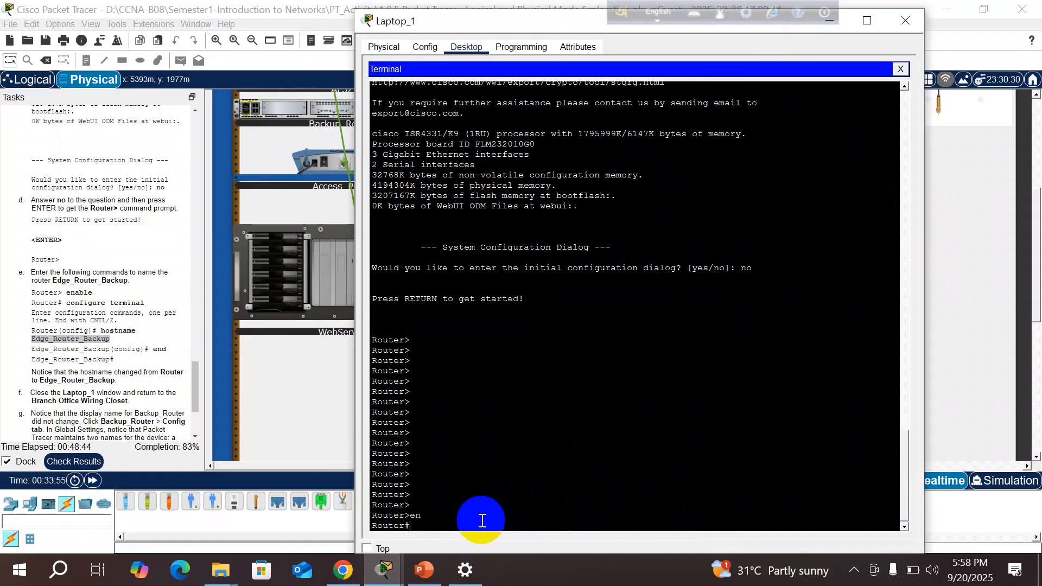
{"action": "key", "text": "Return"}
{"action": "type", "text": "conf t"}
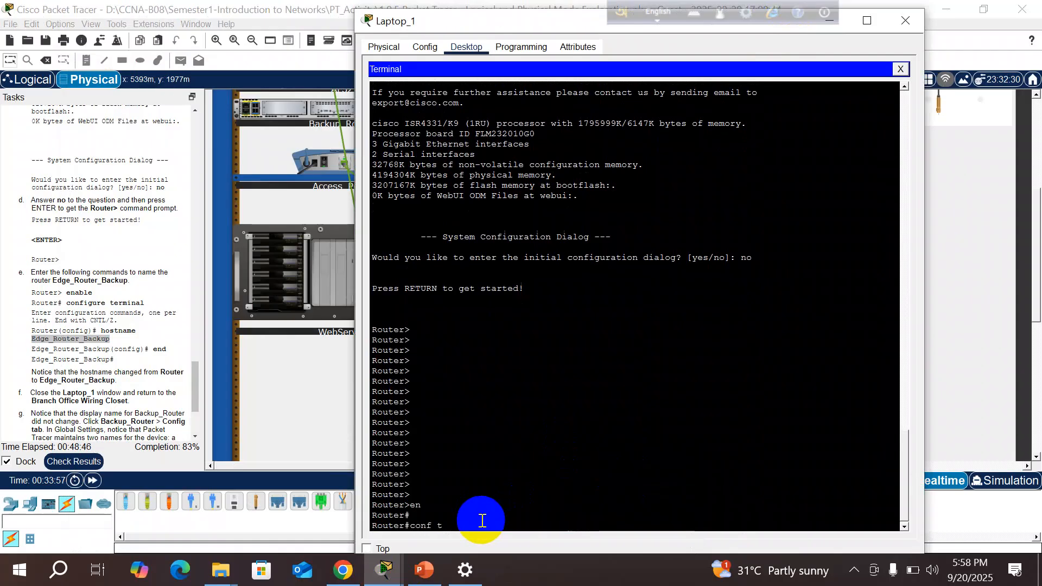
{"action": "key", "text": "Return"}
{"action": "key", "text": "Return"}
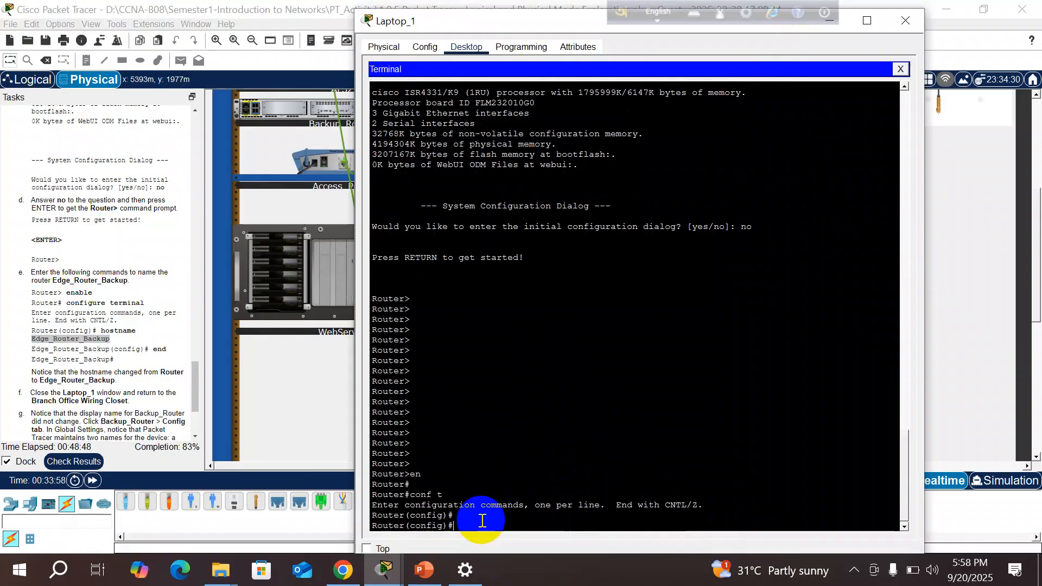
- Copy Edge_Router_Backup from step e of the instructions and set it as the router's hostname in the Laptop_1 terminal
{"action": "type", "text": "host"}
{"action": "key", "text": "Tab"}
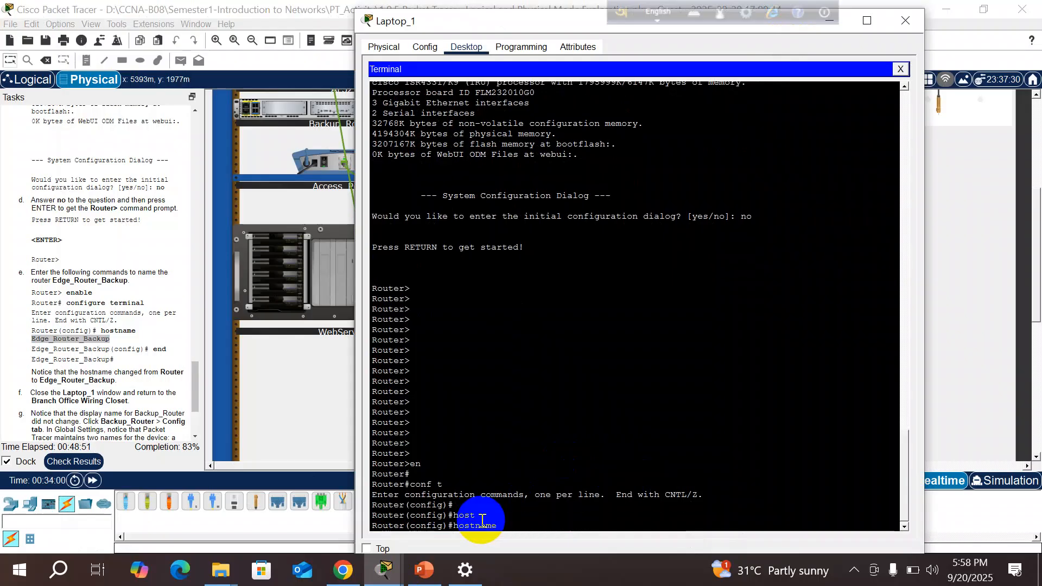
{"action": "right_click", "coordinate": [517, 519]}
{"action": "left_click", "coordinate": [537, 539]}
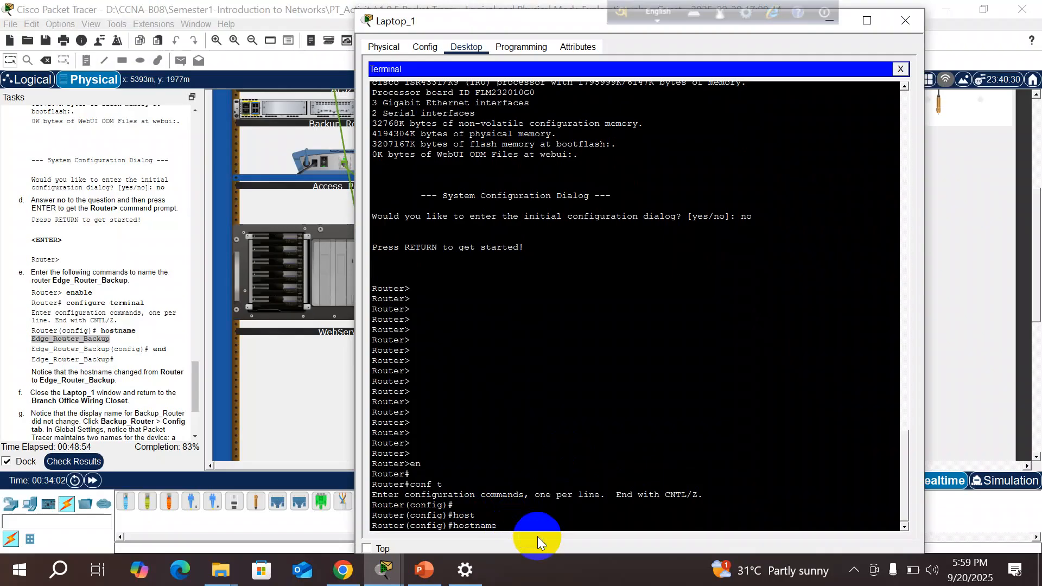
{"action": "right_click", "coordinate": [106, 344]}
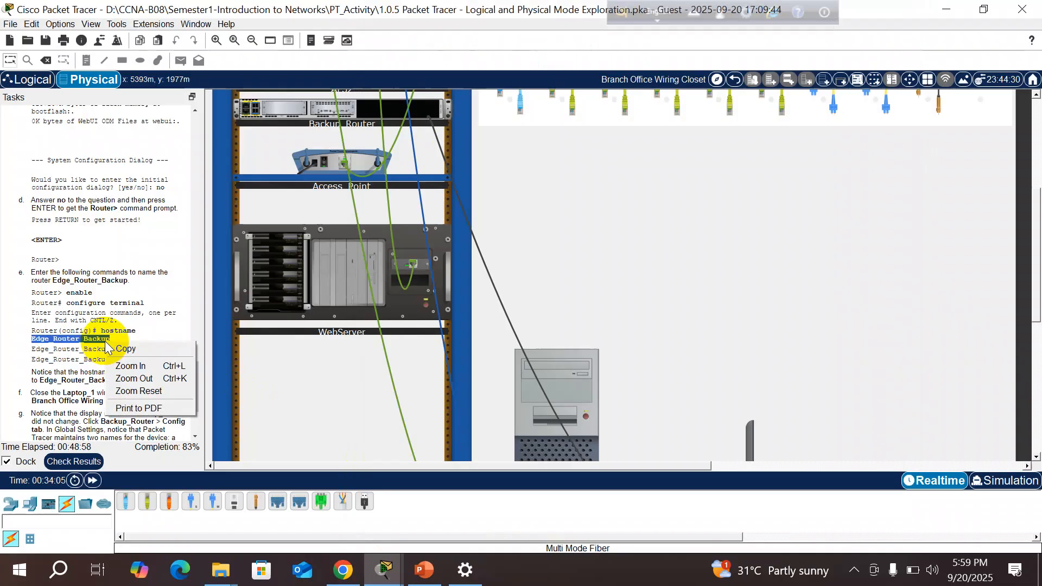
{"action": "left_click", "coordinate": [123, 349]}
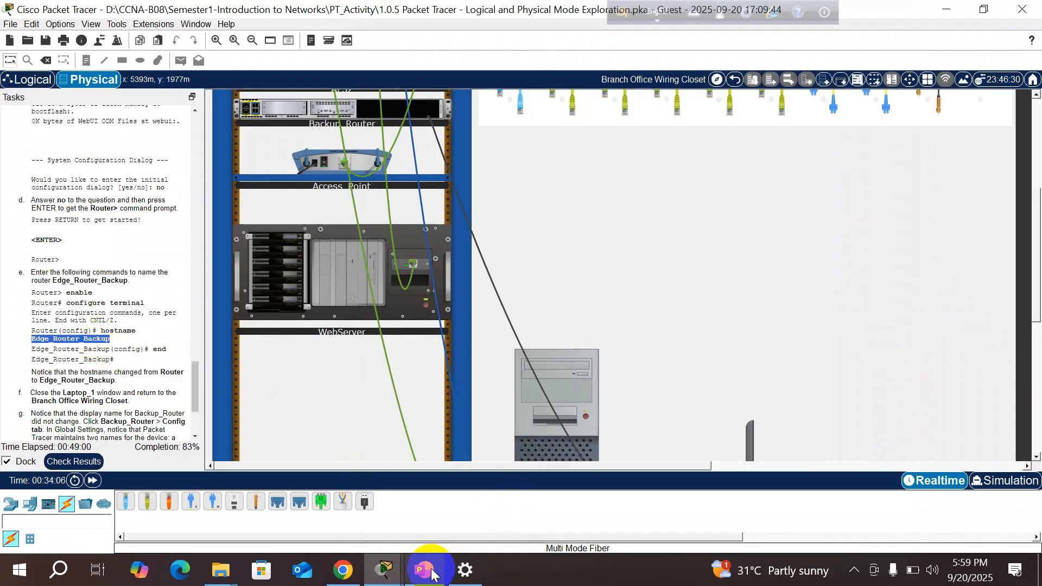
{"action": "mouse_move", "coordinate": [386, 569]}
{"action": "left_click", "coordinate": [645, 506]}
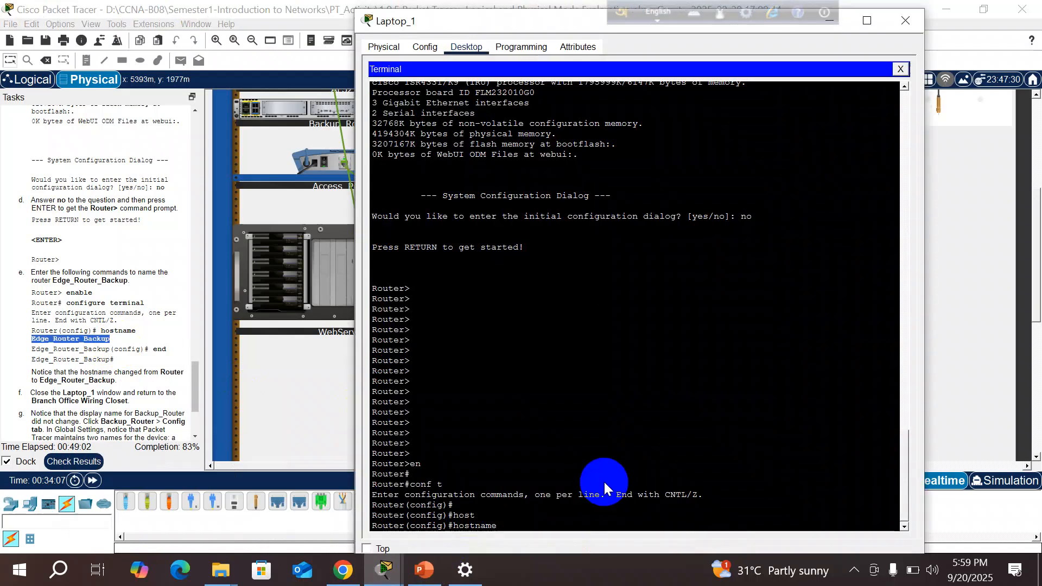
{"action": "left_click", "coordinate": [547, 520]}
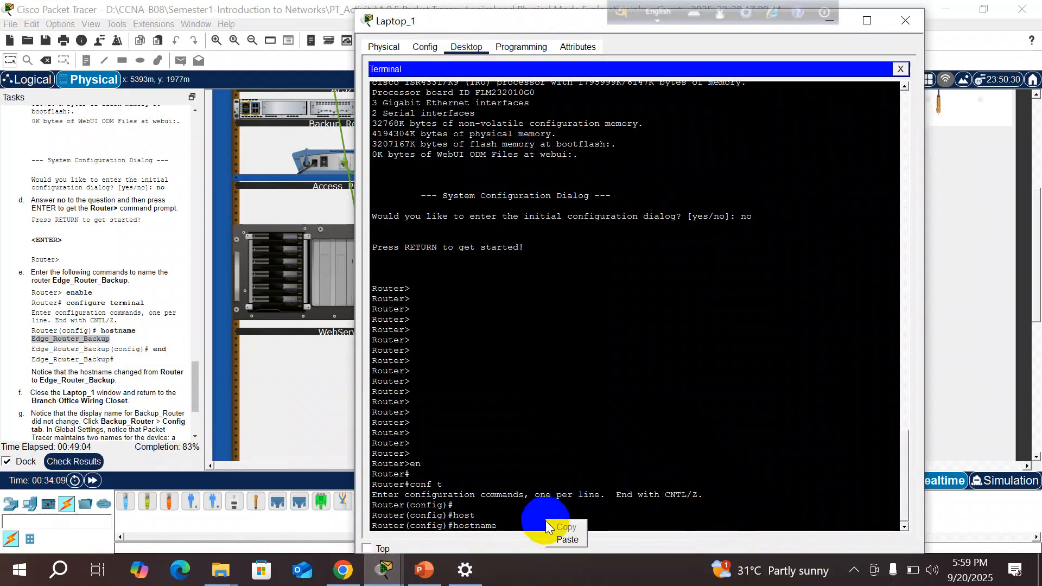
{"action": "key", "text": "ctrl+v"}
{"action": "key", "text": "Return"}
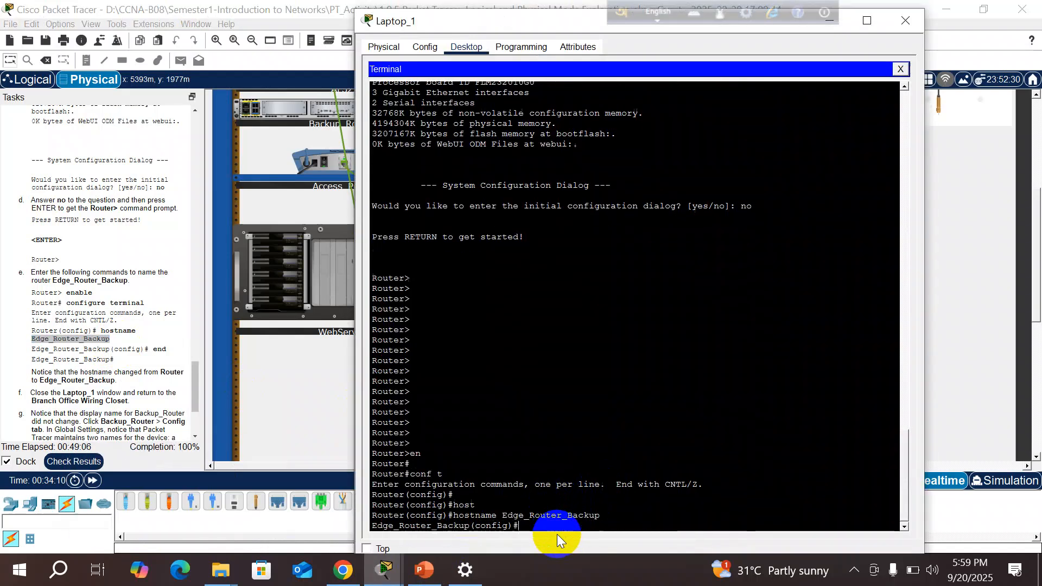
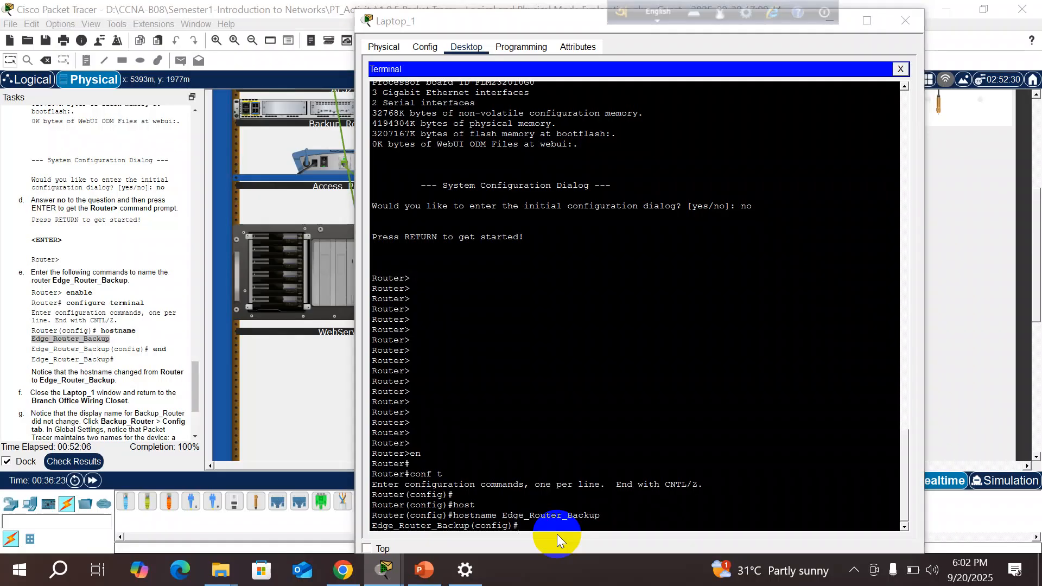
- Open the Windows command prompt and run ipconfig to check the computer's own network adapters
{"action": "key", "text": "super+r"}
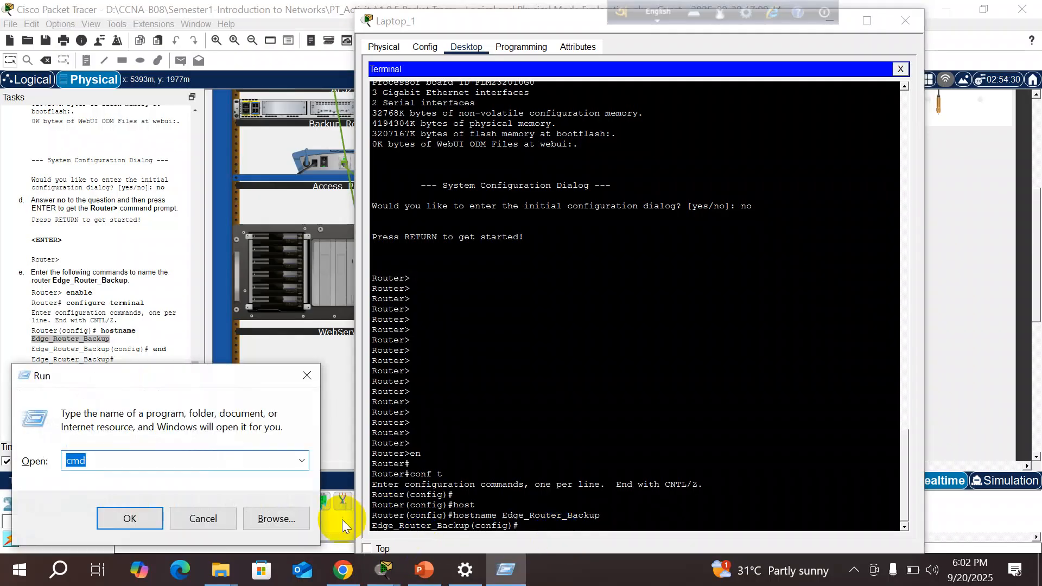
{"action": "left_click", "coordinate": [143, 516]}
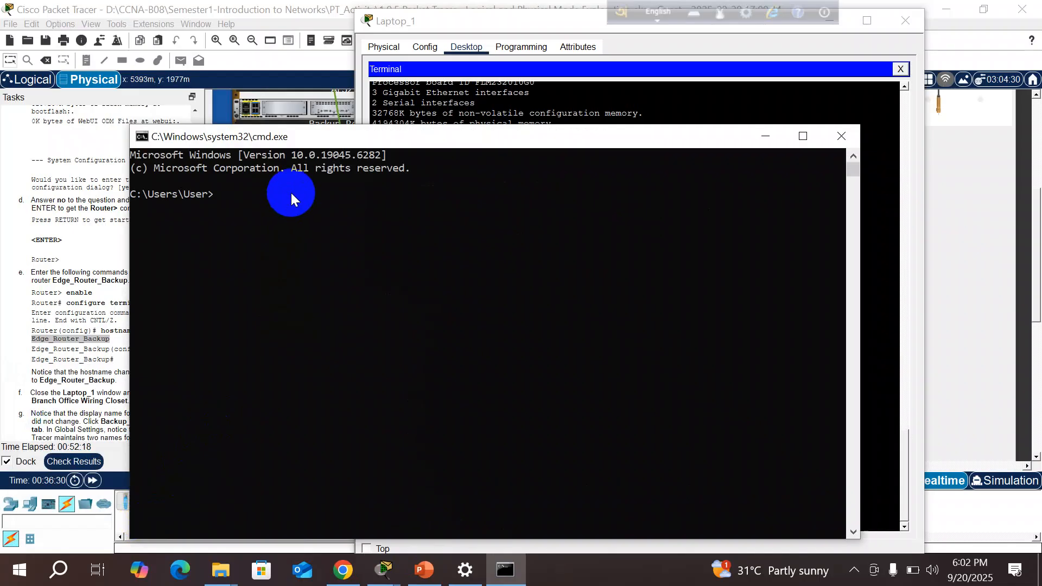
{"action": "type", "text": "ip"}
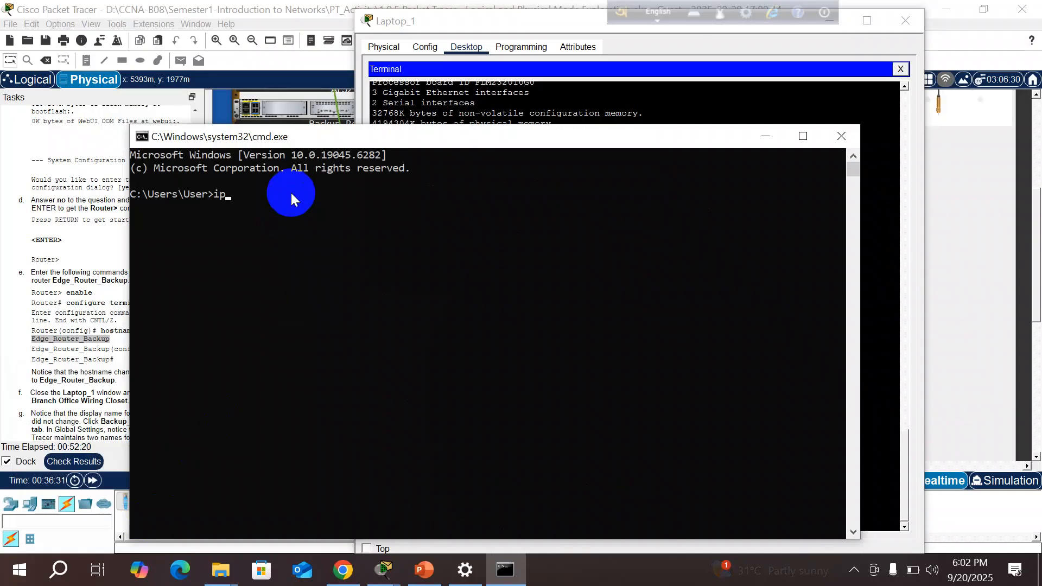
{"action": "type", "text": " cib"}
{"action": "key", "text": "BackSpace"}
{"action": "key", "text": "BackSpace"}
{"action": "key", "text": "BackSpace"}
{"action": "key", "text": "BackSpace"}
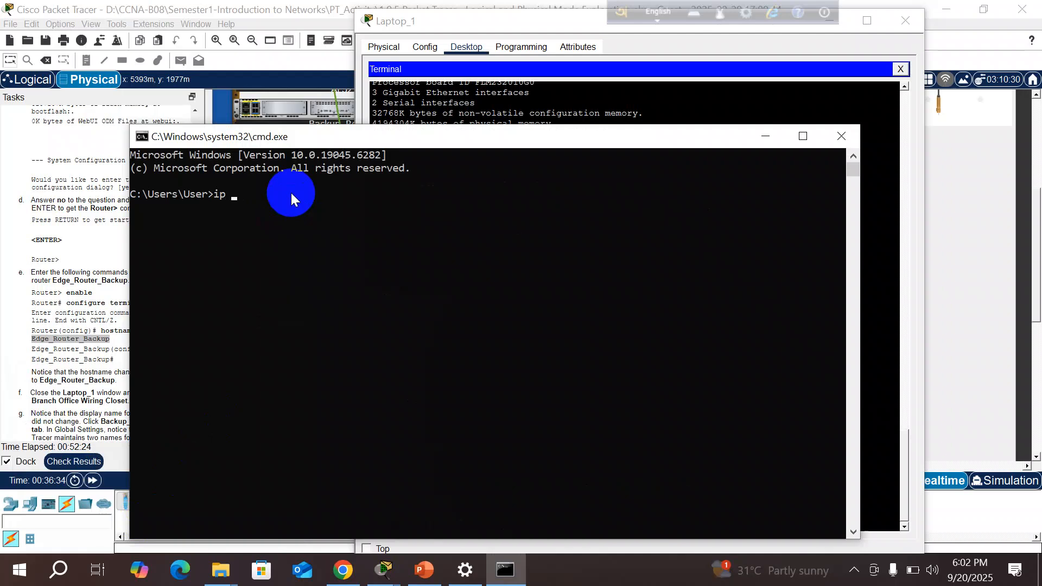
{"action": "type", "text": "cob"}
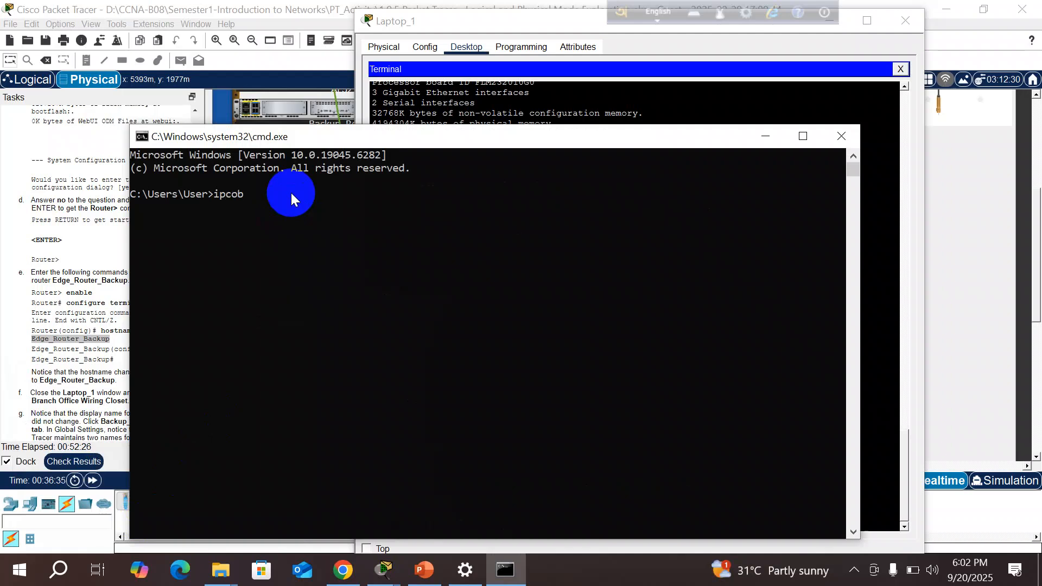
{"action": "key", "text": "BackSpace"}
{"action": "type", "text": "npig"}
{"action": "key", "text": "BackSpace"}
{"action": "key", "text": "BackSpace"}
{"action": "key", "text": "BackSpace"}
{"action": "type", "text": "fig"}
{"action": "key", "text": "Return"}
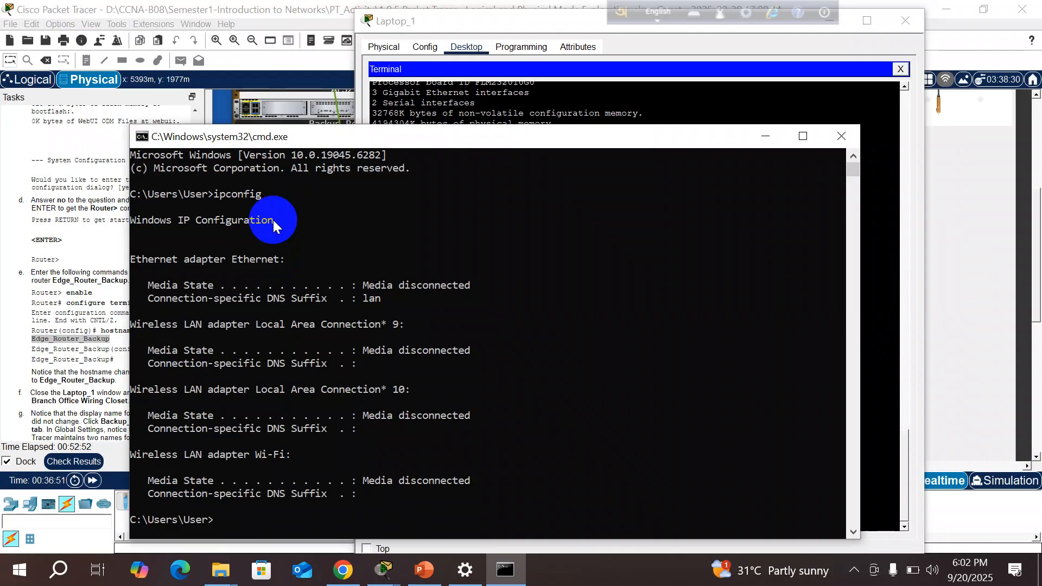
- Turn the computer's Wi-Fi off and back on, and return to the Windows command prompt
{"action": "left_click", "coordinate": [854, 570]}
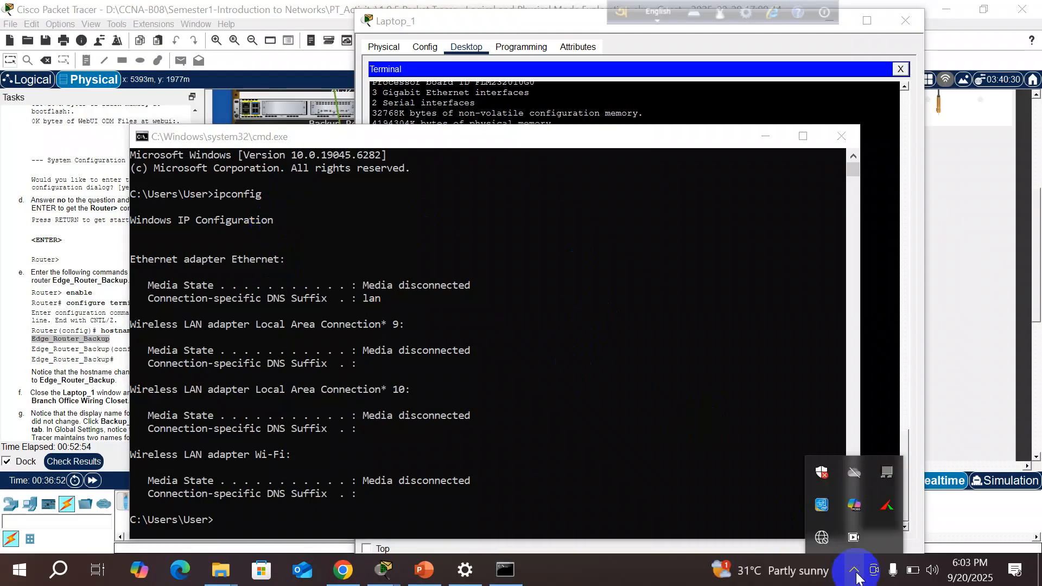
{"action": "left_click", "coordinate": [822, 546]}
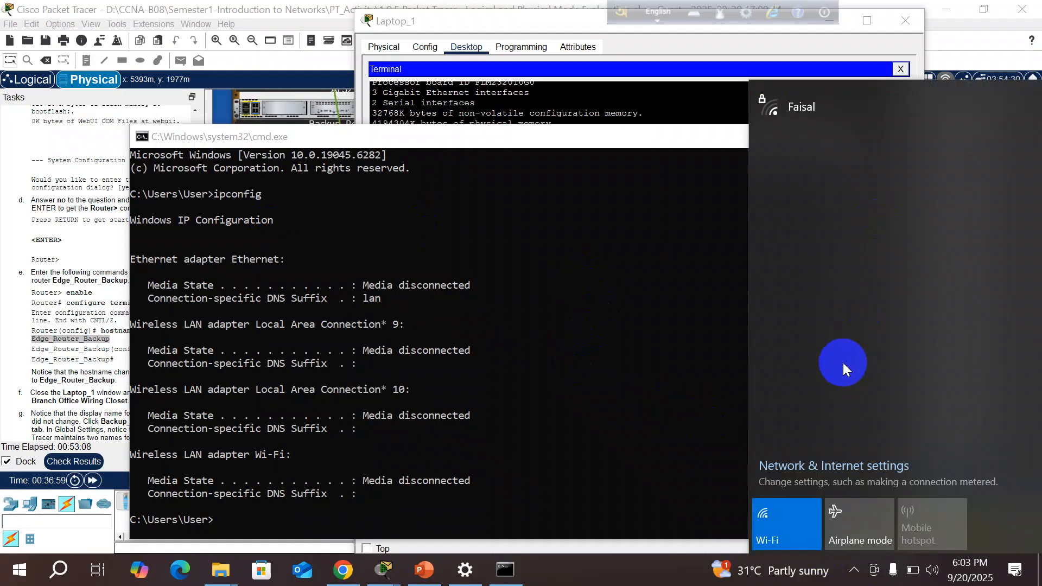
{"action": "left_click", "coordinate": [780, 511]}
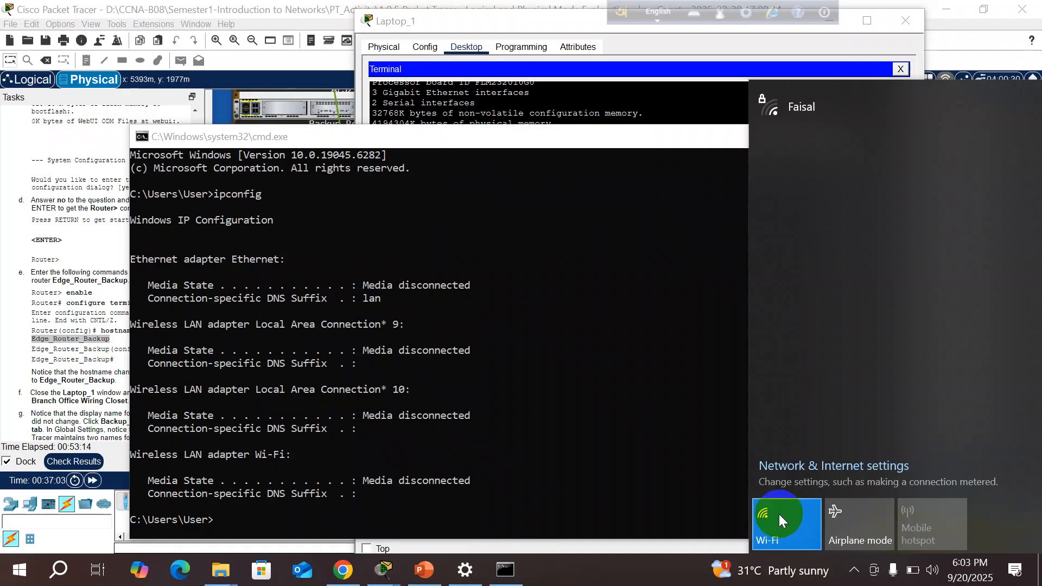
{"action": "left_click", "coordinate": [779, 514]}
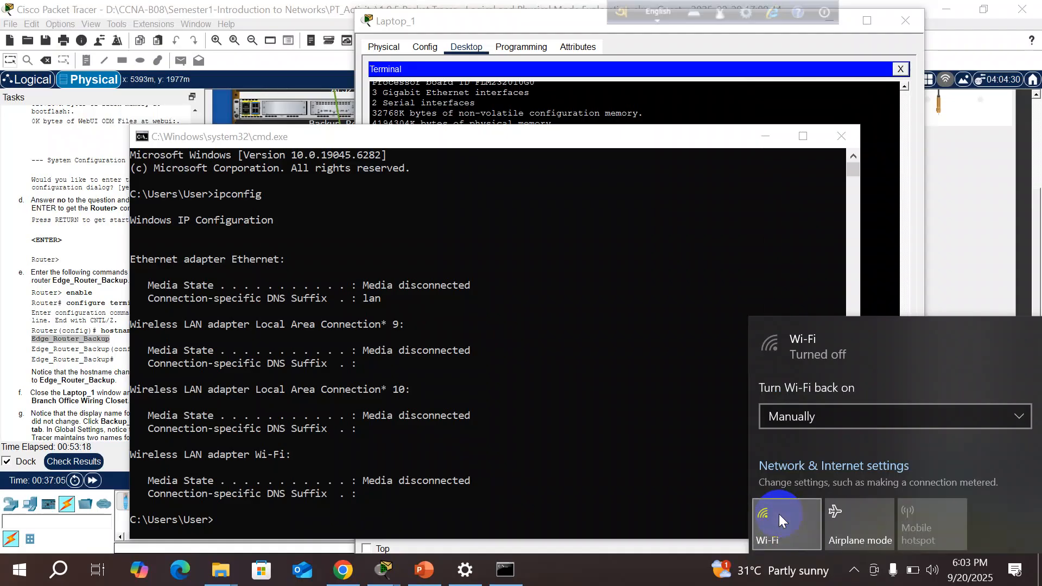
{"action": "left_click", "coordinate": [779, 514]}
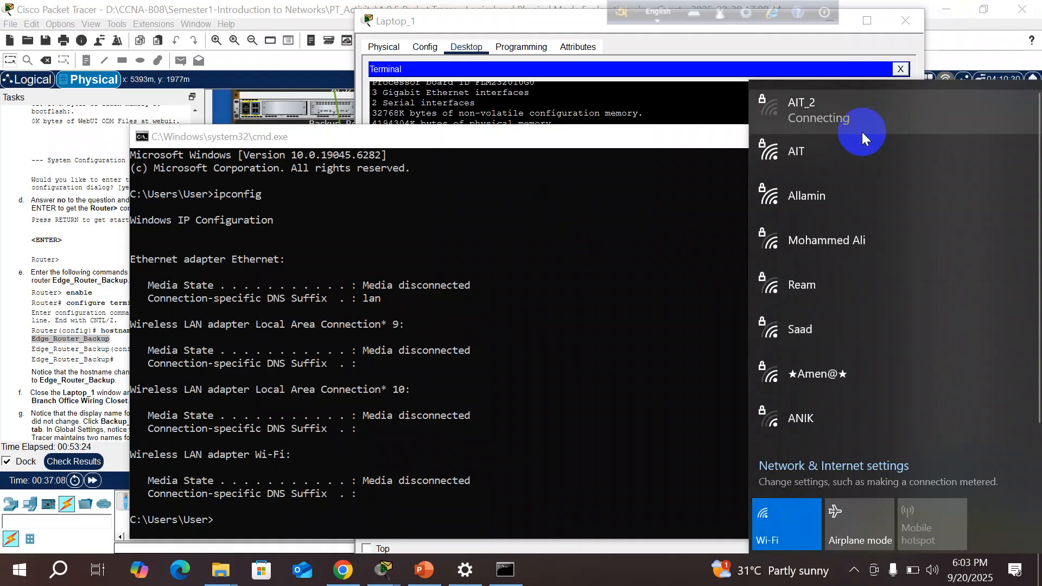
{"action": "left_click", "coordinate": [414, 524]}
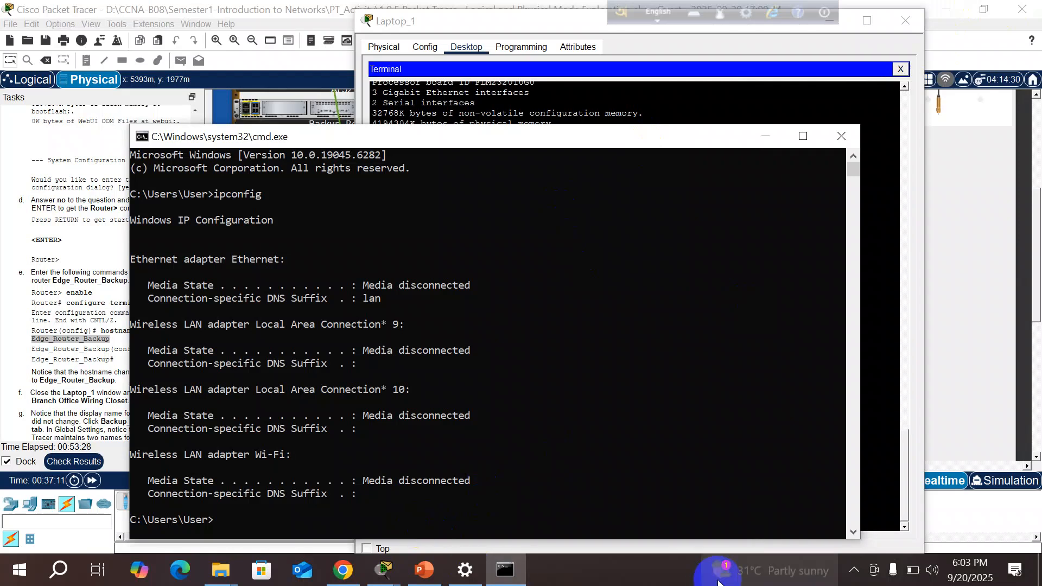
- Check the Wi-Fi connection status in the Windows network list and run ipconfig again in the command prompt
{"action": "left_click", "coordinate": [860, 566]}
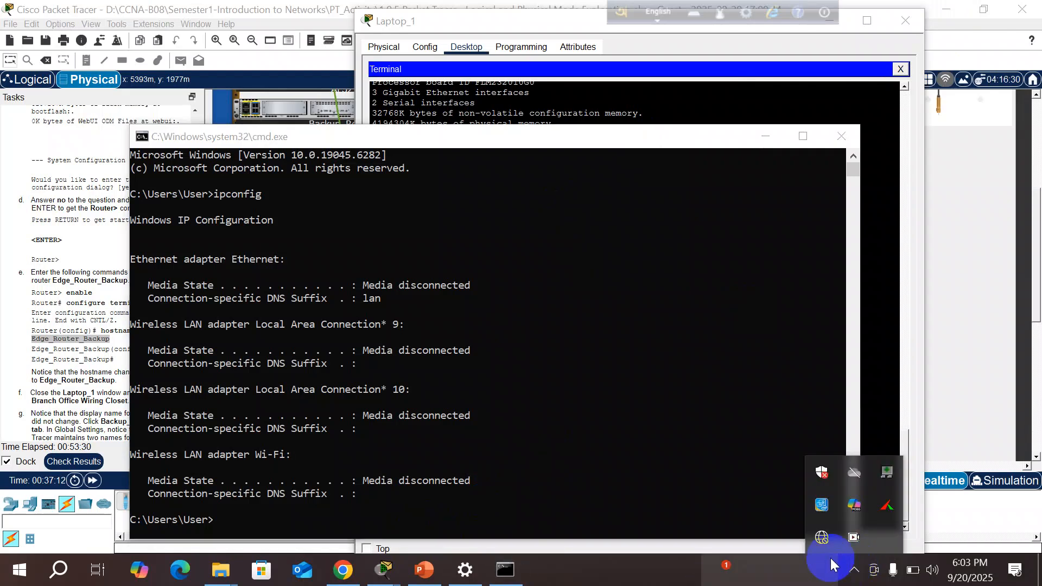
{"action": "left_click", "coordinate": [823, 539]}
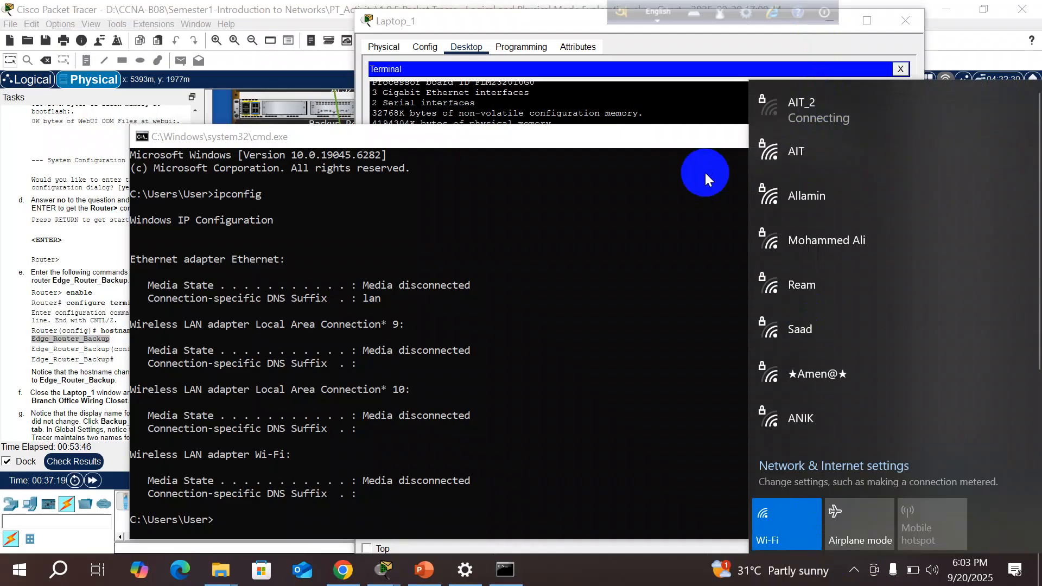
{"action": "left_click", "coordinate": [235, 529]}
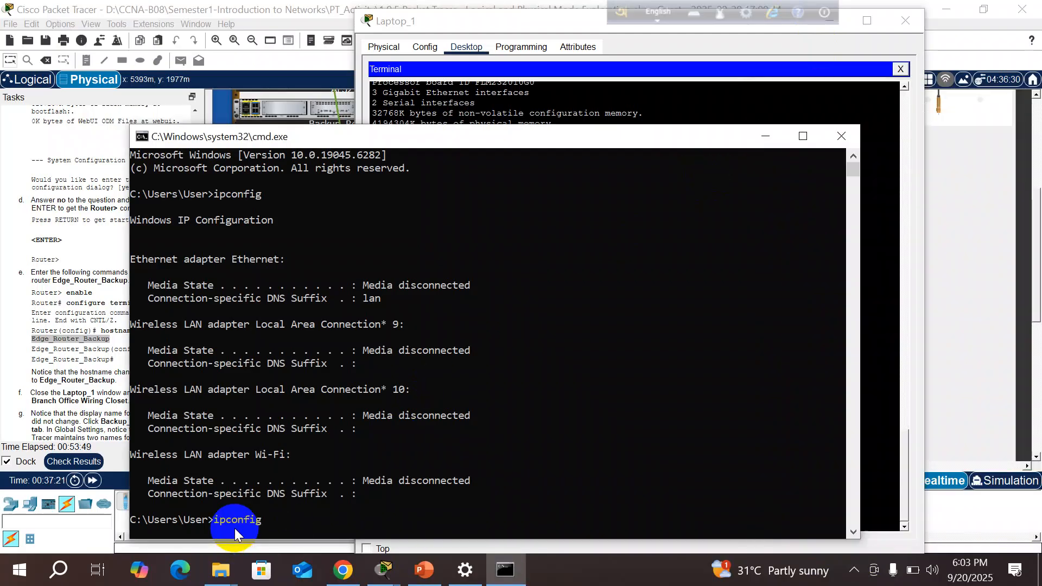
{"action": "key", "text": "Return"}
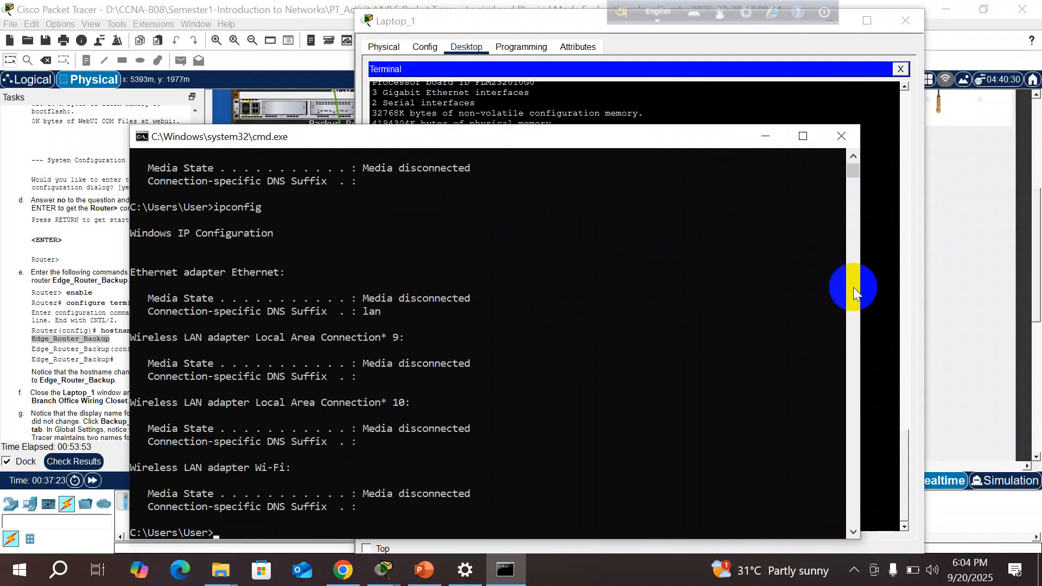
- Try to connect the computer to the AIT_2 Wi-Fi network from the Windows network list
{"action": "left_click", "coordinate": [856, 573]}
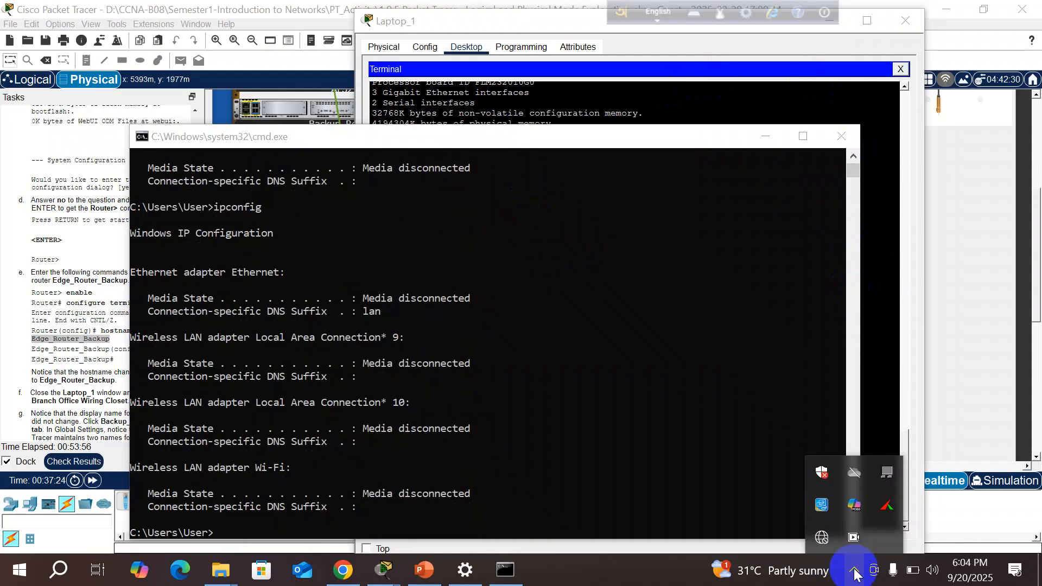
{"action": "left_click", "coordinate": [822, 537]}
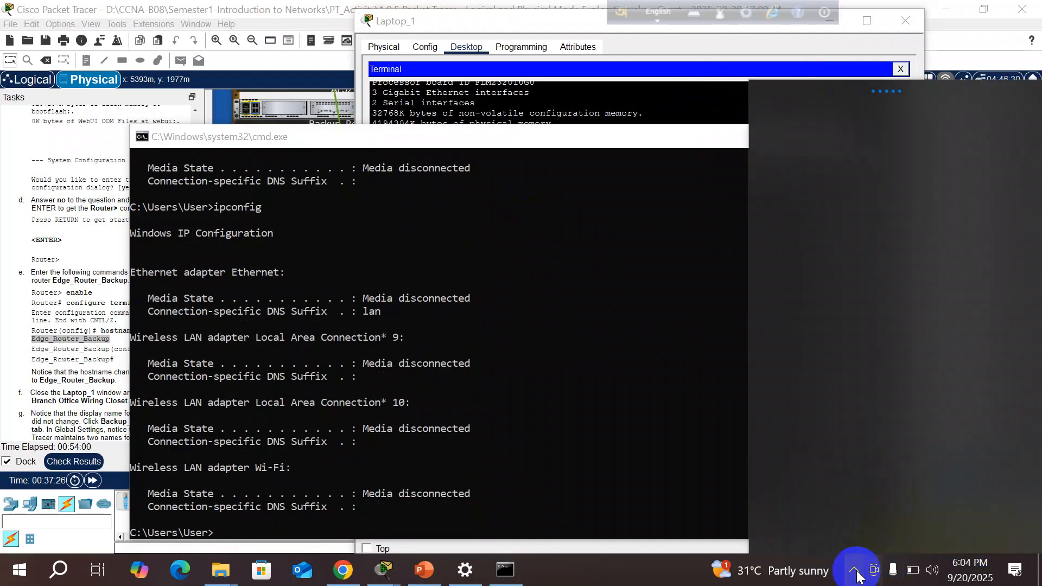
{"action": "left_click", "coordinate": [875, 571]}
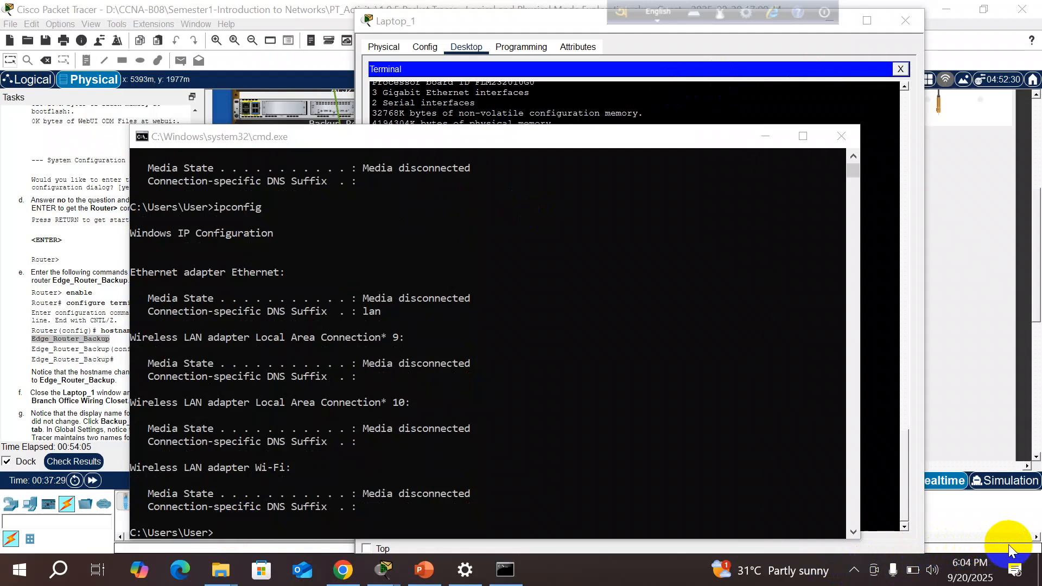
{"action": "left_click", "coordinate": [675, 333]}
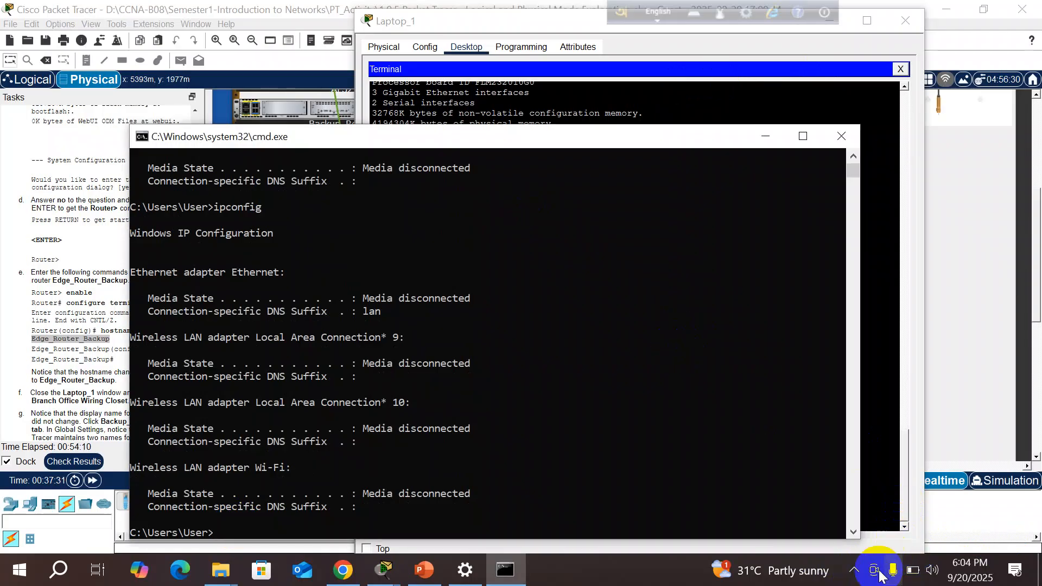
{"action": "left_click", "coordinate": [855, 570]}
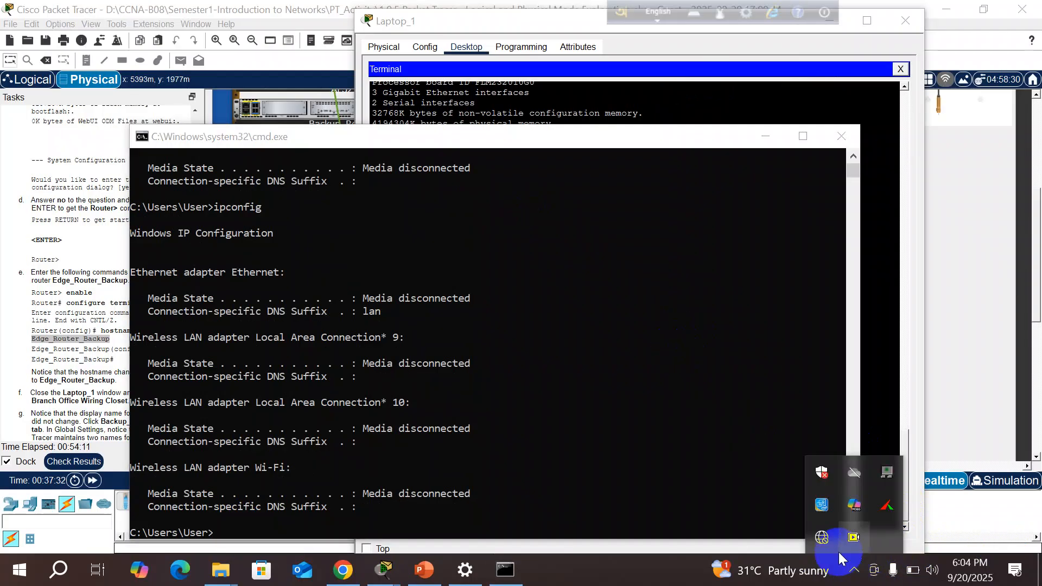
{"action": "left_click", "coordinate": [823, 539]}
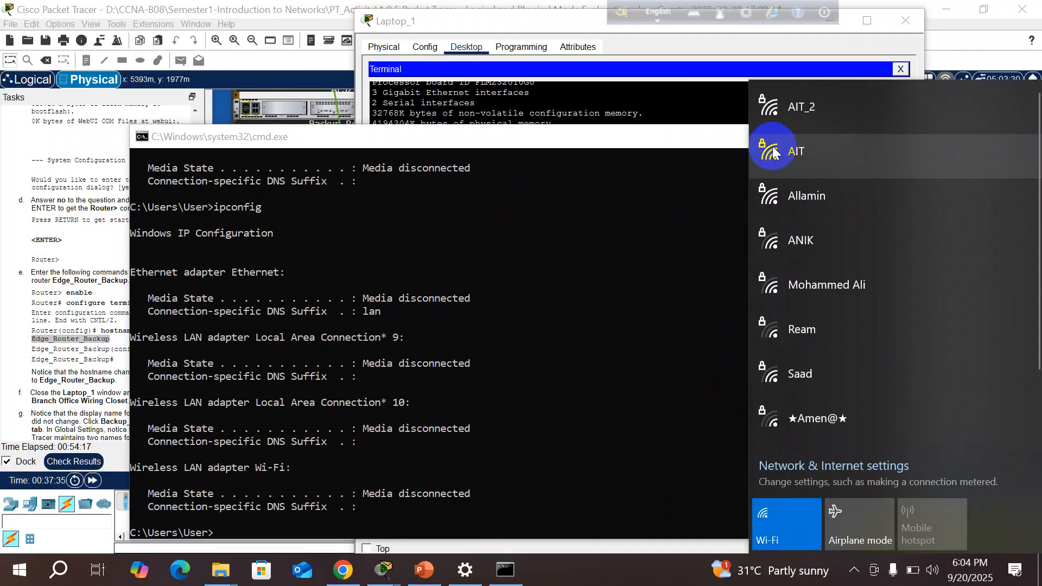
{"action": "left_click", "coordinate": [826, 98]}
{"action": "left_click", "coordinate": [965, 178]}
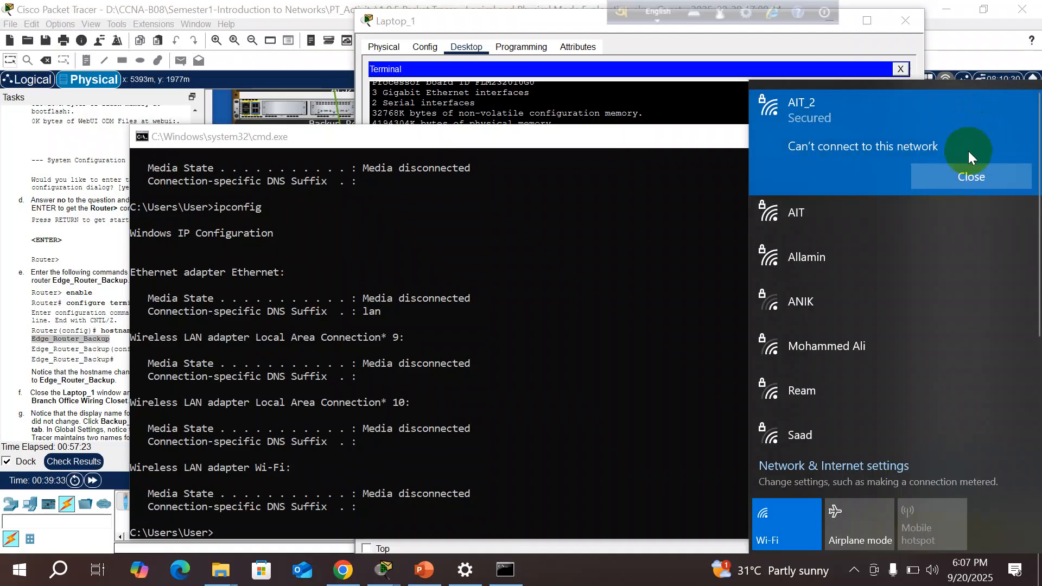
{"action": "left_click", "coordinate": [968, 171]}
{"action": "left_click", "coordinate": [969, 171]}
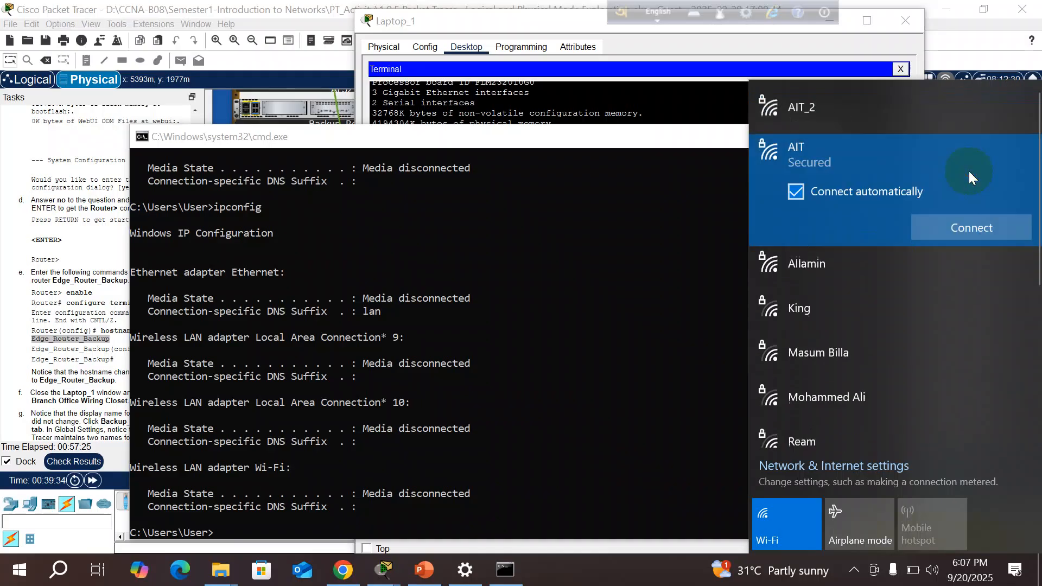
- Clear away the Packet Tracer main window and the Windows command prompt, and switch to the Chrome browser
{"action": "left_click", "coordinate": [954, 12]}
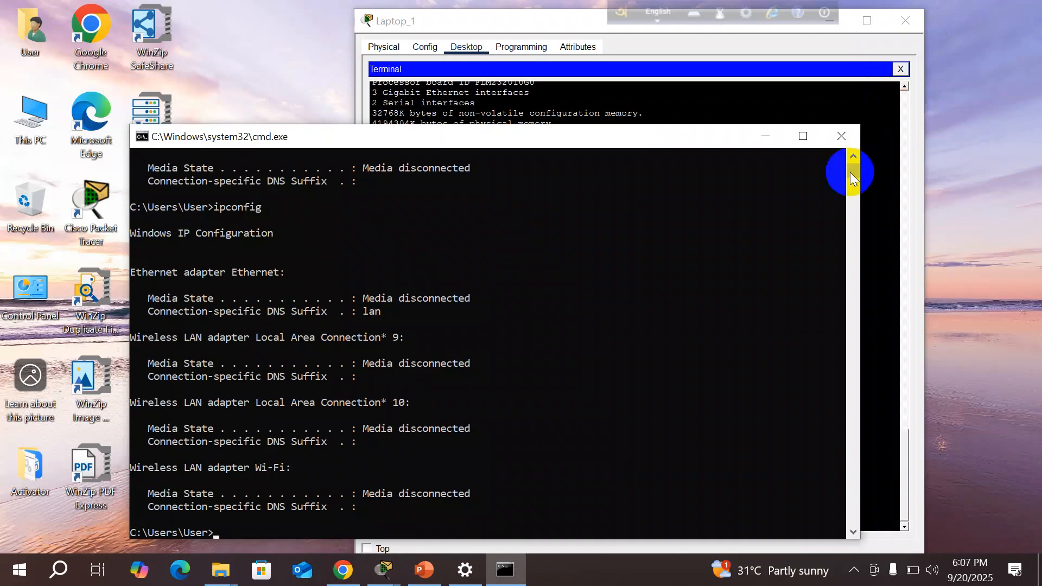
{"action": "left_click", "coordinate": [840, 137]}
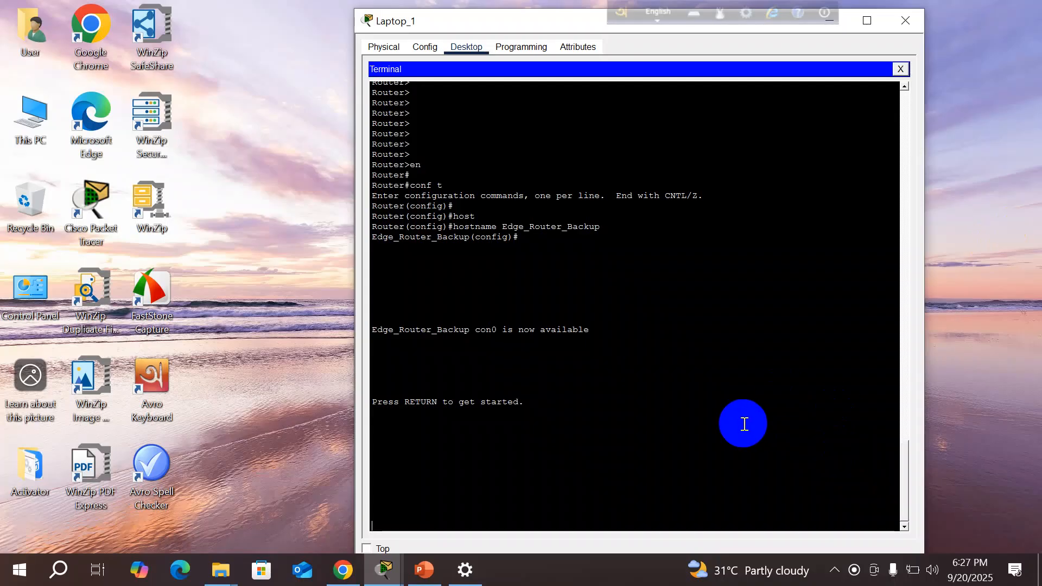
{"action": "left_click", "coordinate": [343, 570]}
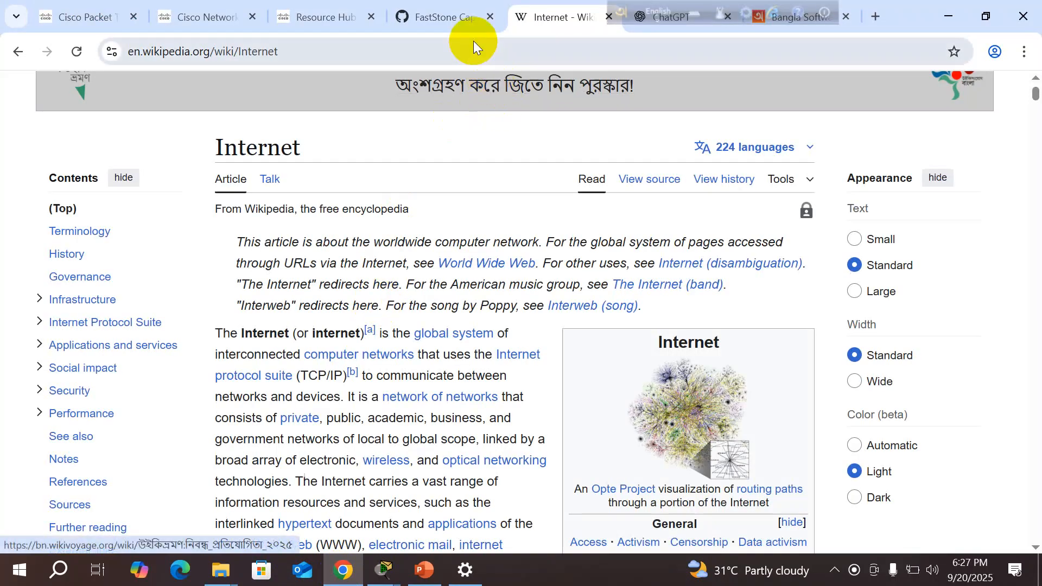
- Replace the Wikipedia page with a Google search for google
{"action": "double_click", "coordinate": [471, 43]}
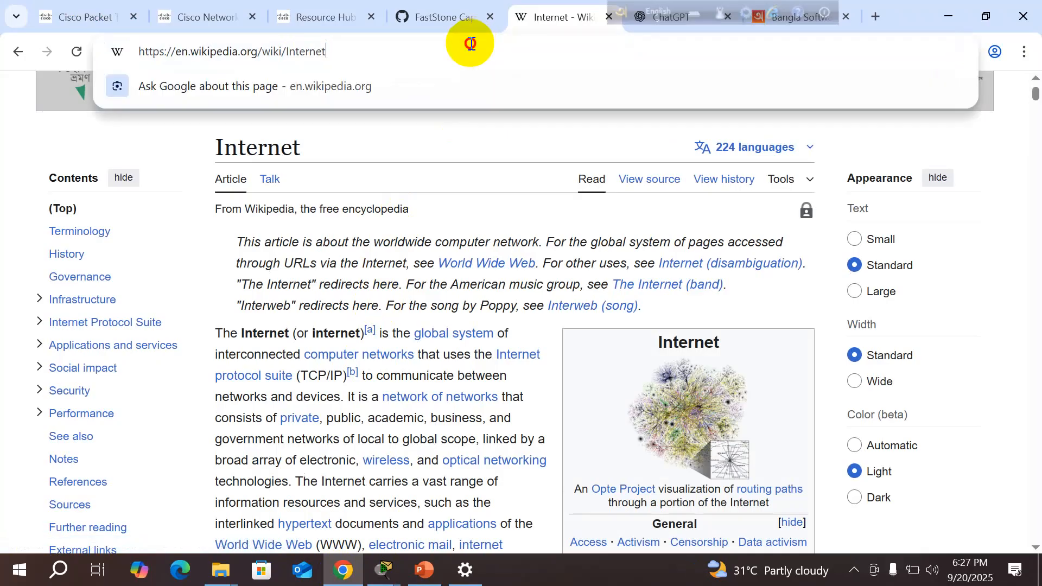
{"action": "left_click", "coordinate": [471, 43]}
{"action": "triple_click", "coordinate": [472, 43]}
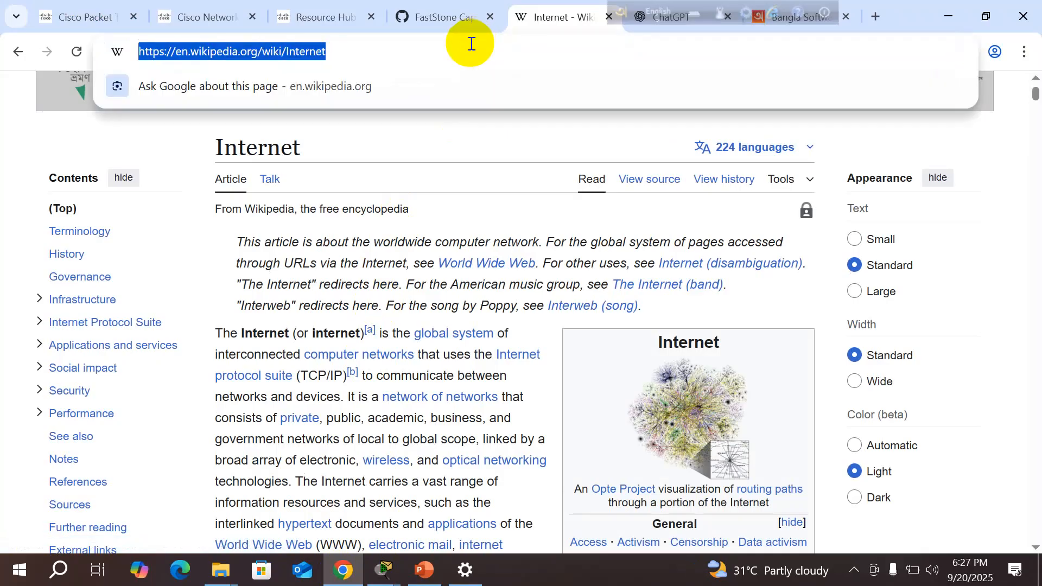
{"action": "type", "text": "g"}
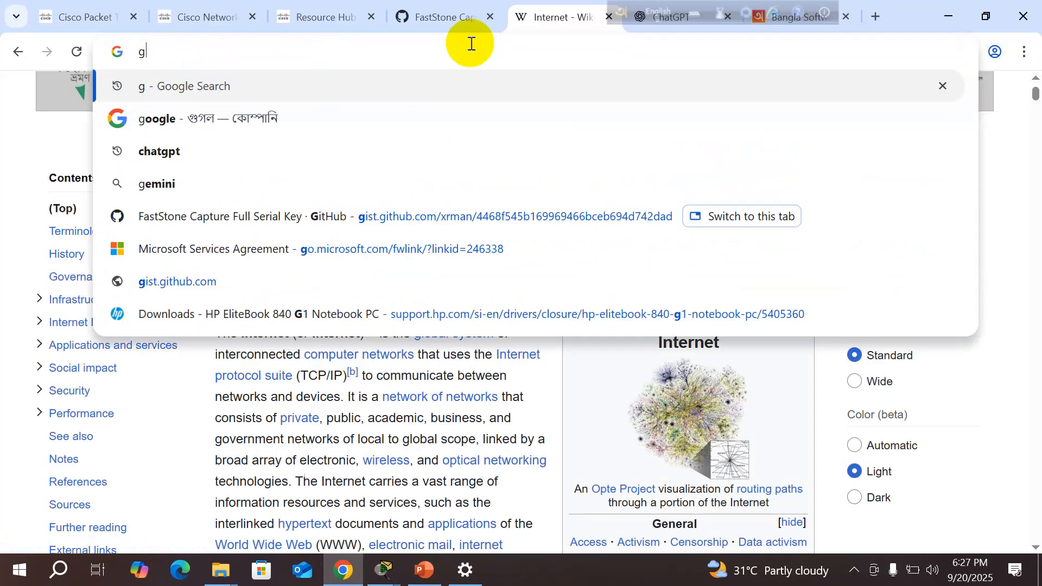
{"action": "type", "text": "oo"}
{"action": "key", "text": "Return"}
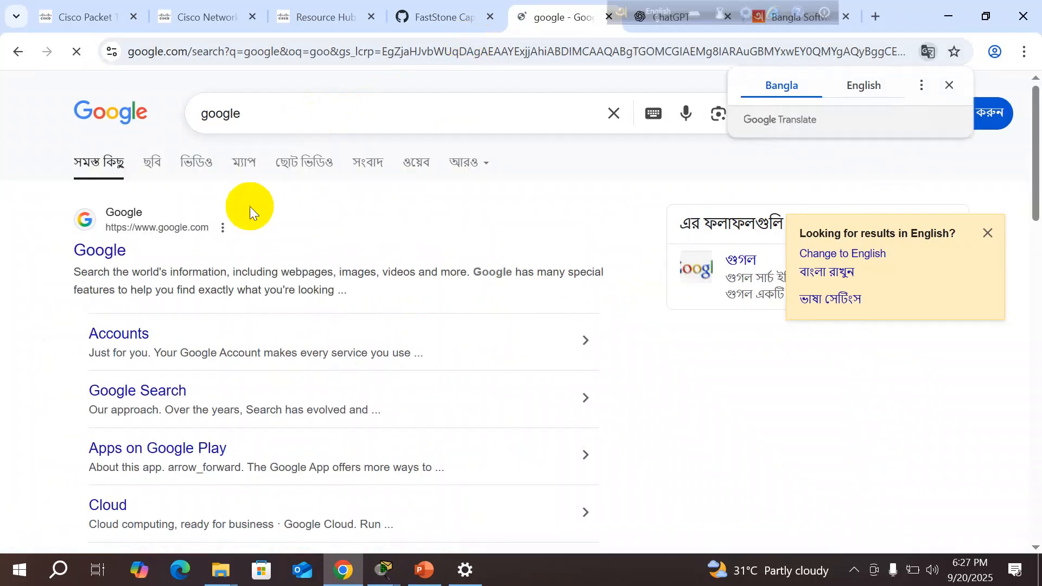
- Search Google for putty download and open the Chiark/Greenend page Download PuTTY: latest release (0.83)
{"action": "left_click", "coordinate": [296, 119]}
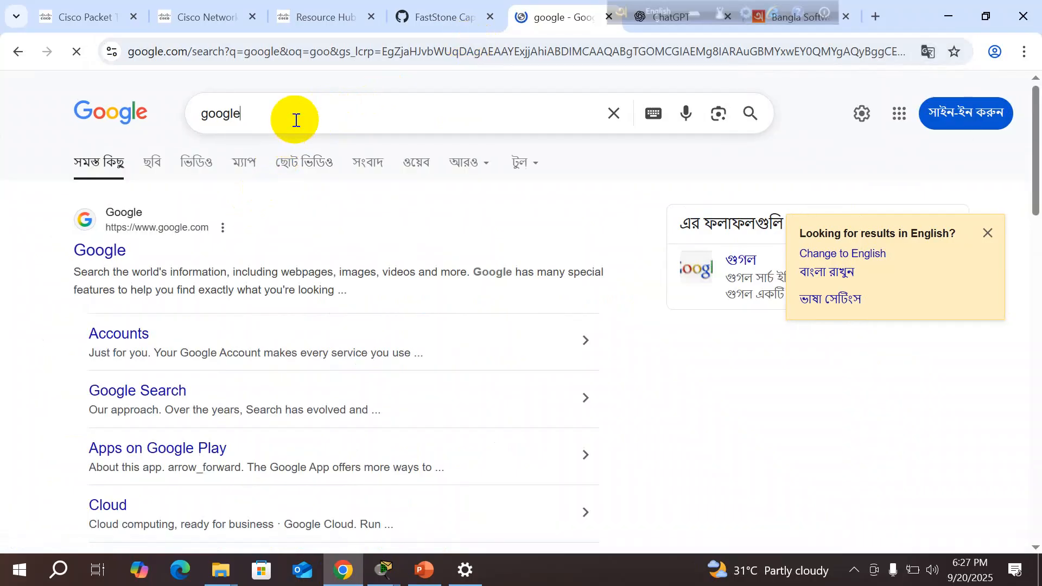
{"action": "key", "text": "BackSpace"}
{"action": "key", "text": "BackSpace"}
{"action": "key", "text": "BackSpace"}
{"action": "key", "text": "BackSpace"}
{"action": "key", "text": "BackSpace"}
{"action": "key", "text": "BackSpace"}
{"action": "type", "text": "putt"}
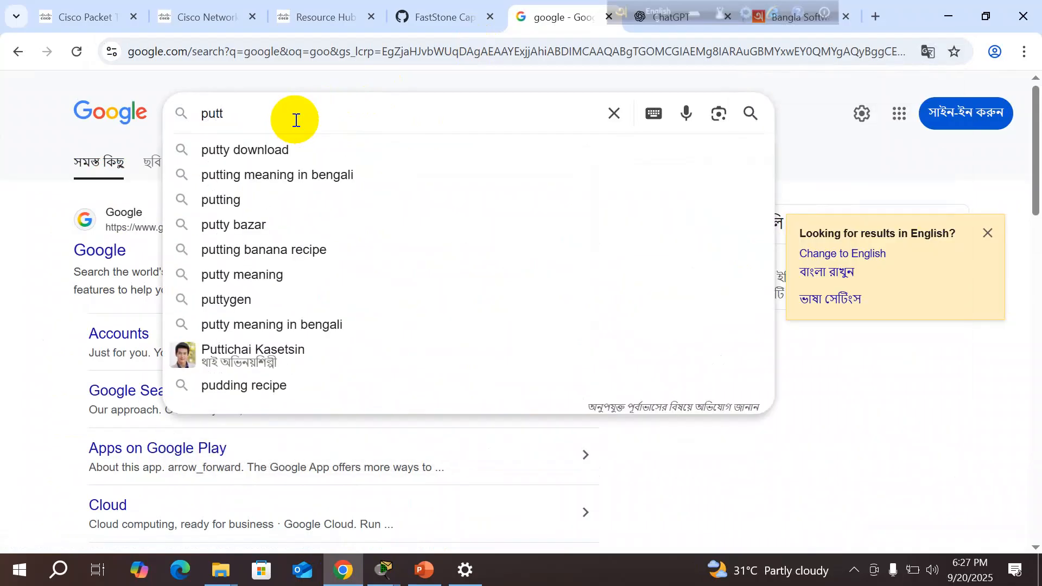
{"action": "left_click", "coordinate": [256, 146]}
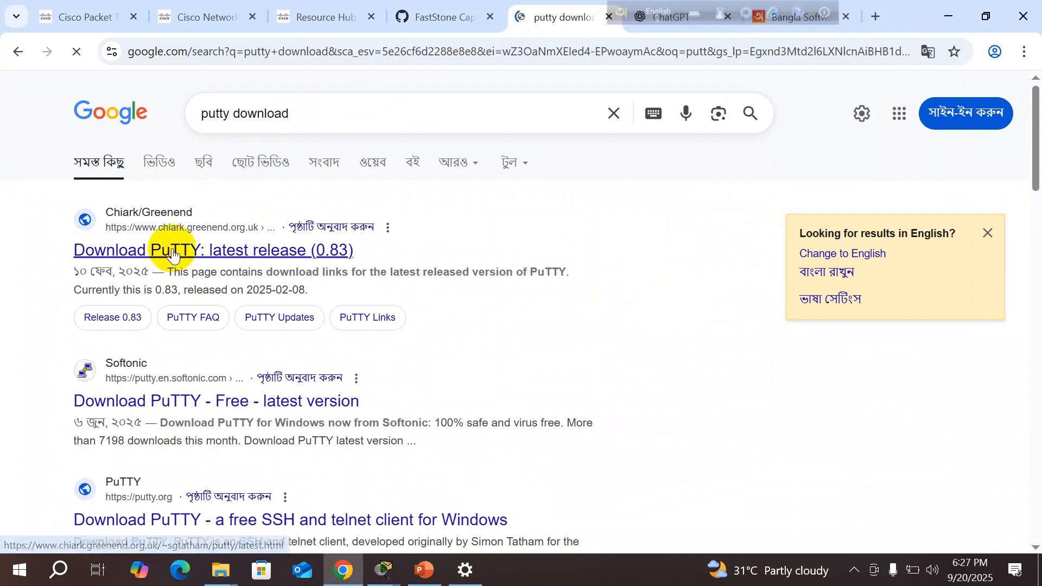
{"action": "left_click", "coordinate": [173, 251]}
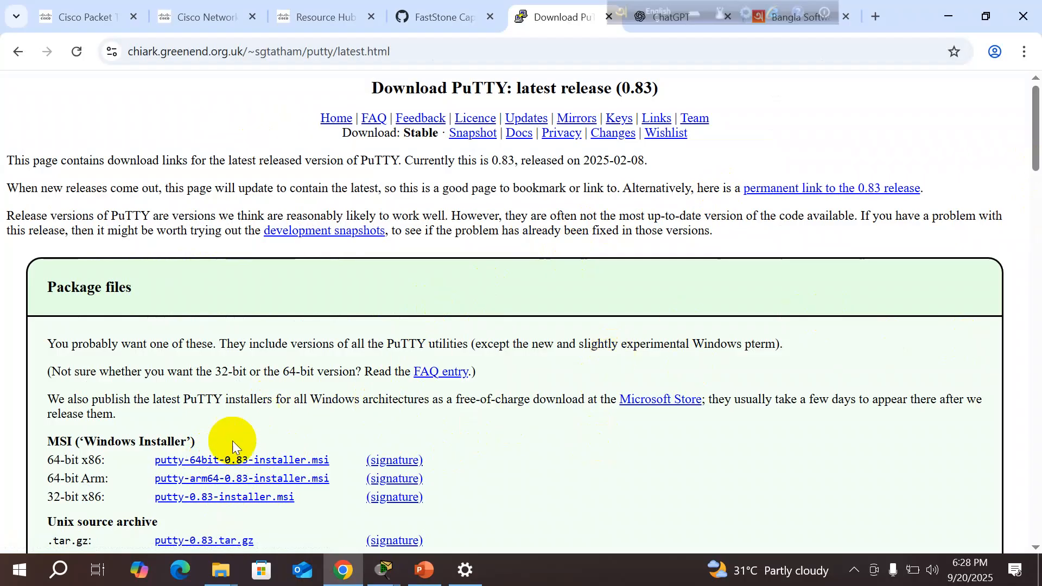
- Download the 64-bit x86 installer putty-64bit-0.83-installer.msi and launch it from the recent downloads
{"action": "left_click", "coordinate": [235, 459]}
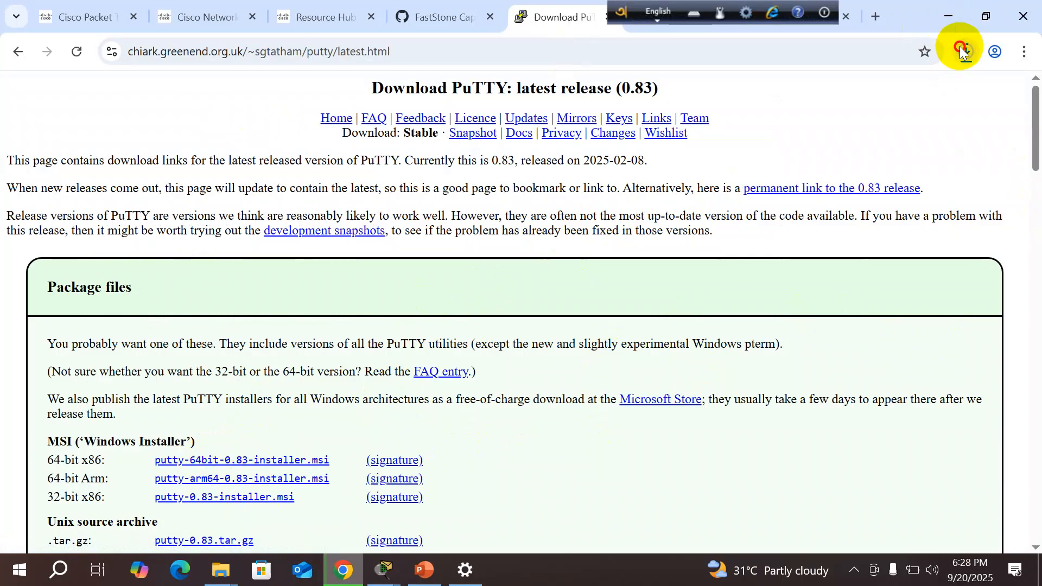
{"action": "left_click", "coordinate": [962, 53]}
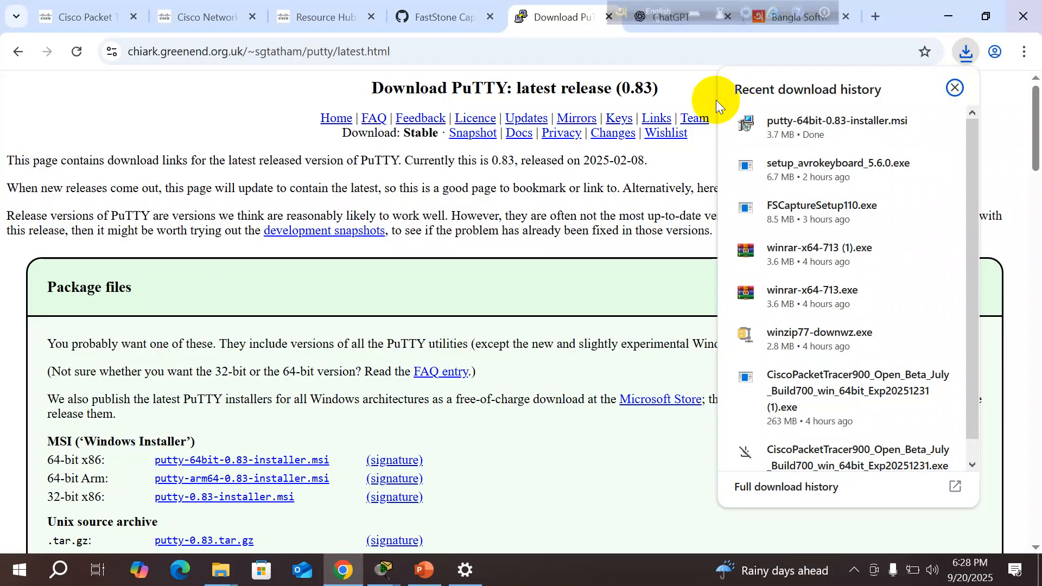
{"action": "left_click", "coordinate": [793, 140]}
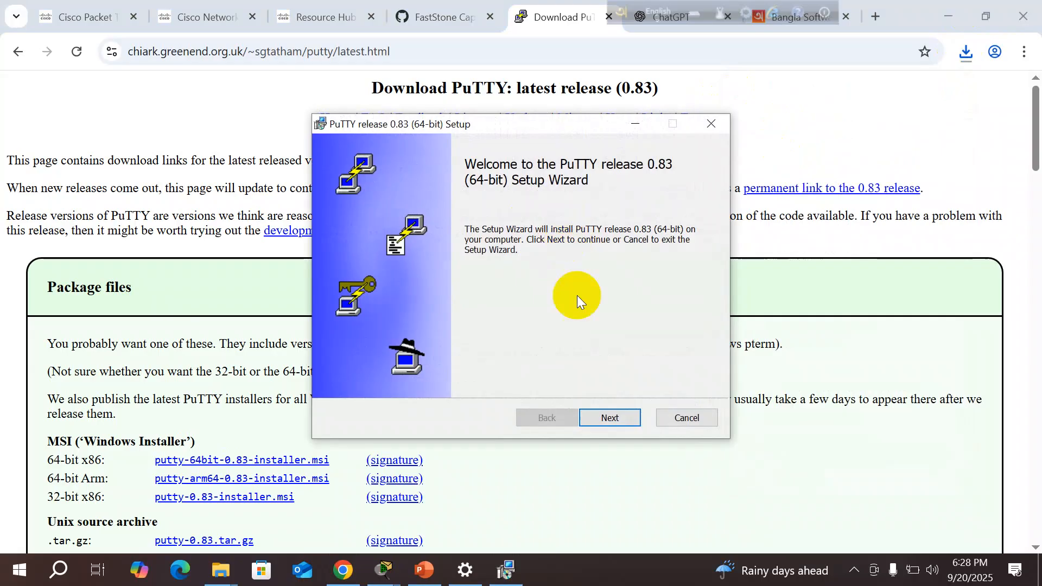
- Install PuTTY 0.83 in the default folder C:\Program Files\PuTTY\, finish the setup, and clear away the browser and the README
{"action": "left_click", "coordinate": [597, 418]}
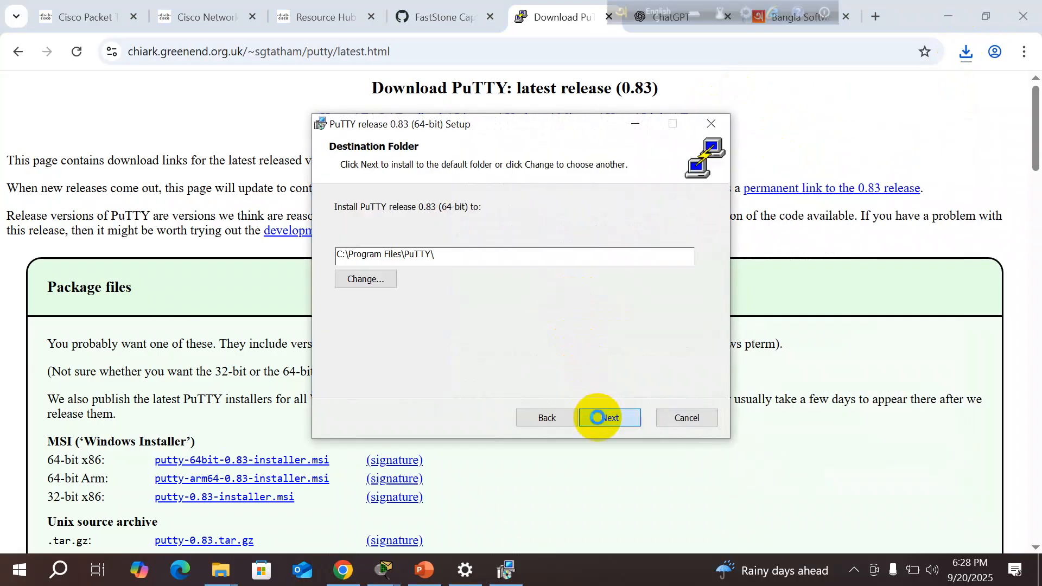
{"action": "left_click", "coordinate": [599, 419]}
{"action": "left_click", "coordinate": [595, 418]}
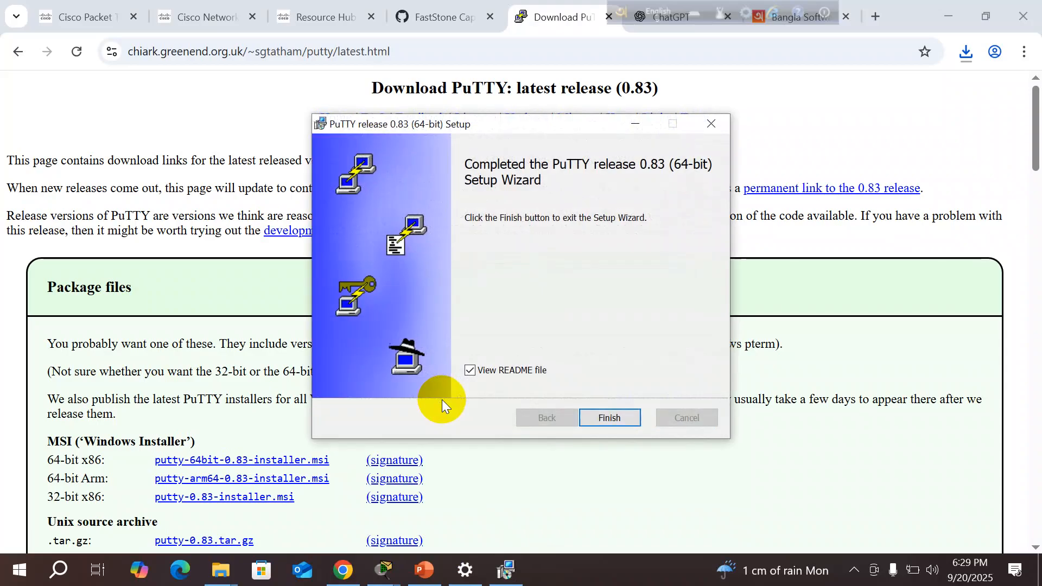
{"action": "left_click", "coordinate": [610, 418]}
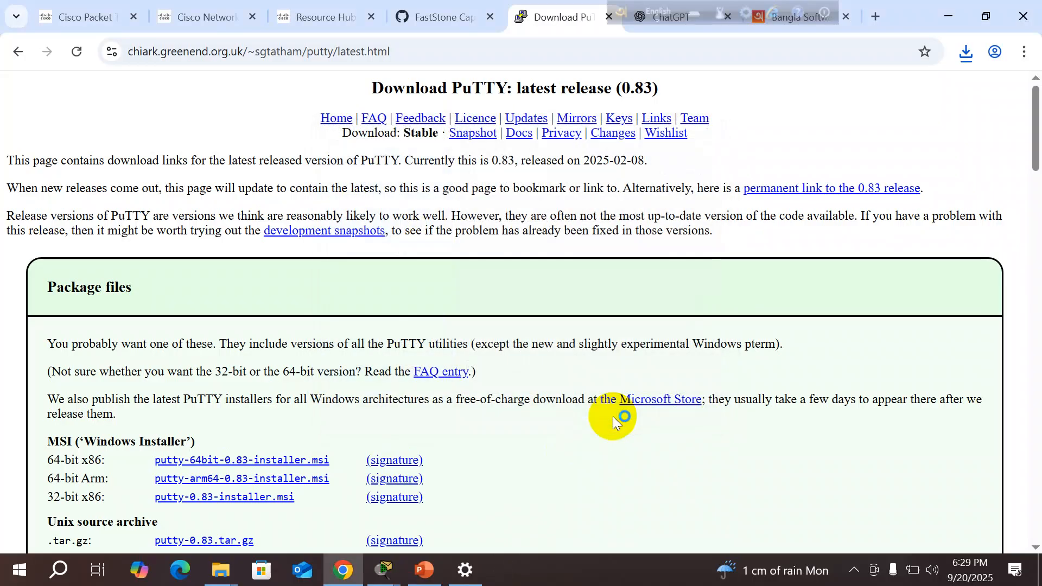
{"action": "left_click", "coordinate": [944, 10]}
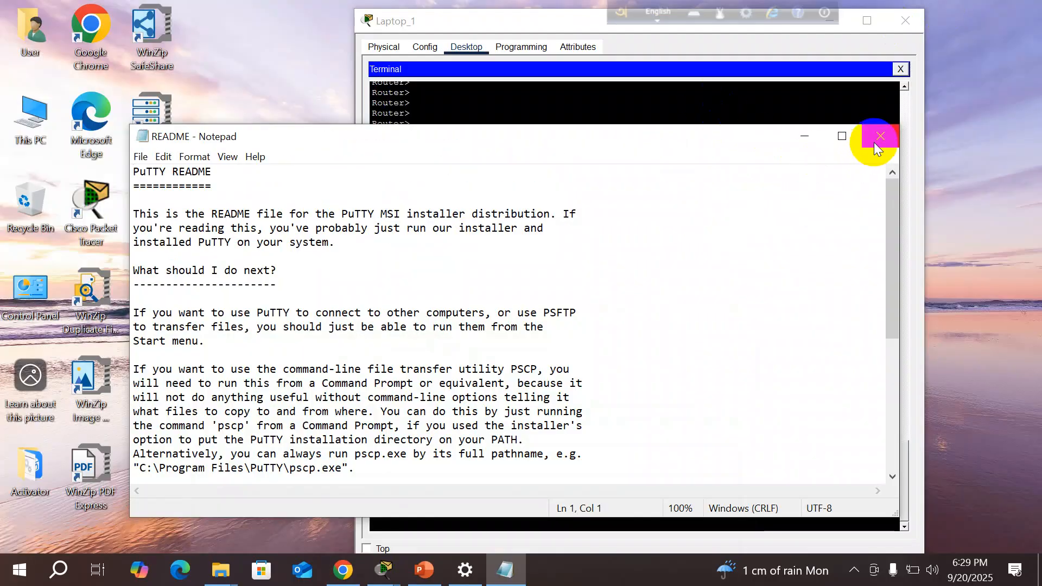
{"action": "left_click", "coordinate": [874, 143]}
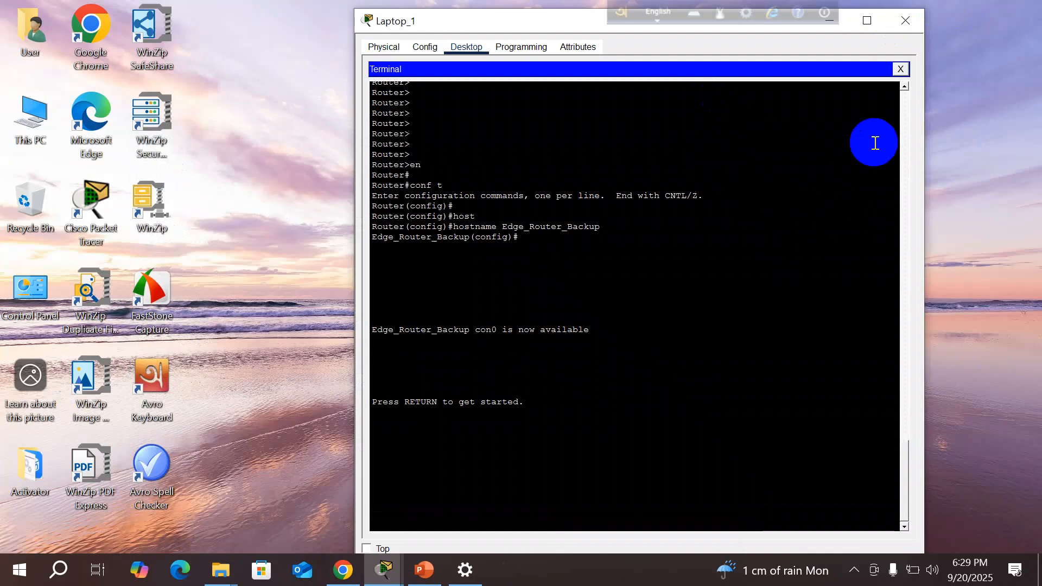
- Find and launch PuTTY through the Windows search, and set its connection type to Serial
{"action": "left_click", "coordinate": [59, 570]}
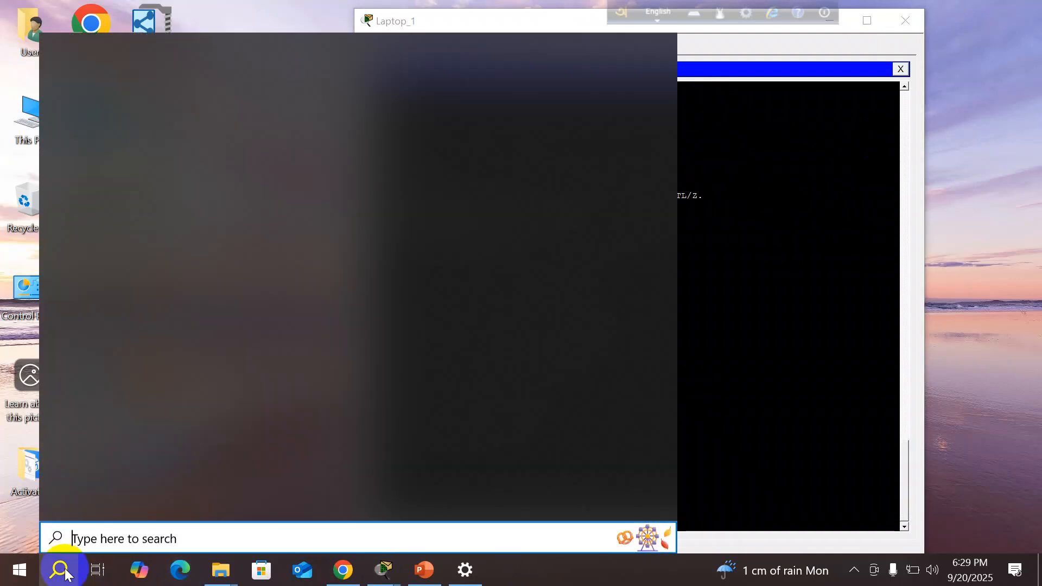
{"action": "type", "text": "pu"}
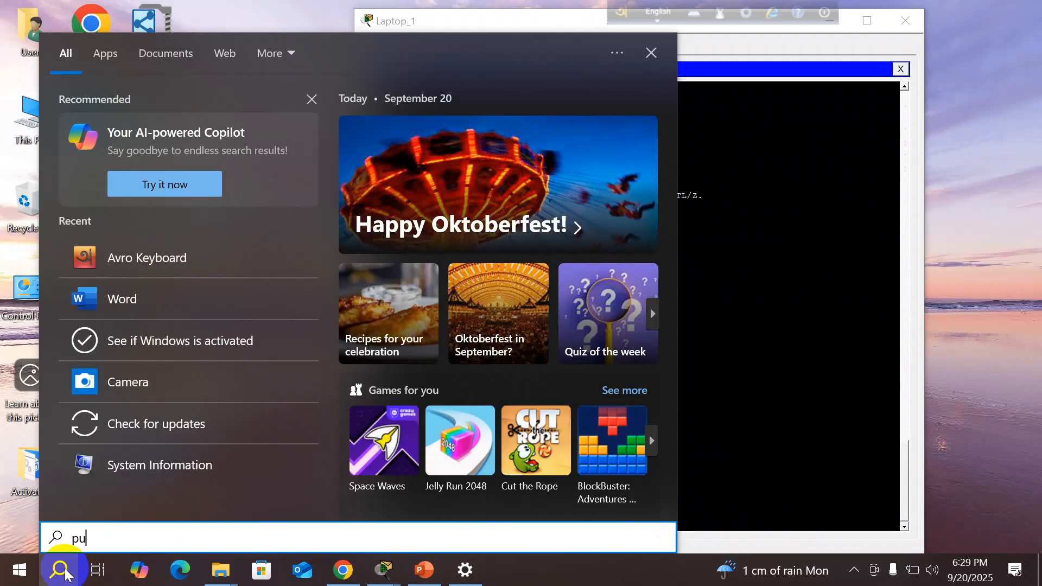
{"action": "type", "text": "tt"}
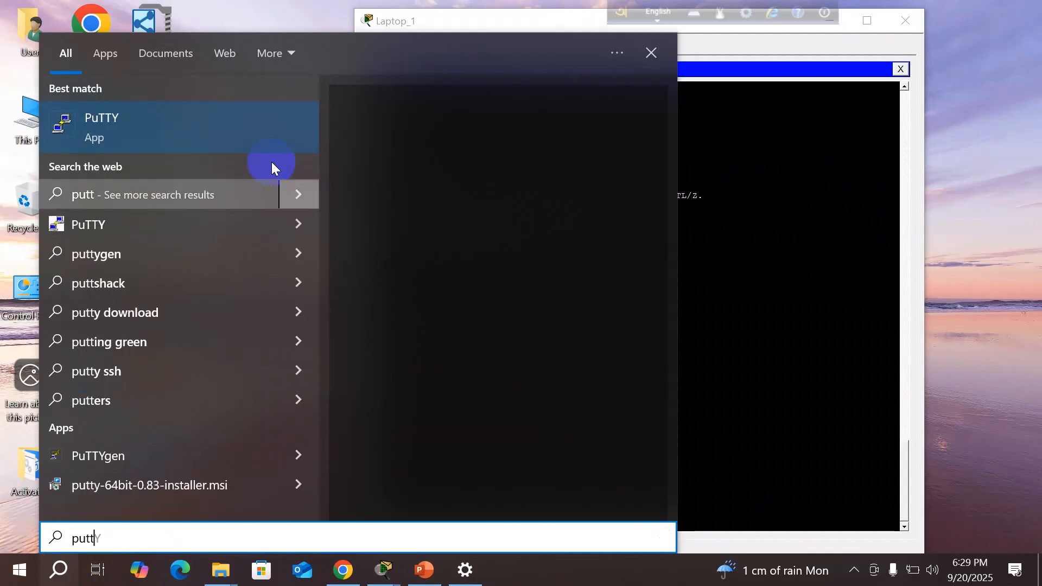
{"action": "left_click", "coordinate": [240, 143]}
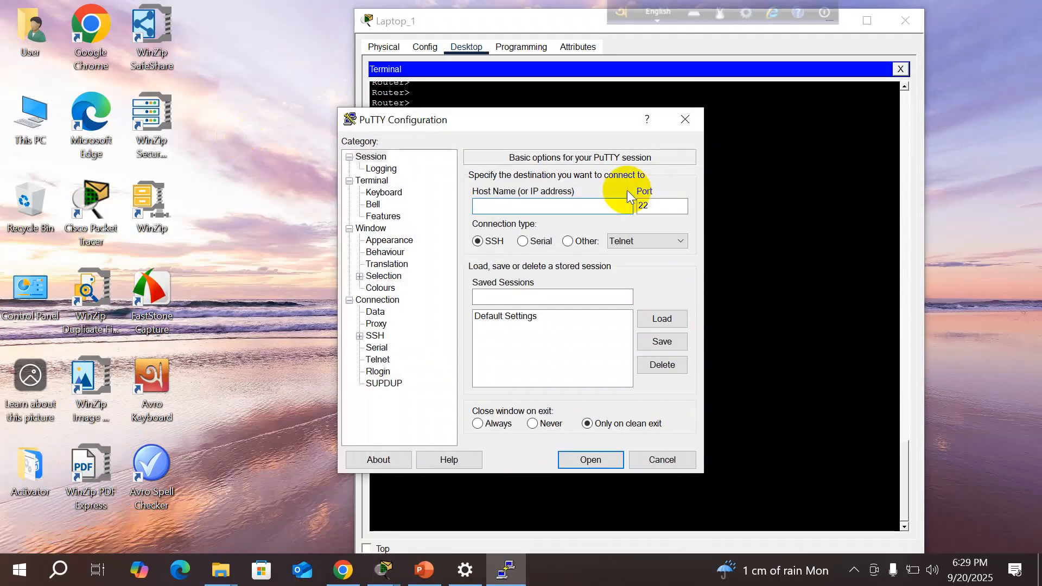
{"action": "left_click", "coordinate": [524, 242]}
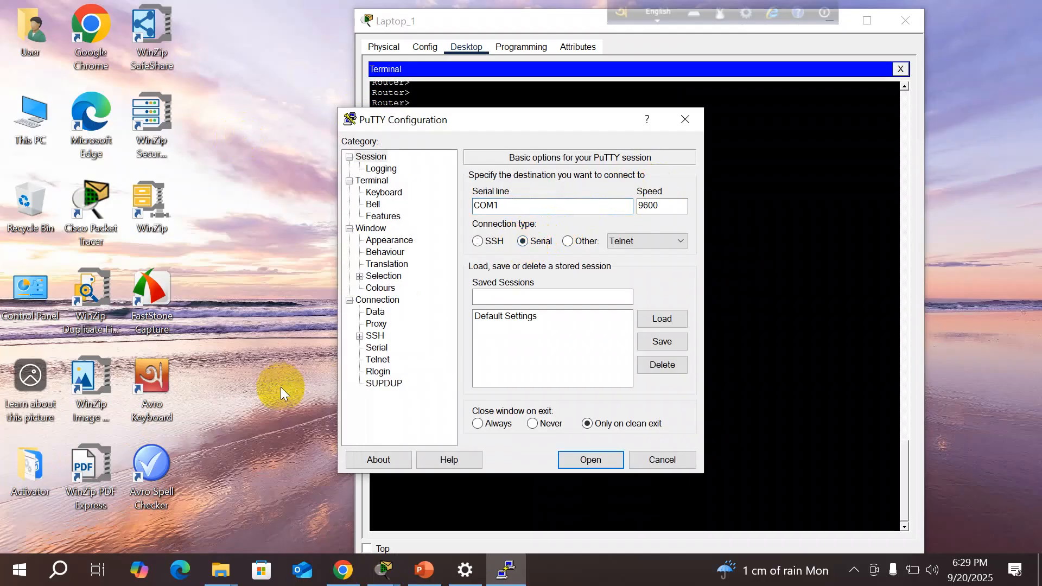
- Look up the computer's serial port number under Ports (COM & LPT) in the Device Manager of Computer Management
{"action": "left_click", "coordinate": [26, 116]}
{"action": "right_click", "coordinate": [25, 110]}
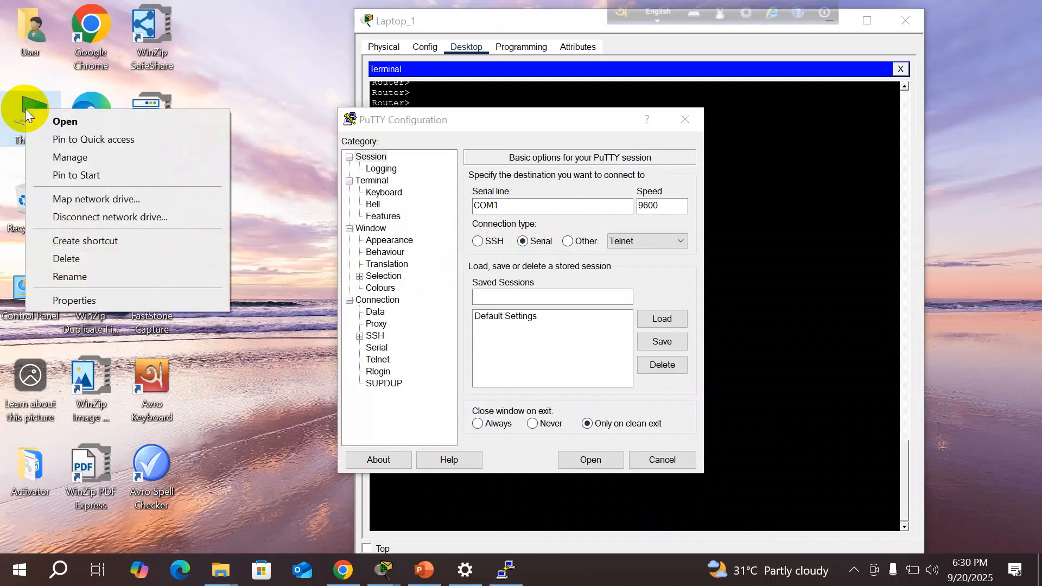
{"action": "left_click", "coordinate": [92, 153]}
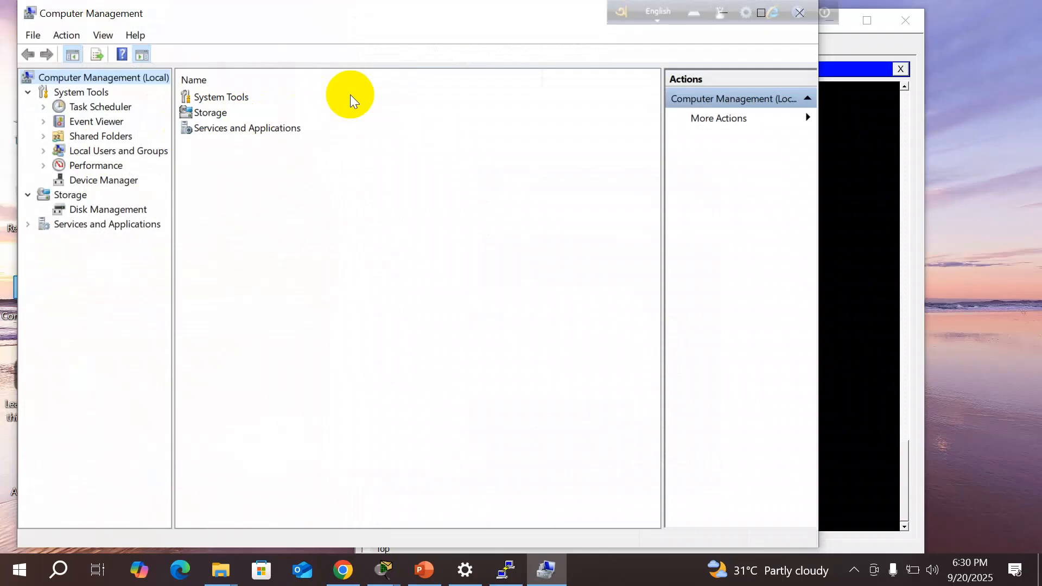
{"action": "left_click", "coordinate": [96, 184]}
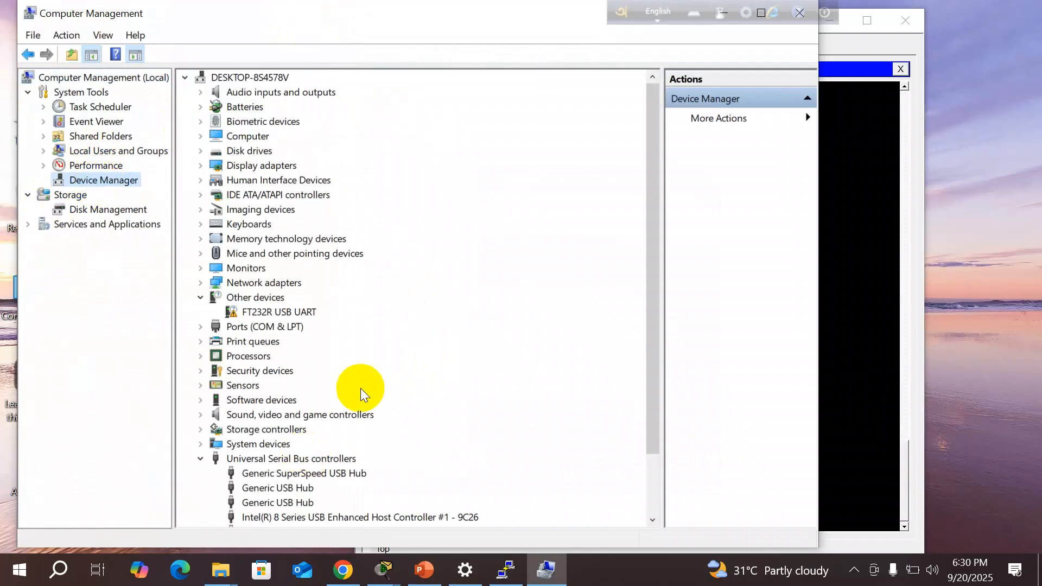
{"action": "left_click", "coordinate": [242, 330]}
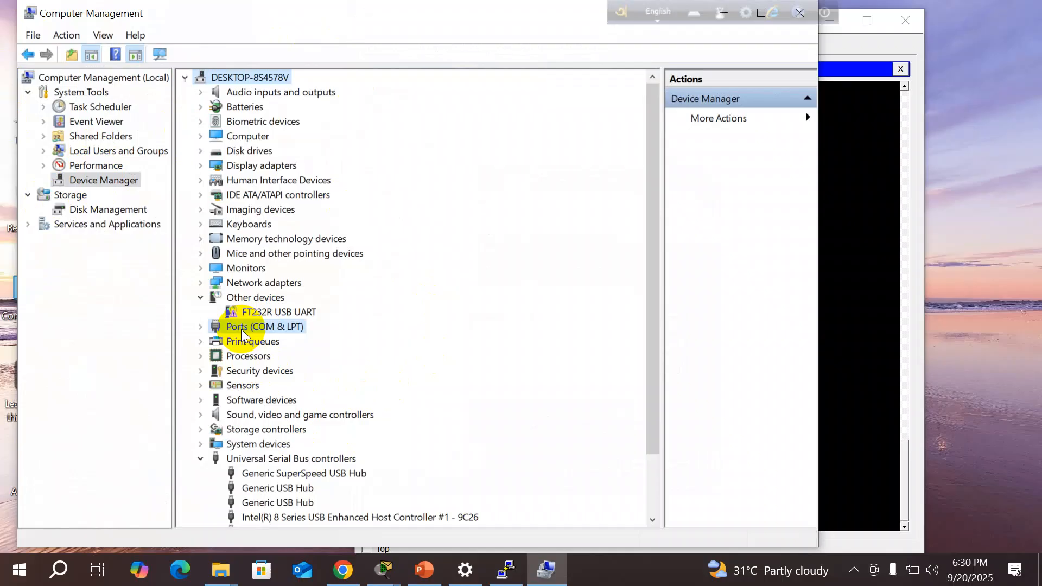
{"action": "left_click", "coordinate": [201, 328]}
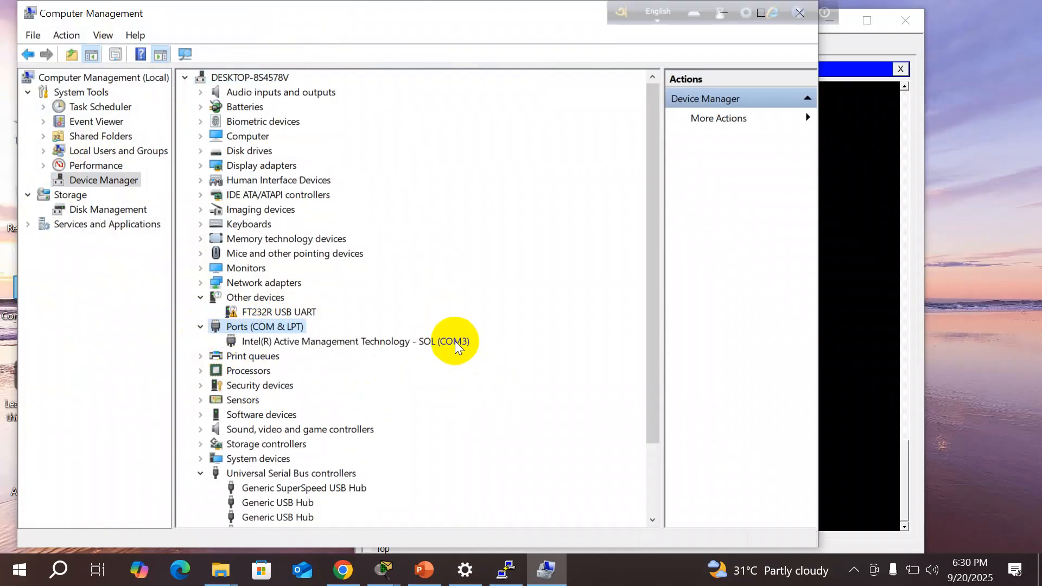
- Return to PuTTY Configuration, set the serial line to COM3, and open the session
{"action": "left_click", "coordinate": [839, 37]}
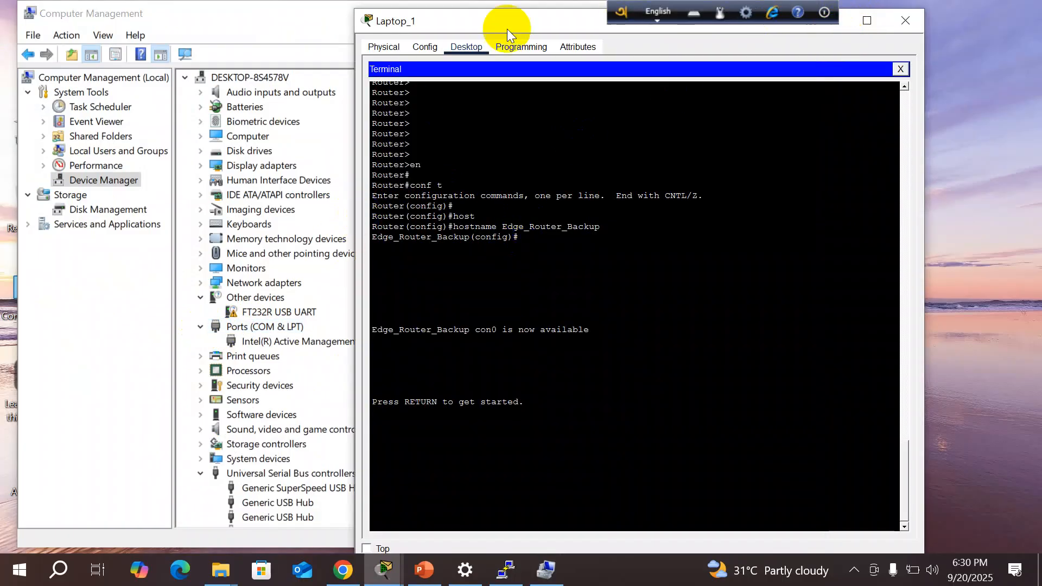
{"action": "left_click", "coordinate": [505, 569]}
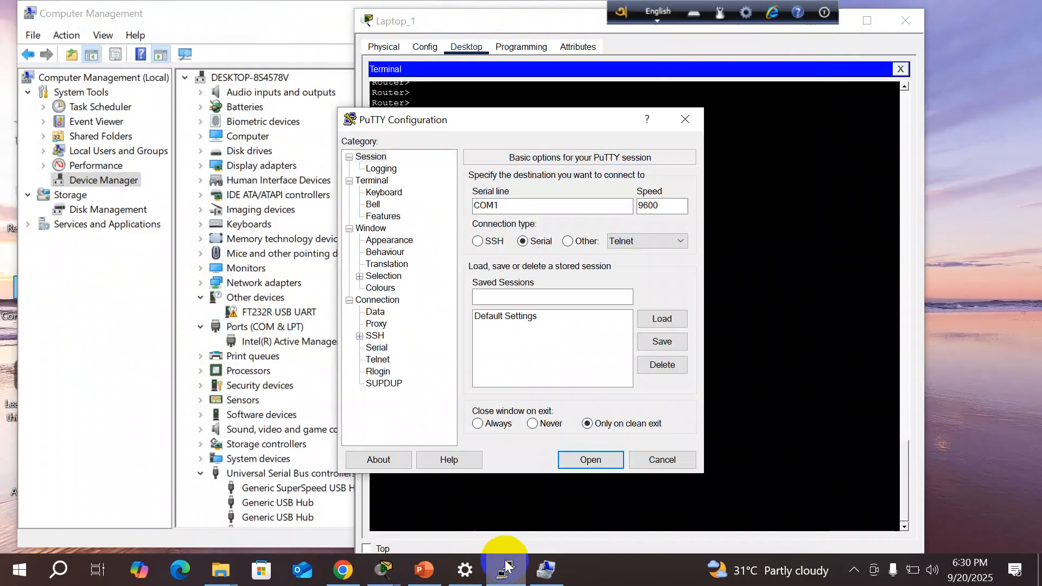
{"action": "left_click", "coordinate": [524, 208]}
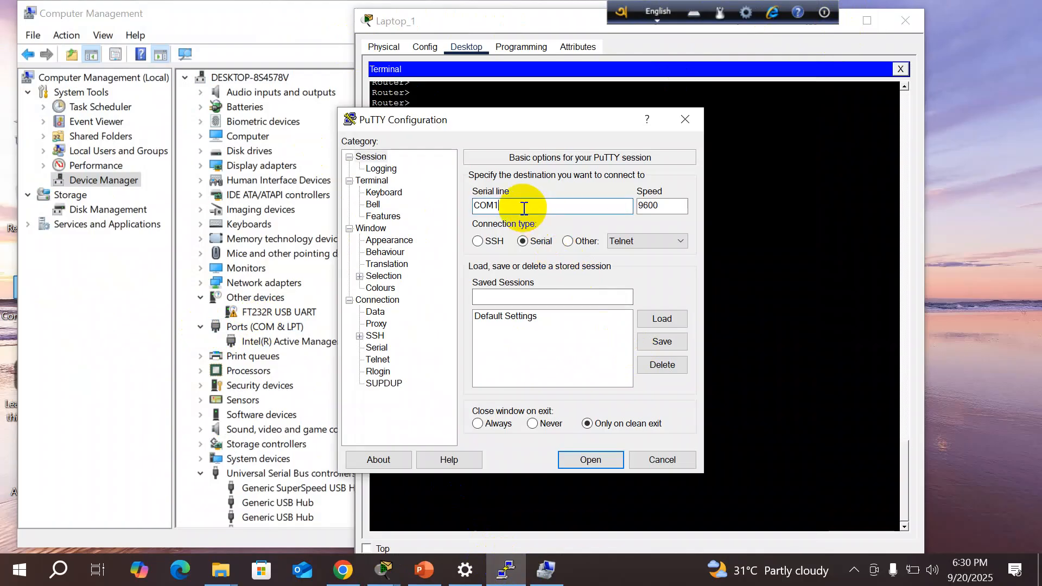
{"action": "key", "text": "BackSpace"}
{"action": "type", "text": "3"}
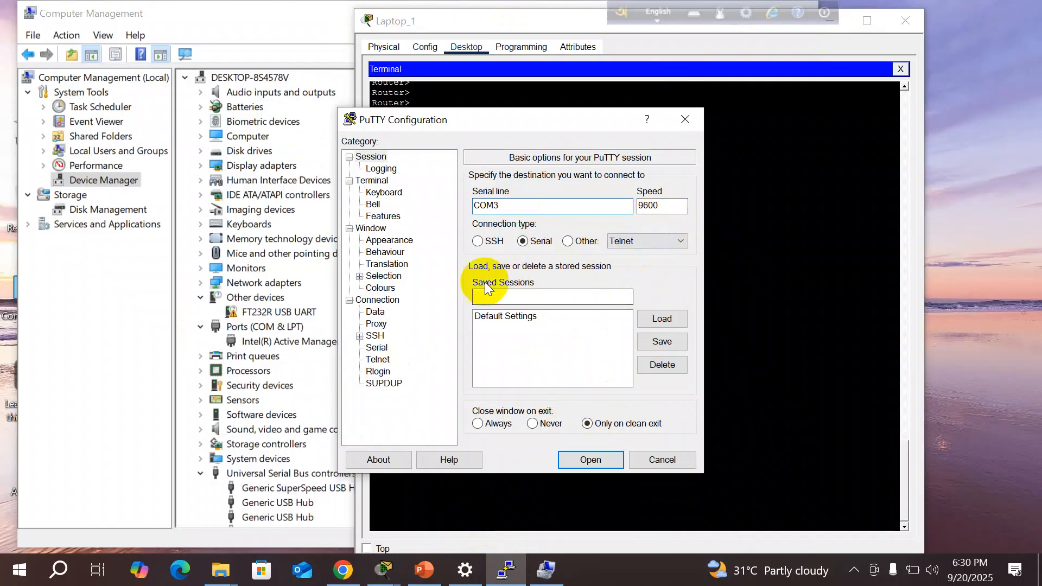
{"action": "left_click", "coordinate": [598, 459]}
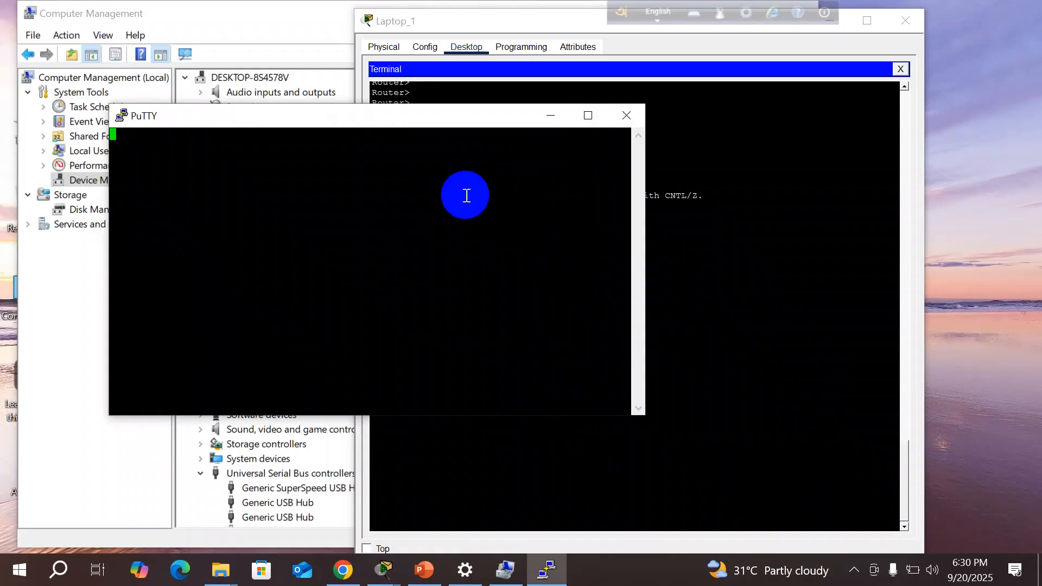
- Move the COM3 PuTTY terminal window over the Laptop_1 terminal and make its console active
{"action": "left_click", "coordinate": [273, 144]}
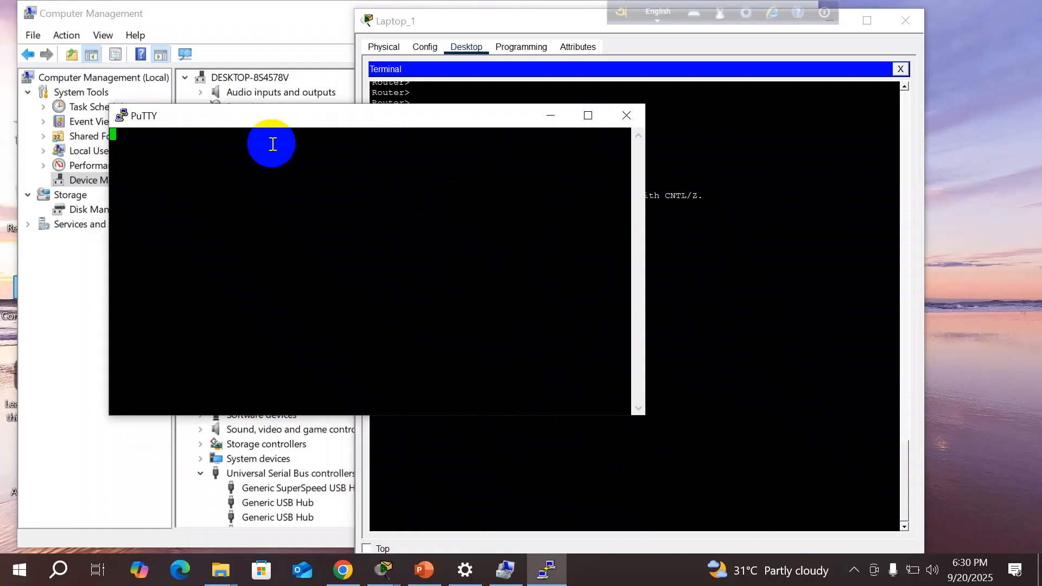
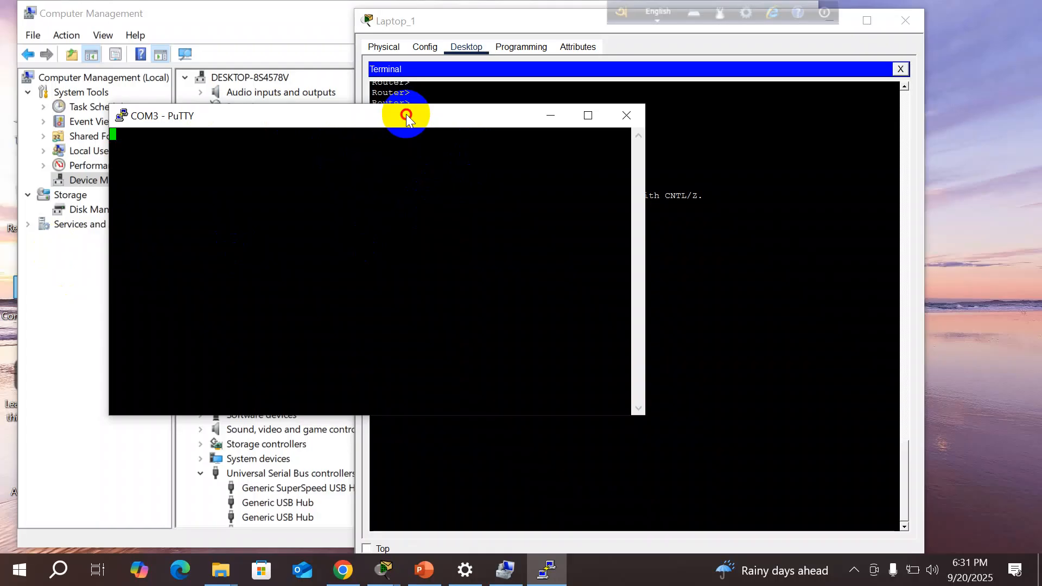
{"action": "left_click_drag", "start_coordinate": [406, 114], "coordinate": [610, 108]}
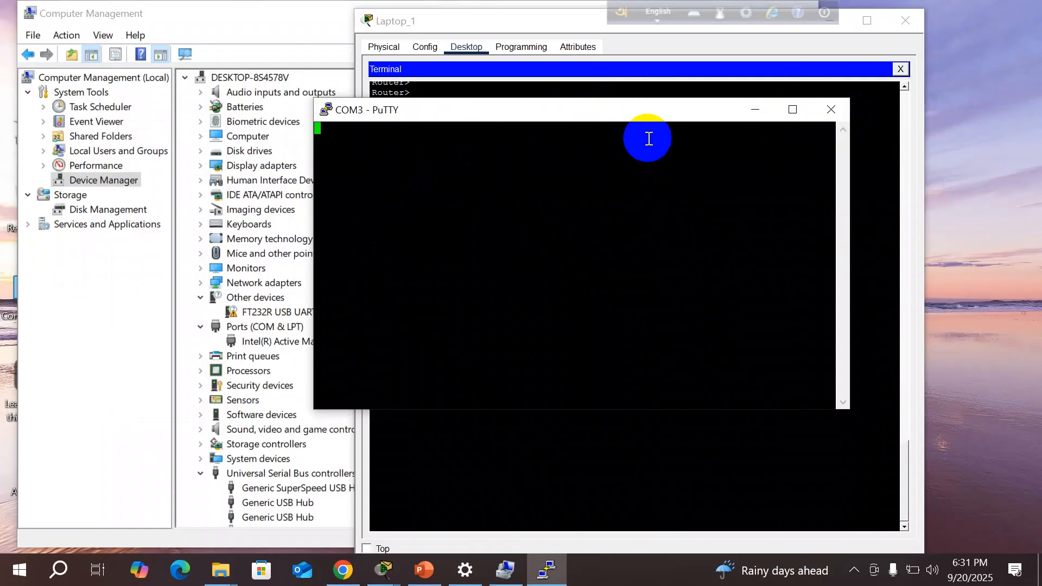
{"action": "double_click", "coordinate": [586, 214]}
{"action": "left_click", "coordinate": [586, 213]}
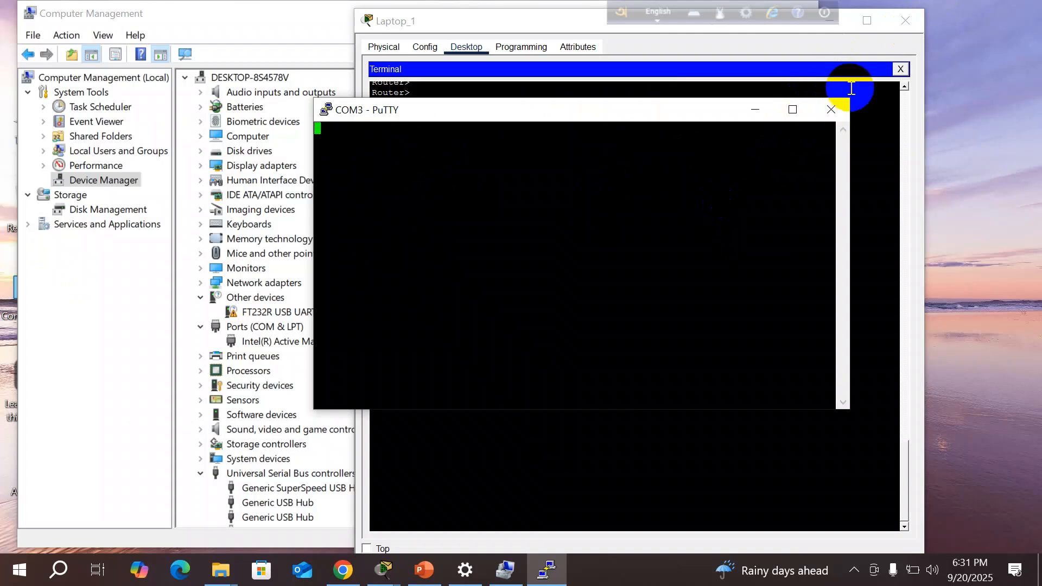
- Close the open COM3 PuTTY session and confirm the exit
{"action": "left_click", "coordinate": [832, 107]}
{"action": "left_click", "coordinate": [524, 345]}
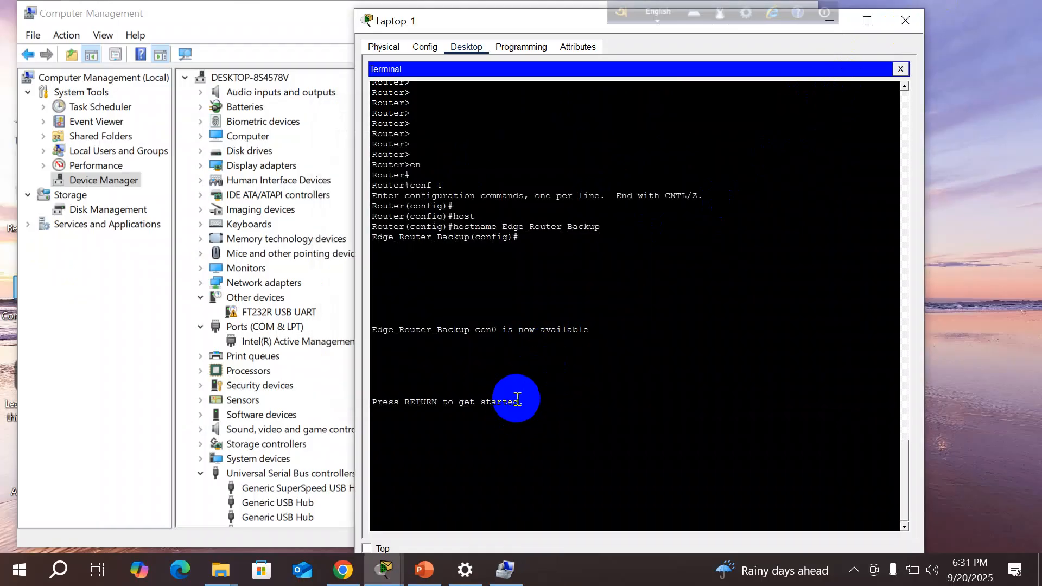
{"action": "left_click", "coordinate": [385, 567]}
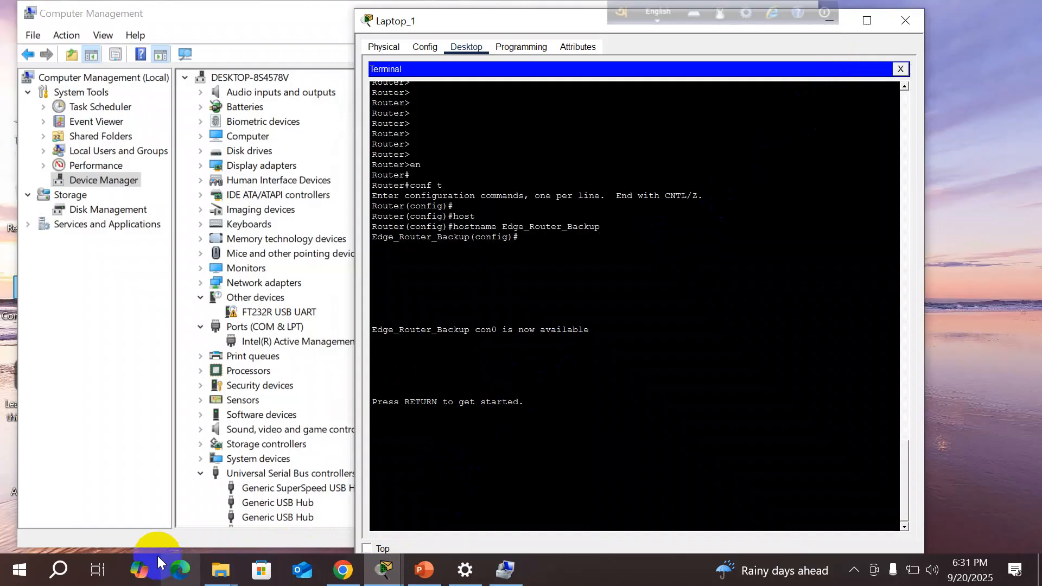
- Relaunch PuTTY through the Windows search and set its connection type to Serial
{"action": "left_click", "coordinate": [60, 569]}
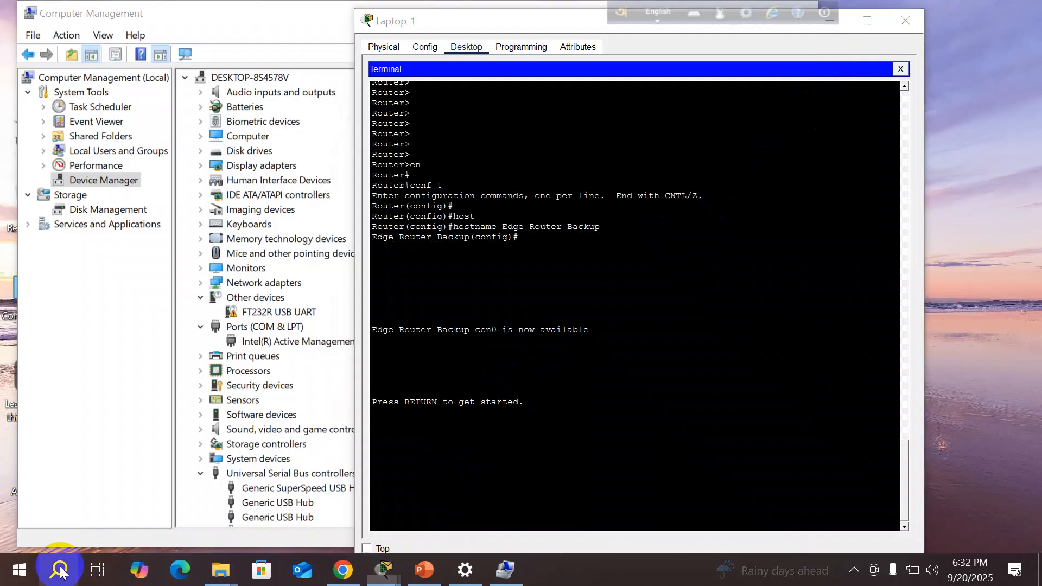
{"action": "type", "text": "pu"}
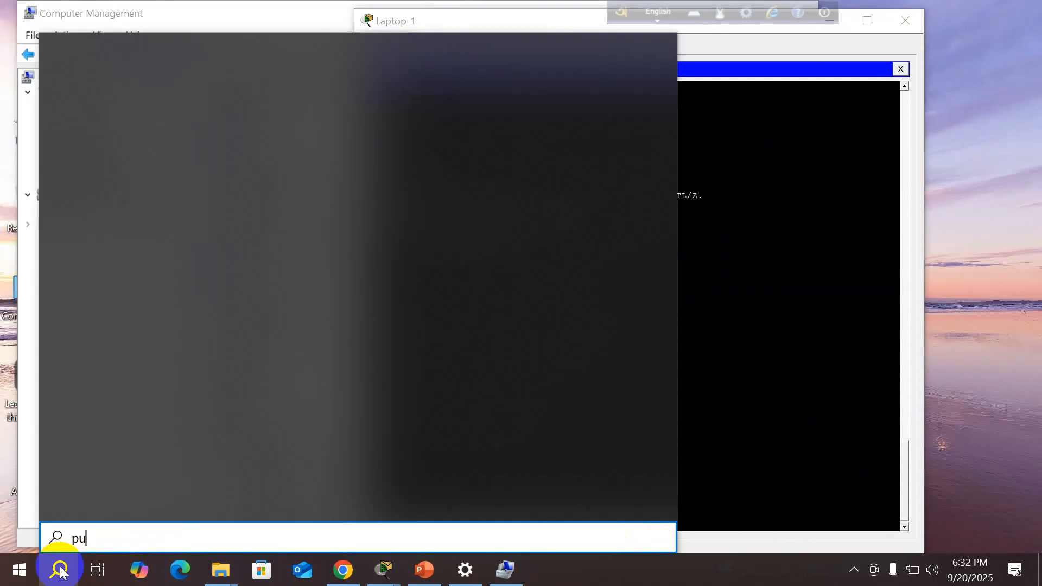
{"action": "type", "text": "tt"}
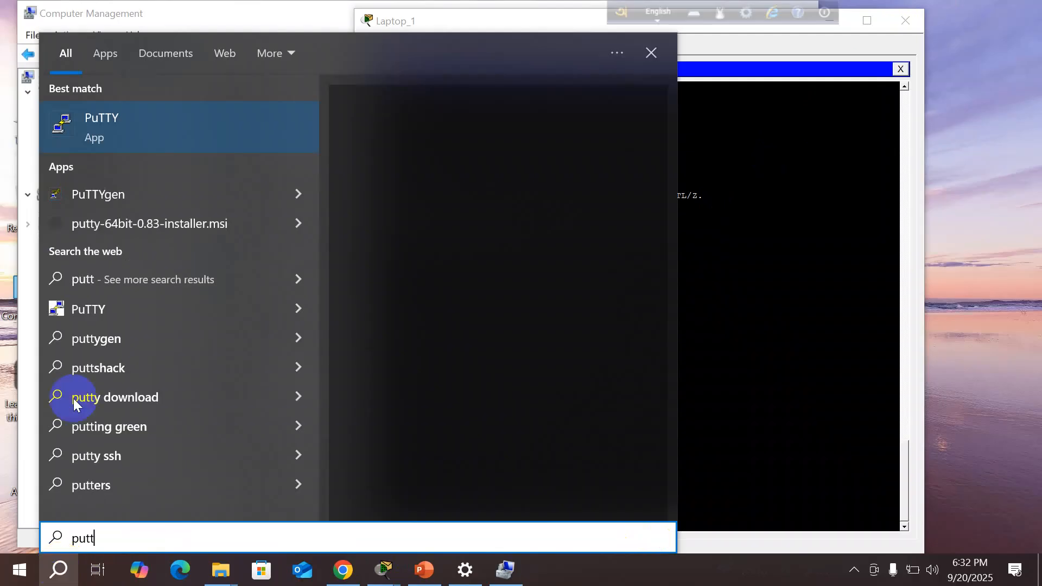
{"action": "left_click", "coordinate": [139, 125]}
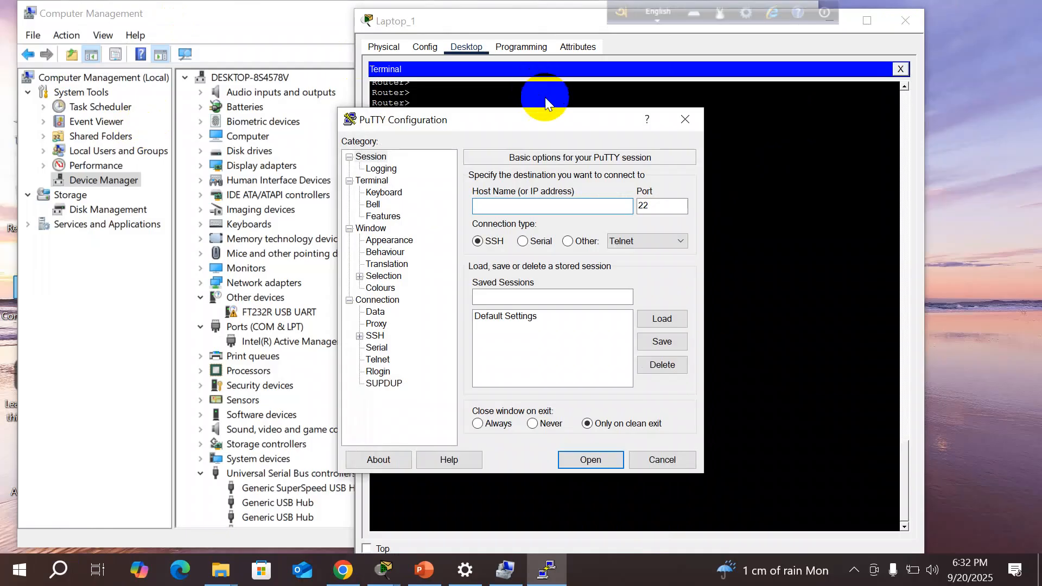
{"action": "left_click", "coordinate": [523, 241]}
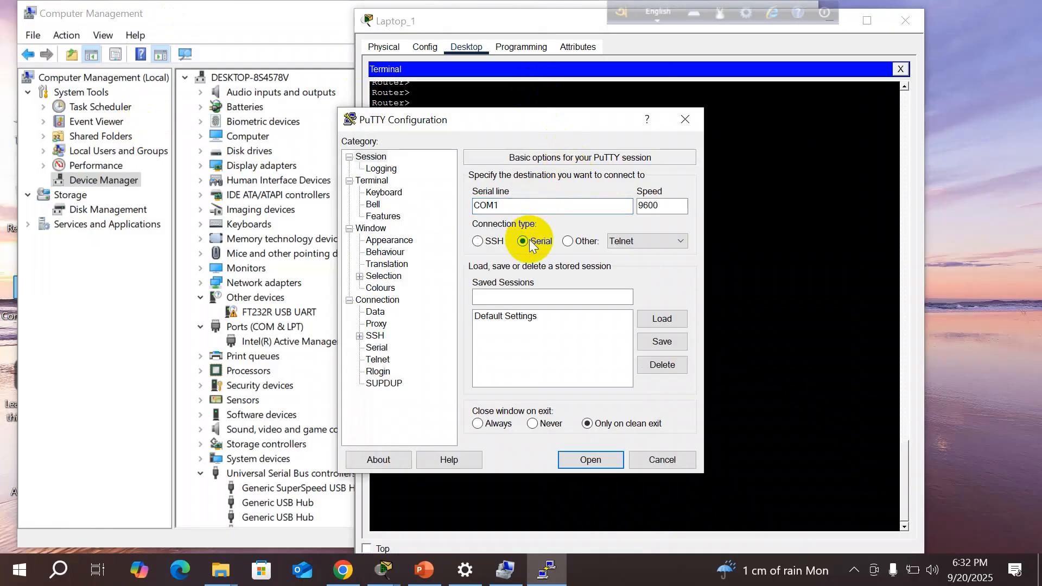
- In PuTTY's serial connection options, set the serial line to connect to as COM3
{"action": "left_click", "coordinate": [380, 348]}
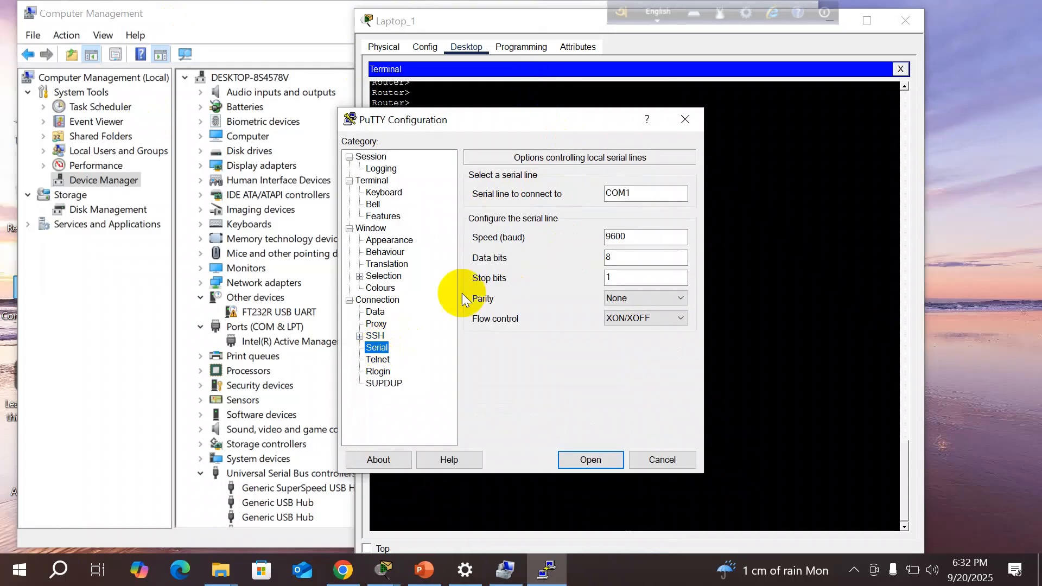
{"action": "left_click", "coordinate": [643, 197]}
{"action": "key", "text": "BackSpace"}
{"action": "type", "text": "3"}
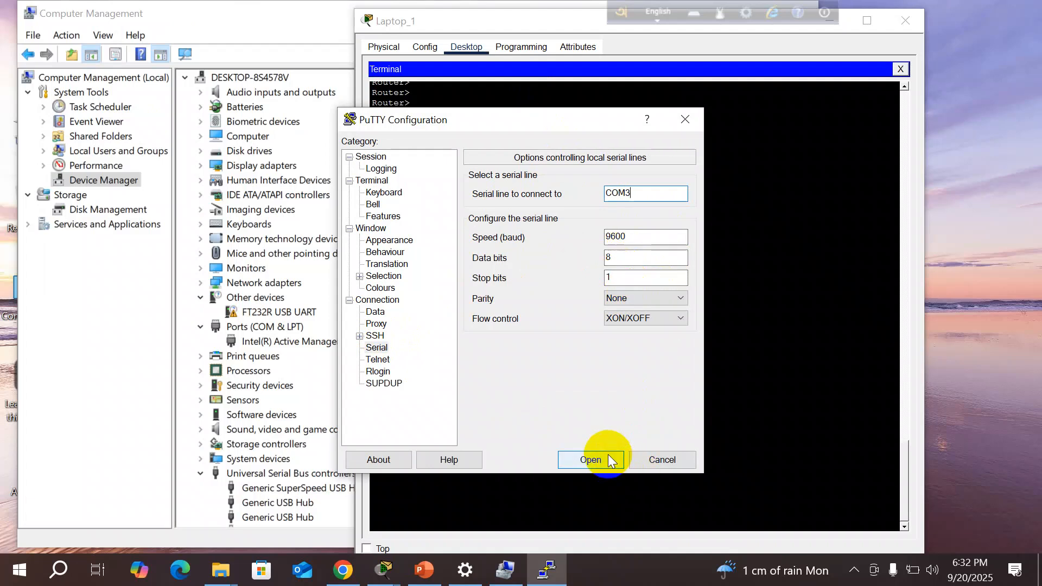
- View PuTTY's Logging and Terminal options, and minimize the Laptop_1 window
{"action": "left_click", "coordinate": [385, 168]}
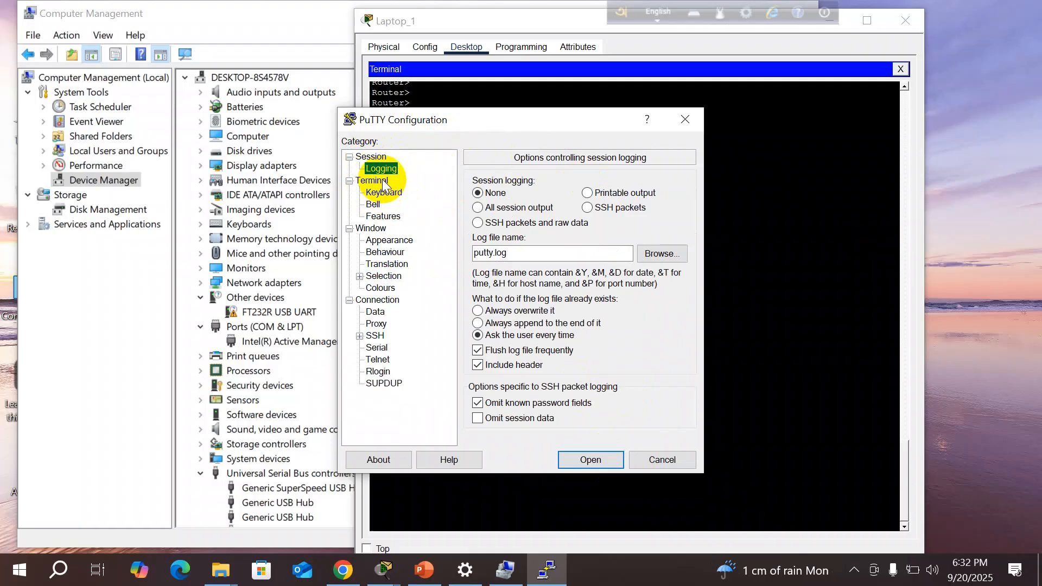
{"action": "left_click", "coordinate": [382, 180]}
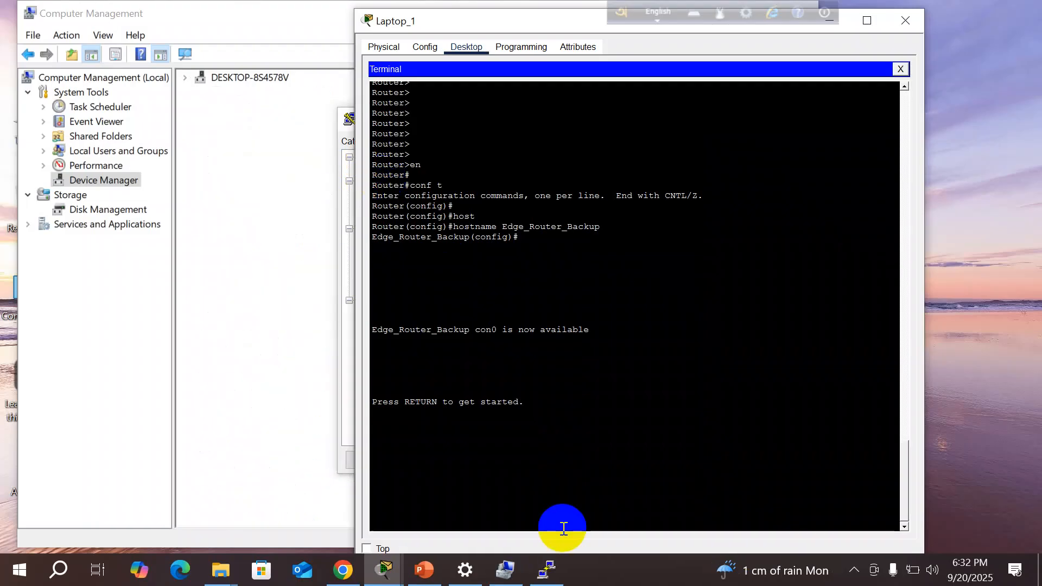
{"action": "left_click", "coordinate": [849, 20]}
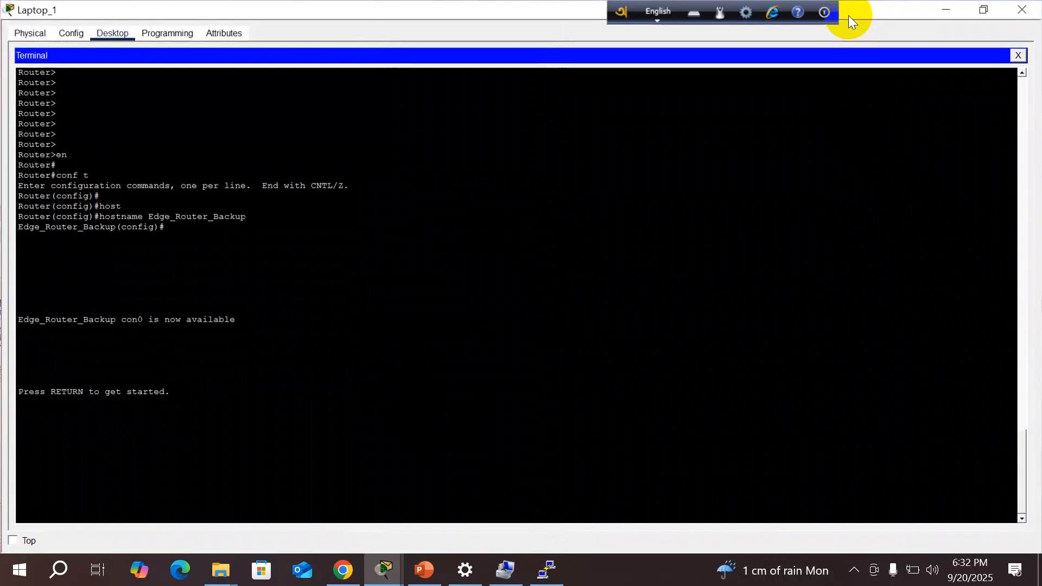
{"action": "left_click", "coordinate": [954, 7]}
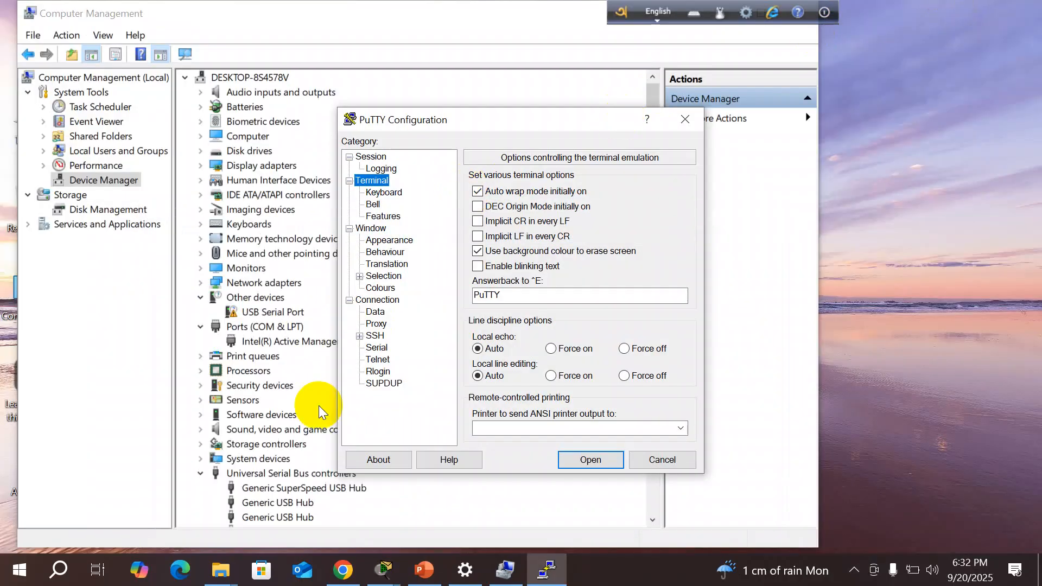
- Review PuTTY's Logging, Terminal, Keyboard and Session settings, including the list of other connection types
{"action": "left_click", "coordinate": [382, 170]}
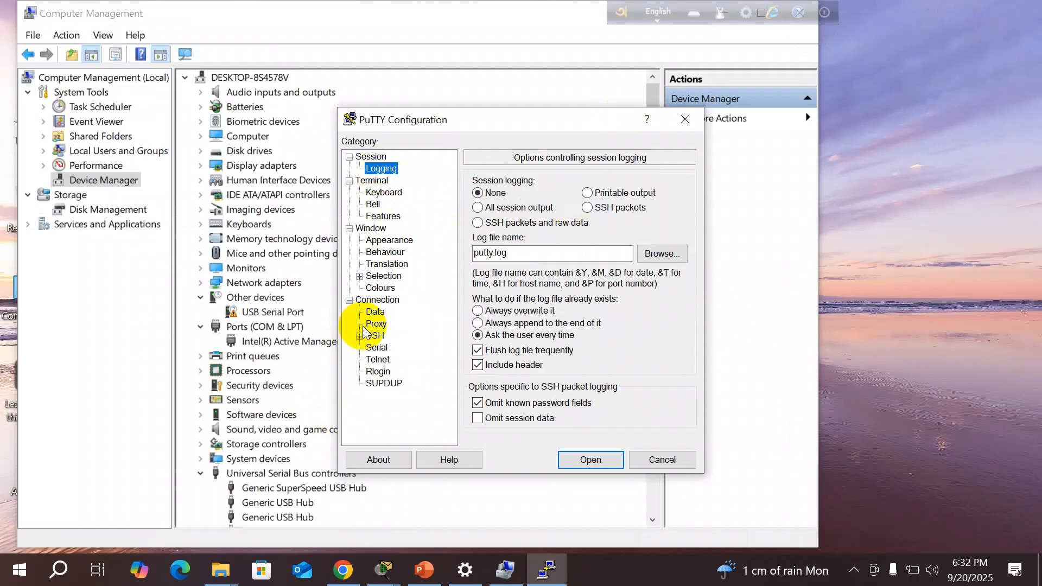
{"action": "left_click", "coordinate": [378, 183]}
{"action": "left_click", "coordinate": [380, 194]}
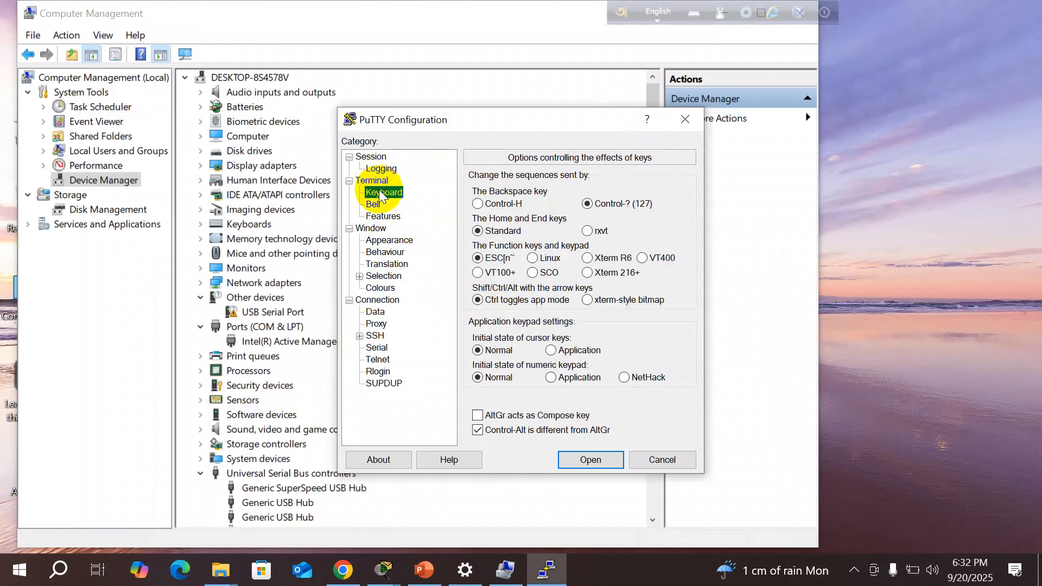
{"action": "left_click", "coordinate": [380, 157]}
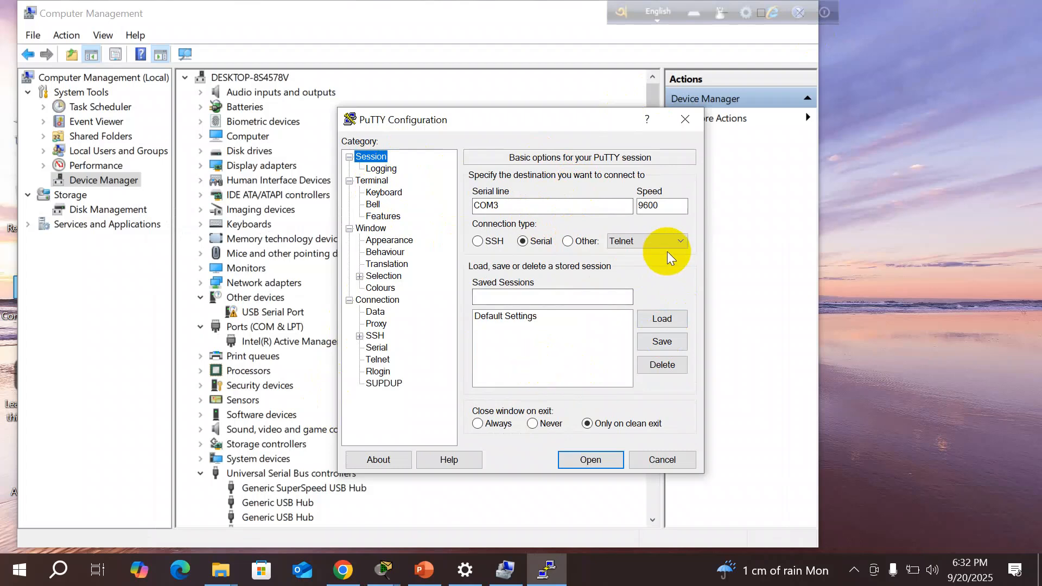
{"action": "left_click", "coordinate": [681, 240]}
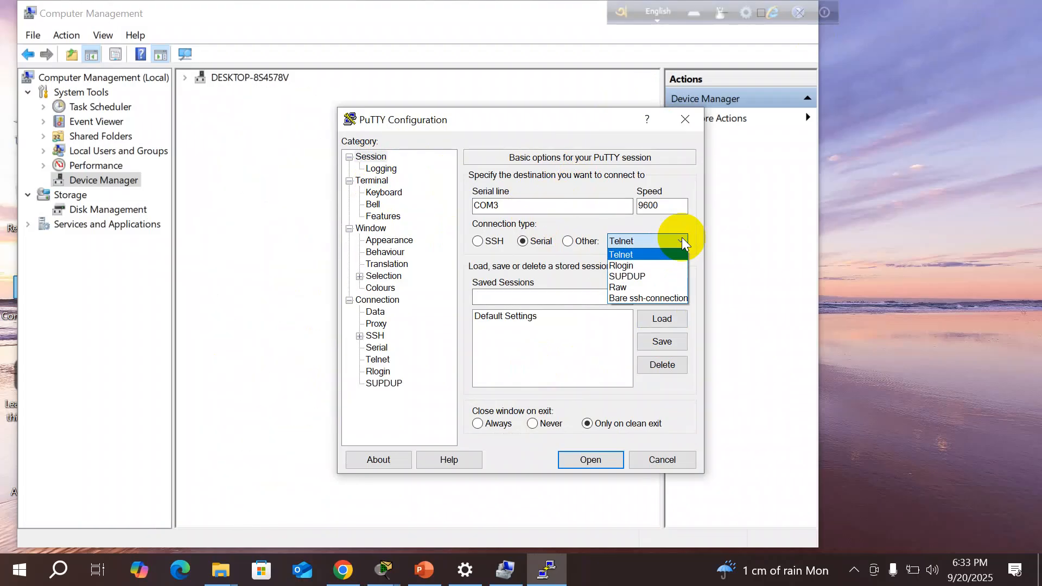
{"action": "left_click", "coordinate": [682, 241]}
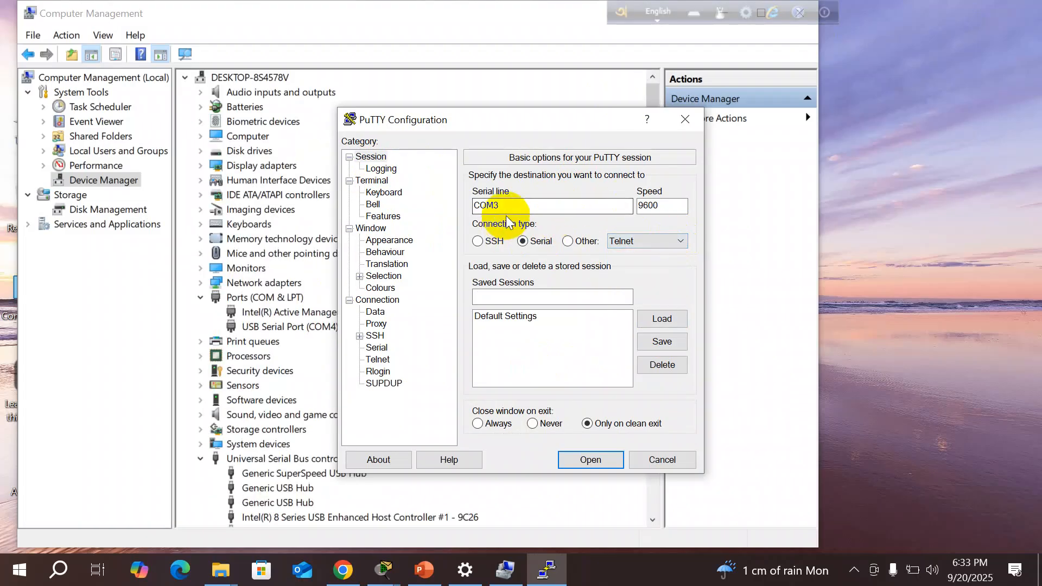
- Open the COM3 serial session, maximize its terminal window and make the console active
{"action": "left_click", "coordinate": [602, 460]}
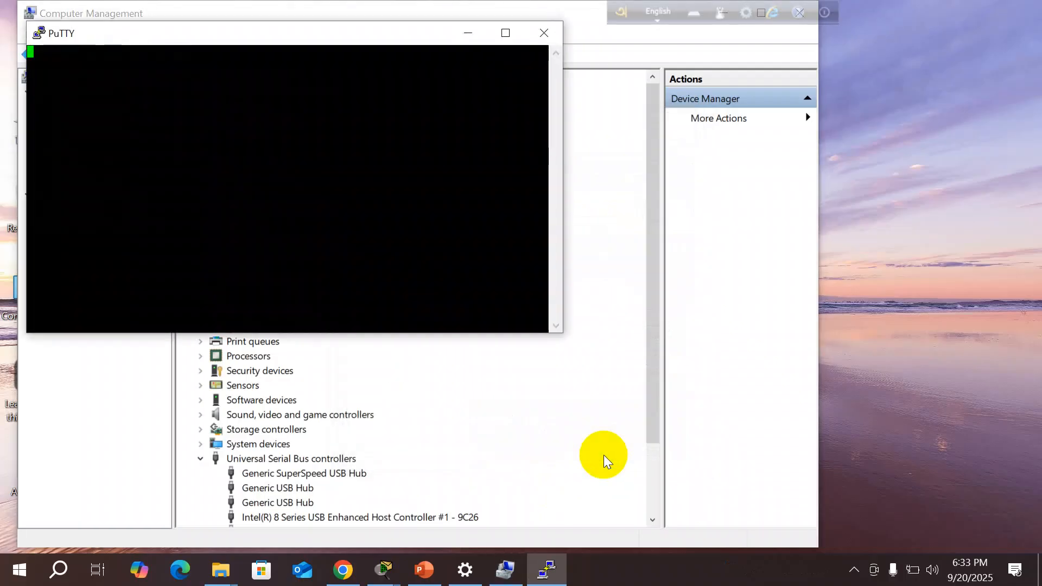
{"action": "left_click", "coordinate": [506, 34]}
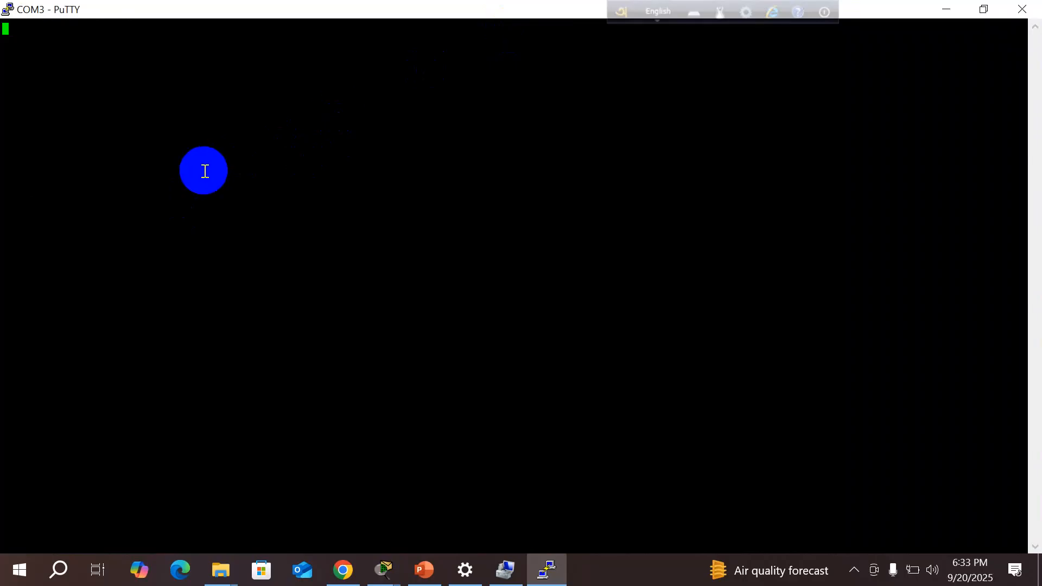
{"action": "triple_click", "coordinate": [205, 172]}
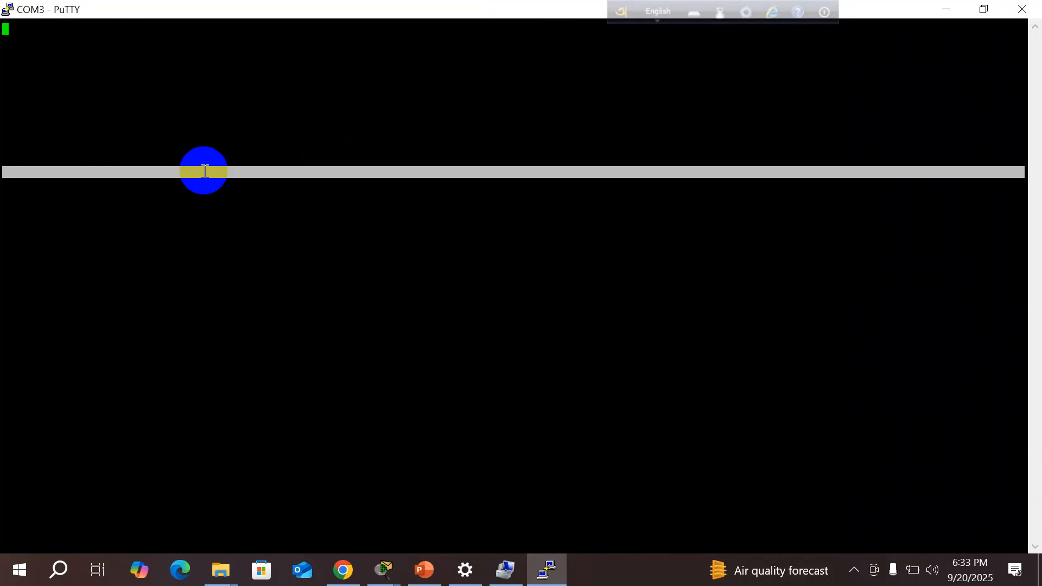
{"action": "left_click", "coordinate": [187, 98]}
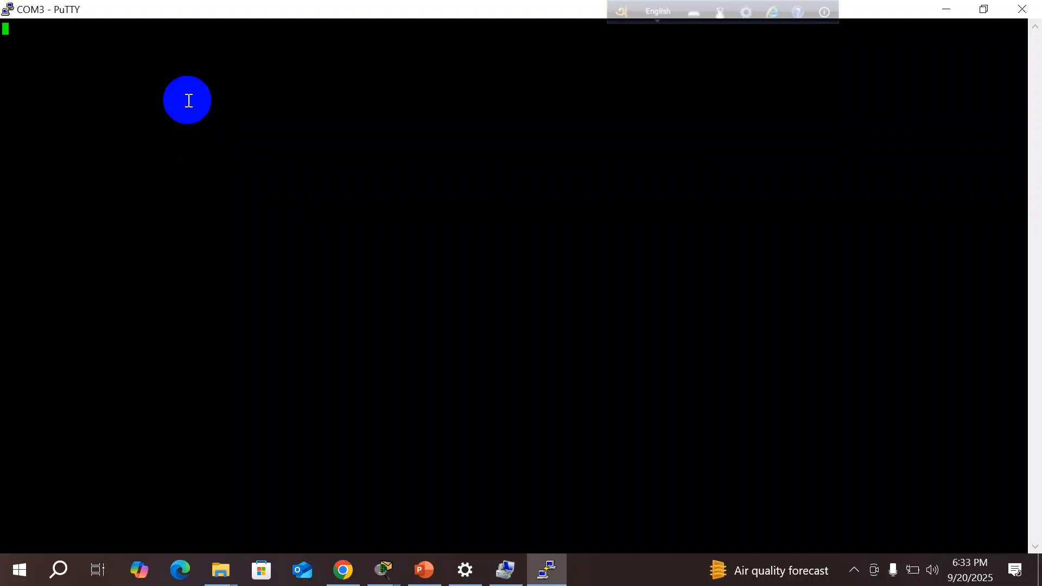
- Minimize the PuTTY terminal, reload Device Manager in Computer Management, and recheck the devices under Ports (COM & LPT)
{"action": "left_click", "coordinate": [954, 9]}
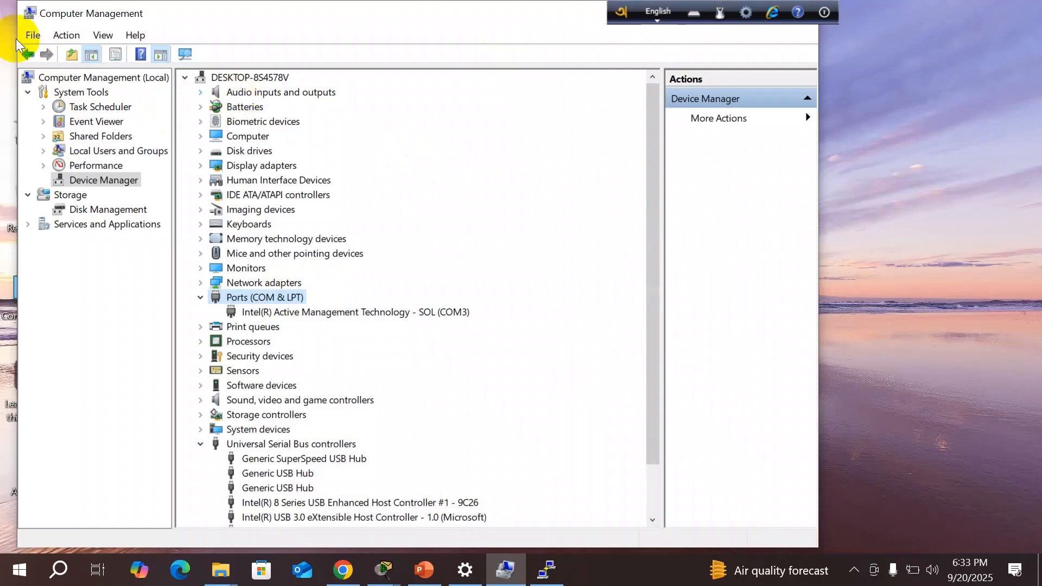
{"action": "left_click", "coordinate": [107, 181]}
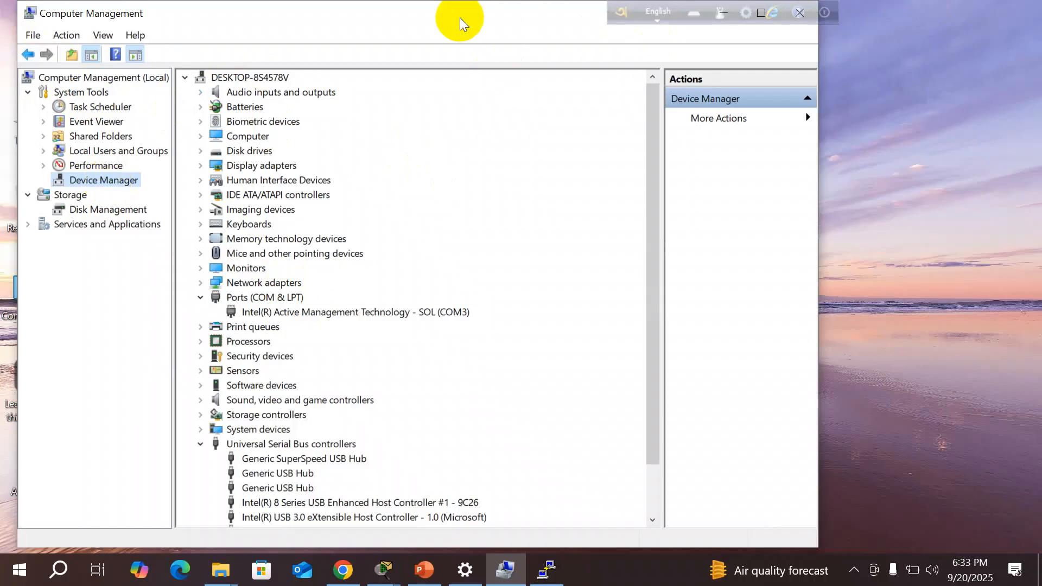
{"action": "left_click", "coordinate": [25, 58]}
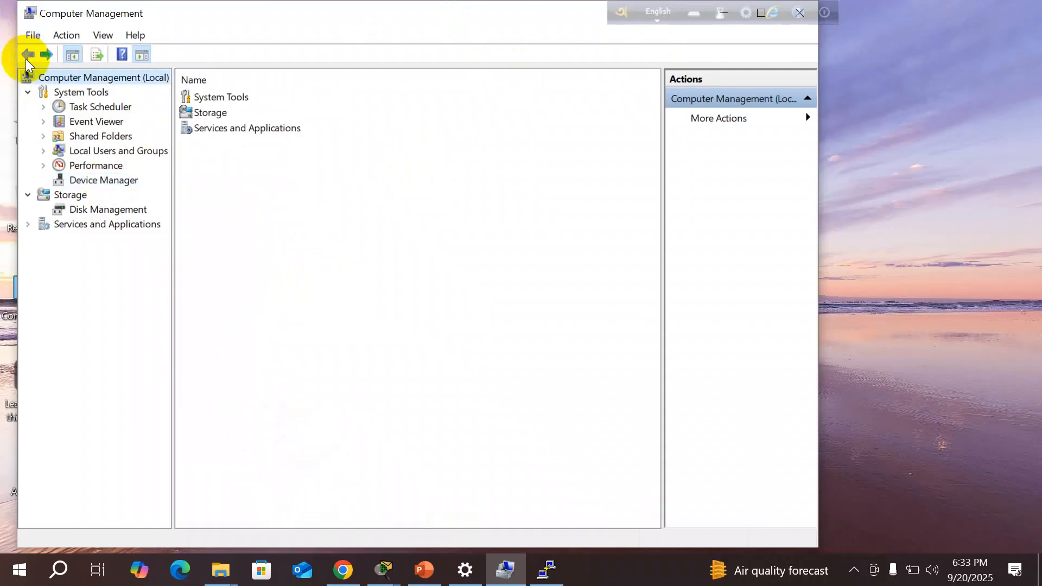
{"action": "left_click", "coordinate": [93, 176]}
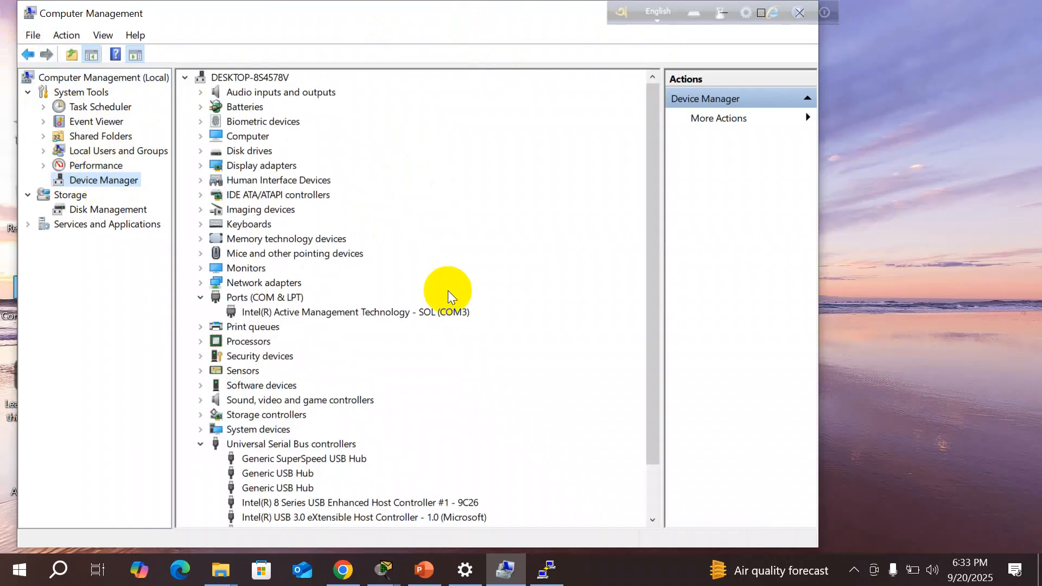
{"action": "left_click", "coordinate": [247, 297]}
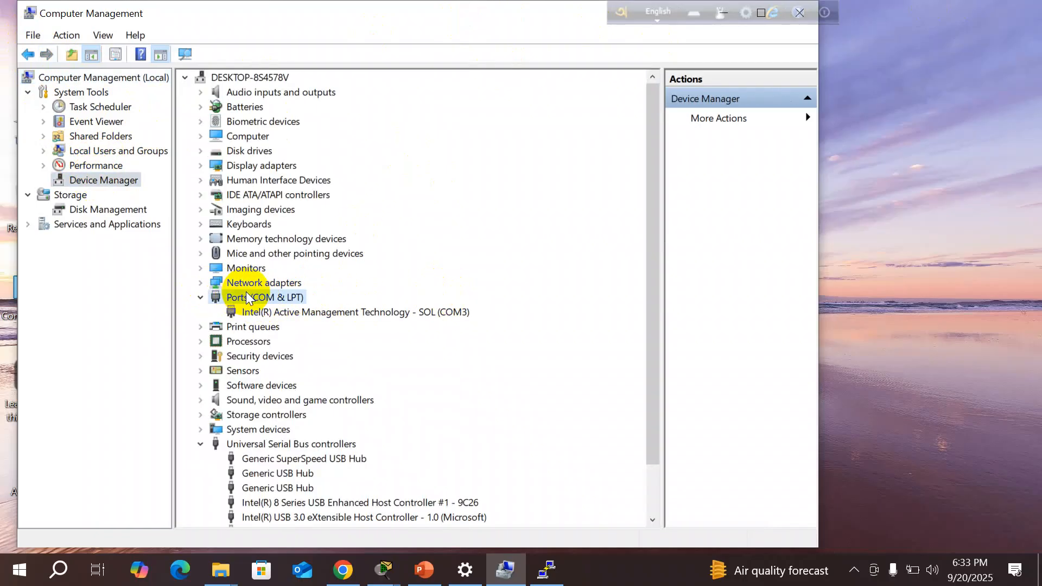
{"action": "double_click", "coordinate": [247, 298]}
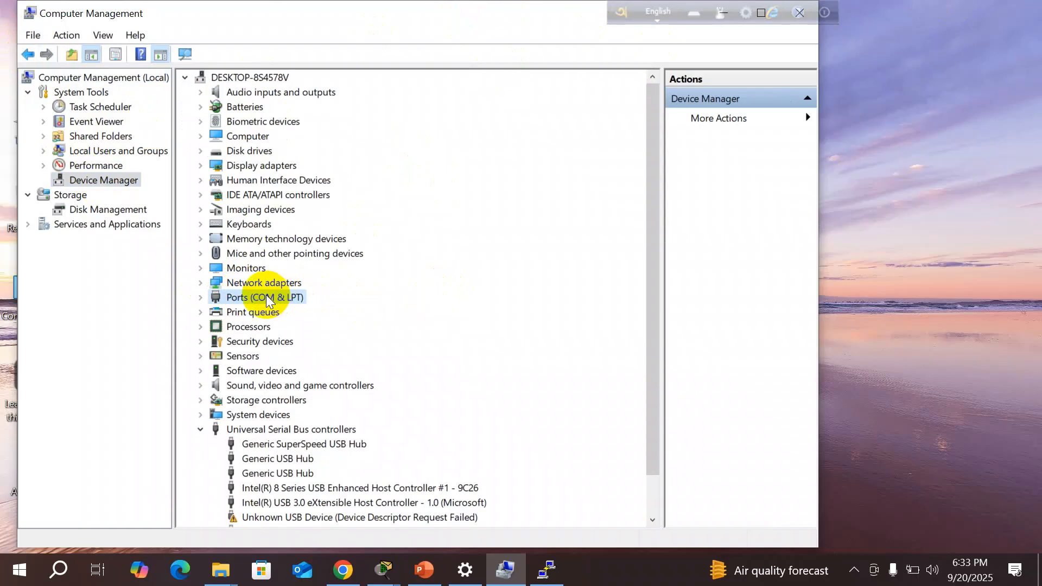
{"action": "double_click", "coordinate": [266, 298]}
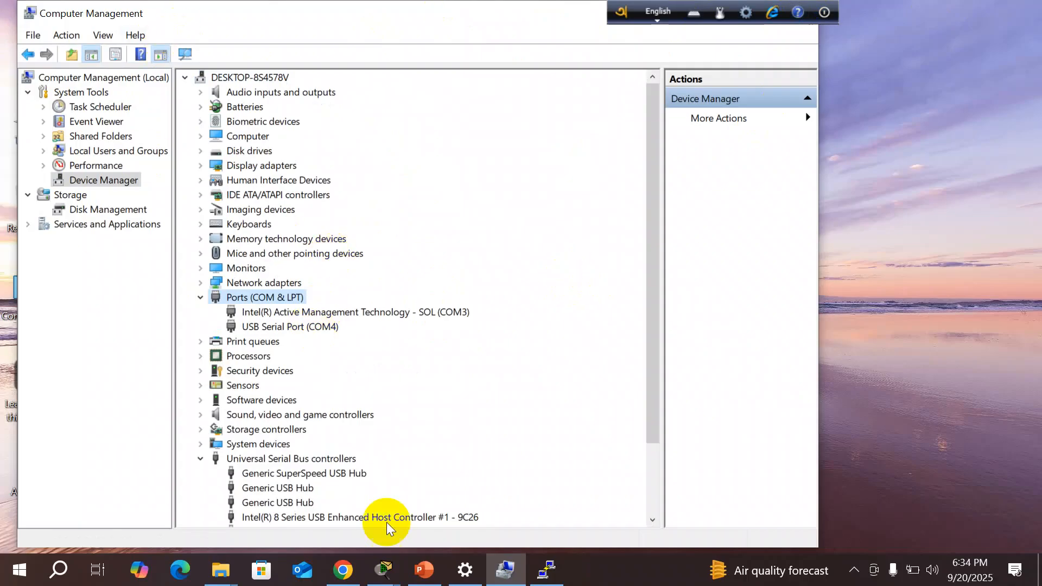
- Return to the maximized COM3 PuTTY terminal and close its session, confirming the exit
{"action": "left_click", "coordinate": [545, 569]}
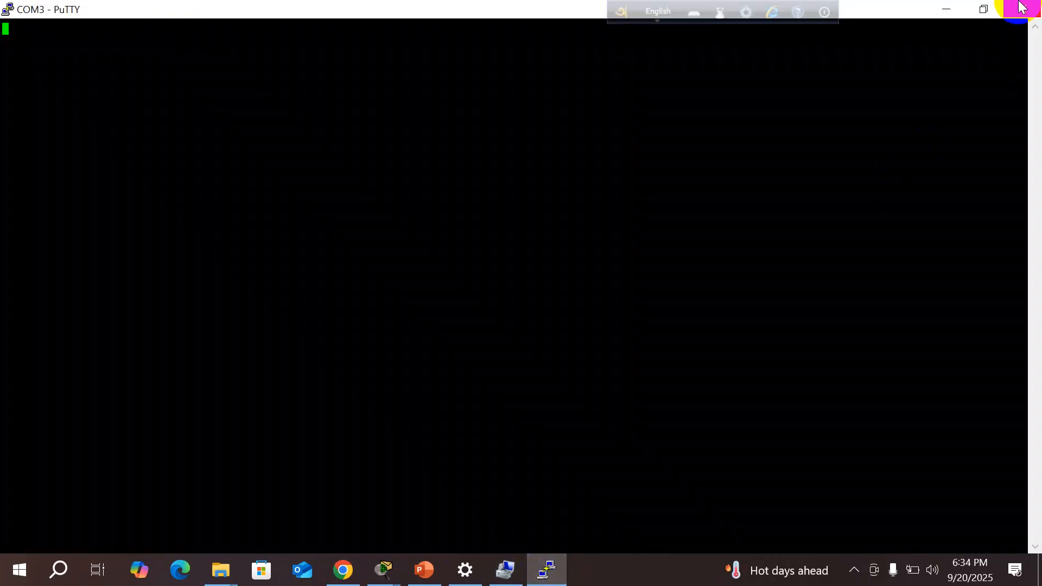
{"action": "left_click", "coordinate": [1022, 7]}
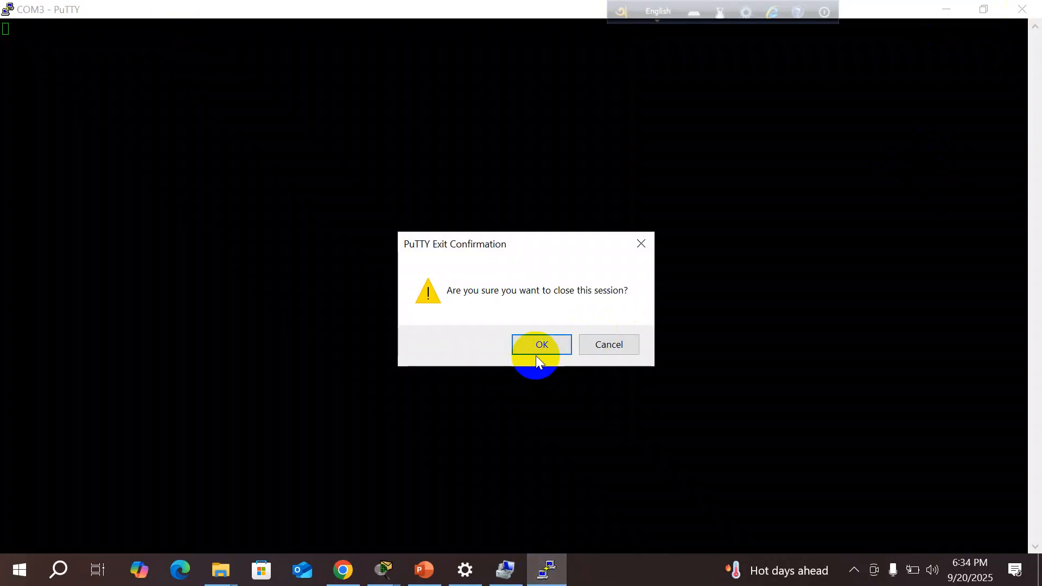
{"action": "left_click", "coordinate": [545, 342]}
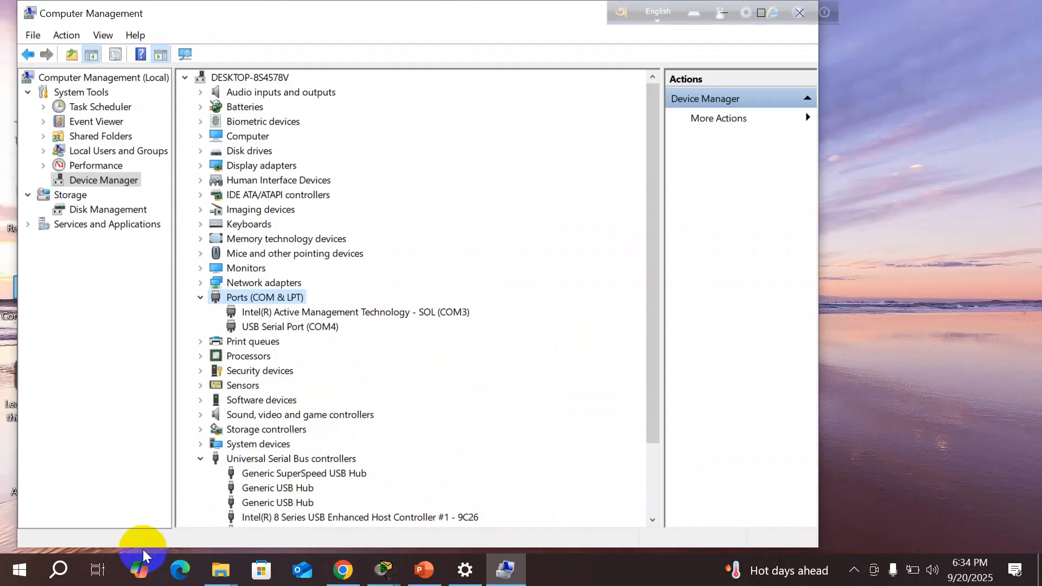
- Search Windows for PuTTY and launch it for a new session
{"action": "left_click", "coordinate": [51, 580]}
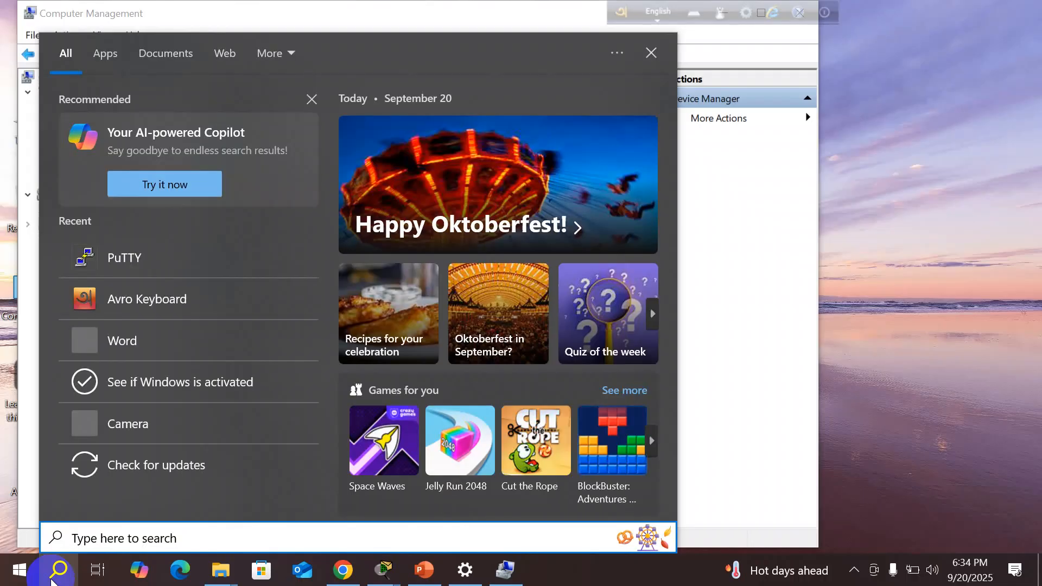
{"action": "type", "text": "putt"}
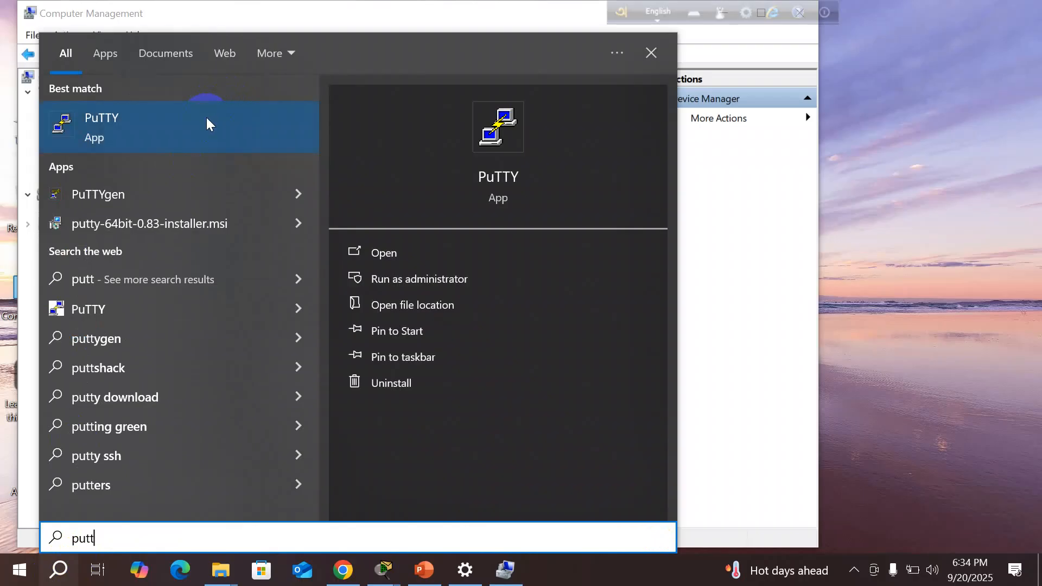
{"action": "left_click", "coordinate": [116, 122]}
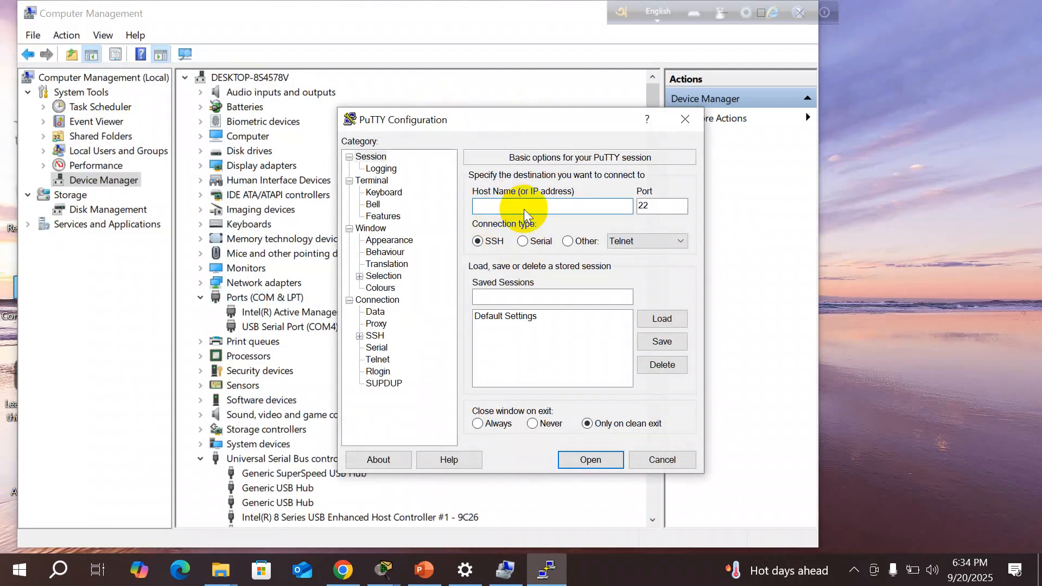
- Configure a serial connection with COM4 as the serial line and open the session
{"action": "left_click", "coordinate": [547, 237]}
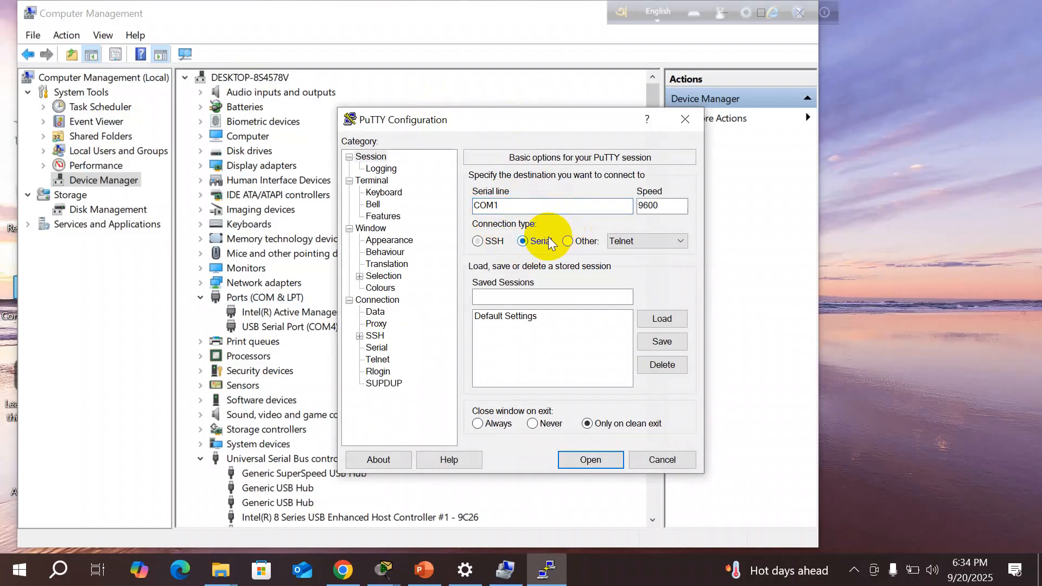
{"action": "left_click", "coordinate": [377, 348]}
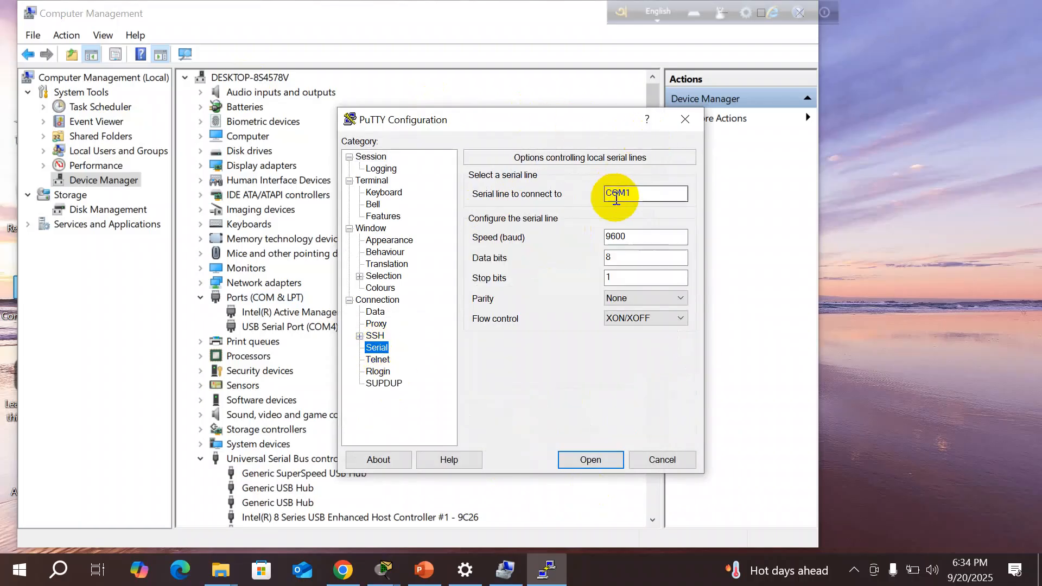
{"action": "double_click", "coordinate": [632, 194]}
{"action": "key", "text": "BackSpace"}
{"action": "type", "text": "4"}
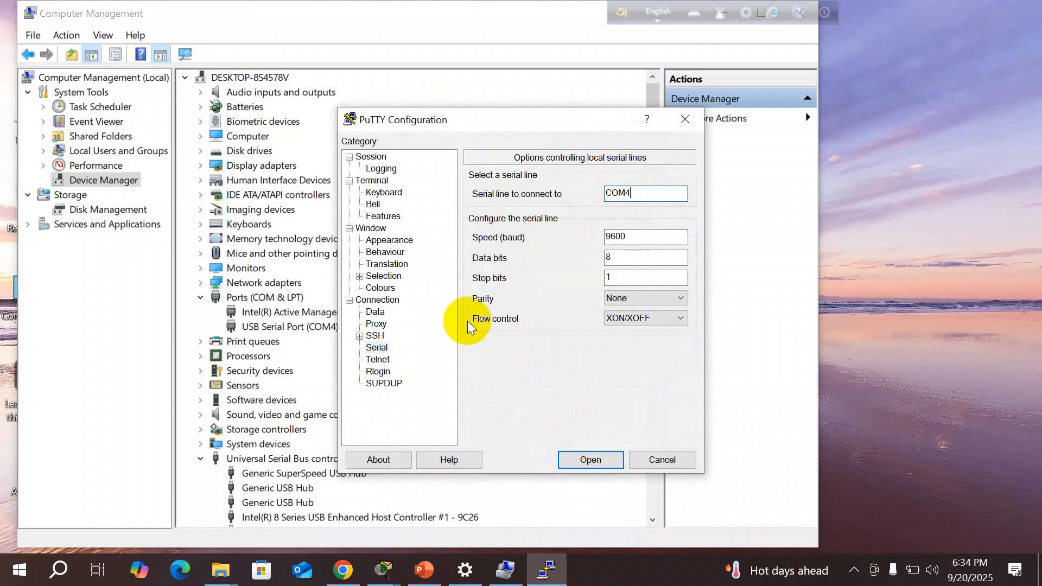
{"action": "left_click", "coordinate": [369, 157]}
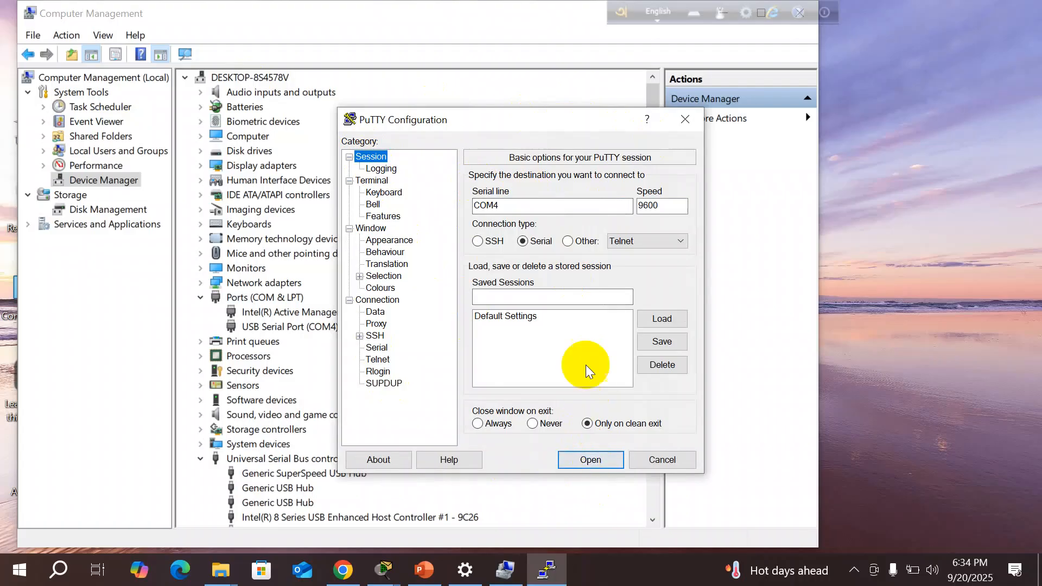
{"action": "left_click", "coordinate": [591, 460]}
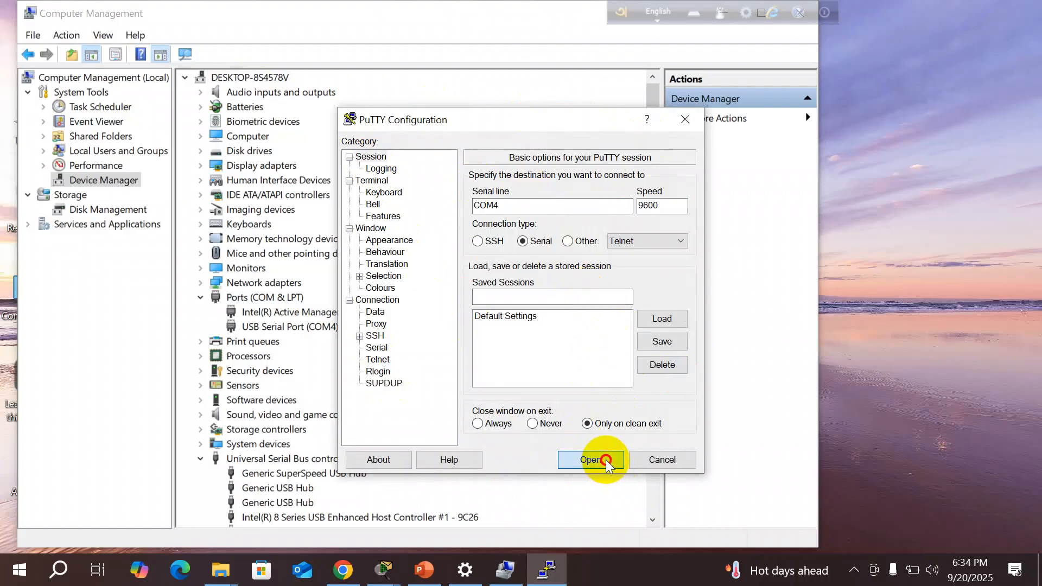
- Activate the COM4 console, answer no to the initial configuration dialog, and maximize the terminal window
{"action": "left_click", "coordinate": [419, 218]}
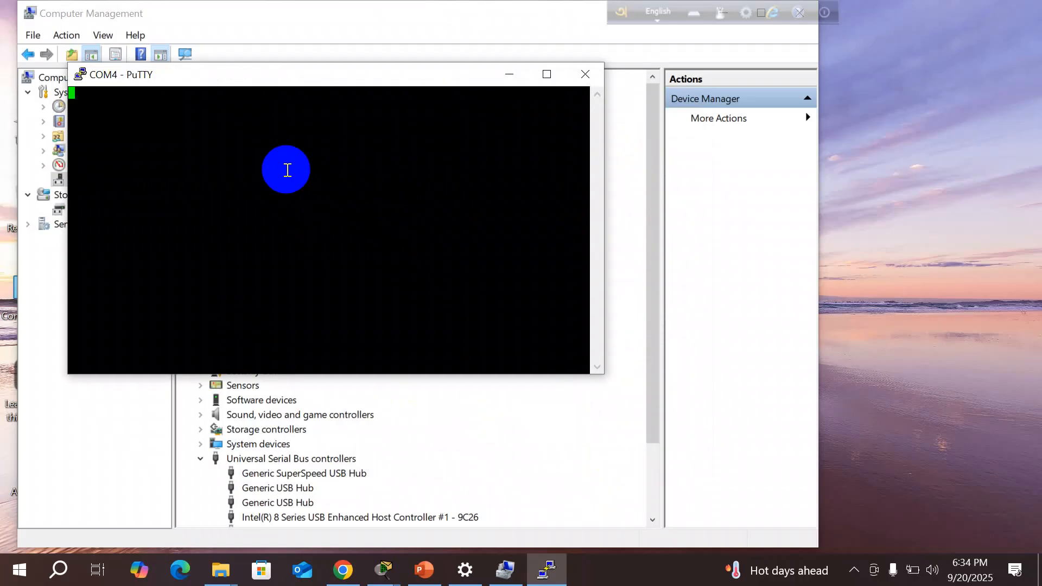
{"action": "key", "text": "Return"}
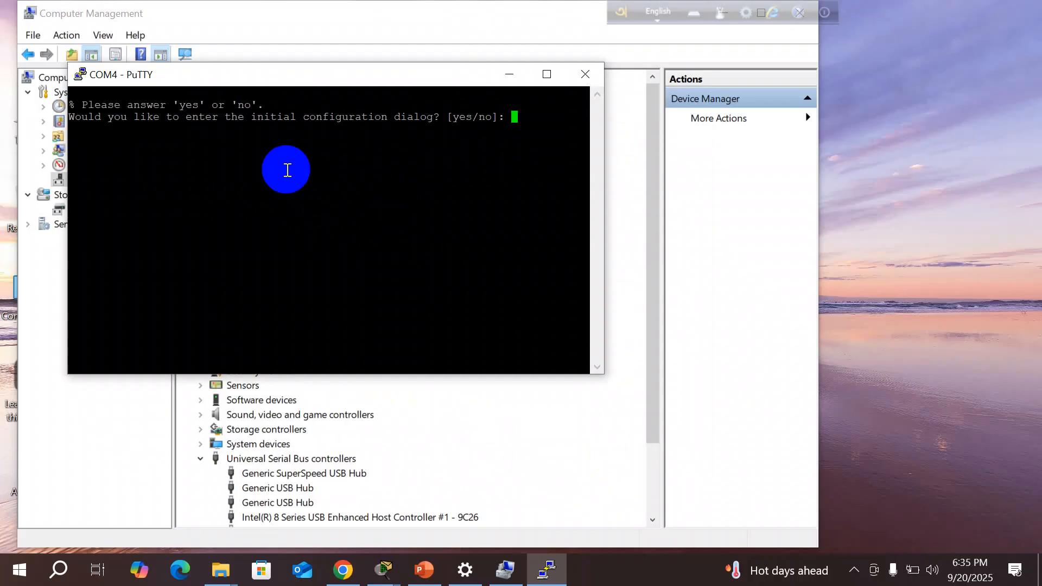
{"action": "type", "text": "no"}
{"action": "key", "text": "Return"}
{"action": "left_click", "coordinate": [552, 69]}
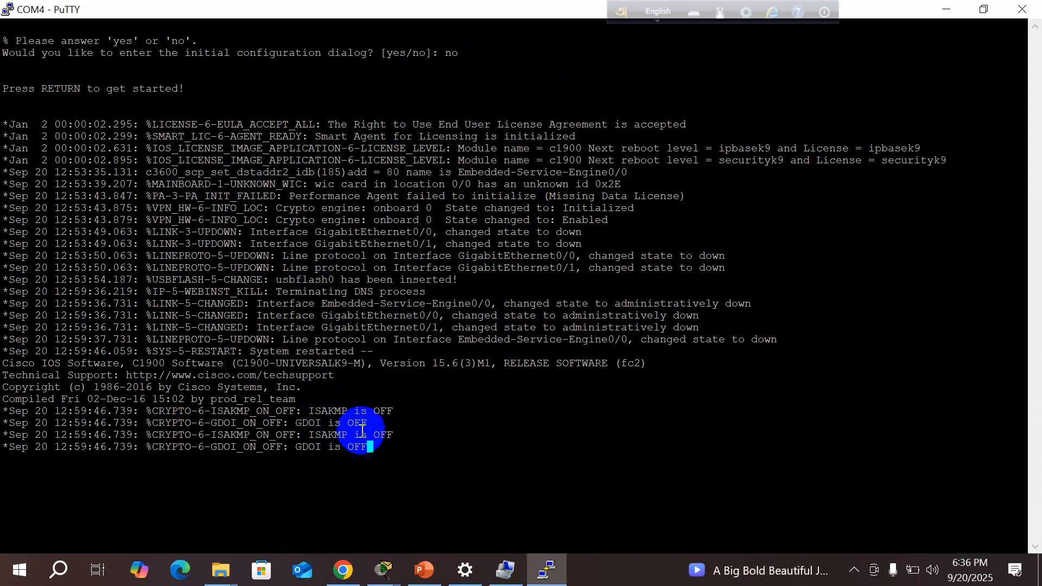
- Start the router's console session and bring up its user EXEC prompt
{"action": "key", "text": "Return"}
{"action": "key", "text": "Return"}
{"action": "key", "text": "Return"}
{"action": "key", "text": "Return"}
{"action": "key", "text": "Return"}
{"action": "key", "text": "Return"}
{"action": "key", "text": "Return"}
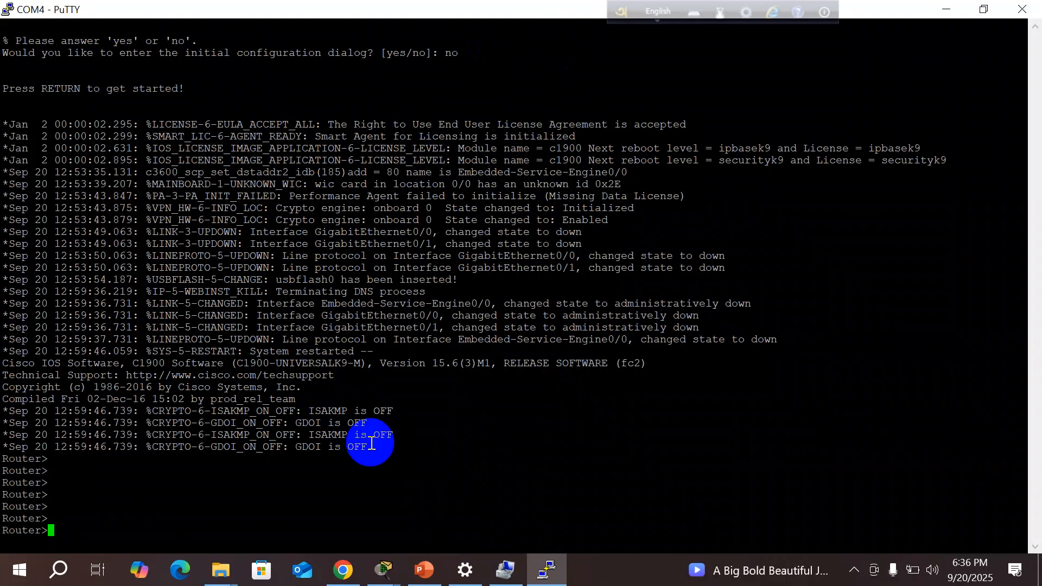
- Enter privileged EXEC mode with en, and go to global configuration mode with conf t
{"action": "type", "text": "een"}
{"action": "key", "text": "BackSpace"}
{"action": "key", "text": "BackSpace"}
{"action": "type", "text": "n"}
{"action": "key", "text": "Return"}
{"action": "type", "text": "conf t"}
{"action": "key", "text": "Return"}
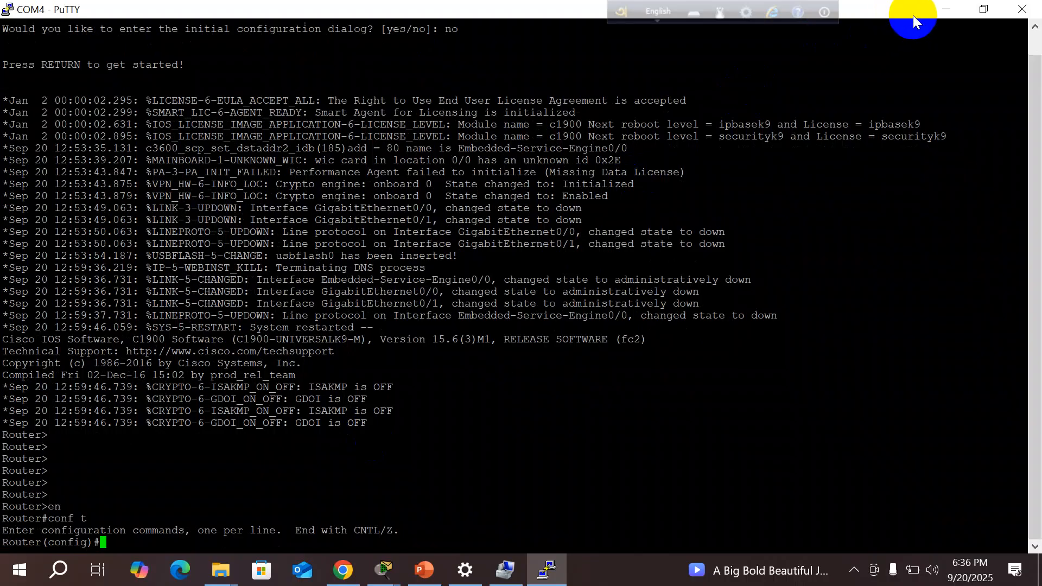
- Minimize the terminal, switch to the 1.0.5 Packet Tracer activity, and open Seward's Branch Office Wiring Closet
{"action": "left_click", "coordinate": [939, 12]}
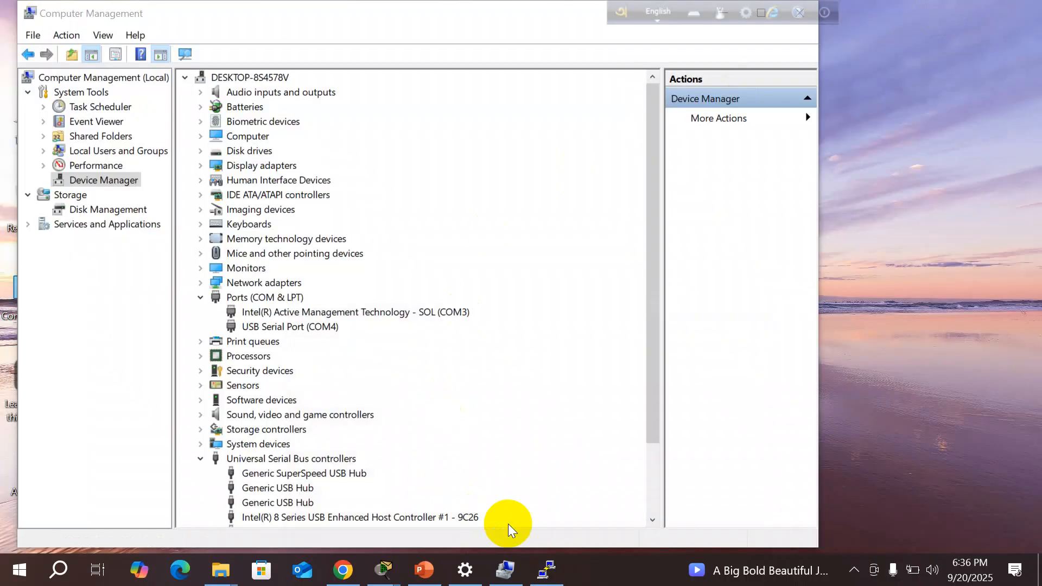
{"action": "left_click", "coordinate": [392, 575]}
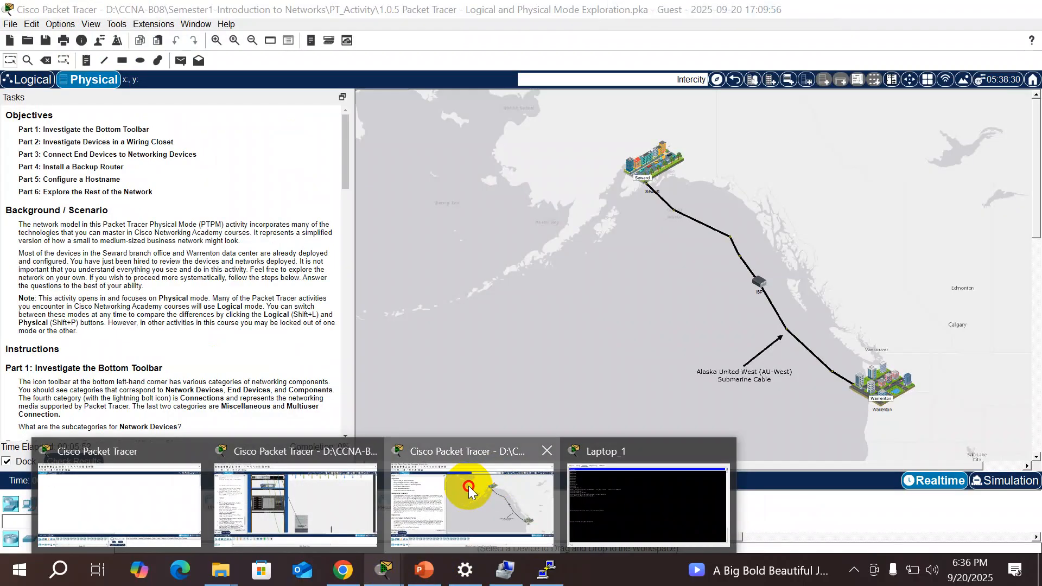
{"action": "left_click", "coordinate": [469, 487]}
{"action": "left_click", "coordinate": [648, 164]}
{"action": "left_click", "coordinate": [647, 165]}
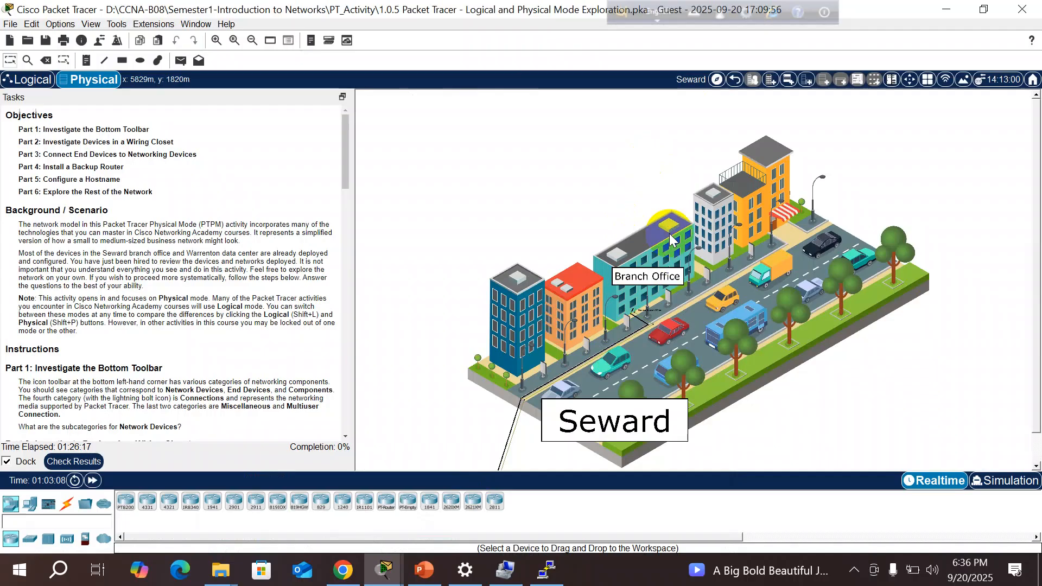
{"action": "left_click", "coordinate": [651, 256]}
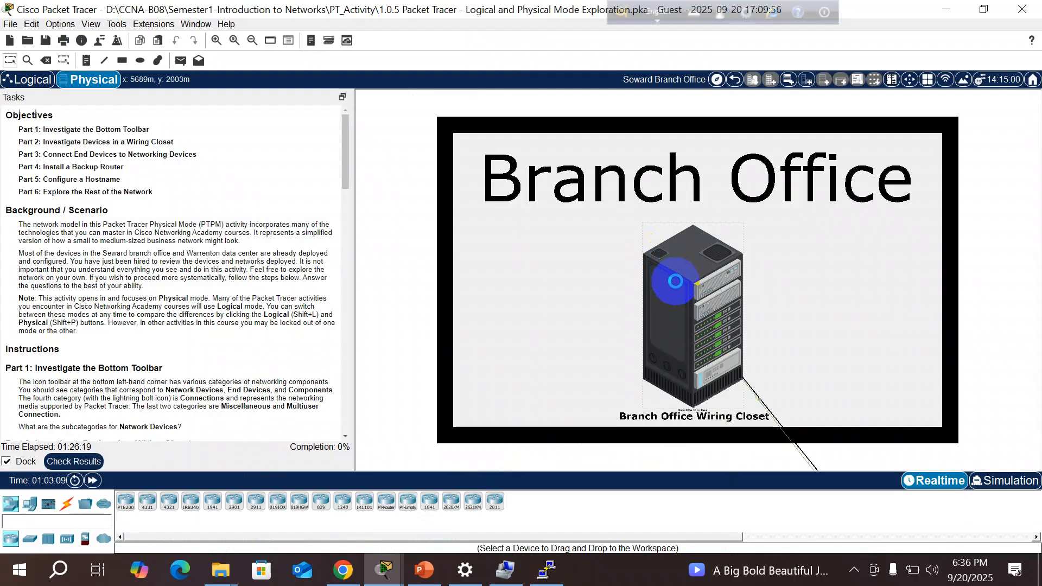
{"action": "left_click", "coordinate": [676, 281]}
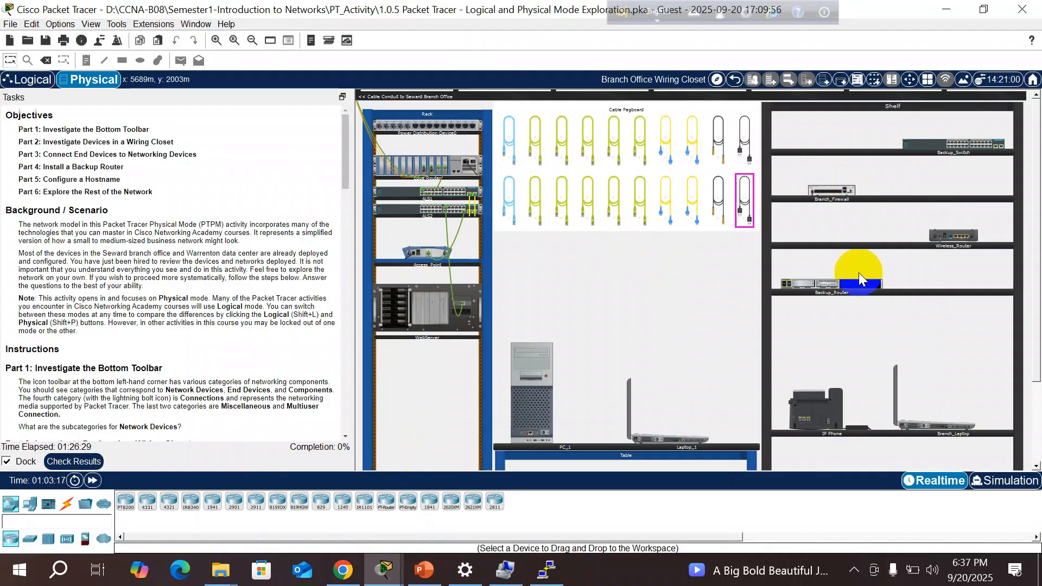
- Mount Backup_Router in the rack between ALS2 and Access_Point, check its command line, and close its device window
{"action": "left_click_drag", "start_coordinate": [858, 282], "coordinate": [630, 242]}
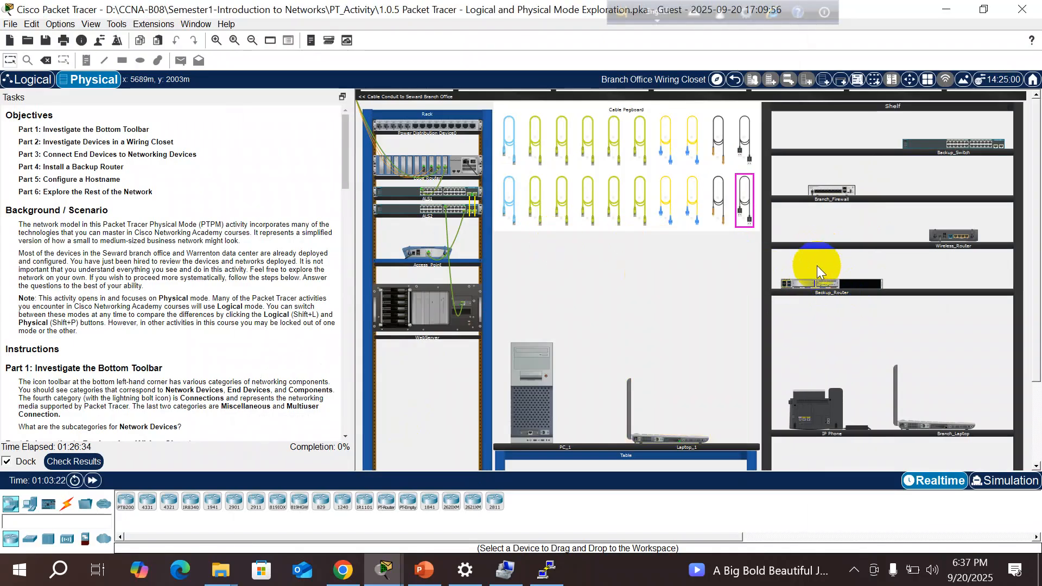
{"action": "left_click_drag", "start_coordinate": [818, 279], "coordinate": [412, 231]}
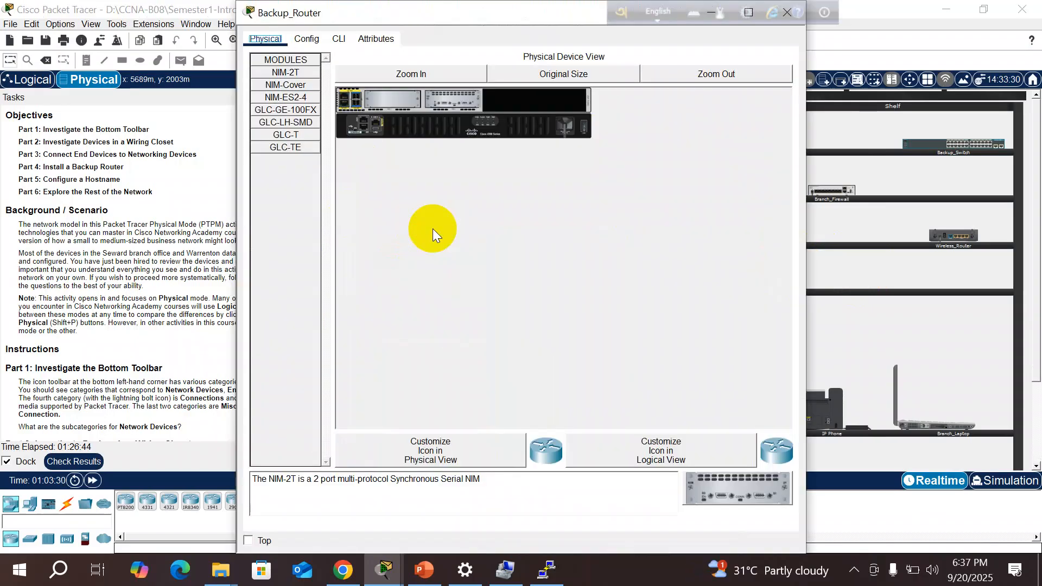
{"action": "left_click", "coordinate": [337, 39]}
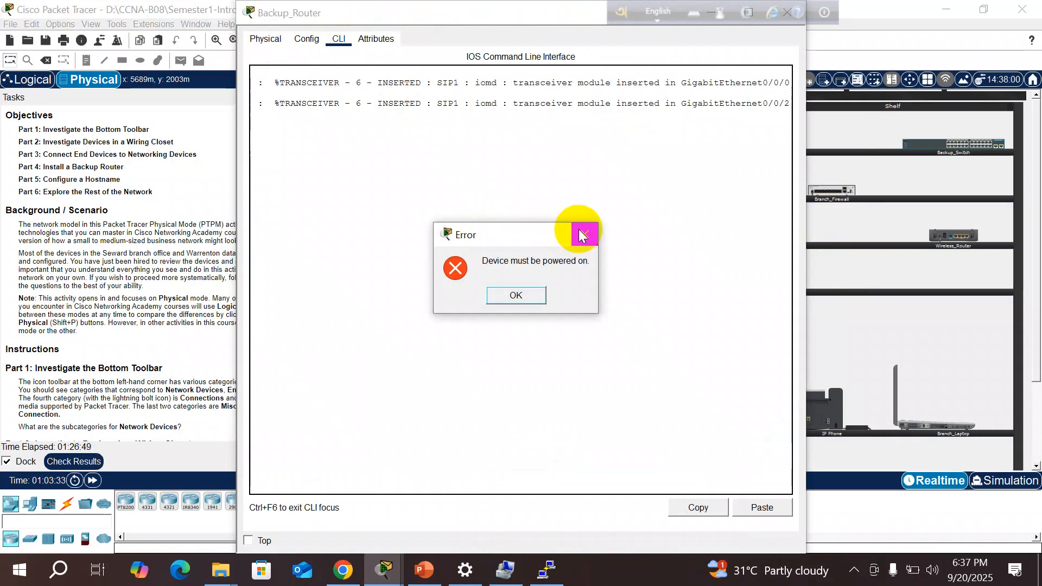
{"action": "left_click", "coordinate": [581, 235]}
{"action": "left_click_drag", "start_coordinate": [568, 15], "coordinate": [548, 102]}
{"action": "left_click", "coordinate": [761, 94]}
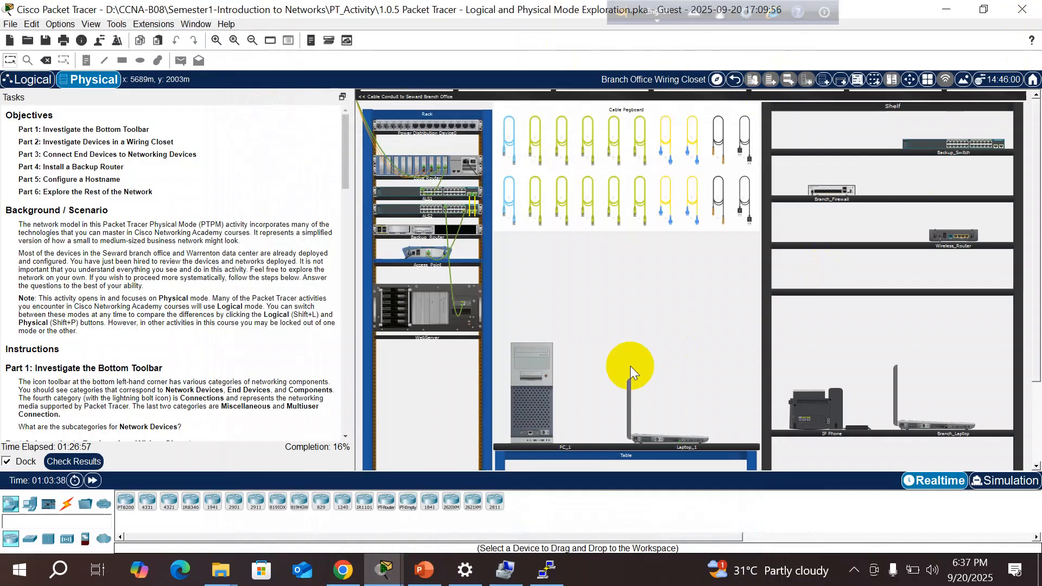
- Plug a USB cable from the Cable Pegboard into the USB Console port on Backup_Router's rear
{"action": "left_click", "coordinate": [745, 139]}
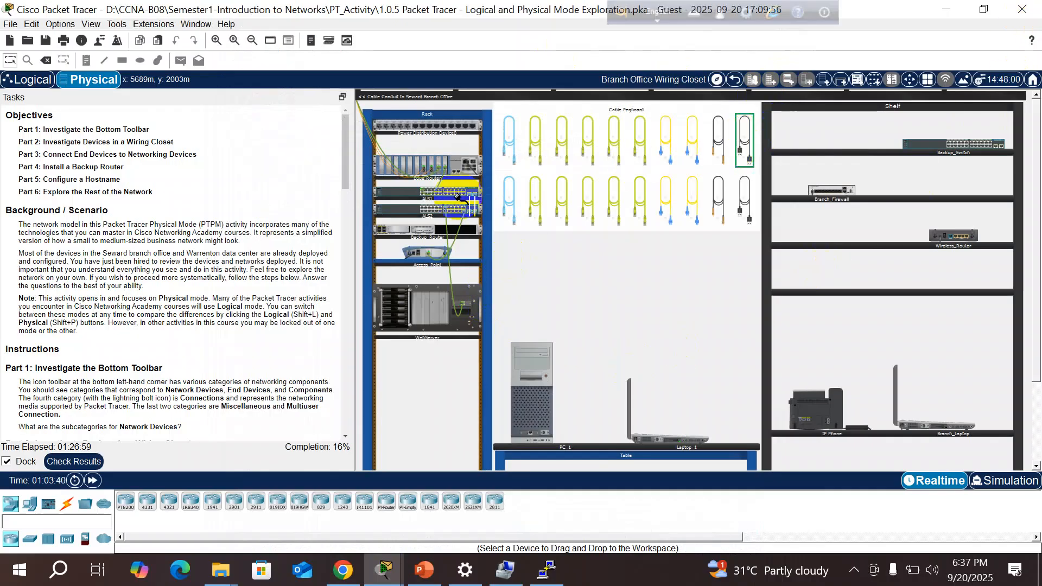
{"action": "right_click", "coordinate": [436, 233]}
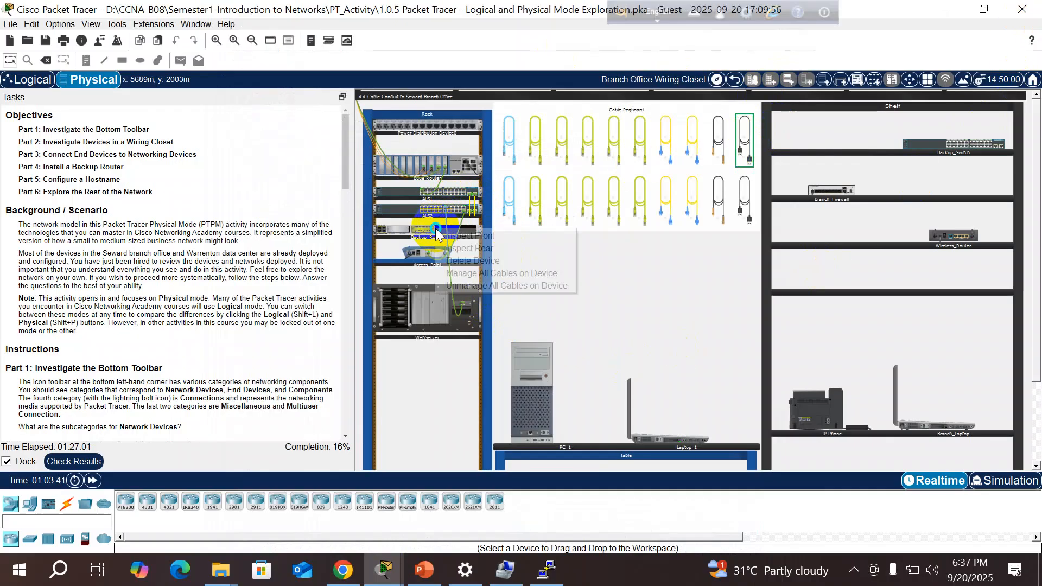
{"action": "left_click", "coordinate": [468, 248]}
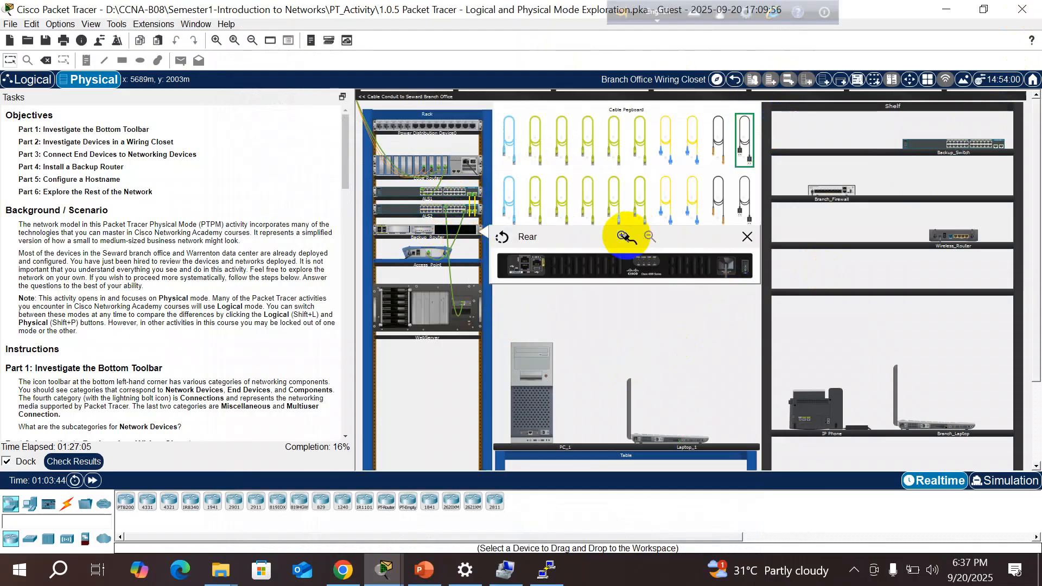
{"action": "left_click", "coordinate": [622, 236]}
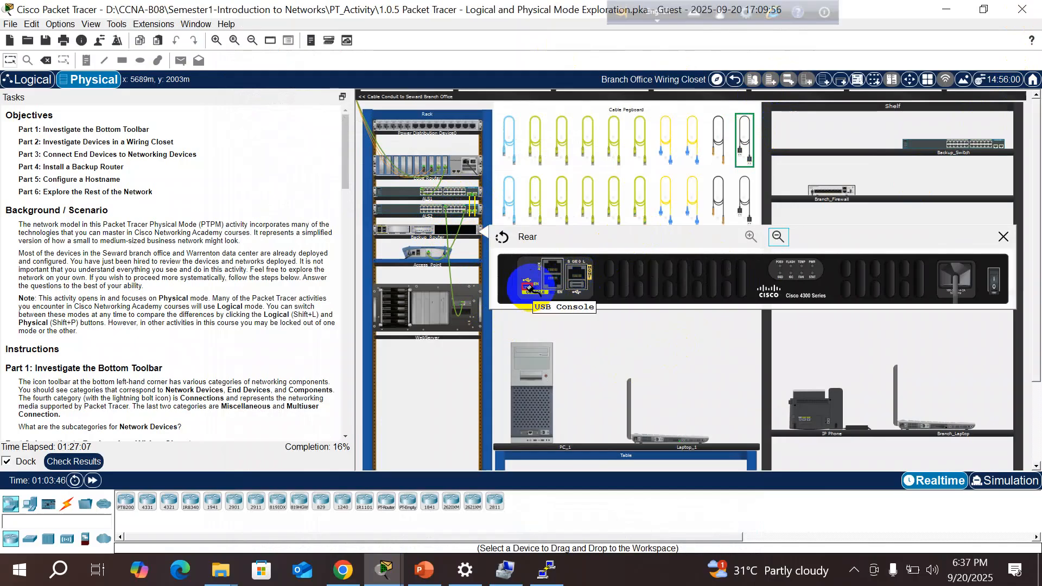
{"action": "left_click", "coordinate": [529, 288]}
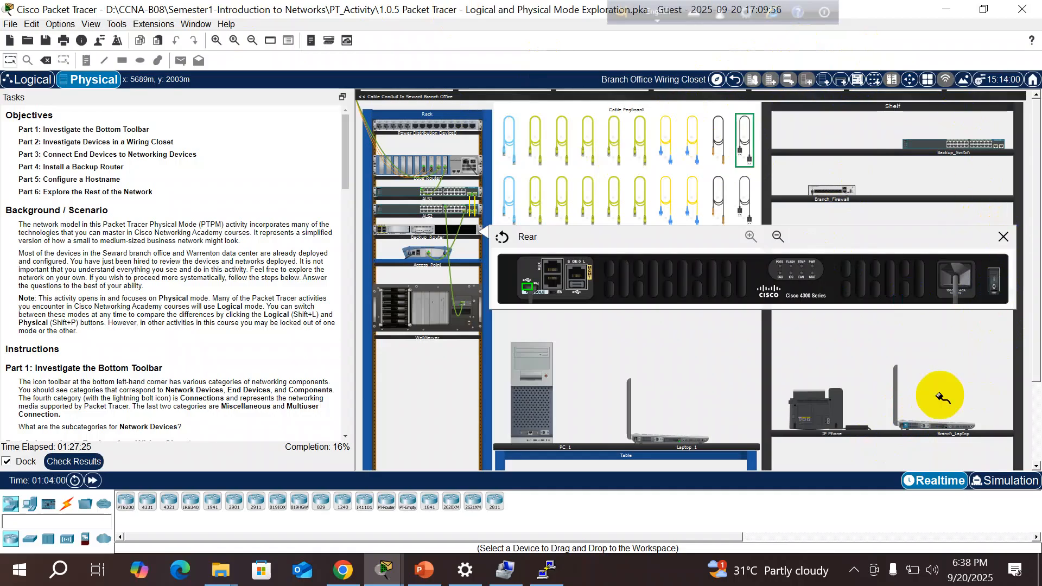
- Try to attach the cable's other end to a USB port on Laptop_1, and close the laptop's device window
{"action": "left_click", "coordinate": [218, 38]}
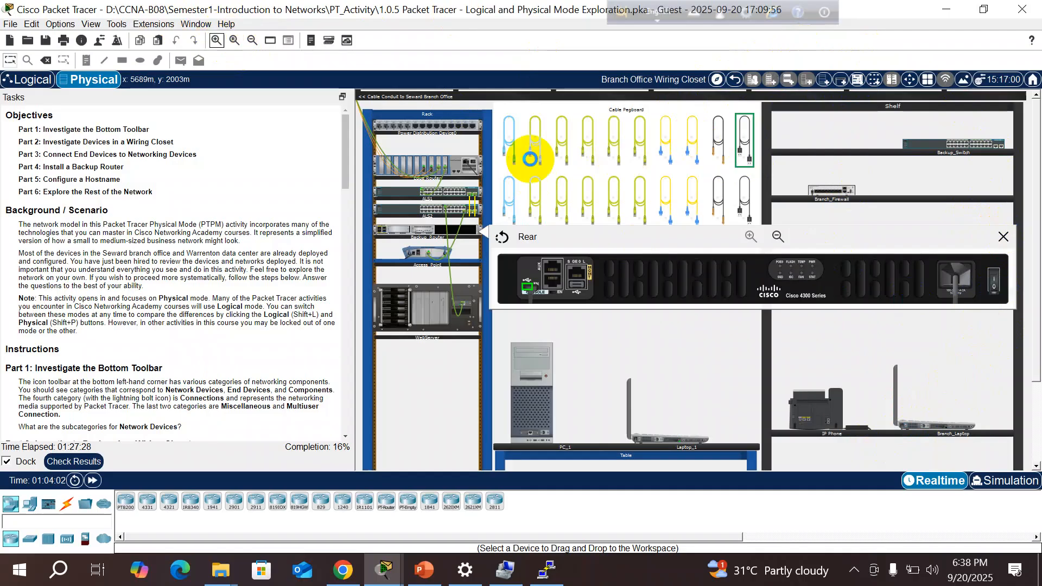
{"action": "left_click", "coordinate": [1034, 380]}
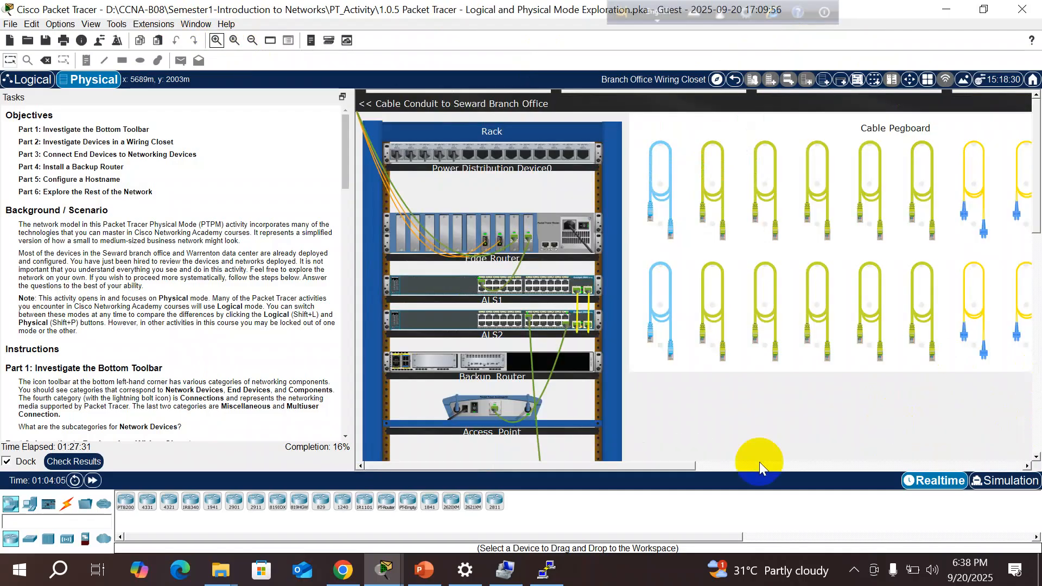
{"action": "left_click_drag", "start_coordinate": [671, 471], "coordinate": [837, 477]}
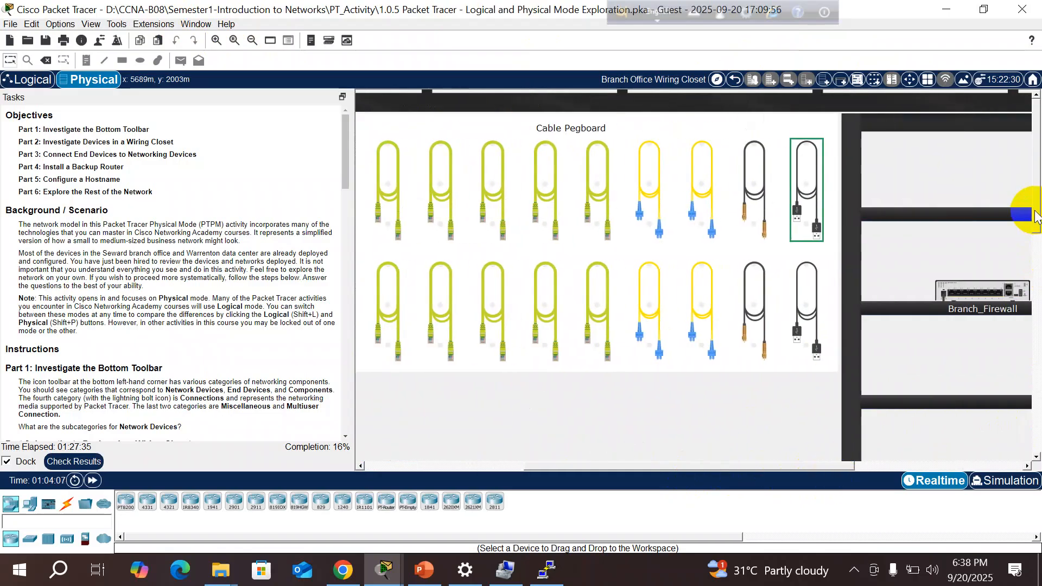
{"action": "left_click_drag", "start_coordinate": [1036, 214], "coordinate": [1037, 339]}
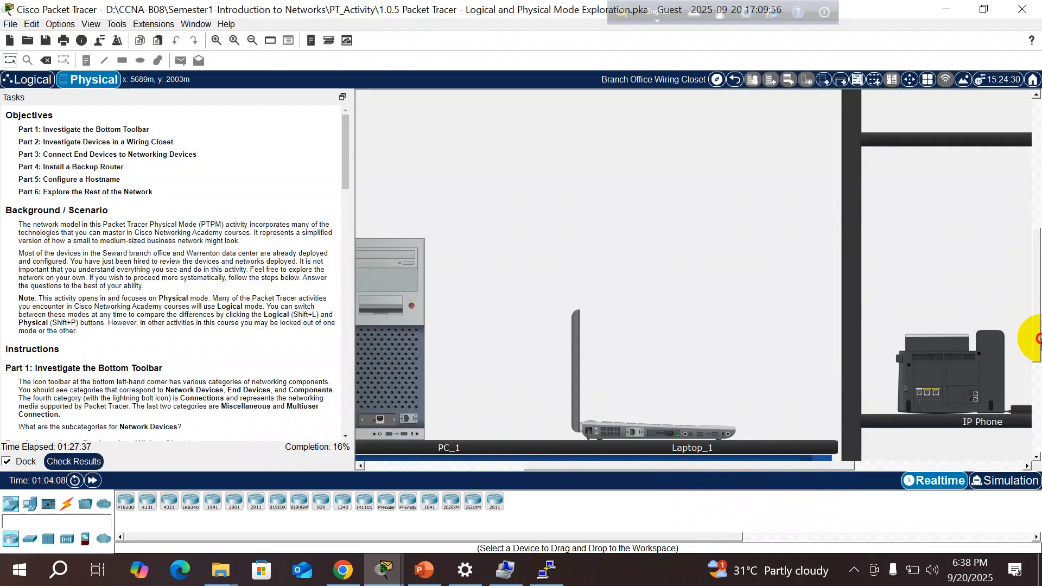
{"action": "left_click_drag", "start_coordinate": [1038, 237], "coordinate": [1034, 153]}
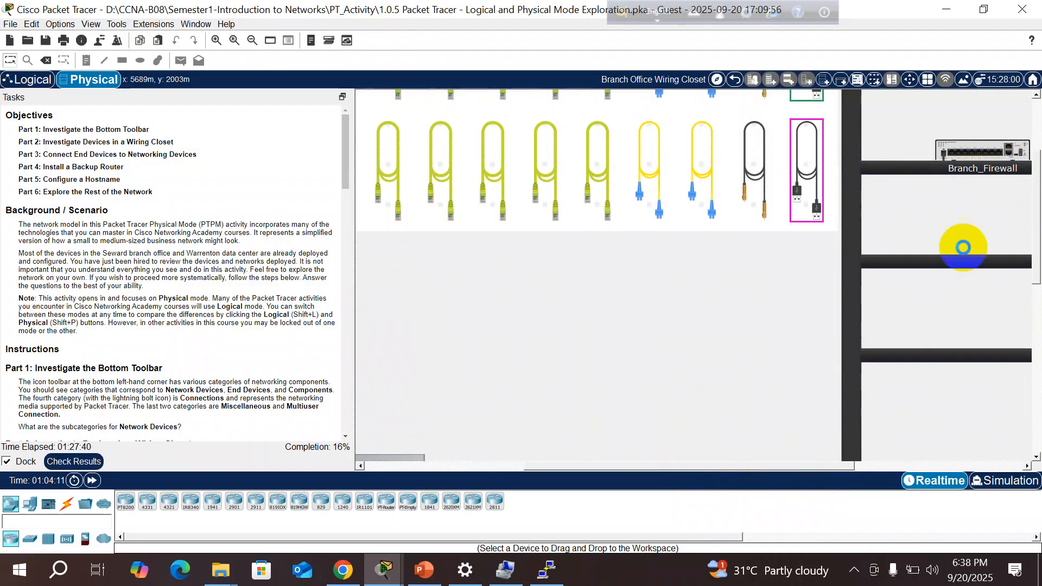
{"action": "left_click_drag", "start_coordinate": [1034, 259], "coordinate": [1034, 384]}
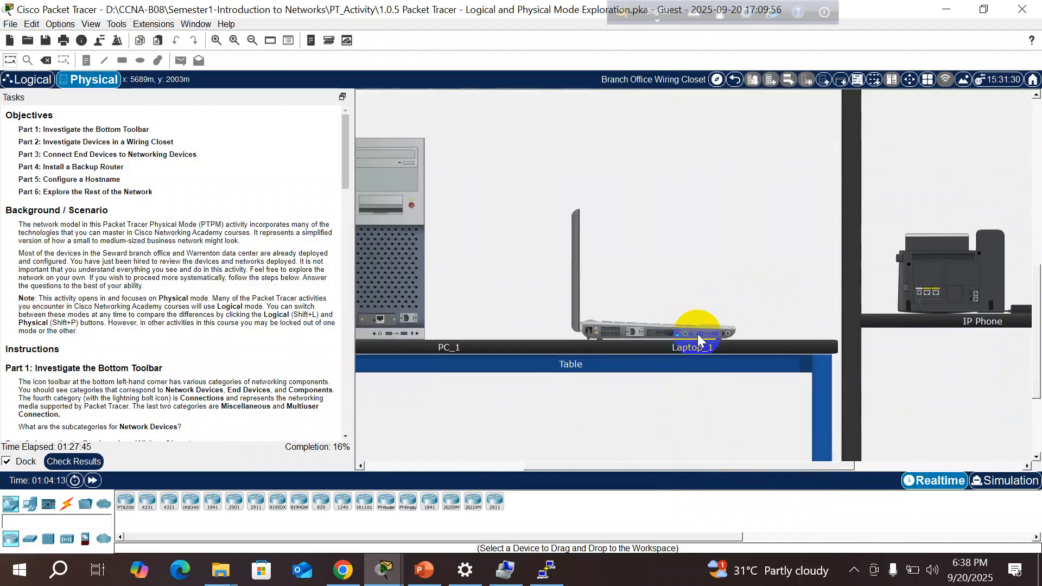
{"action": "mouse_move", "coordinate": [700, 340]}
{"action": "left_click", "coordinate": [699, 331]}
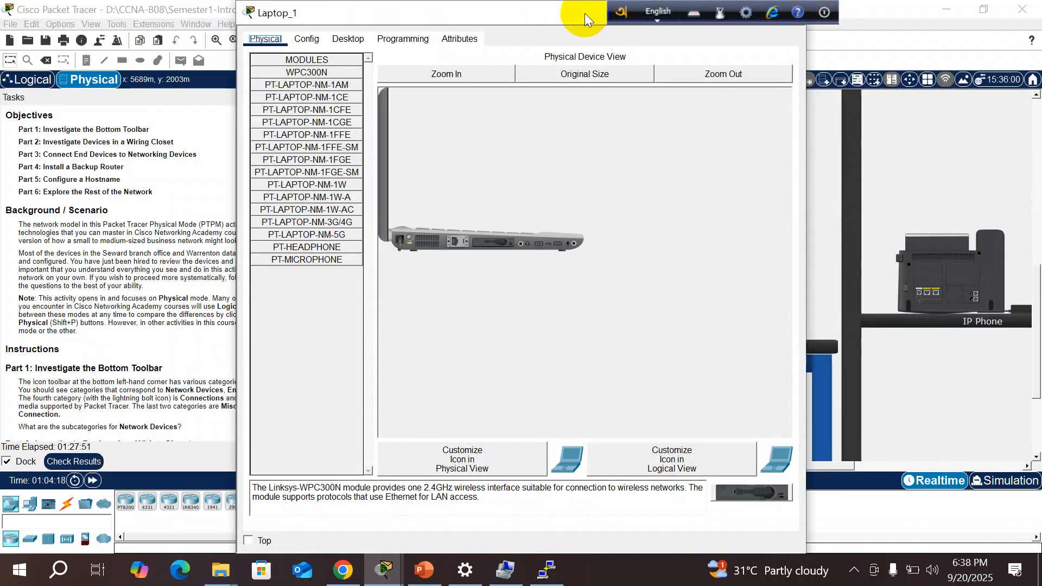
{"action": "left_click_drag", "start_coordinate": [580, 14], "coordinate": [595, 132]}
{"action": "left_click", "coordinate": [806, 130]}
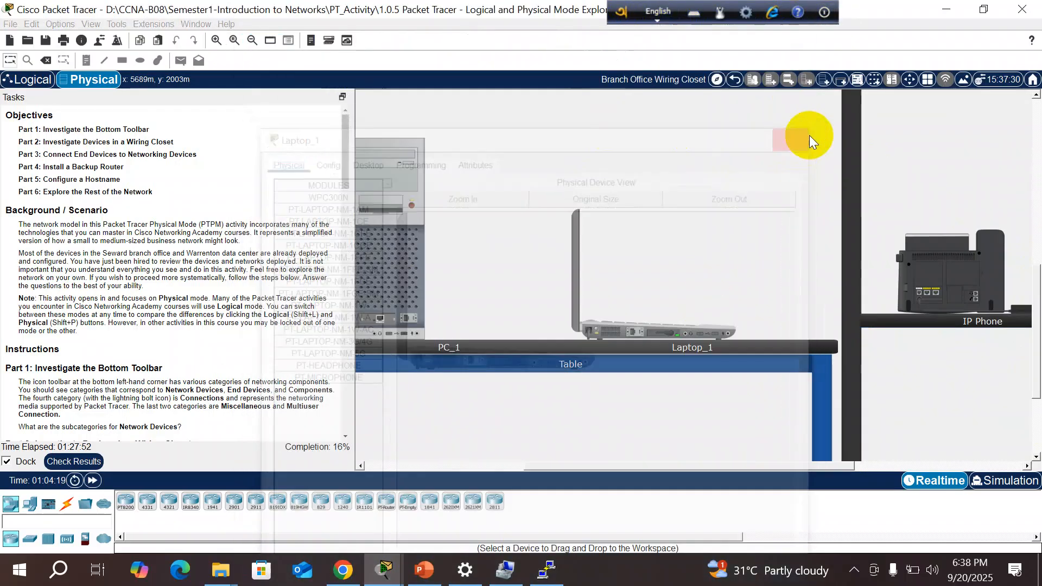
- Take a USB cable from the Cable Pegboard and plug one end into a USB port on Laptop_1
{"action": "left_click_drag", "start_coordinate": [1038, 273], "coordinate": [1036, 164]}
{"action": "left_click", "coordinate": [801, 130]}
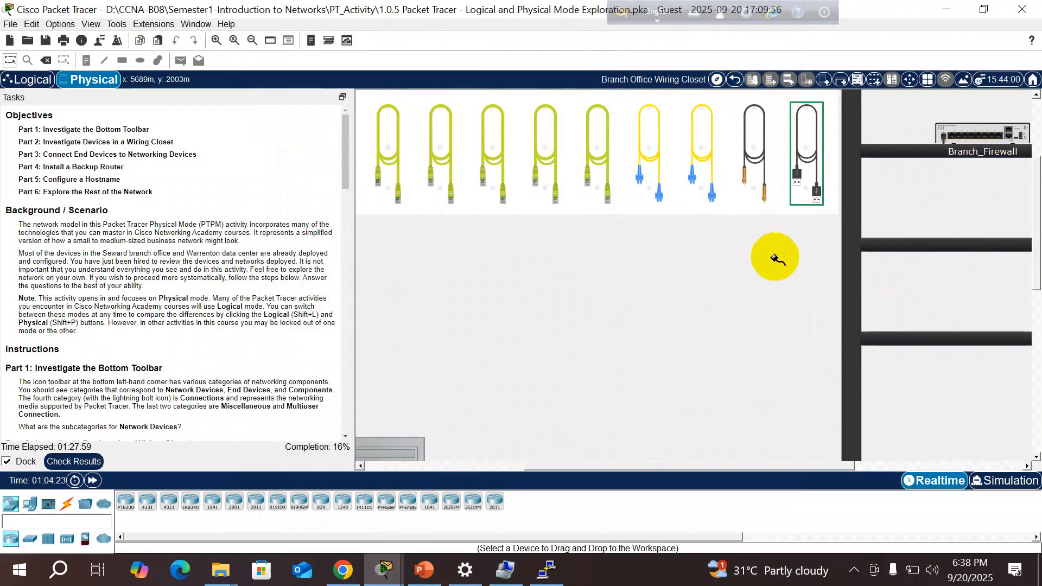
{"action": "left_click_drag", "start_coordinate": [1037, 212], "coordinate": [1037, 353]}
{"action": "left_click", "coordinate": [699, 225]}
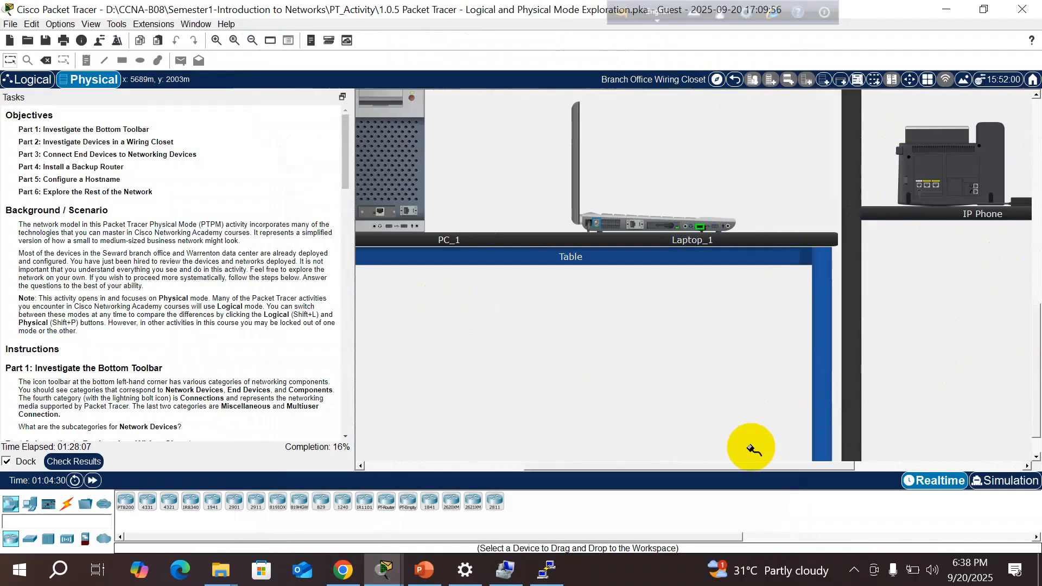
- Plug the free end of Laptop_1's USB cable into the USB Console port on Backup_Router's rear
{"action": "left_click_drag", "start_coordinate": [758, 466], "coordinate": [511, 464]}
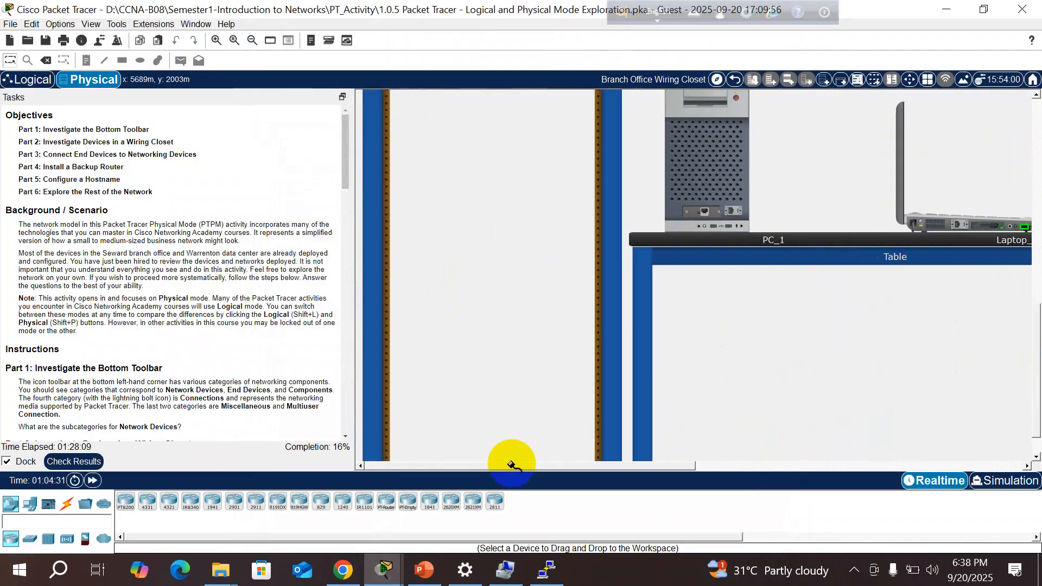
{"action": "left_click_drag", "start_coordinate": [1035, 408], "coordinate": [1031, 272]}
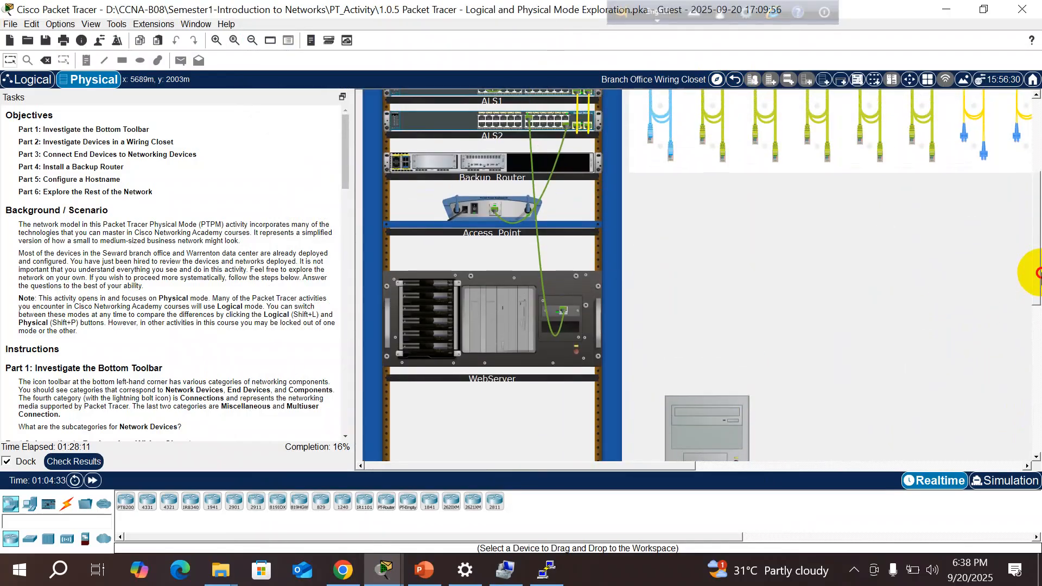
{"action": "right_click", "coordinate": [474, 170]}
{"action": "left_click", "coordinate": [533, 189]}
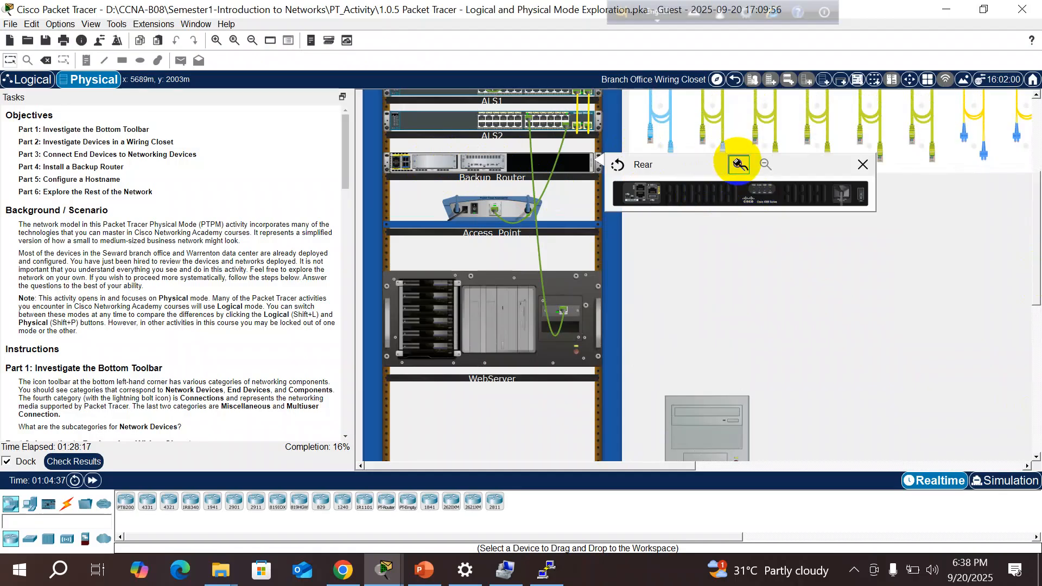
{"action": "left_click", "coordinate": [739, 164]}
{"action": "left_click", "coordinate": [642, 215]}
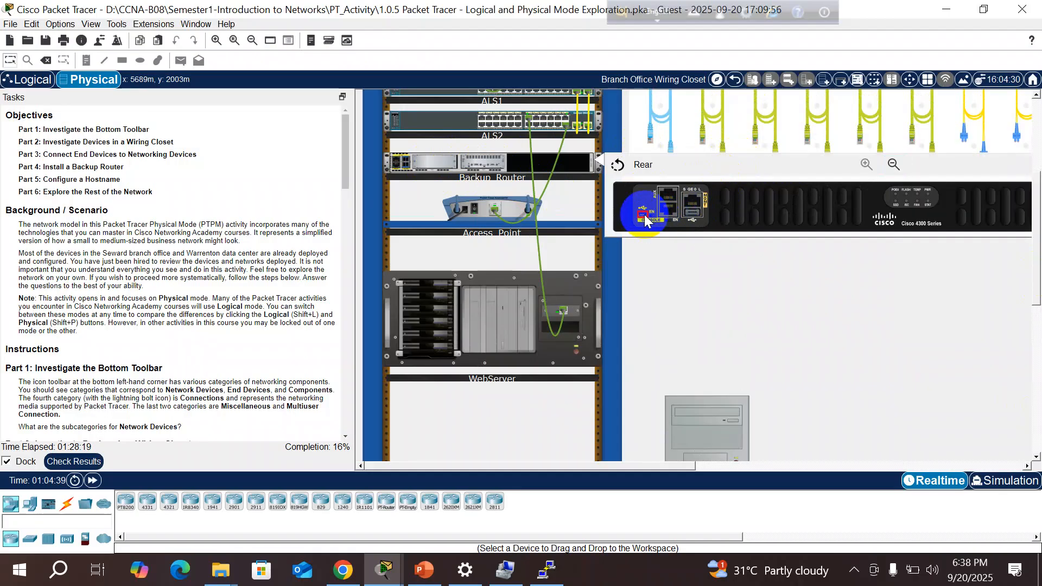
{"action": "left_click", "coordinate": [643, 216]}
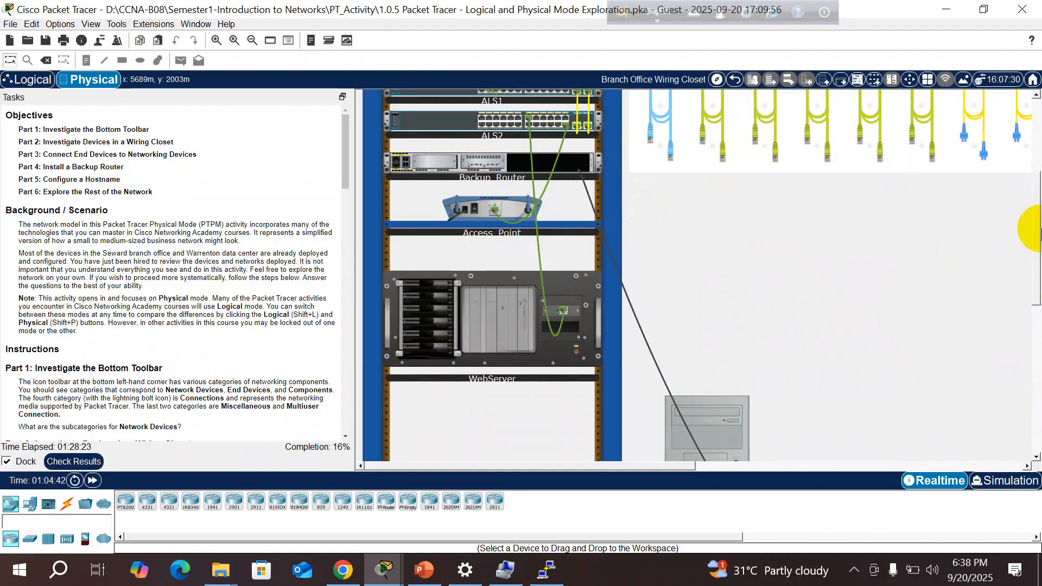
- Try to open a console session to Backup_Router from Laptop_1's Terminal with the default port settings, and close the laptop's device window
{"action": "left_click_drag", "start_coordinate": [1035, 226], "coordinate": [985, 319]}
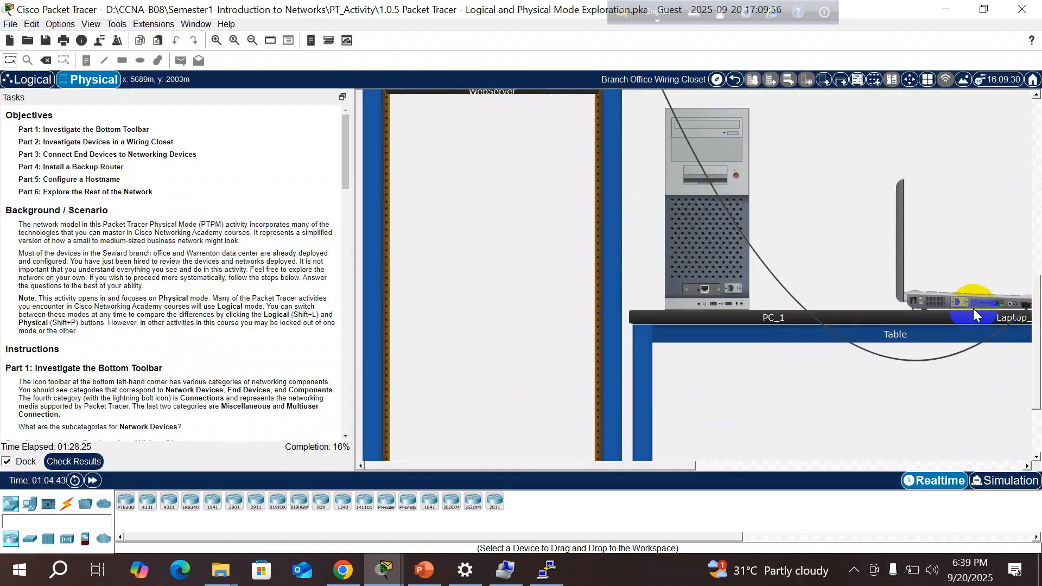
{"action": "left_click", "coordinate": [973, 308]}
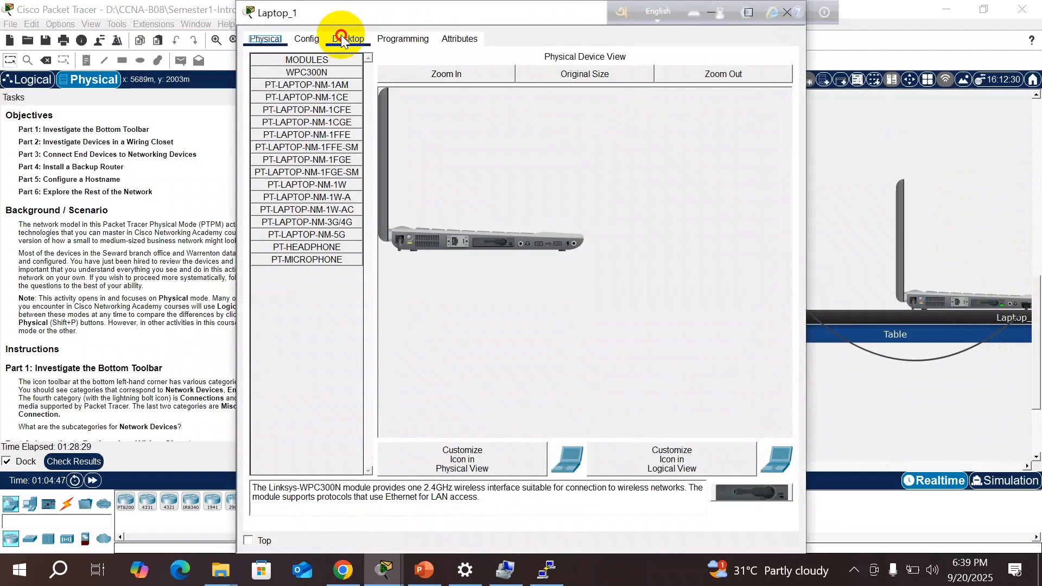
{"action": "left_click", "coordinate": [347, 38]}
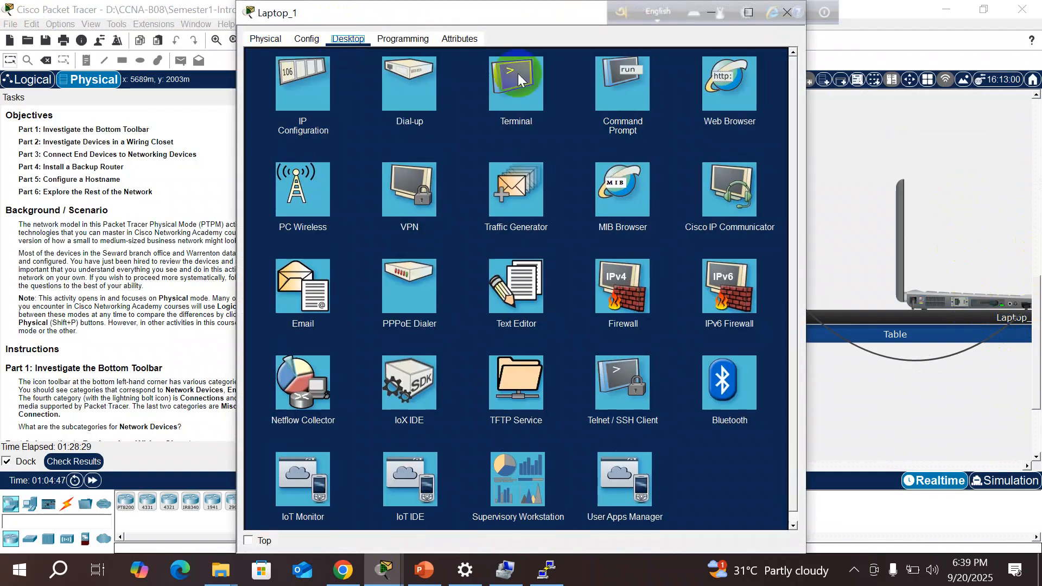
{"action": "left_click", "coordinate": [535, 103]}
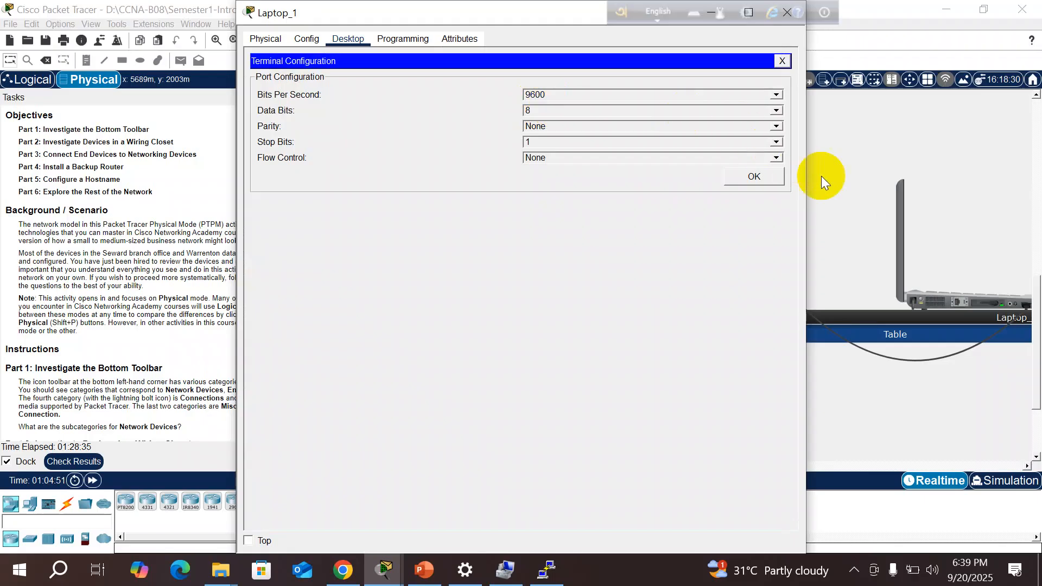
{"action": "left_click", "coordinate": [774, 173]}
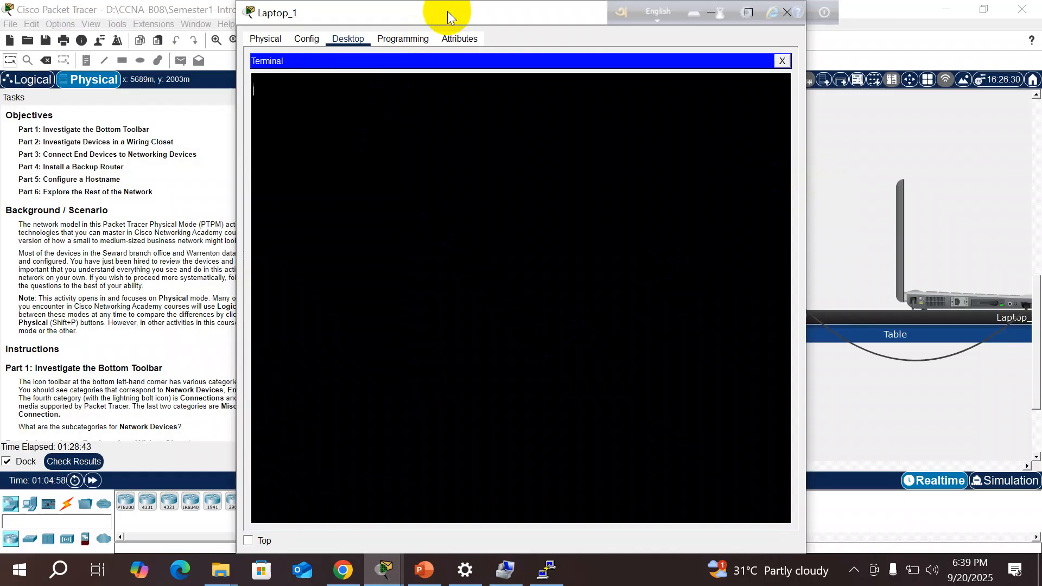
{"action": "left_click_drag", "start_coordinate": [448, 11], "coordinate": [418, 136]}
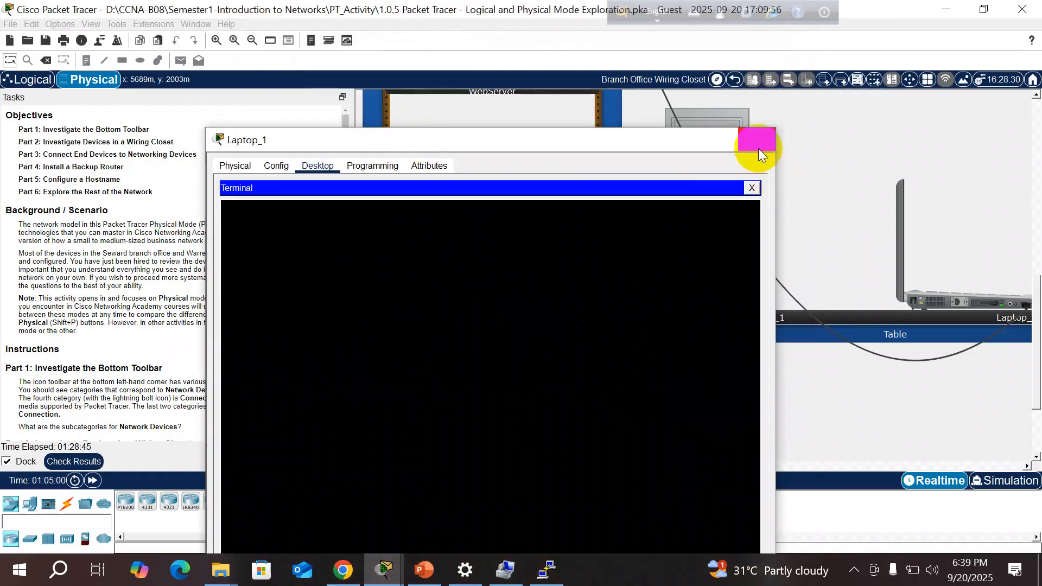
{"action": "left_click", "coordinate": [758, 144]}
- Turn on Backup_Router using the power switch on its rear
{"action": "left_click_drag", "start_coordinate": [348, 181], "coordinate": [524, 209]}
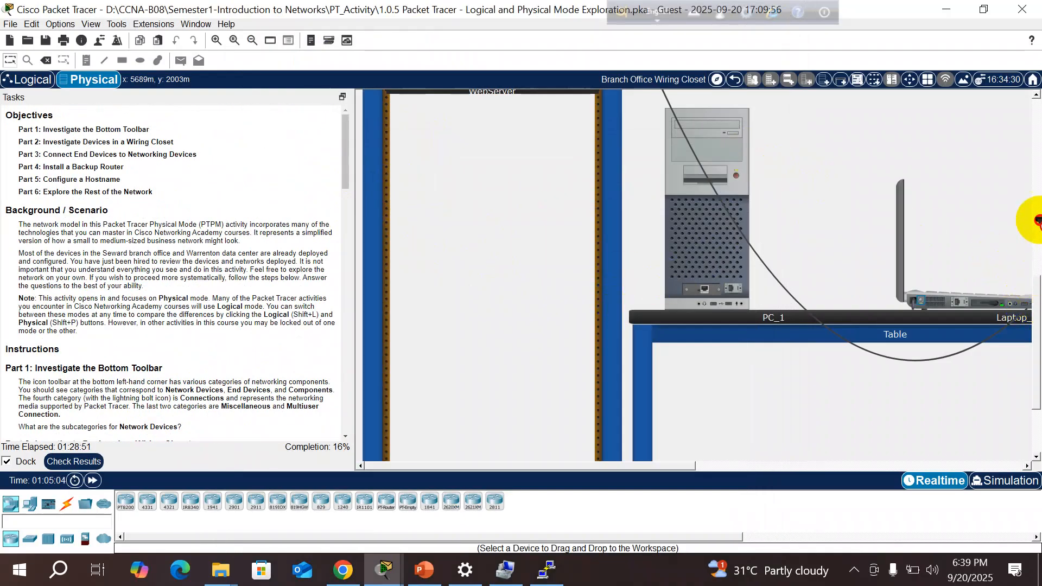
{"action": "left_click_drag", "start_coordinate": [1038, 310], "coordinate": [1038, 169]}
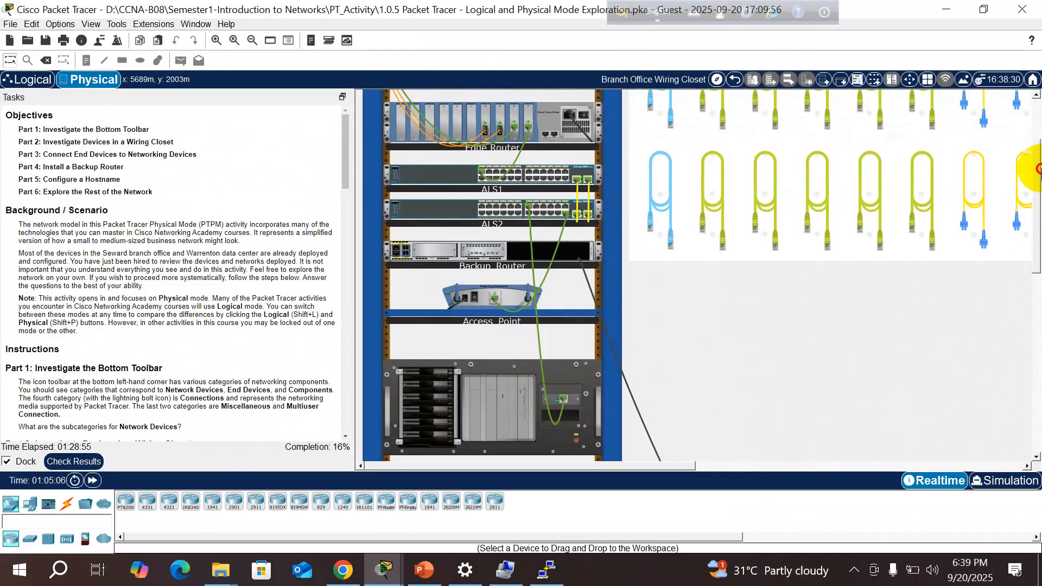
{"action": "left_click", "coordinate": [565, 243]}
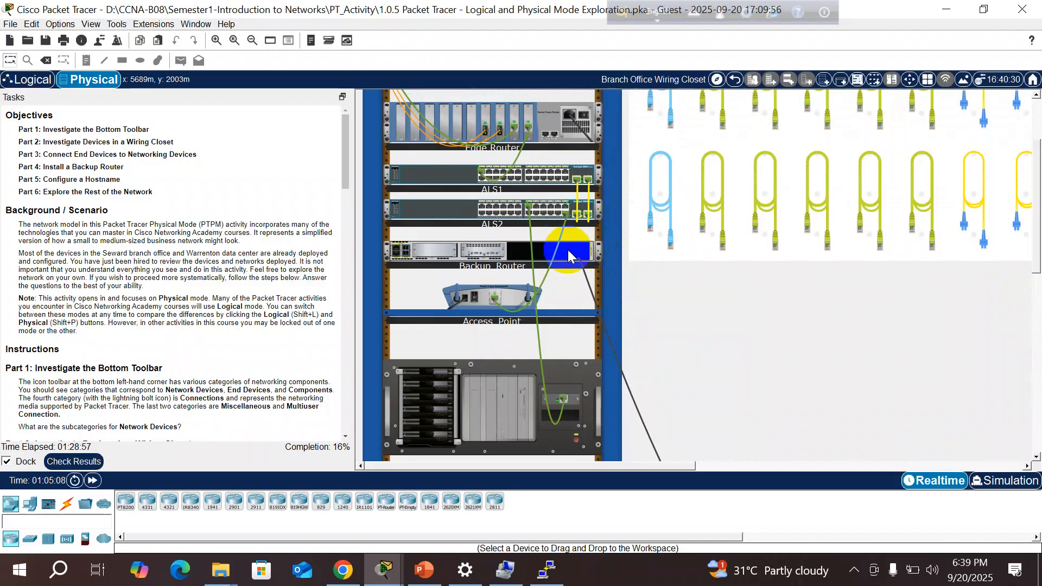
{"action": "right_click", "coordinate": [567, 250]}
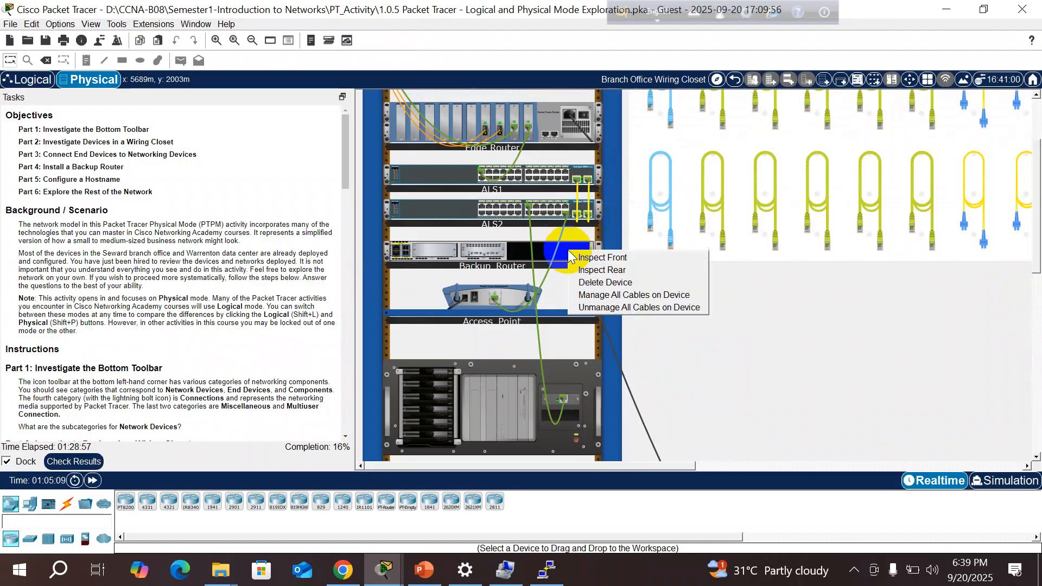
{"action": "left_click", "coordinate": [602, 270]}
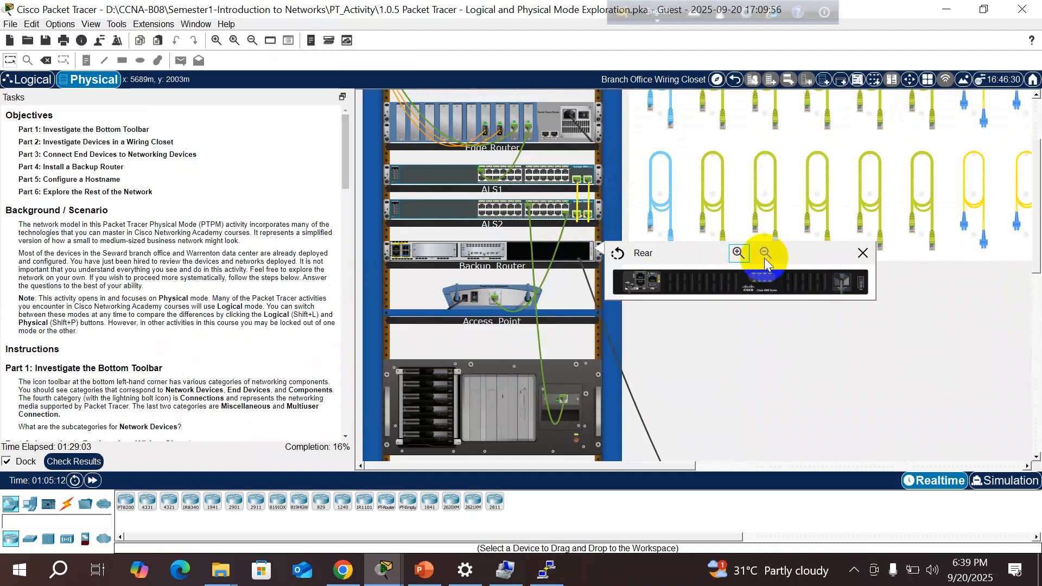
{"action": "left_click", "coordinate": [738, 253]}
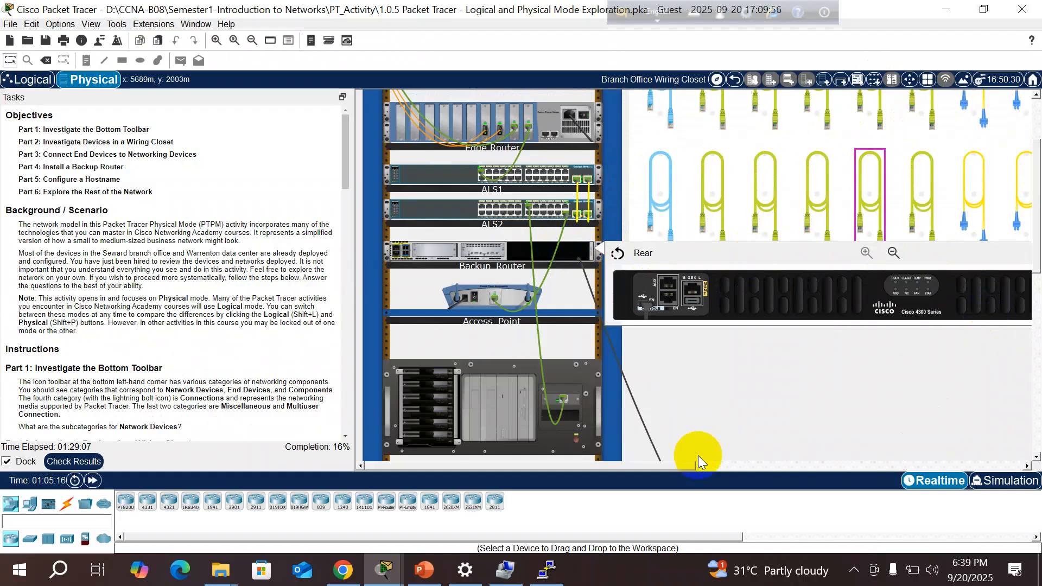
{"action": "left_click_drag", "start_coordinate": [686, 466], "coordinate": [867, 461]}
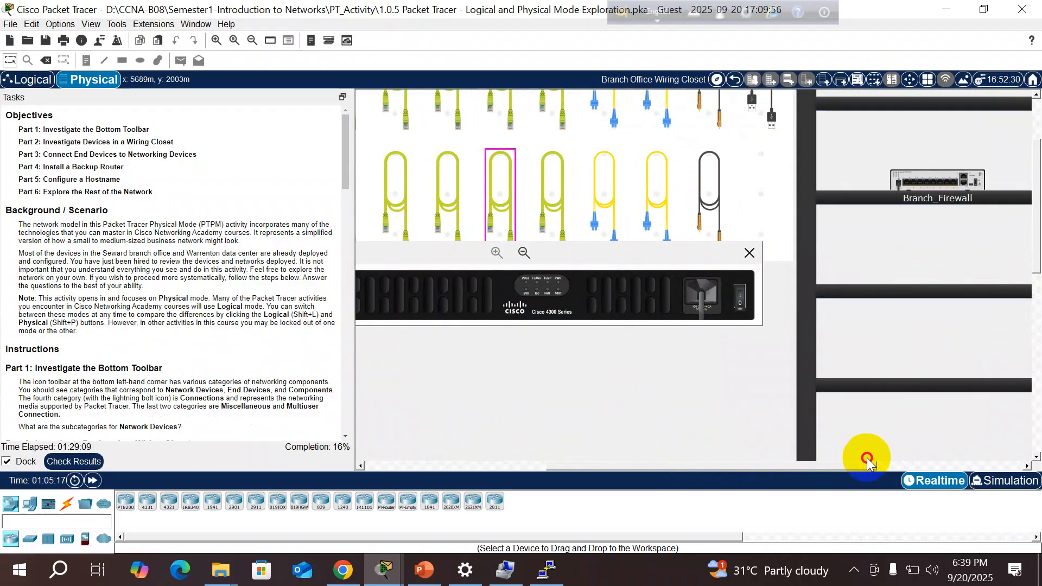
{"action": "left_click", "coordinate": [740, 297]}
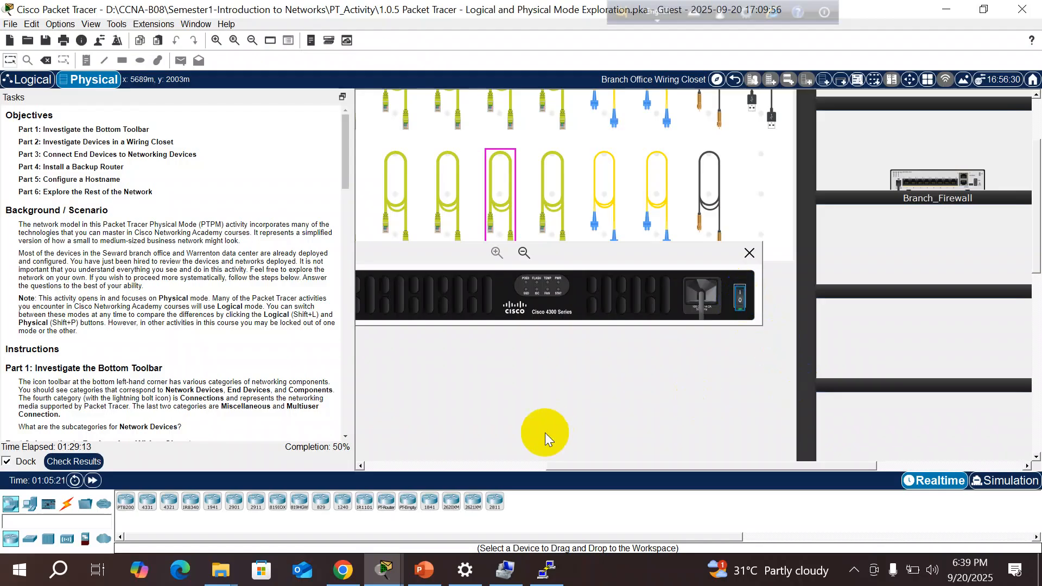
- Start a Terminal session on Laptop_1 at 9600 bits per second, 8 data bits, no parity, 1 stop bit and no flow control
{"action": "left_click_drag", "start_coordinate": [694, 467], "coordinate": [512, 466]}
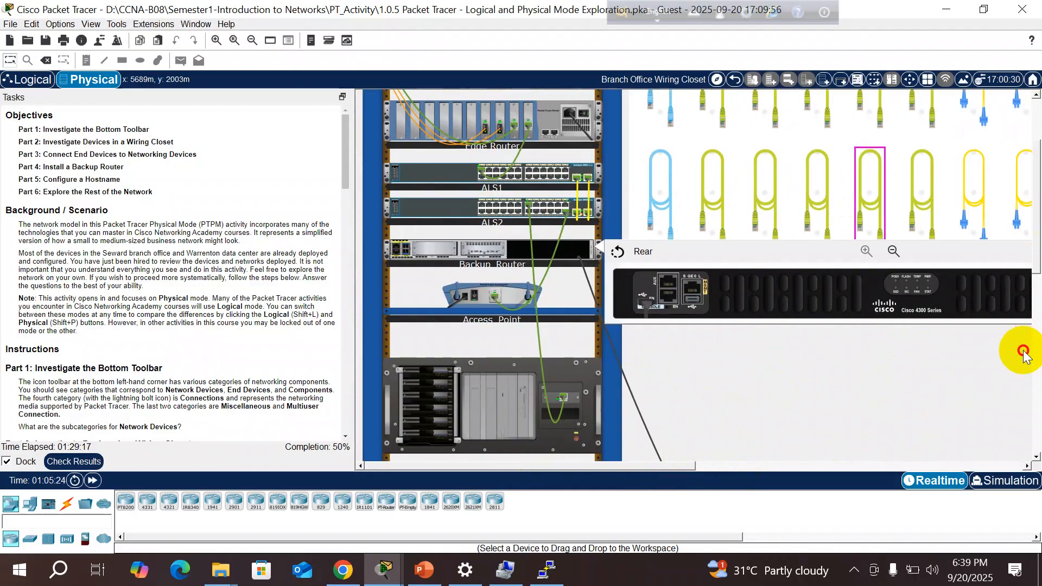
{"action": "scroll", "coordinate": [1020, 350], "scroll_direction": "down", "scroll_amount": 5}
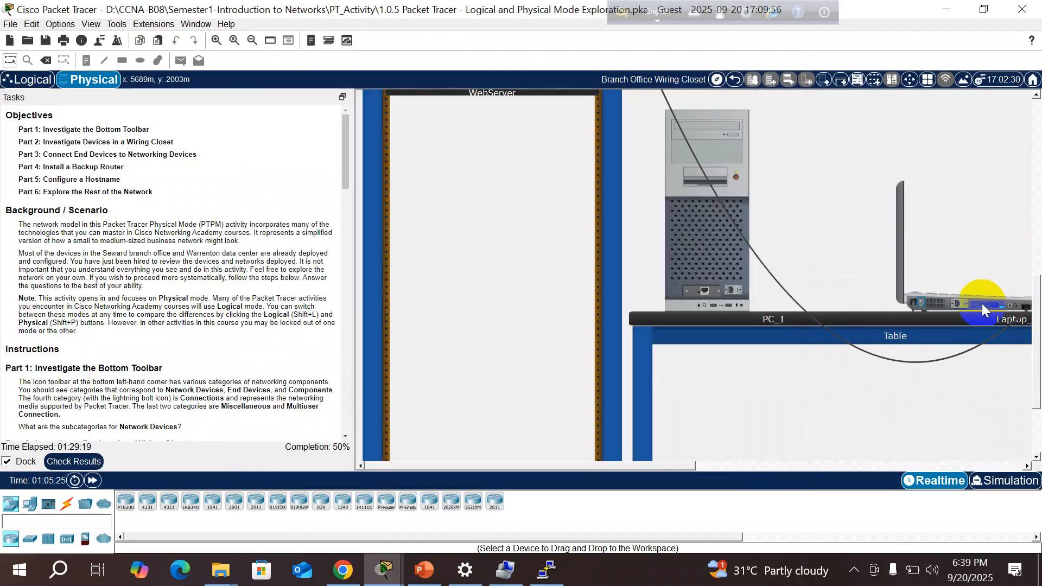
{"action": "left_click", "coordinate": [982, 304]}
{"action": "left_click", "coordinate": [982, 304]}
{"action": "left_click", "coordinate": [951, 291]}
{"action": "left_click", "coordinate": [951, 290]}
{"action": "left_click", "coordinate": [951, 291]}
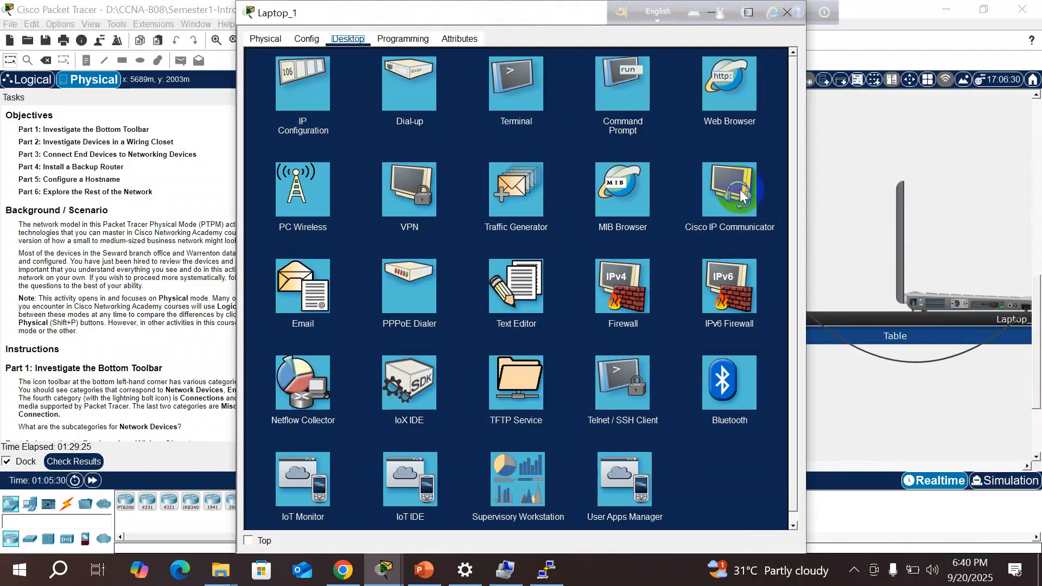
{"action": "left_click", "coordinate": [503, 79]}
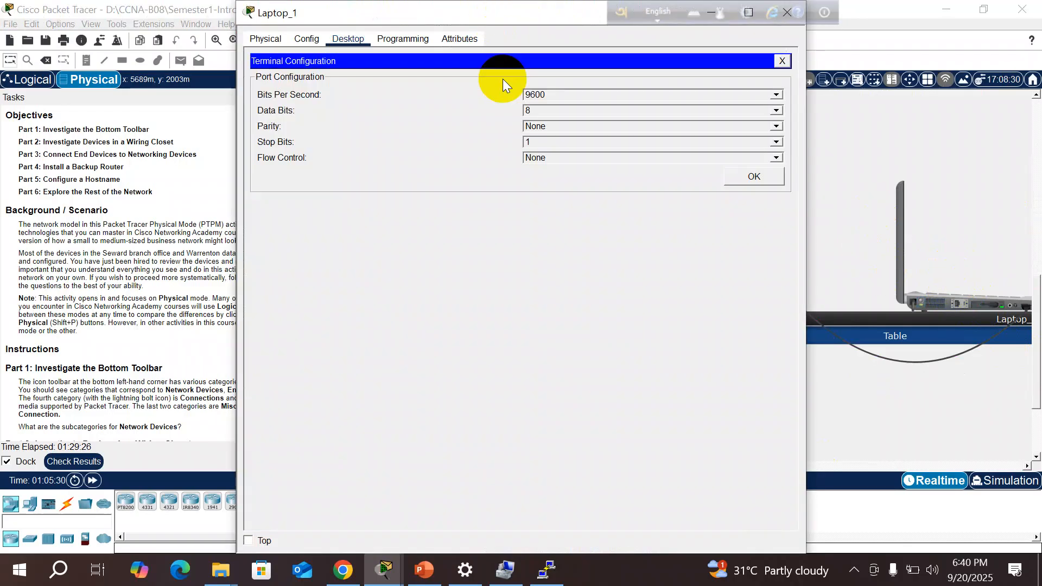
{"action": "left_click", "coordinate": [754, 175]}
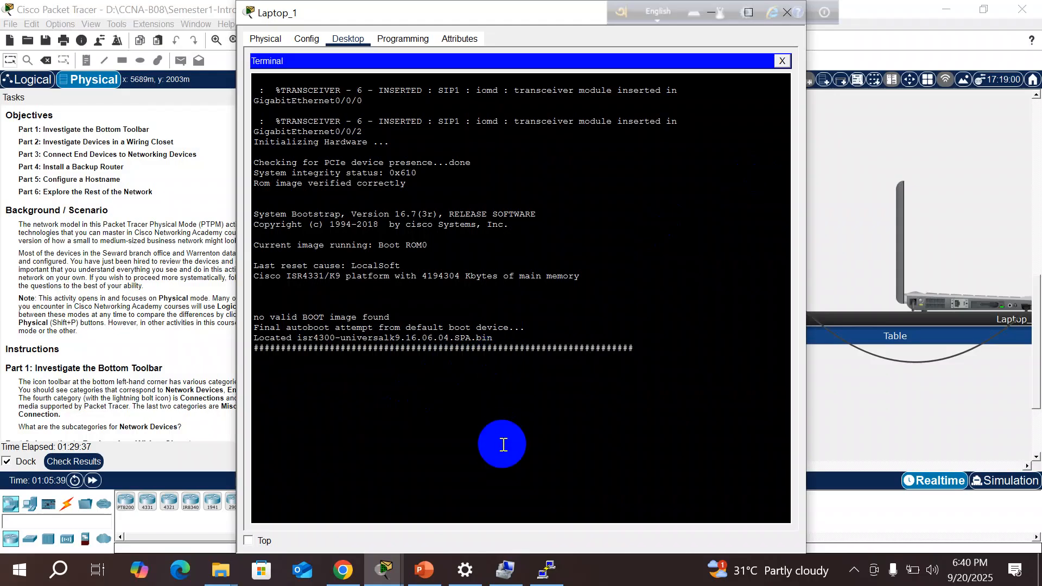
- Check the COM4 PuTTY session and minimize it, and answer no to the initial configuration dialog in Laptop_1's terminal to reach the router prompt
{"action": "left_click", "coordinate": [549, 569]}
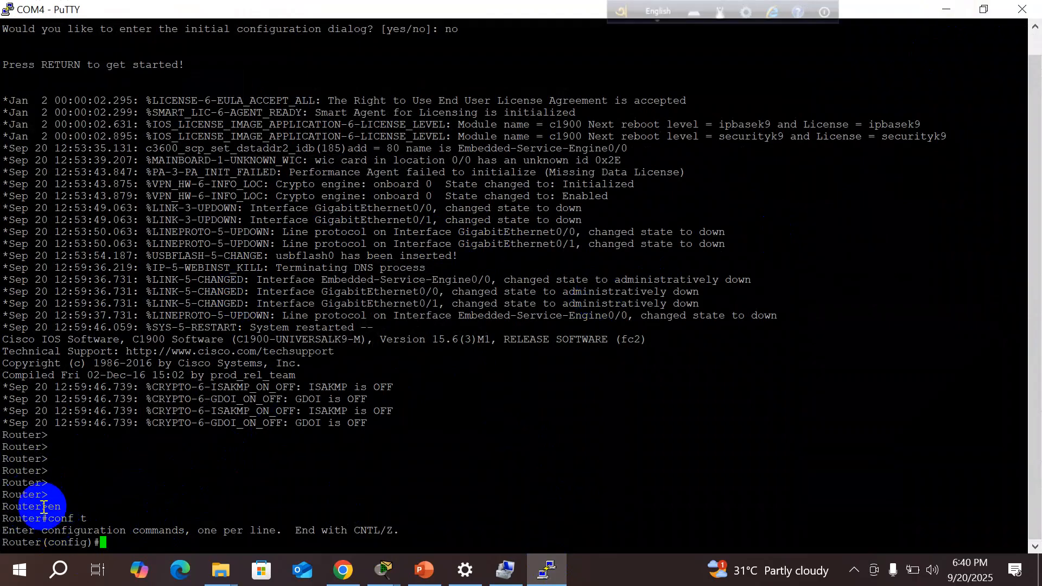
{"action": "left_click", "coordinate": [946, 9]}
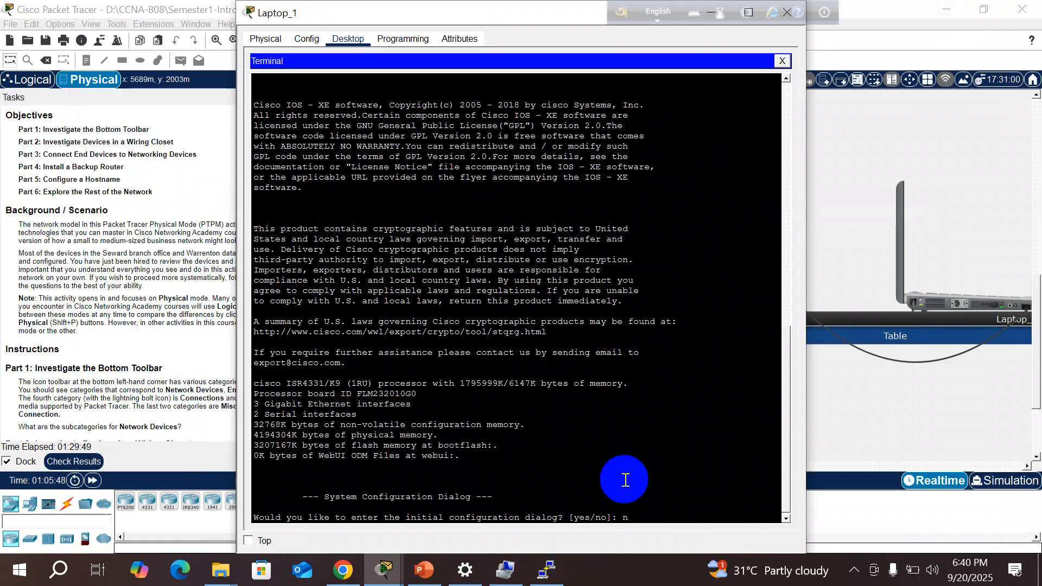
{"action": "key", "text": "Return"}
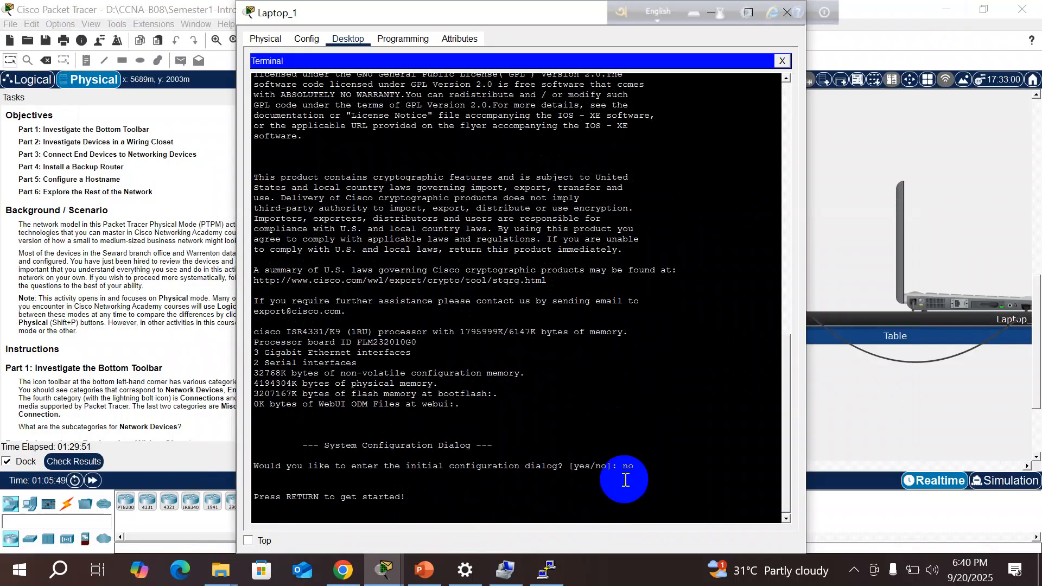
{"action": "key", "text": "Return"}
{"action": "key", "text": "Return"}
{"action": "key", "text": "Return"}
{"action": "key", "text": "Return"}
{"action": "key", "text": "Return"}
{"action": "key", "text": "Return"}
{"action": "key", "text": "Return"}
{"action": "key", "text": "Return"}
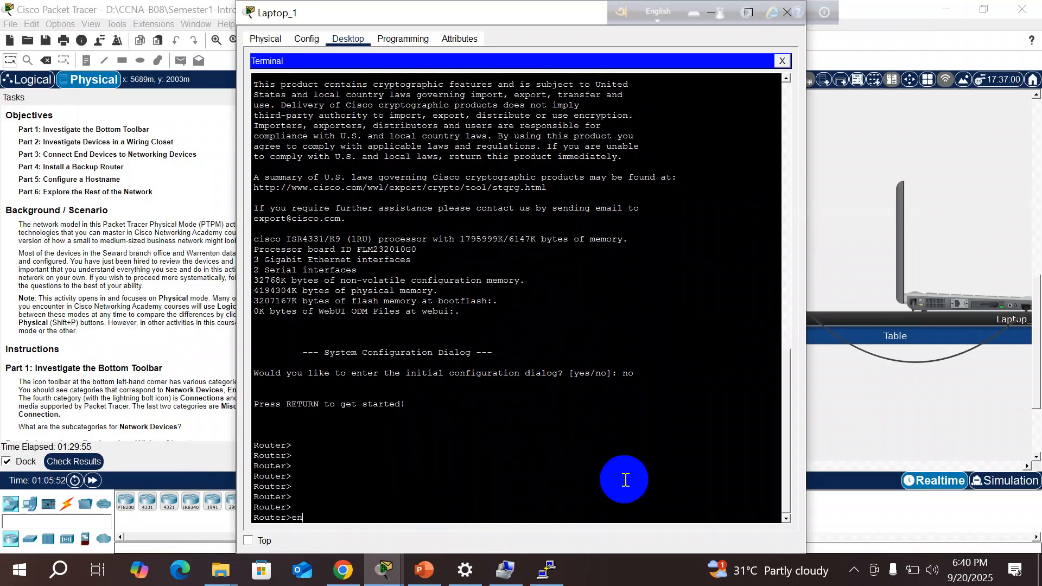
- Enter privileged mode with en and global configuration mode with conf t in Laptop_1's terminal, and return to the main activity window
{"action": "type", "text": "en"}
{"action": "key", "text": "Return"}
{"action": "key", "text": "Return"}
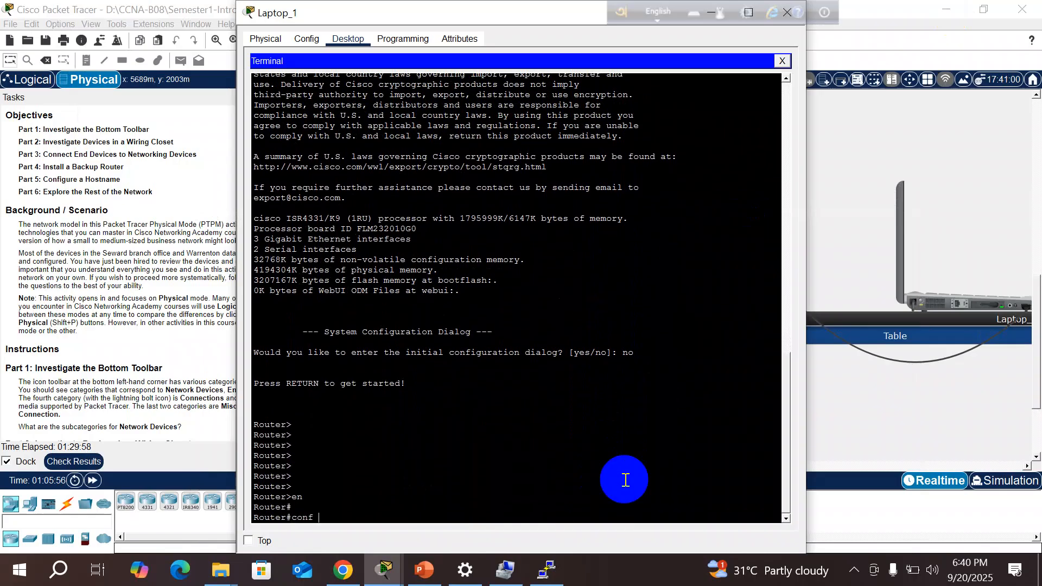
{"action": "type", "text": "conf t"}
{"action": "key", "text": "Return"}
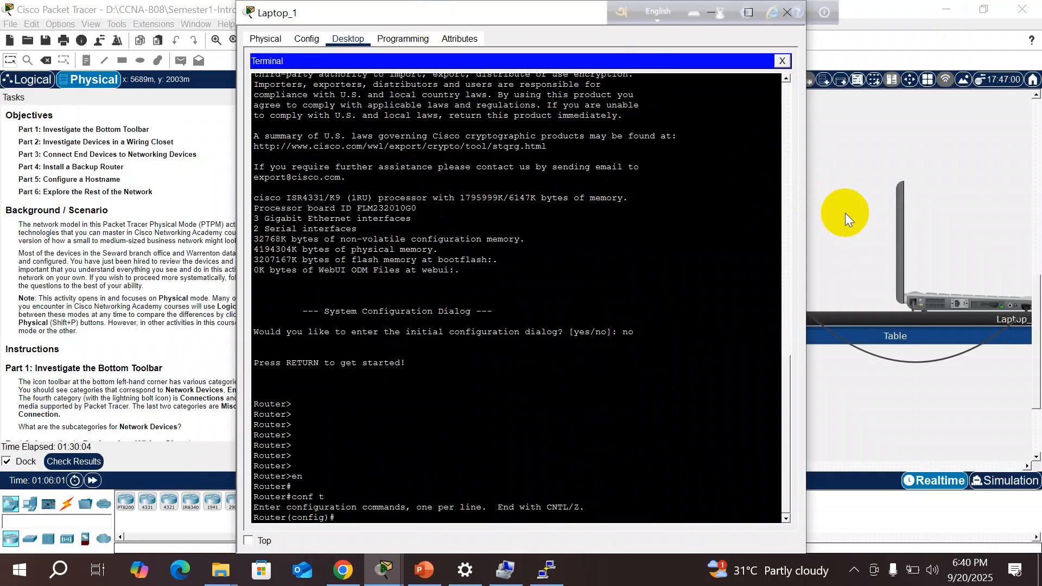
{"action": "key", "text": "alt+F4"}
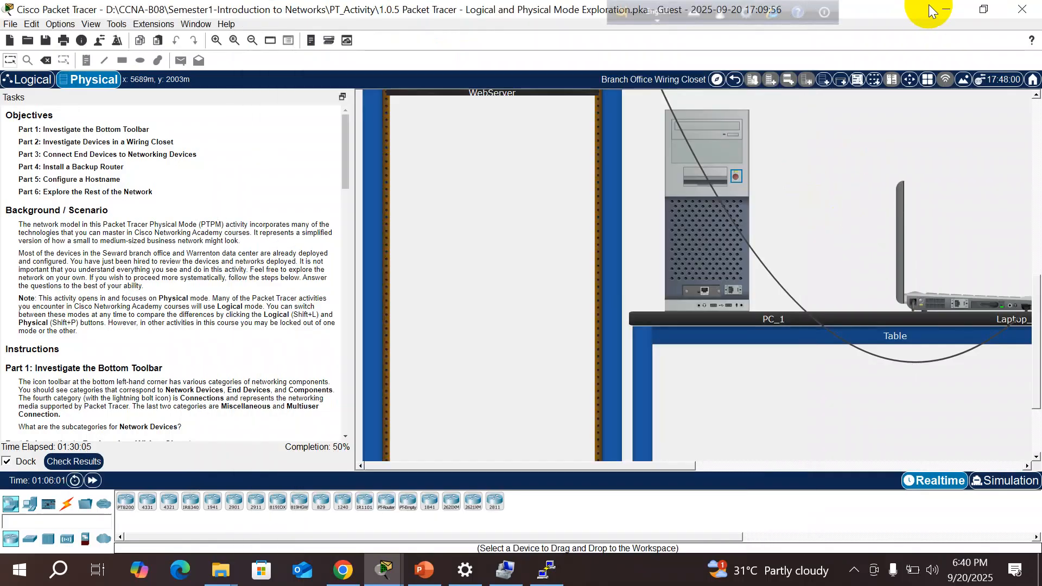
- Switch to the blank Packet Tracer topology and place an ISR4321 router in the logical workspace
{"action": "left_click", "coordinate": [947, 10]}
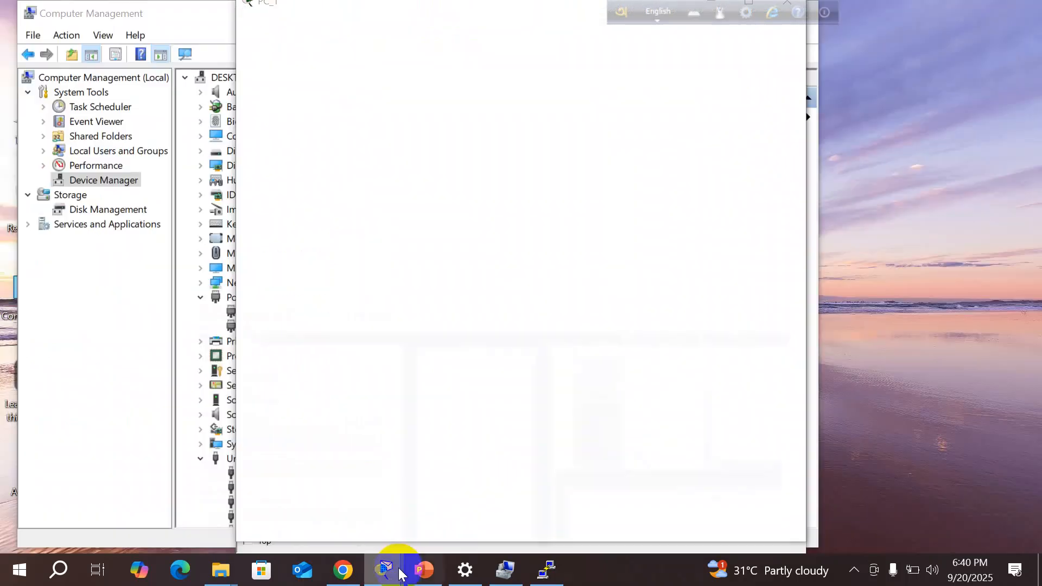
{"action": "left_click", "coordinate": [394, 572]}
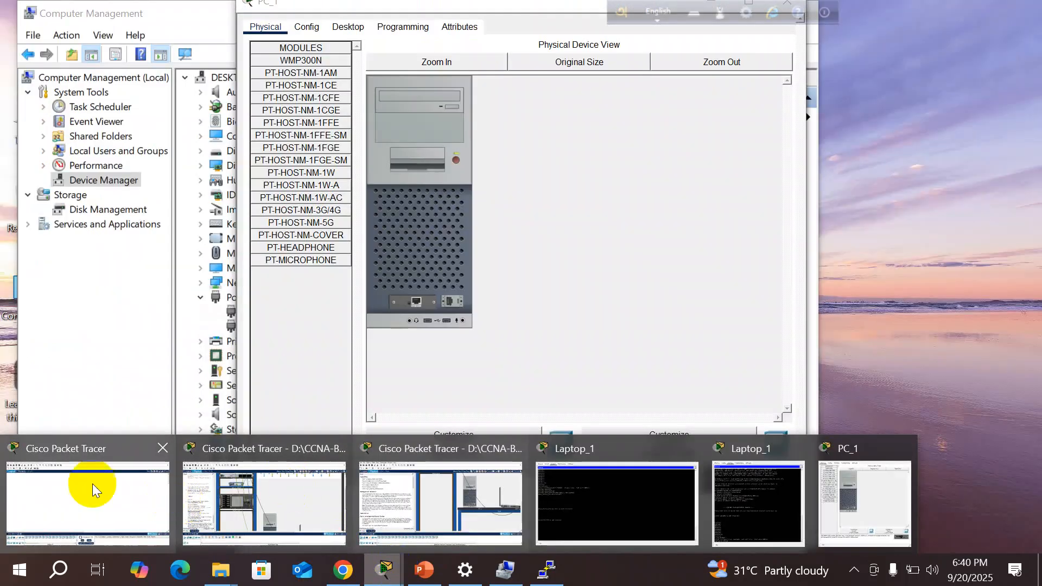
{"action": "left_click", "coordinate": [73, 483]}
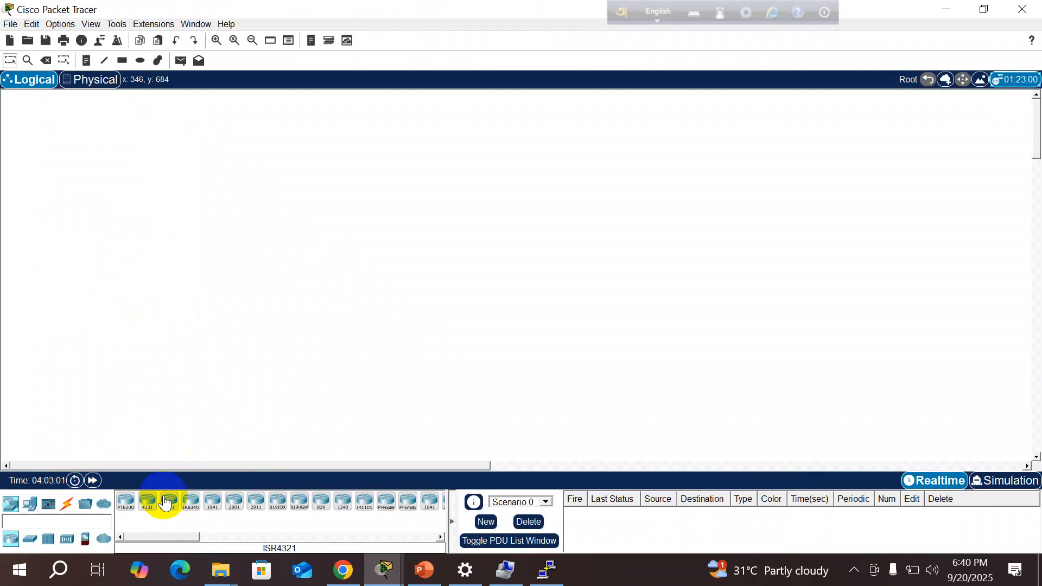
{"action": "left_click", "coordinate": [169, 502]}
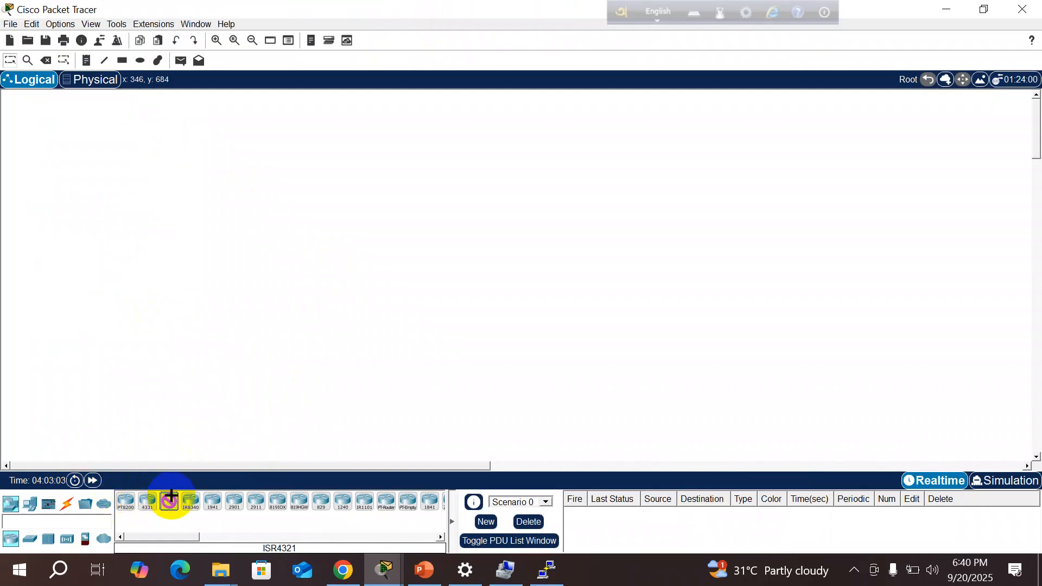
{"action": "left_click", "coordinate": [360, 172]}
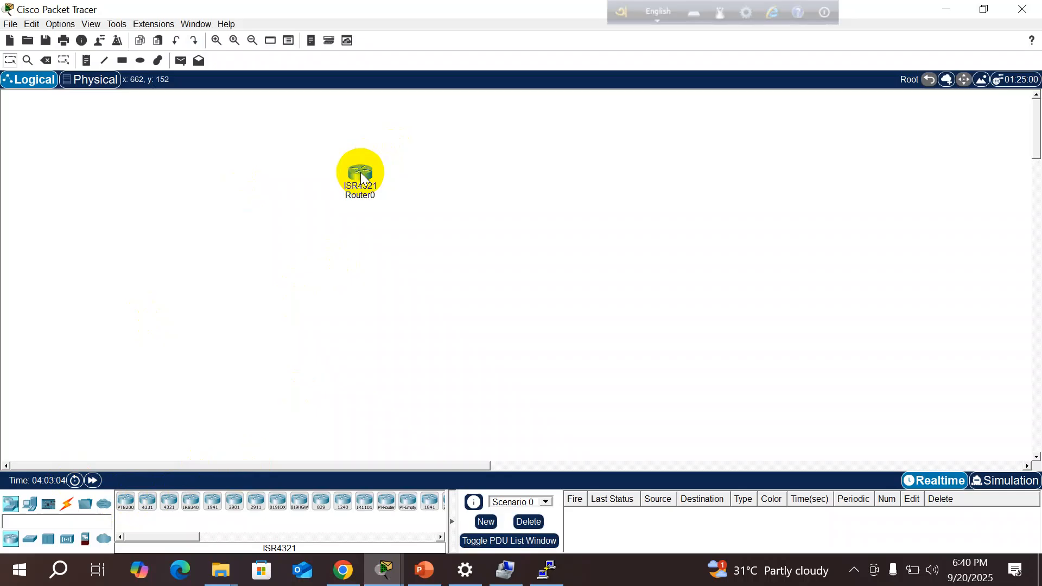
- Open Router0's command line interface, answer no to the initial configuration dialog and get to the user prompt
{"action": "left_click", "coordinate": [360, 172]}
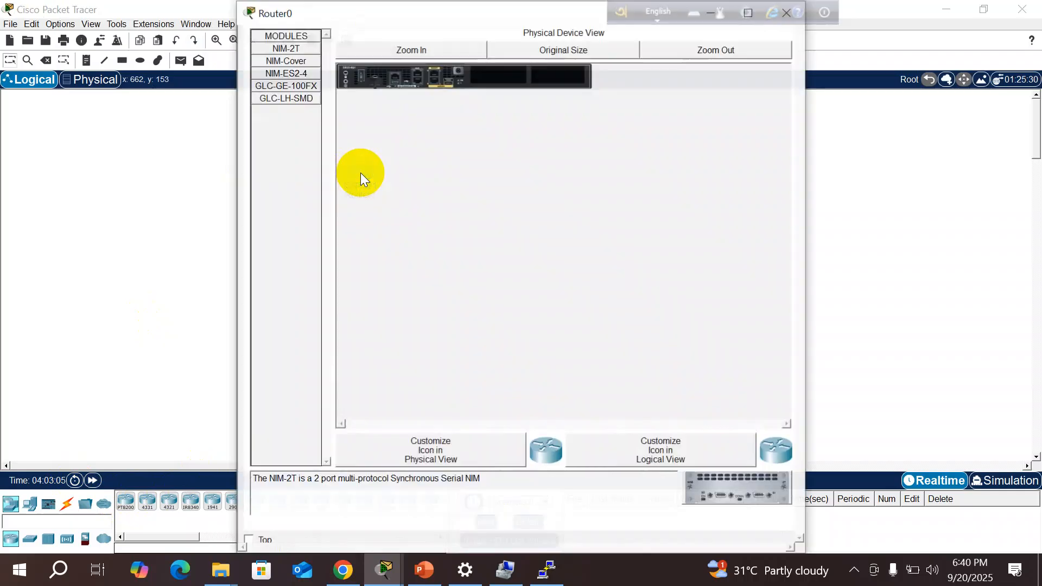
{"action": "left_click", "coordinate": [338, 41]}
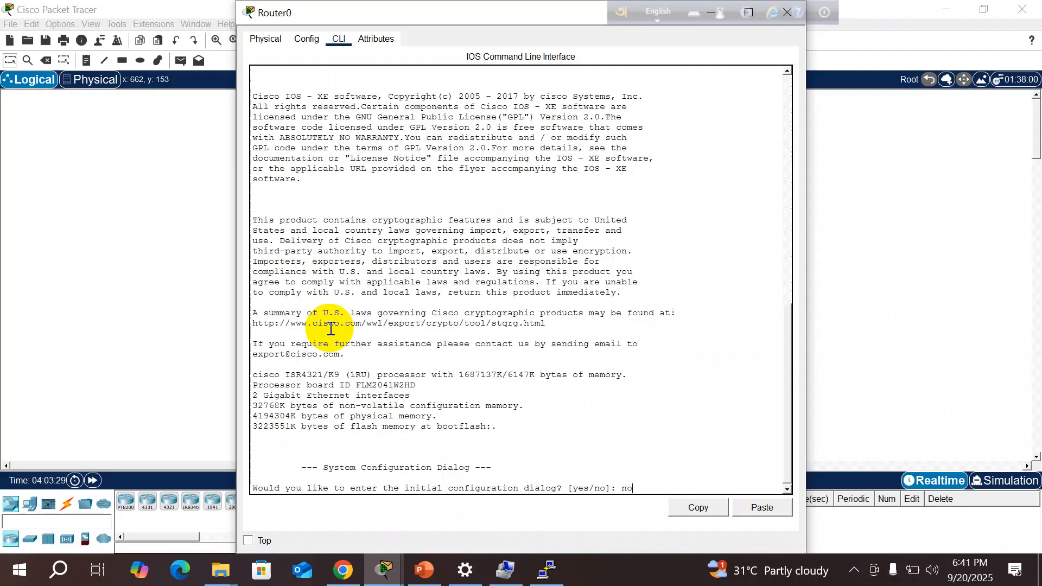
{"action": "key", "text": "Return"}
{"action": "key", "text": "Return"}
{"action": "key", "text": "Return"}
{"action": "key", "text": "Return"}
{"action": "key", "text": "Return"}
{"action": "key", "text": "Return"}
{"action": "key", "text": "Return"}
{"action": "key", "text": "Return"}
{"action": "key", "text": "Return"}
{"action": "key", "text": "Return"}
{"action": "key", "text": "Return"}
- Enter privileged mode with en and global configuration mode with conf t on Router0
{"action": "type", "text": "en"}
{"action": "key", "text": "Return"}
{"action": "key", "text": "Return"}
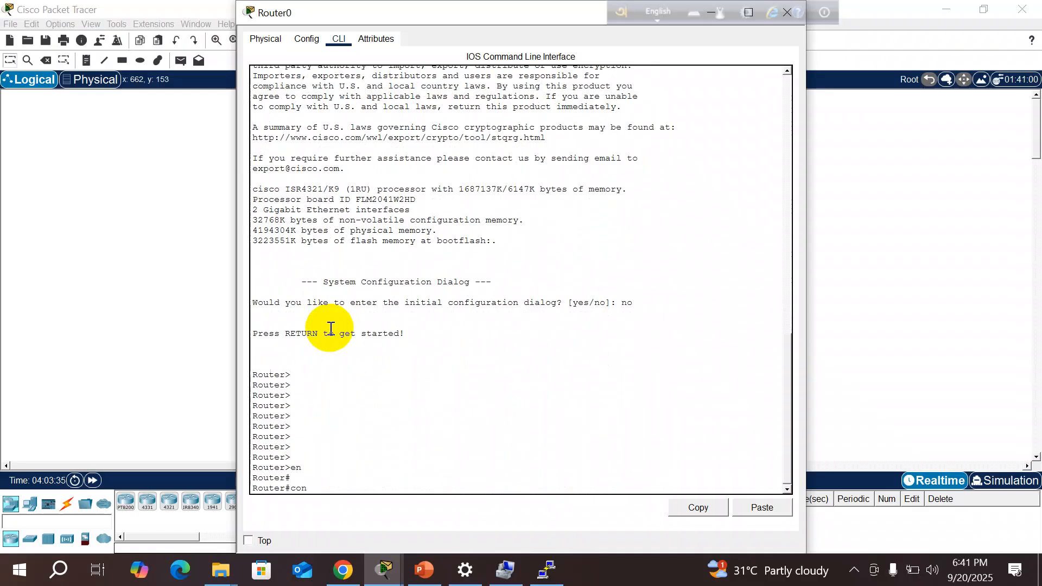
{"action": "type", "text": "conf t"}
{"action": "key", "text": "Return"}
{"action": "key", "text": "Return"}
{"action": "key", "text": "Return"}
{"action": "key", "text": "Return"}
{"action": "key", "text": "Return"}
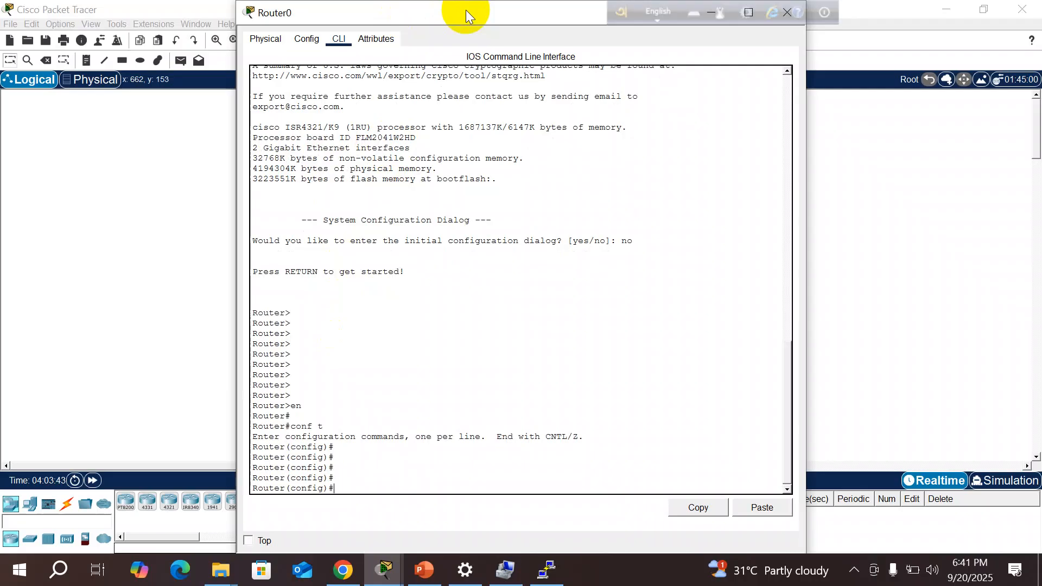
- Close Router0's window and the new topology, and return to the Logical and Physical Mode Exploration activity window
{"action": "left_click_drag", "start_coordinate": [465, 12], "coordinate": [425, 82]}
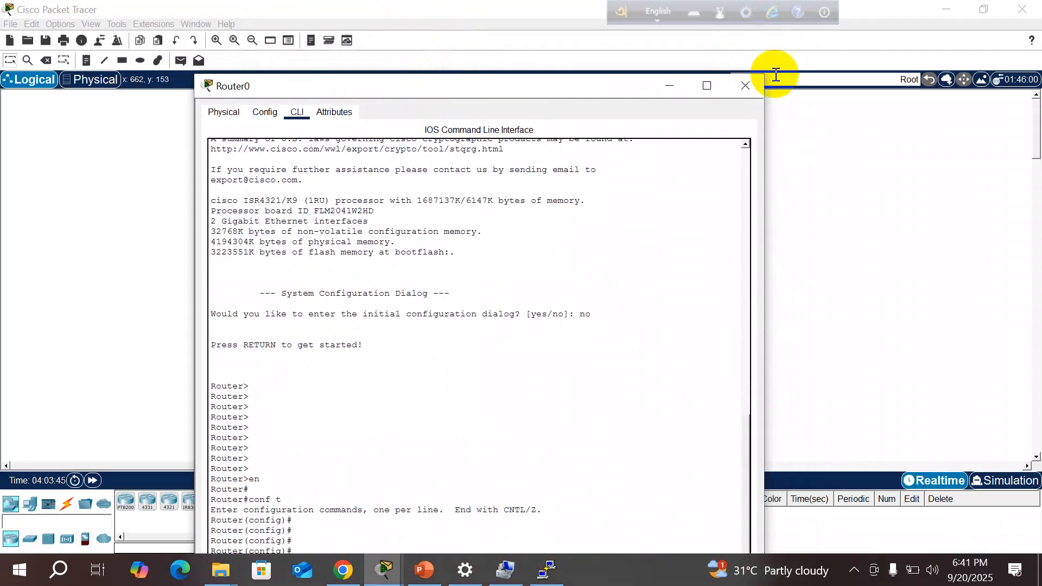
{"action": "left_click", "coordinate": [748, 88]}
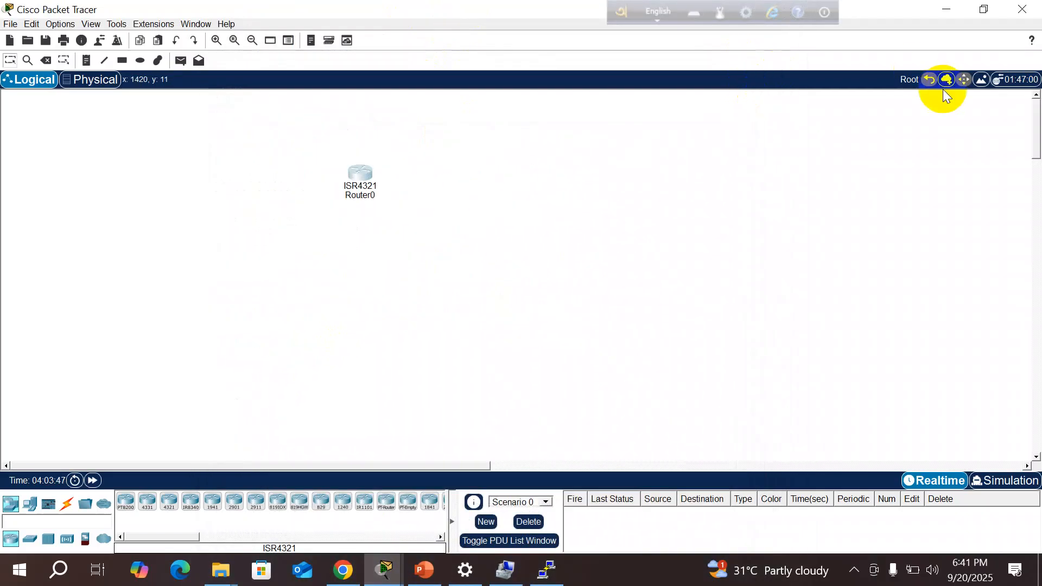
{"action": "left_click", "coordinate": [1027, 18]}
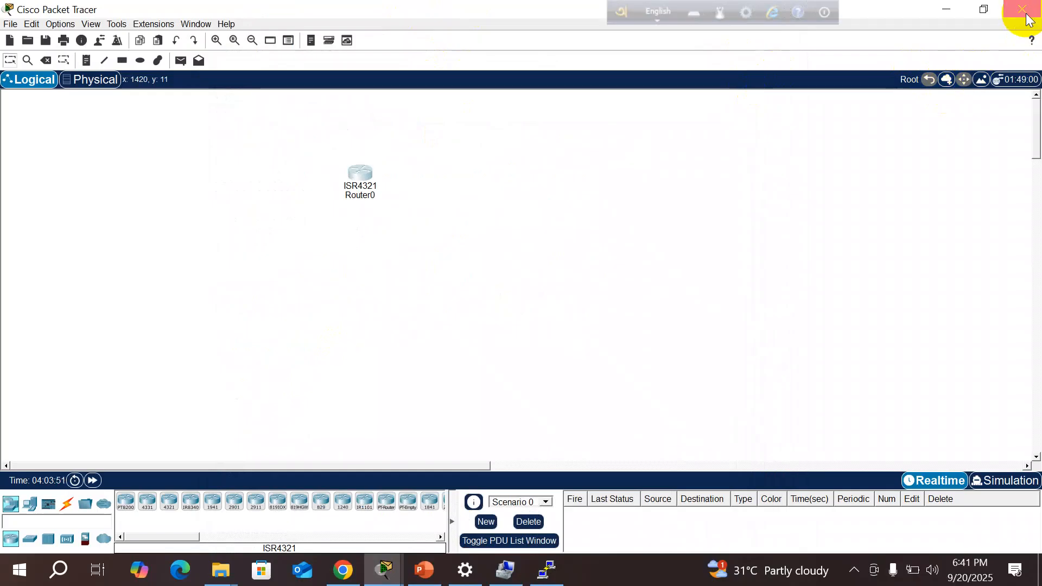
{"action": "left_click", "coordinate": [503, 304]}
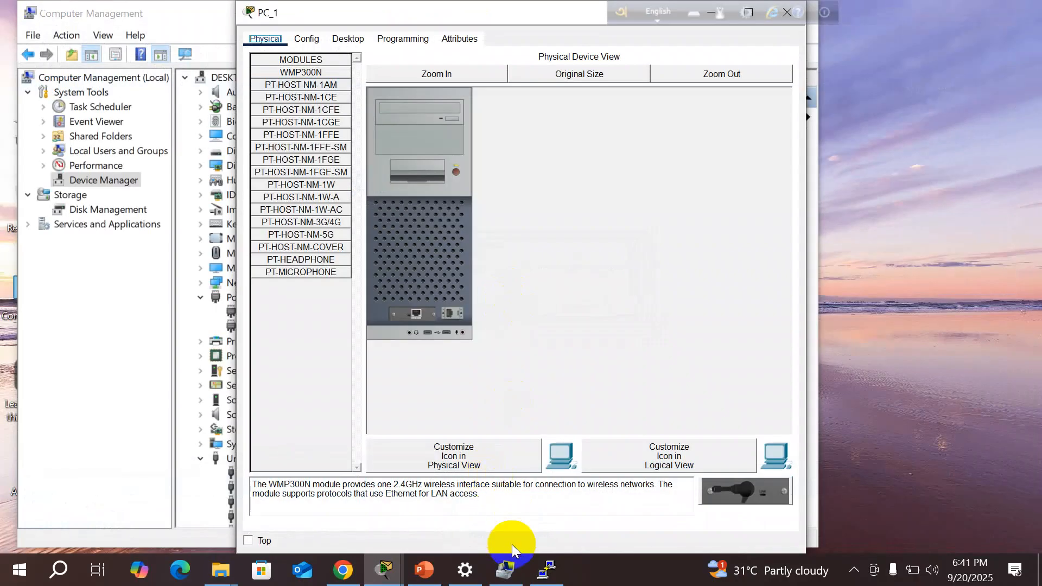
{"action": "mouse_move", "coordinate": [404, 570]}
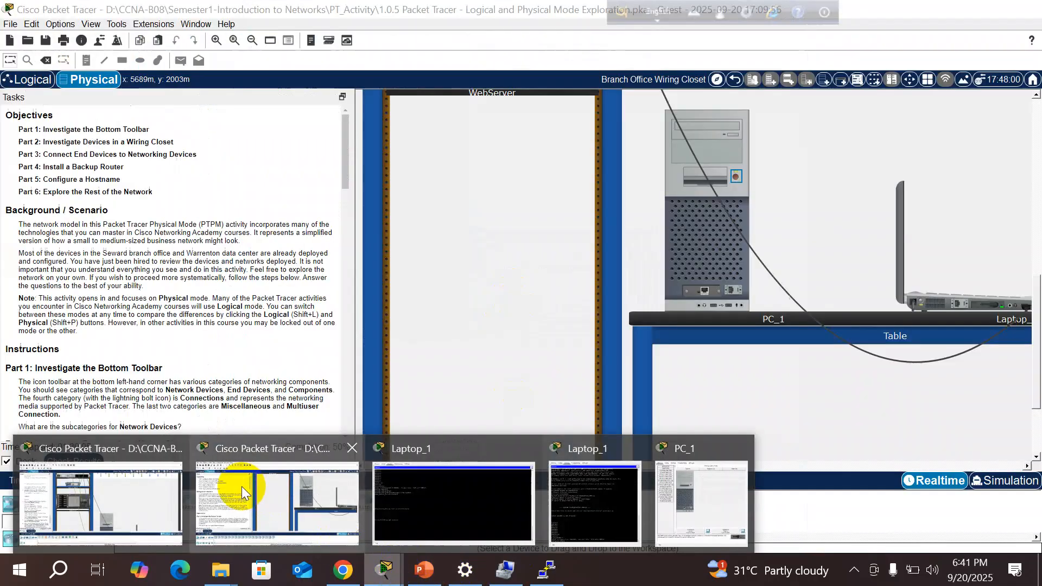
{"action": "left_click", "coordinate": [242, 486]}
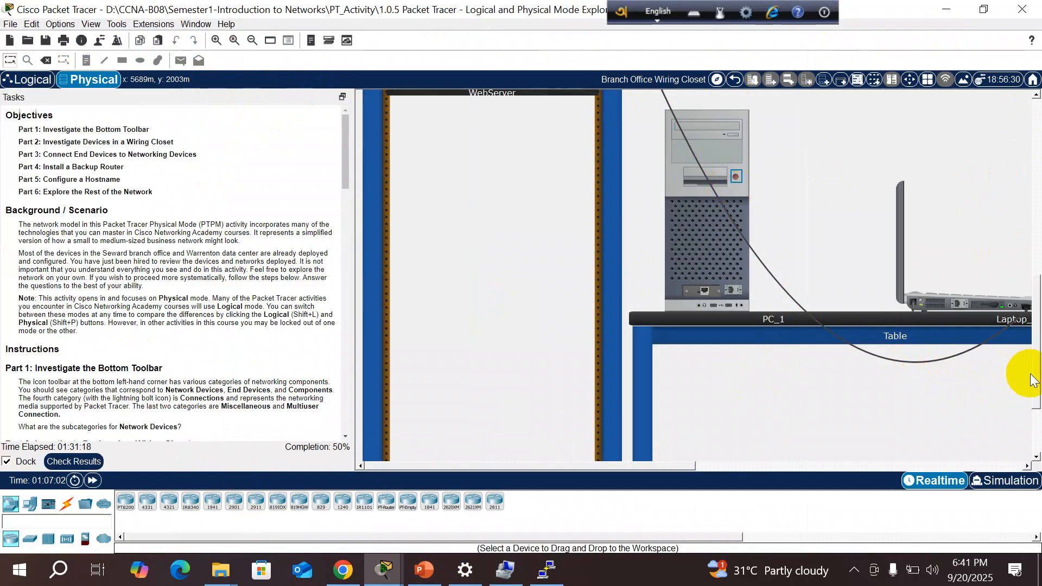
- Connect PC_1's Ethernet port to the first port of switch ALS2 with a green copper straight-through cable from the pegboard
{"action": "left_click_drag", "start_coordinate": [1036, 369], "coordinate": [1029, 296]}
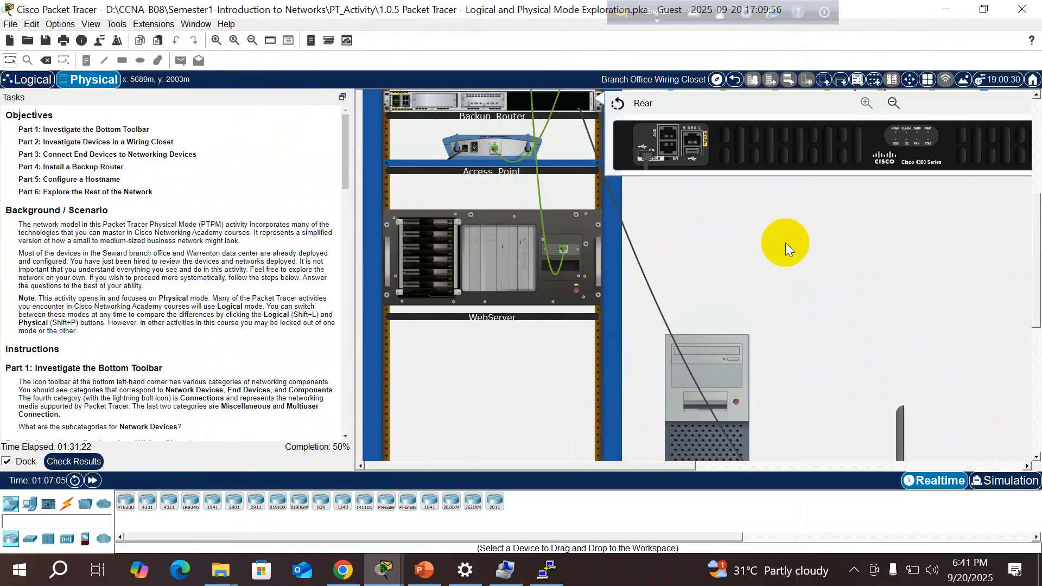
{"action": "left_click", "coordinate": [1030, 290]}
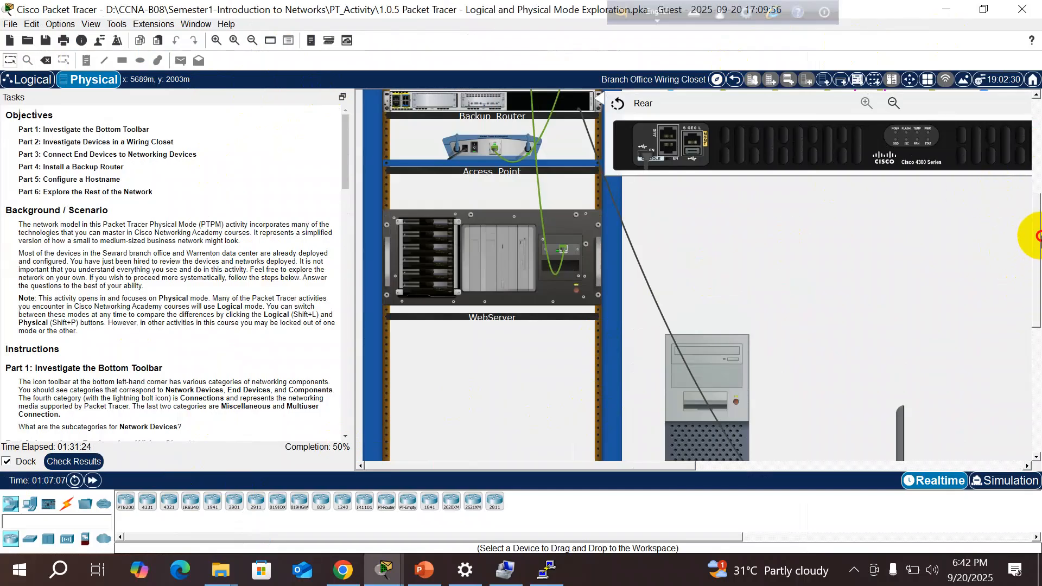
{"action": "left_click_drag", "start_coordinate": [1038, 213], "coordinate": [1031, 116]}
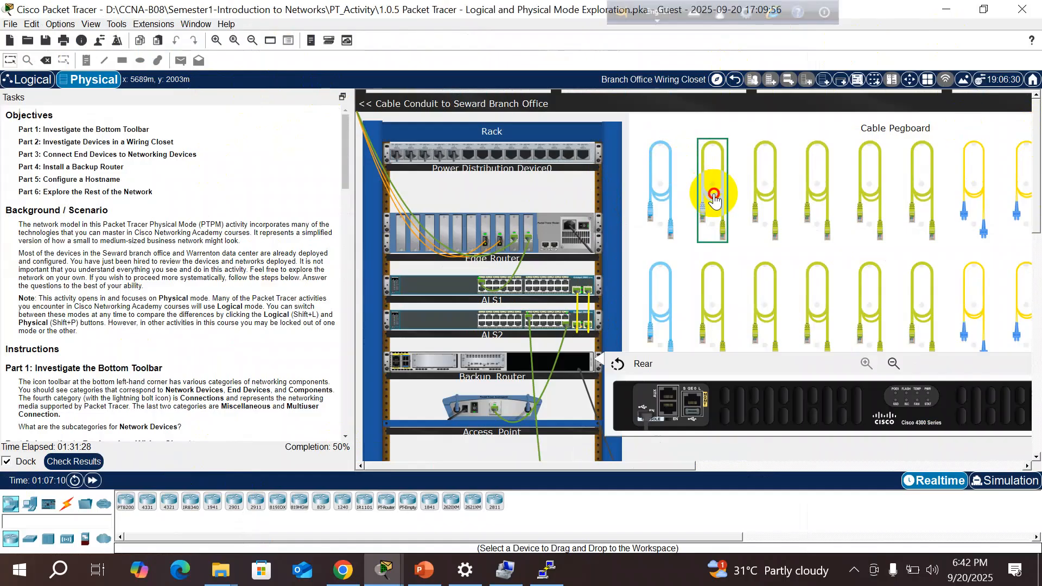
{"action": "left_click", "coordinate": [668, 163]}
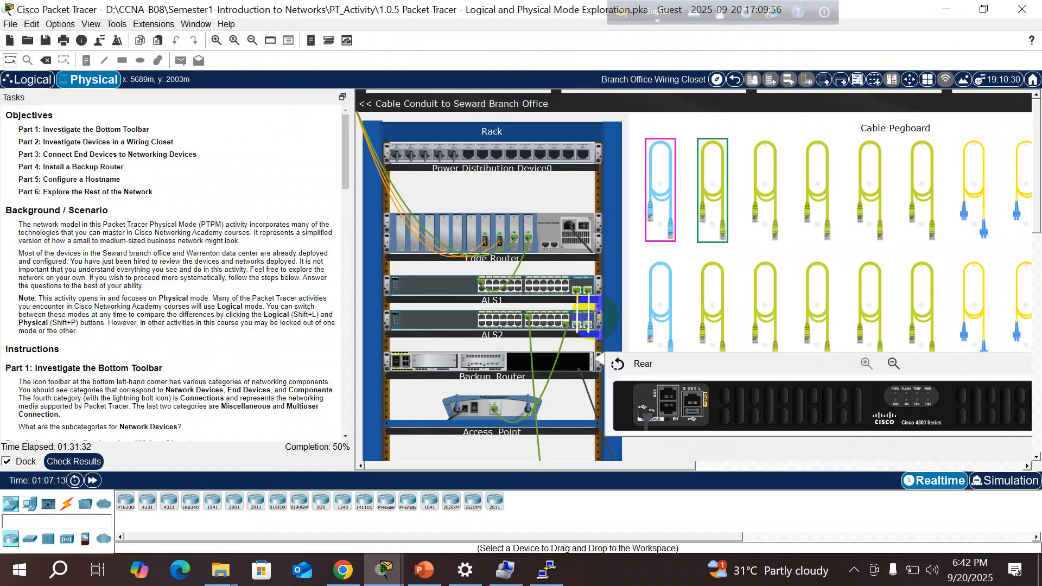
{"action": "left_click", "coordinate": [1016, 225]}
{"action": "left_click_drag", "start_coordinate": [1035, 210], "coordinate": [1031, 352]}
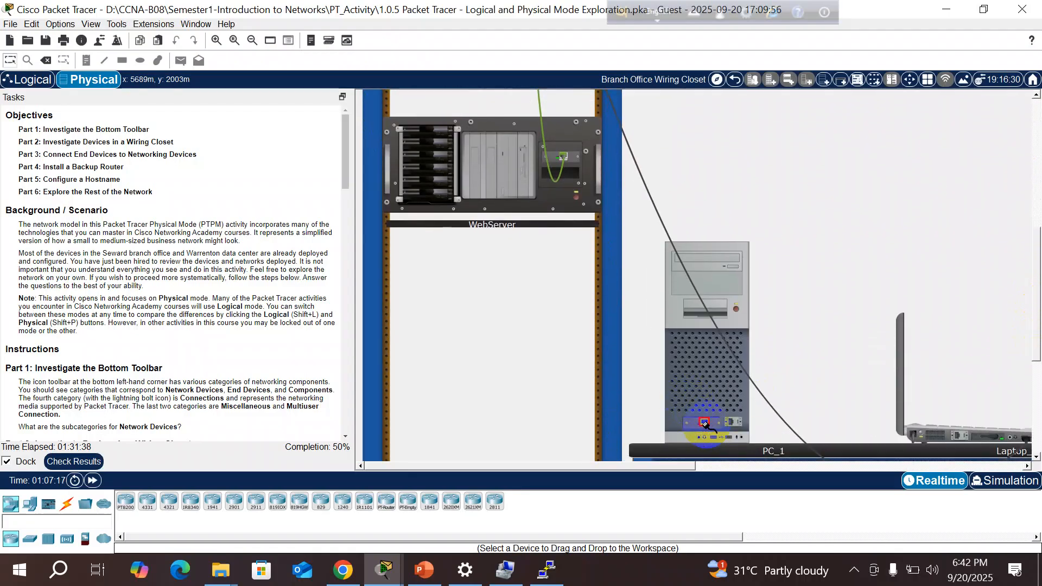
{"action": "left_click", "coordinate": [704, 422]}
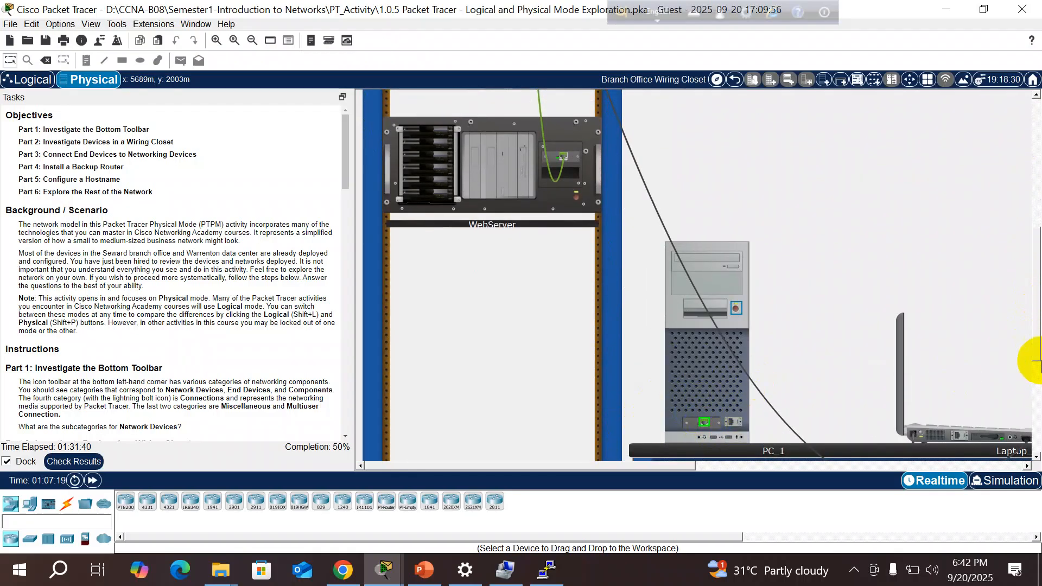
{"action": "left_click_drag", "start_coordinate": [1029, 335], "coordinate": [1039, 284]}
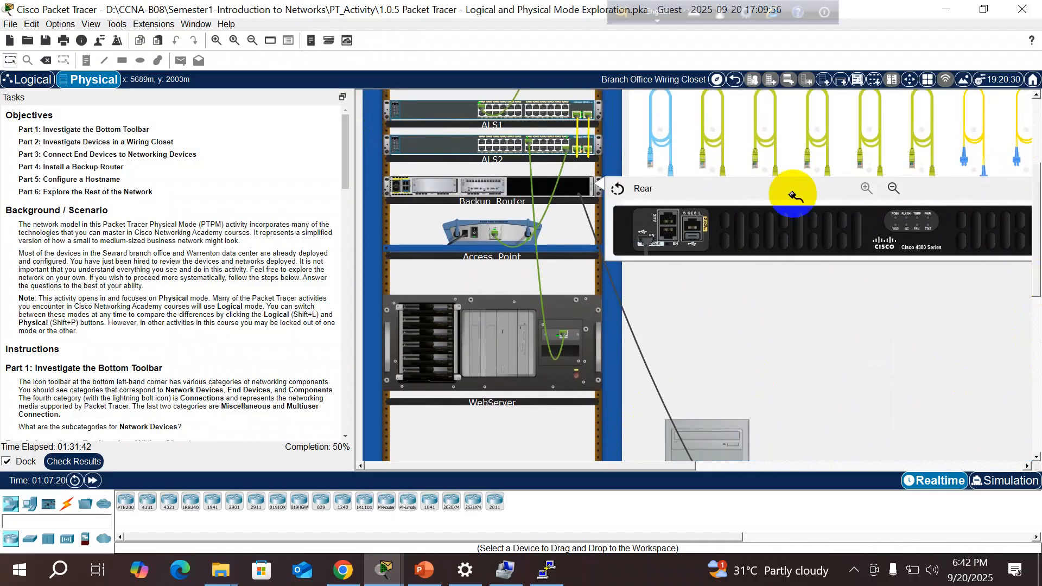
{"action": "left_click", "coordinate": [484, 142]}
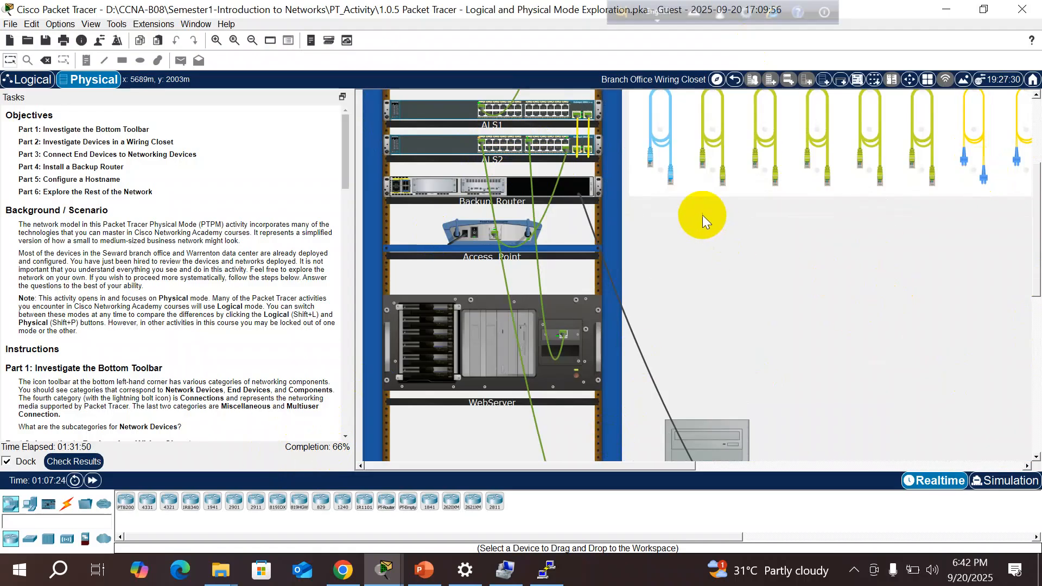
- Connect PC_1's serial port to the console port of Edge_Router with a blue console cable from the pegboard
{"action": "left_click", "coordinate": [670, 172]}
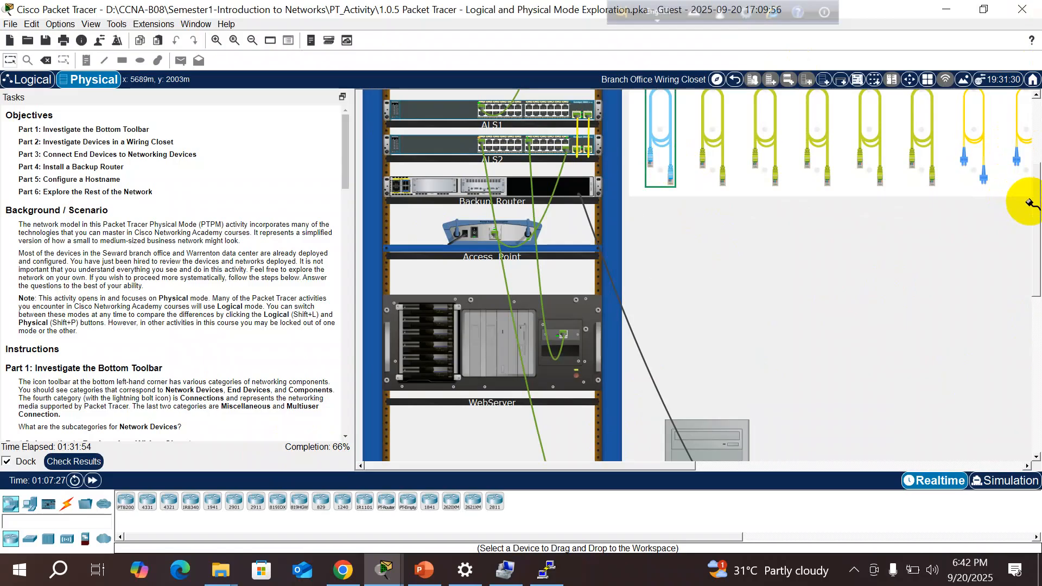
{"action": "left_click_drag", "start_coordinate": [1035, 213], "coordinate": [1035, 313]}
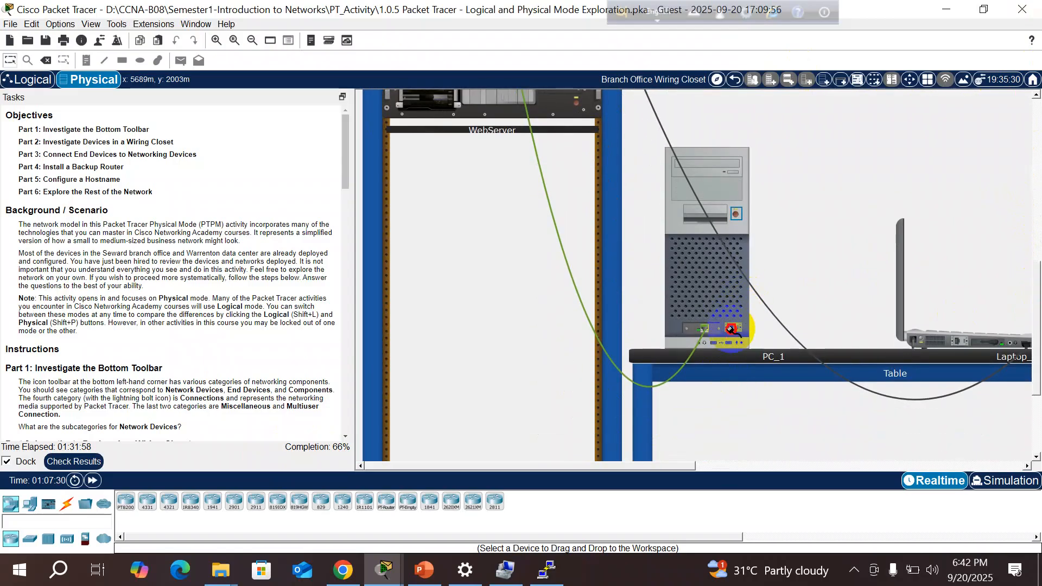
{"action": "left_click", "coordinate": [730, 329]}
{"action": "left_click_drag", "start_coordinate": [1037, 309], "coordinate": [1034, 98]}
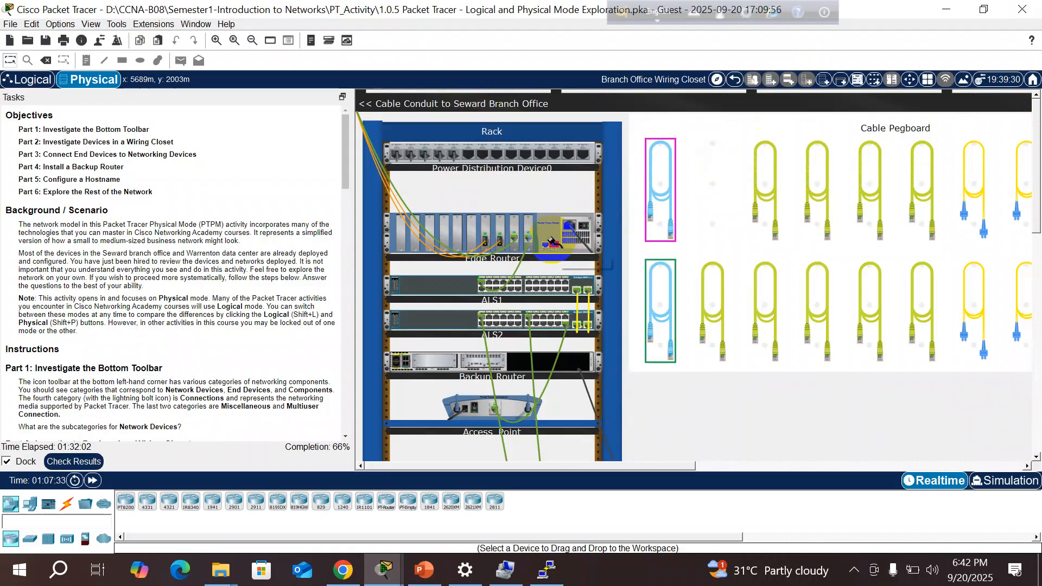
{"action": "right_click", "coordinate": [551, 237]}
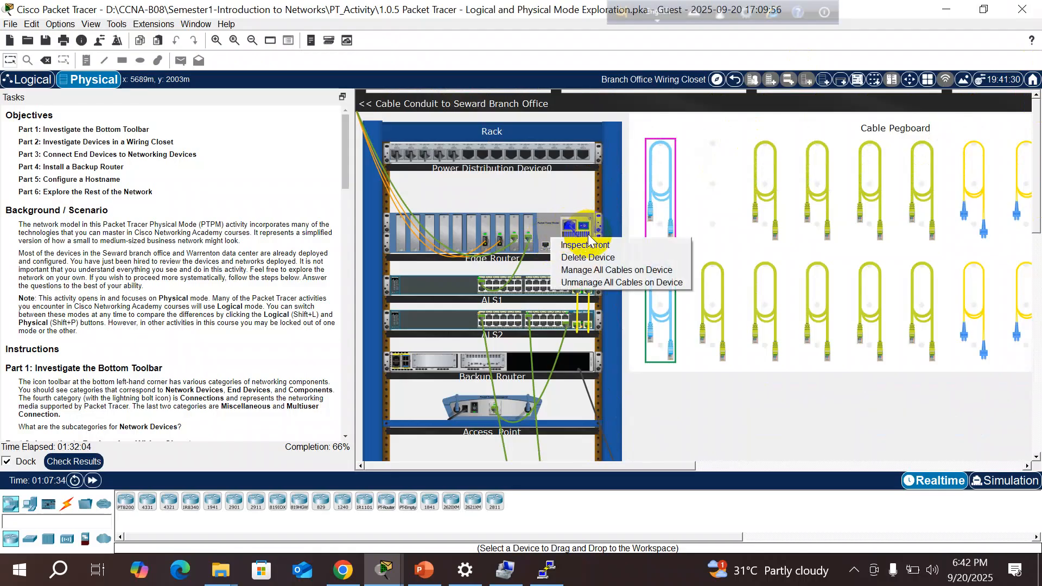
{"action": "left_click", "coordinate": [589, 240]}
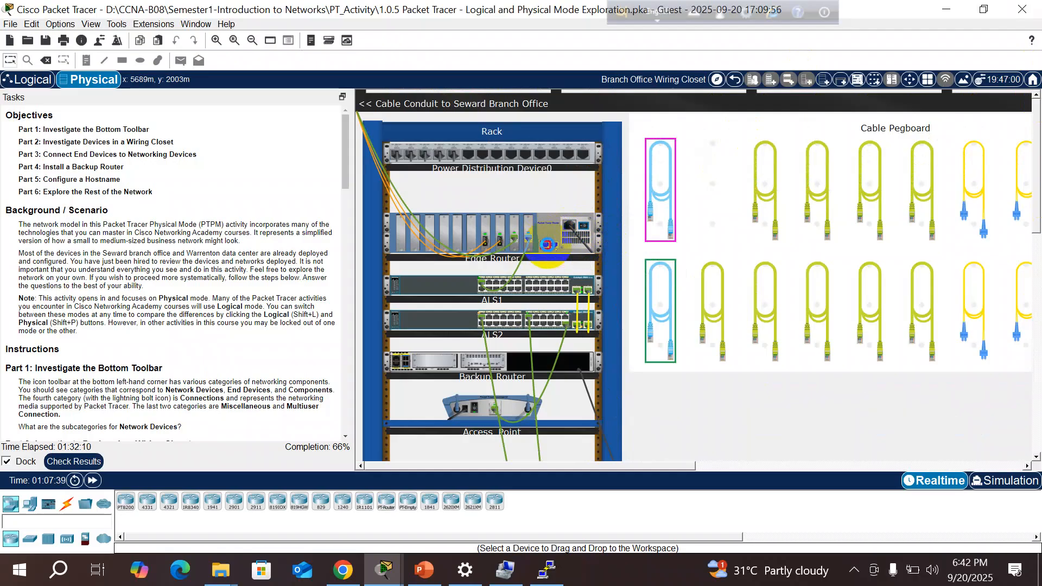
{"action": "left_click", "coordinate": [547, 245]}
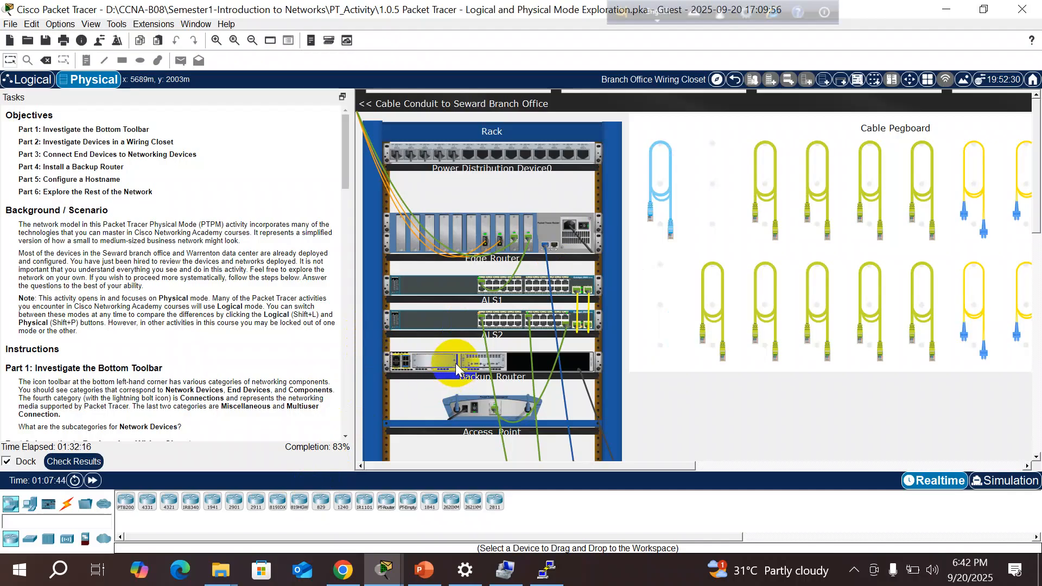
- Open Laptop_1's terminal window from the wiring closet table and begin entering the hostname command at the Router(config)# prompt
{"action": "left_click_drag", "start_coordinate": [1035, 198], "coordinate": [1016, 309]}
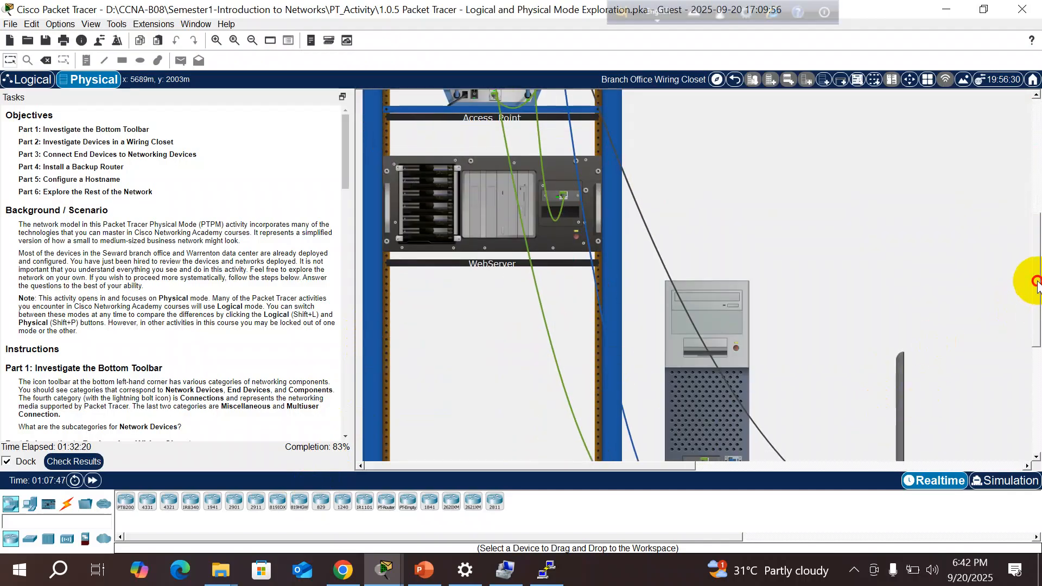
{"action": "left_click_drag", "start_coordinate": [1033, 281], "coordinate": [1020, 355]}
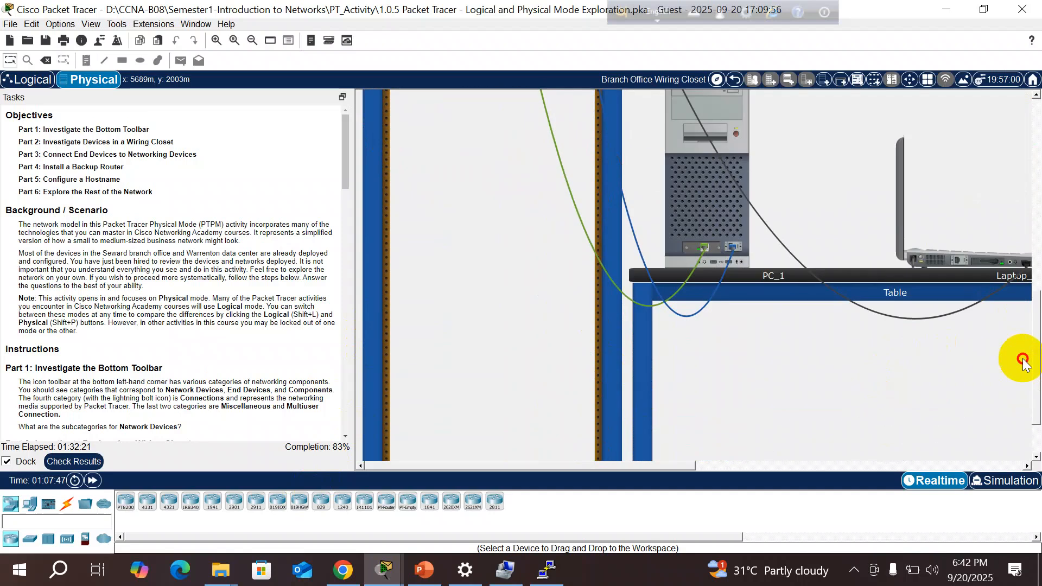
{"action": "left_click", "coordinate": [982, 258]}
{"action": "left_click", "coordinate": [380, 518]}
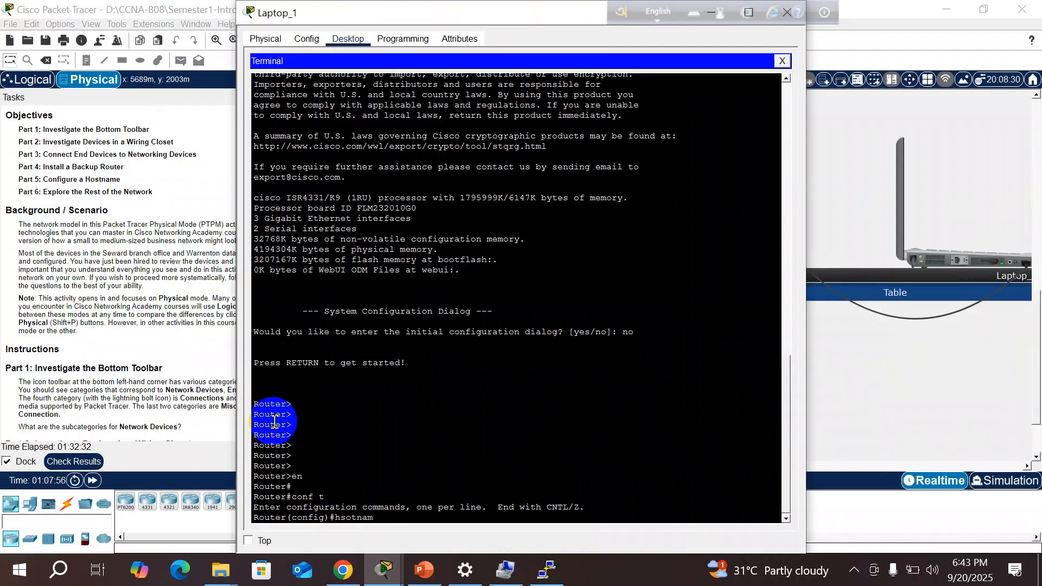
- Return to the activity instructions and copy the router name Edge_Router_Backup from step e of Part 5
{"action": "left_click", "coordinate": [206, 367]}
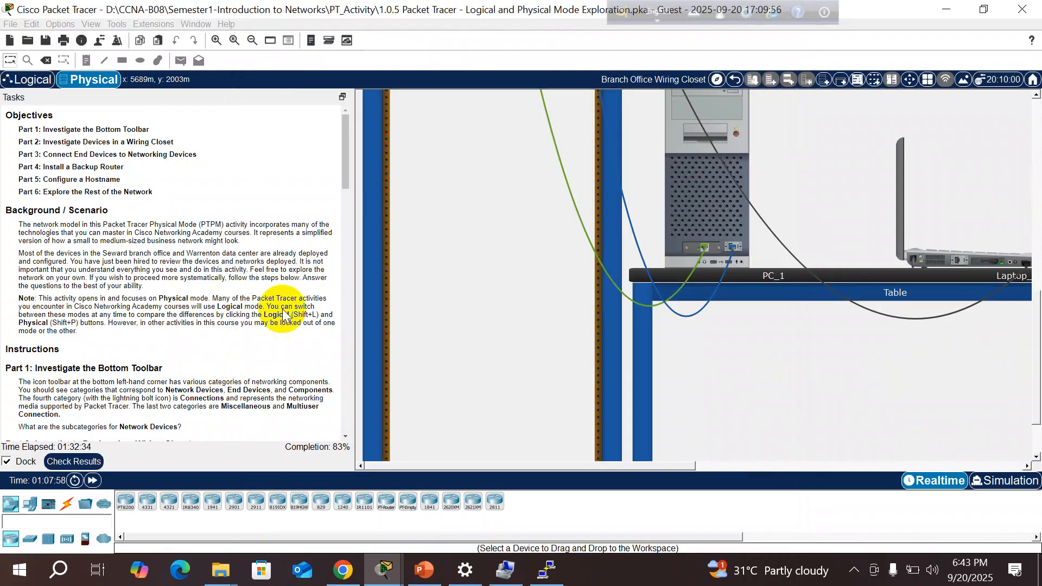
{"action": "scroll", "coordinate": [326, 435], "scroll_direction": "down", "scroll_amount": 3}
{"action": "scroll", "coordinate": [326, 438], "scroll_direction": "down", "scroll_amount": 10}
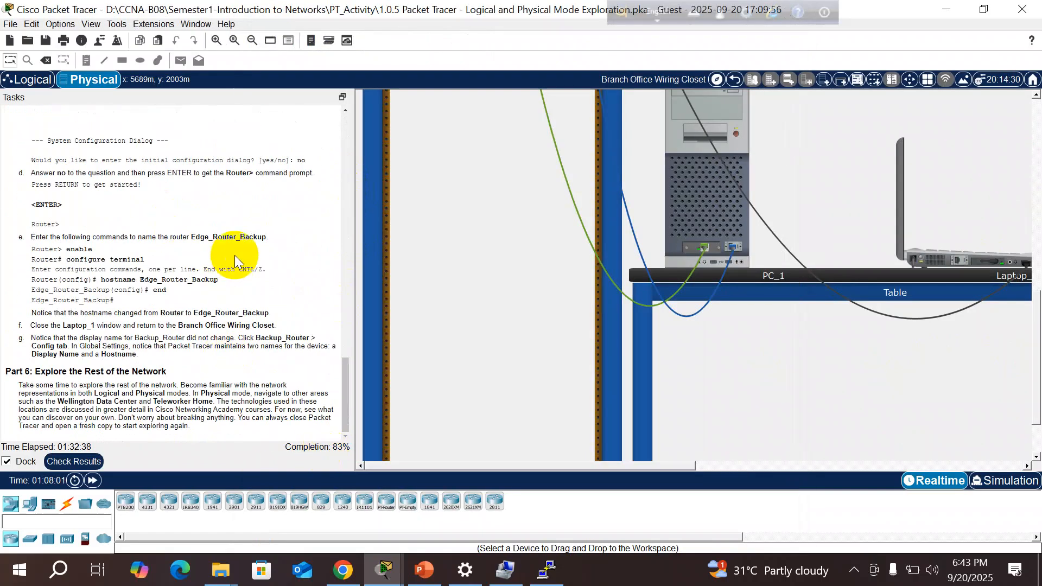
{"action": "left_click_drag", "start_coordinate": [268, 236], "coordinate": [190, 238]}
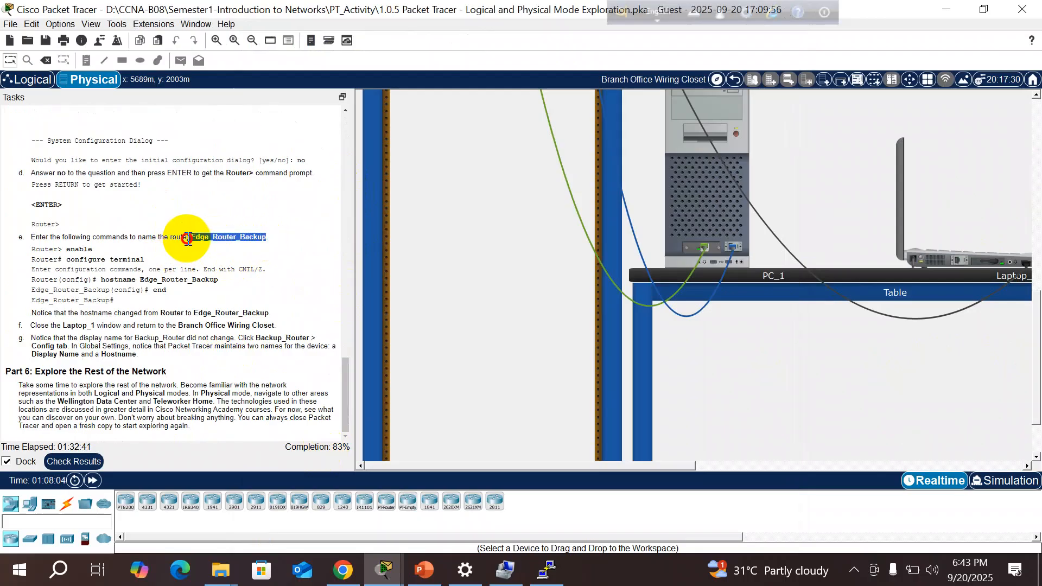
{"action": "right_click", "coordinate": [231, 238]}
{"action": "left_click", "coordinate": [247, 239]}
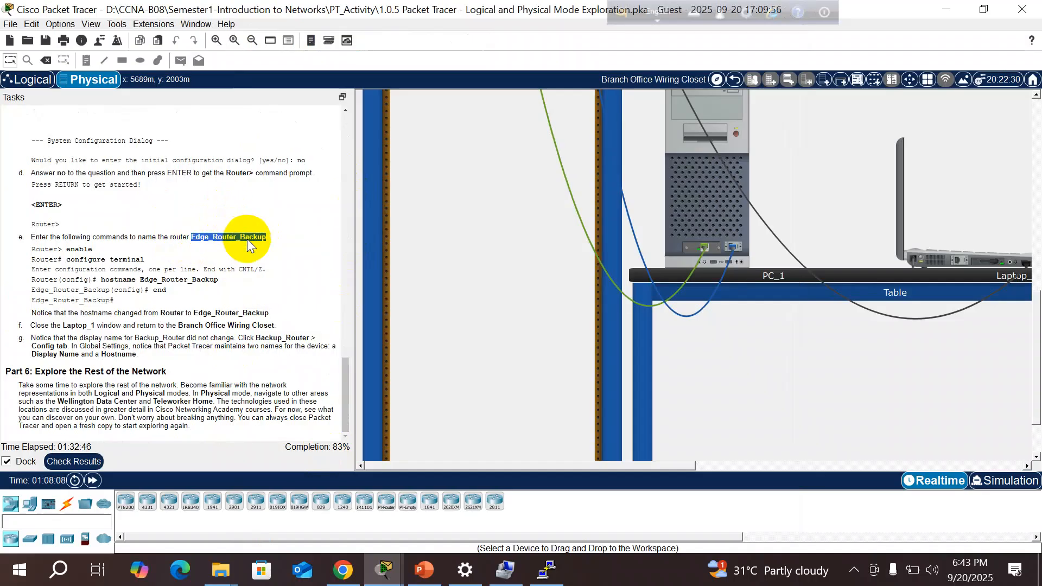
- Try to name the router in Laptop_1's terminal by pasting Edge_Router_Backup after the typed hsotname and running the command
{"action": "left_click", "coordinate": [547, 570]}
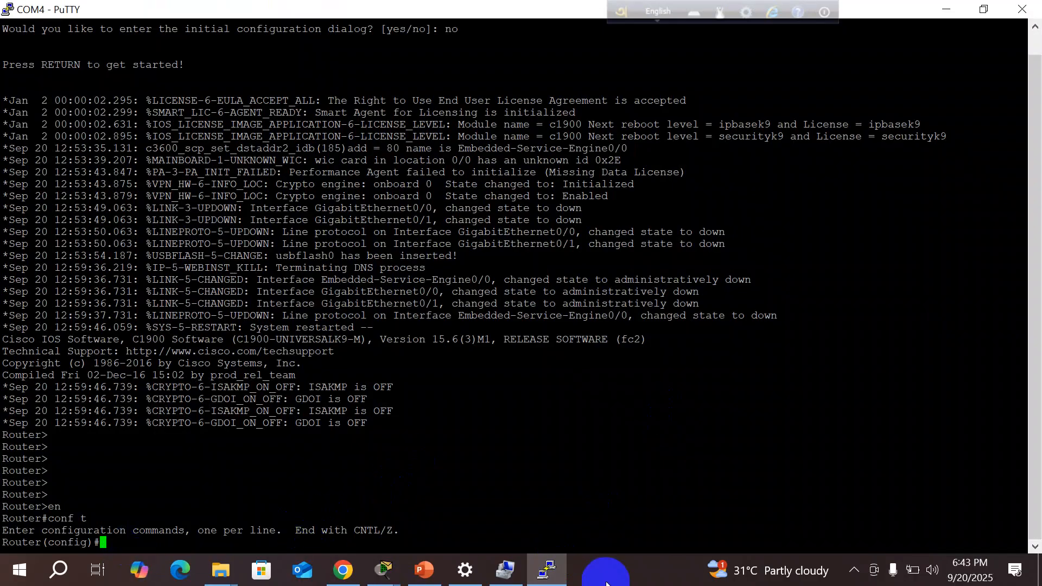
{"action": "mouse_move", "coordinate": [383, 569]}
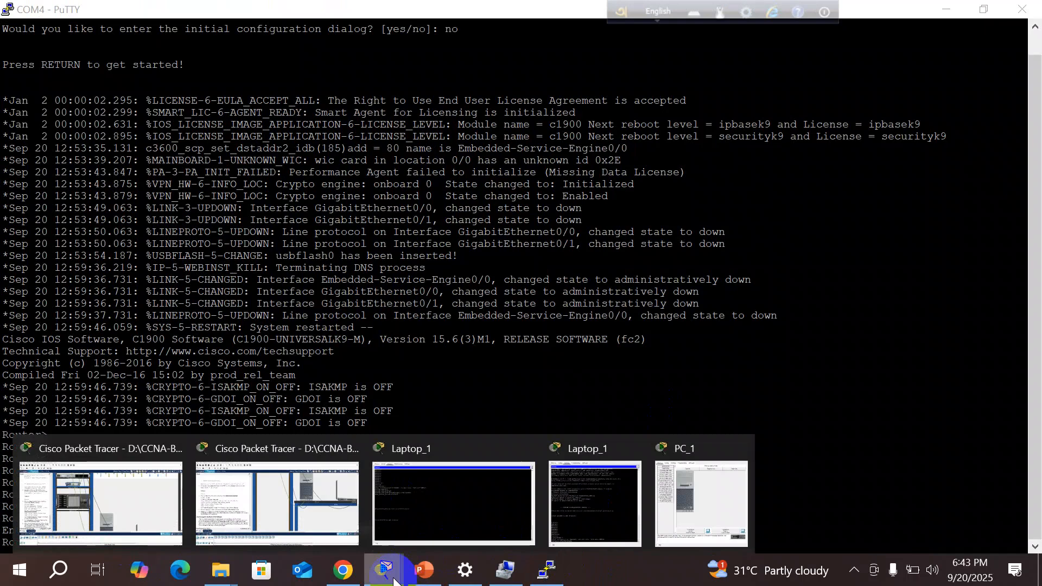
{"action": "left_click", "coordinate": [604, 501]}
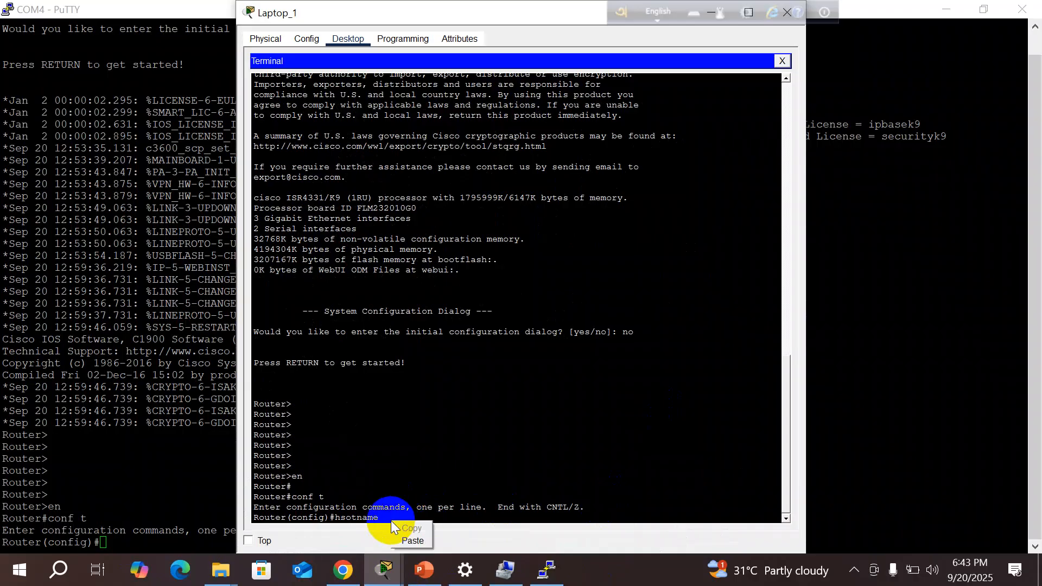
{"action": "left_click", "coordinate": [412, 536]}
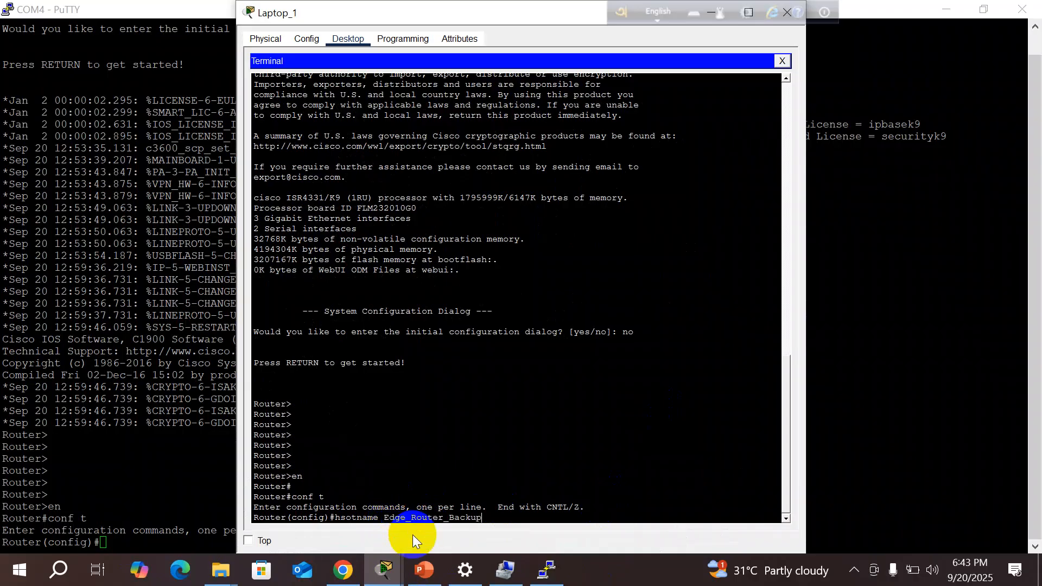
{"action": "key", "text": "Return"}
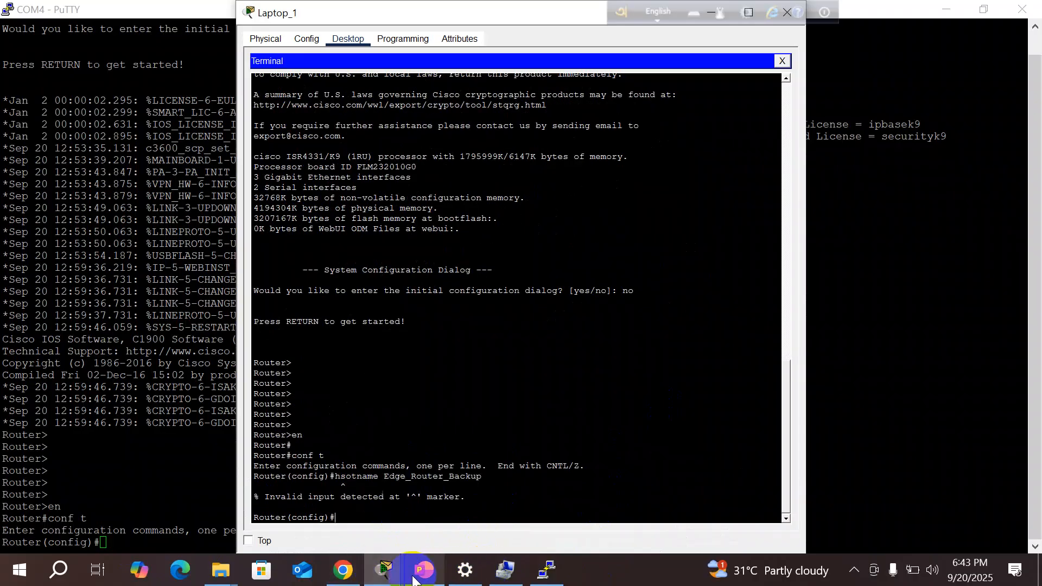
- Check the current activity and PC_1 windows, and switch to the other open copy of the Branch Office Wiring Closet activity
{"action": "mouse_move", "coordinate": [414, 581]}
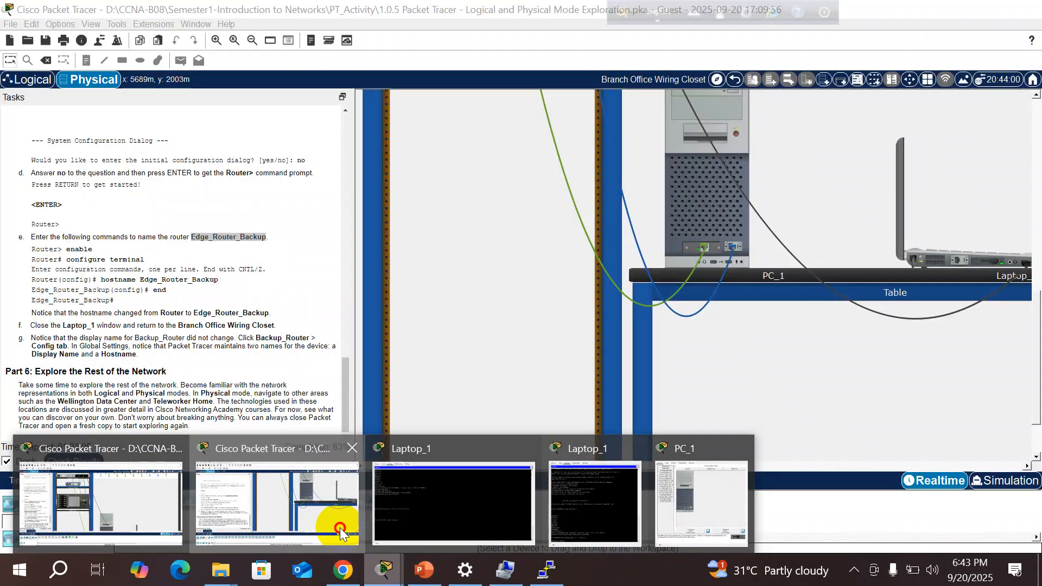
{"action": "left_click", "coordinate": [340, 528]}
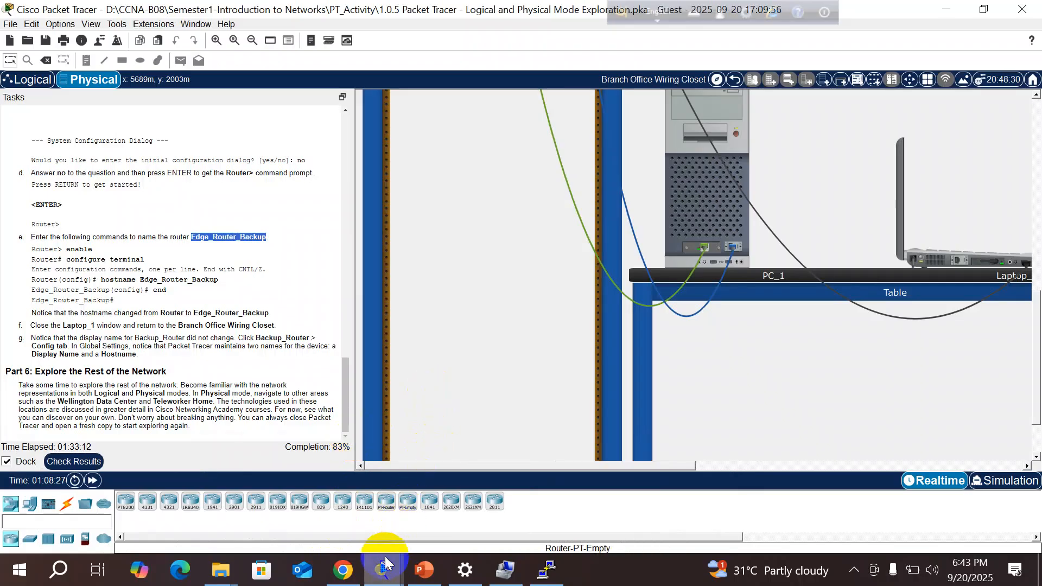
{"action": "mouse_move", "coordinate": [385, 567]}
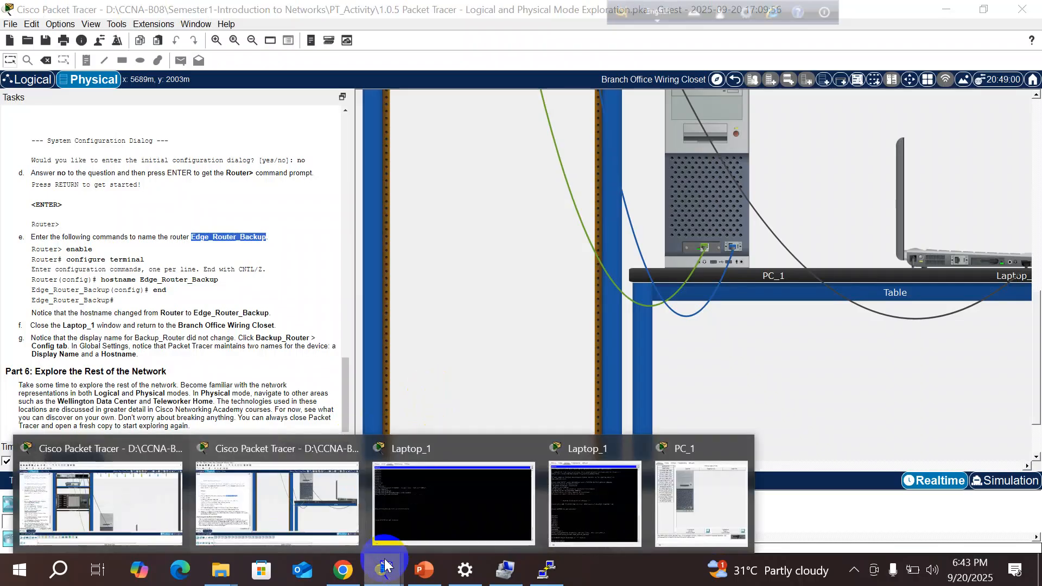
{"action": "left_click", "coordinate": [708, 511]}
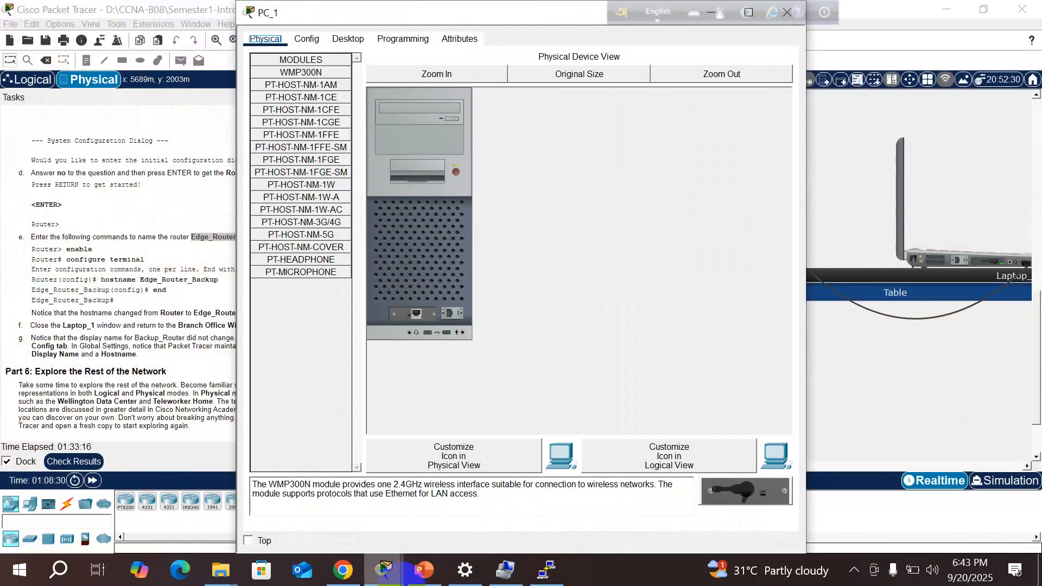
{"action": "mouse_move", "coordinate": [358, 583]}
{"action": "mouse_move", "coordinate": [384, 571]}
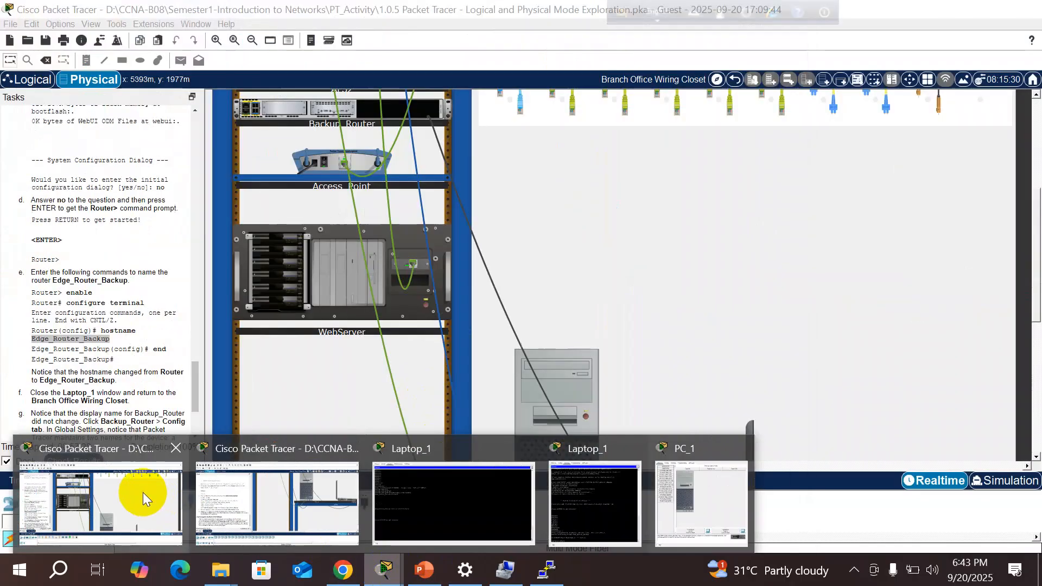
{"action": "left_click", "coordinate": [142, 493]}
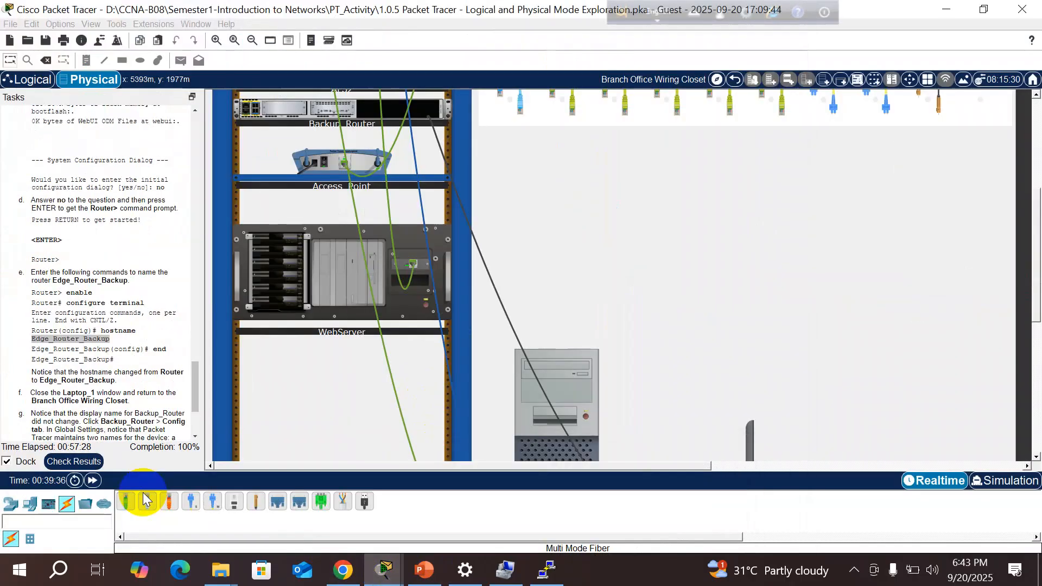